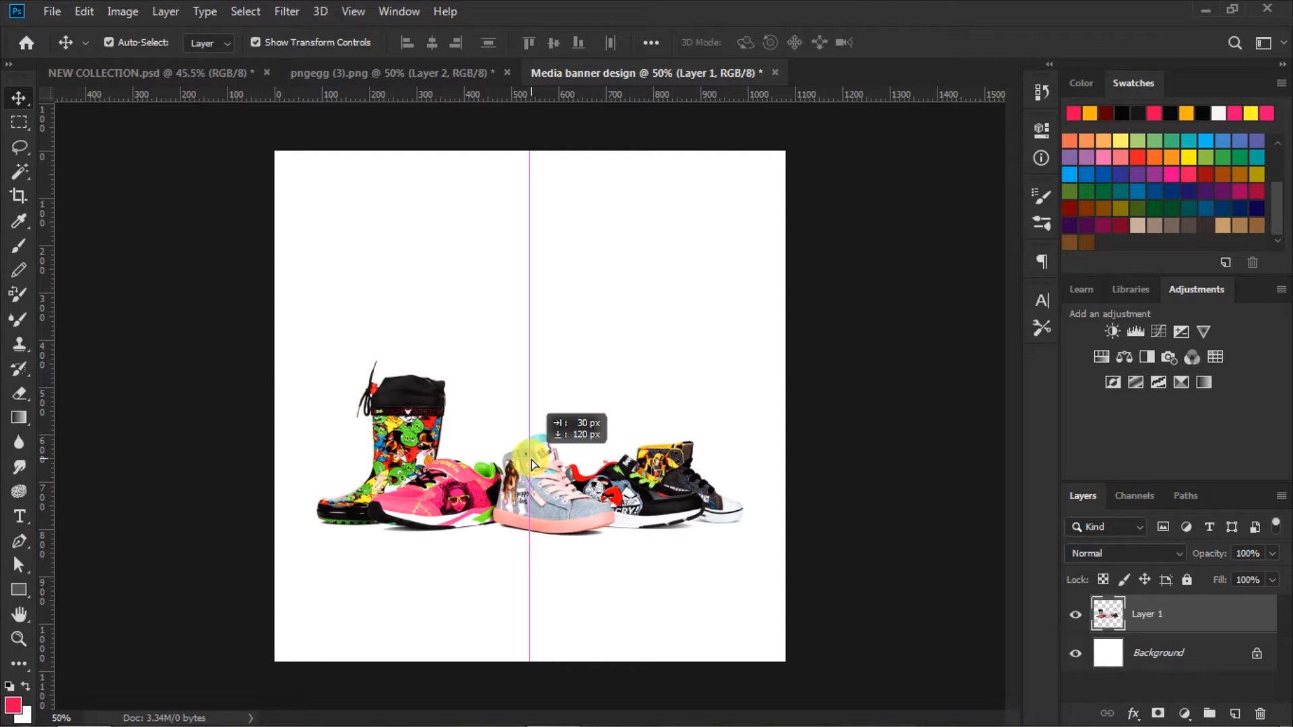
# Step: Centre the row of shoes horizontally on the canvas, slightly below the middle, and deselect it
pyautogui.moveTo(532, 465); pyautogui.dragTo(531, 458)
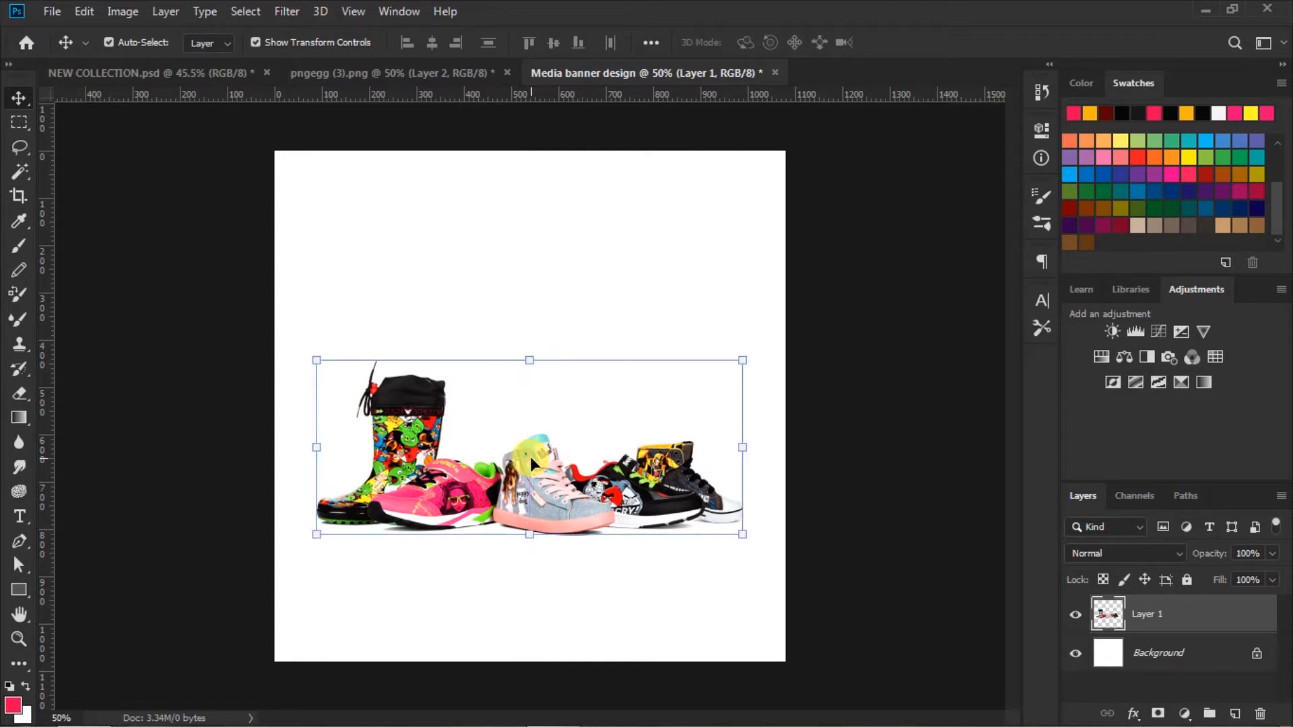
pyautogui.click(922, 458)
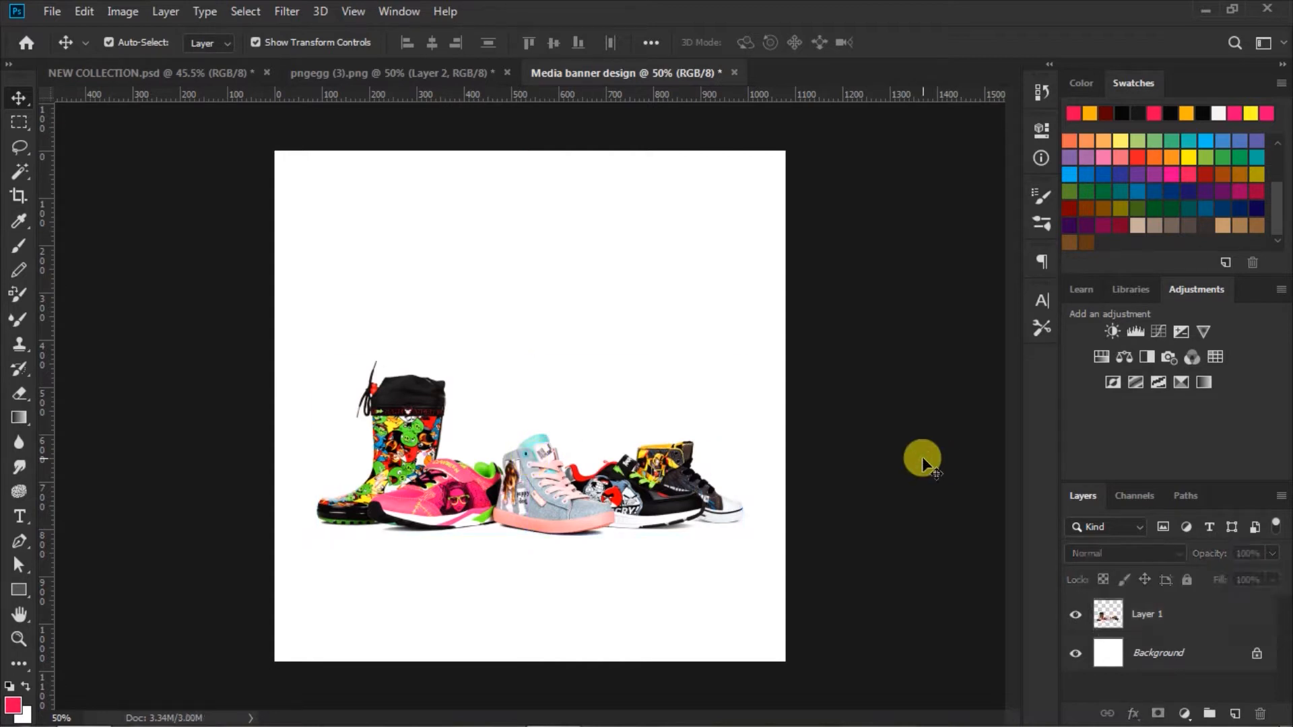
# Step: Draw an amber-filled, five-point Pen tool shape above the Background layer, covering the canvas's upper part with a V-shaped lower edge behind the shoes
pyautogui.click(1115, 655)
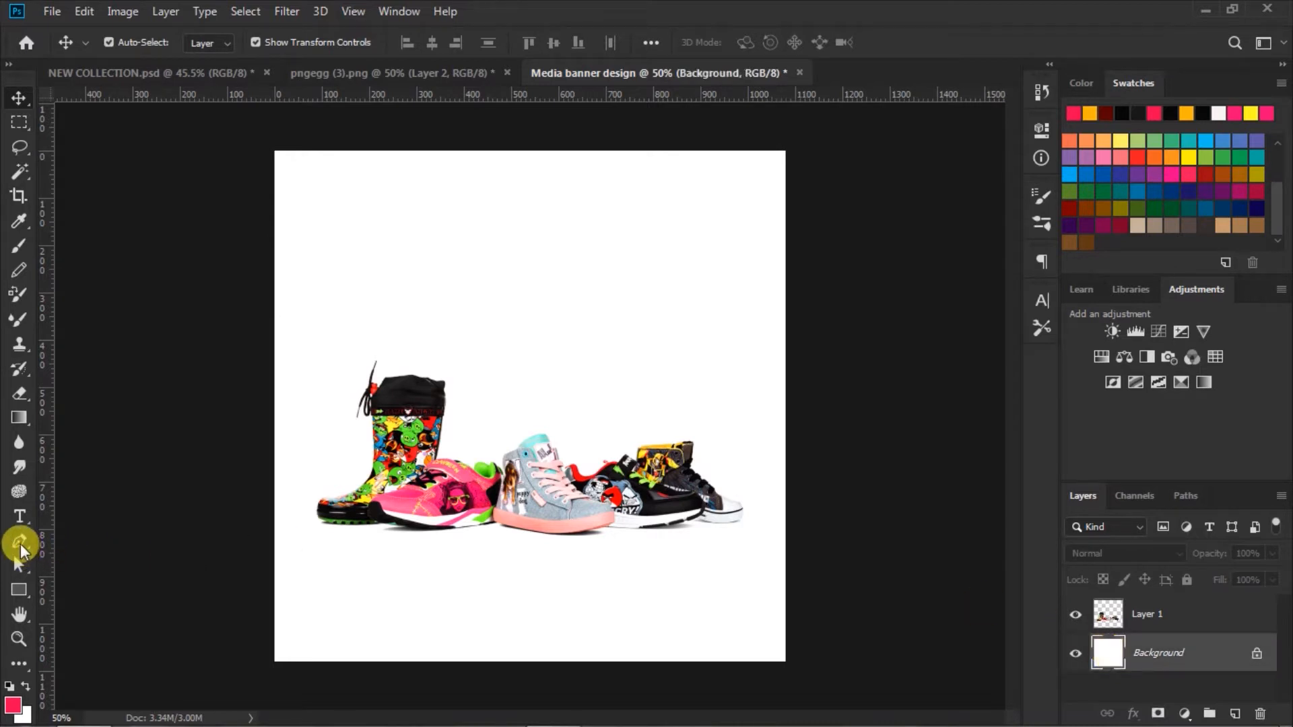
pyautogui.click(20, 546)
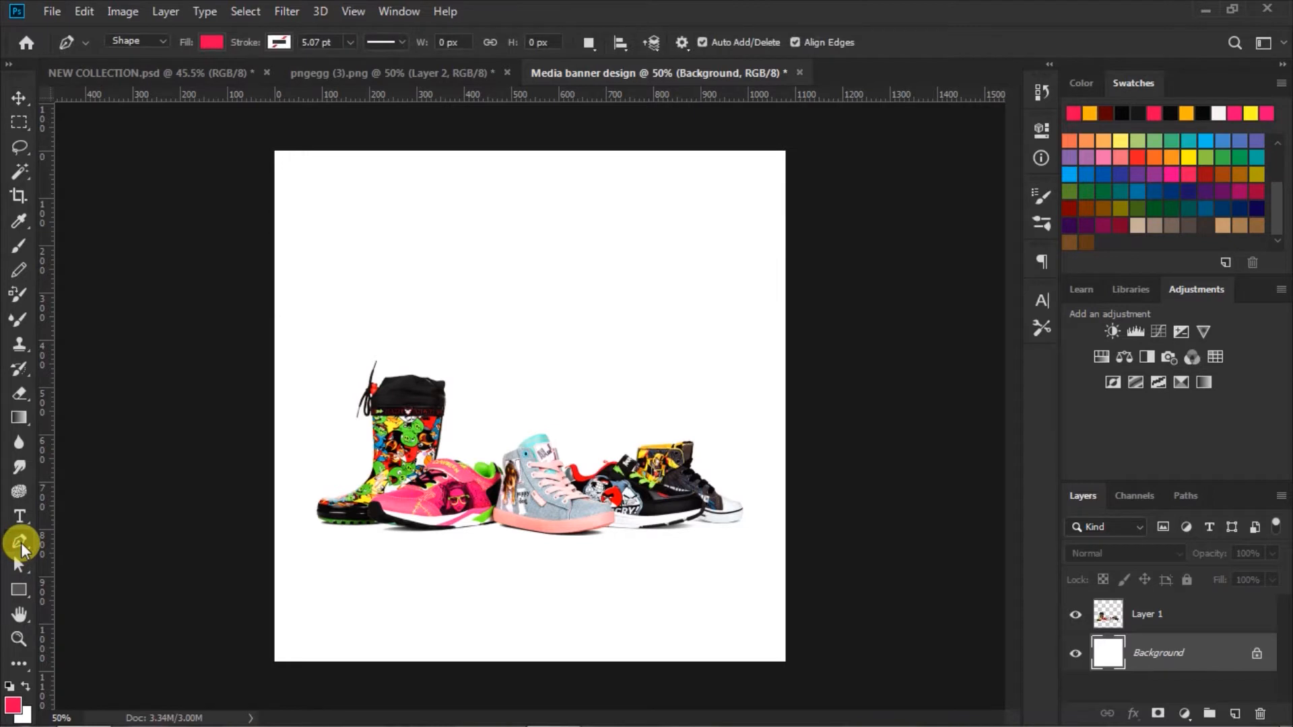
pyautogui.click(210, 42)
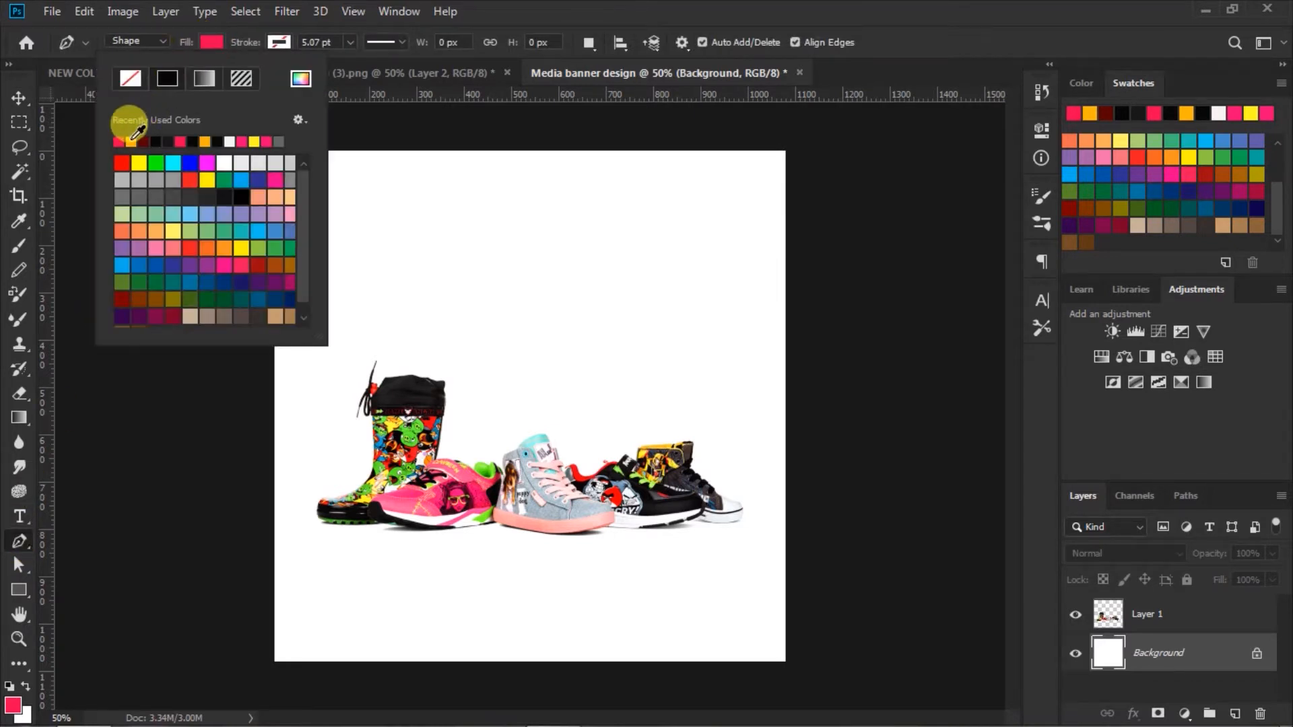
pyautogui.click(132, 141)
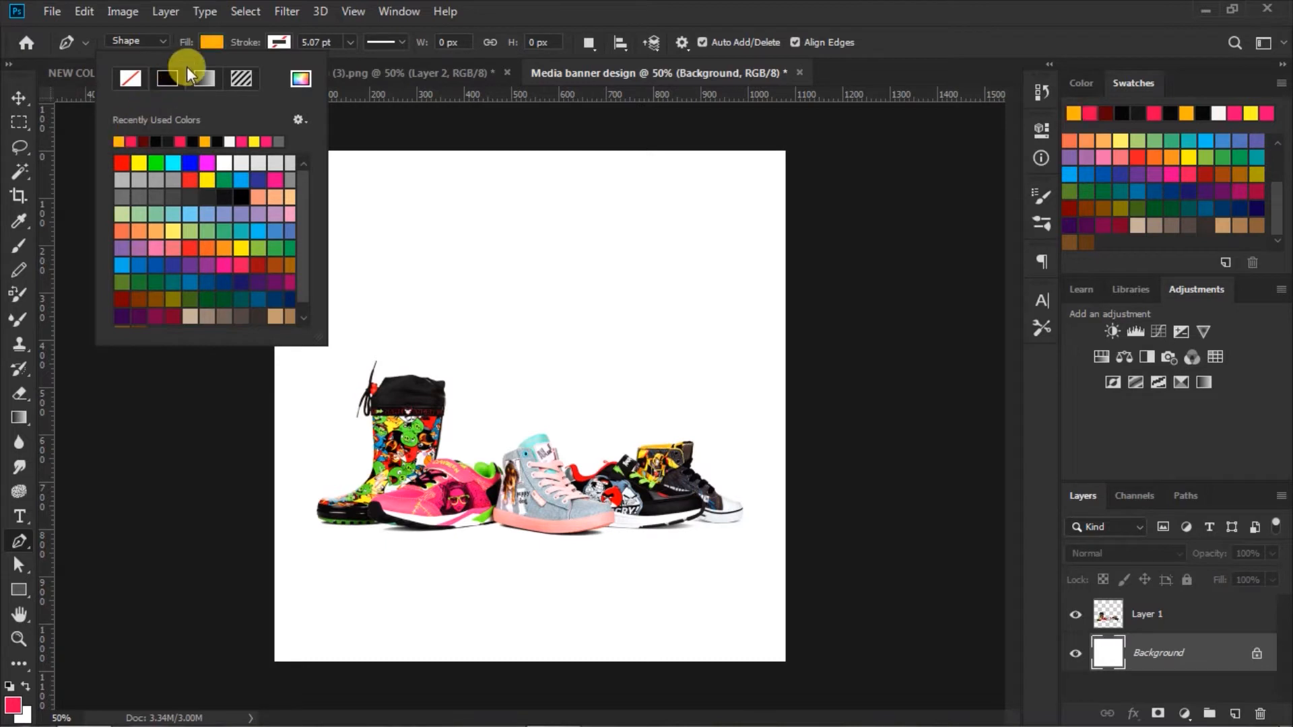
pyautogui.click(216, 40)
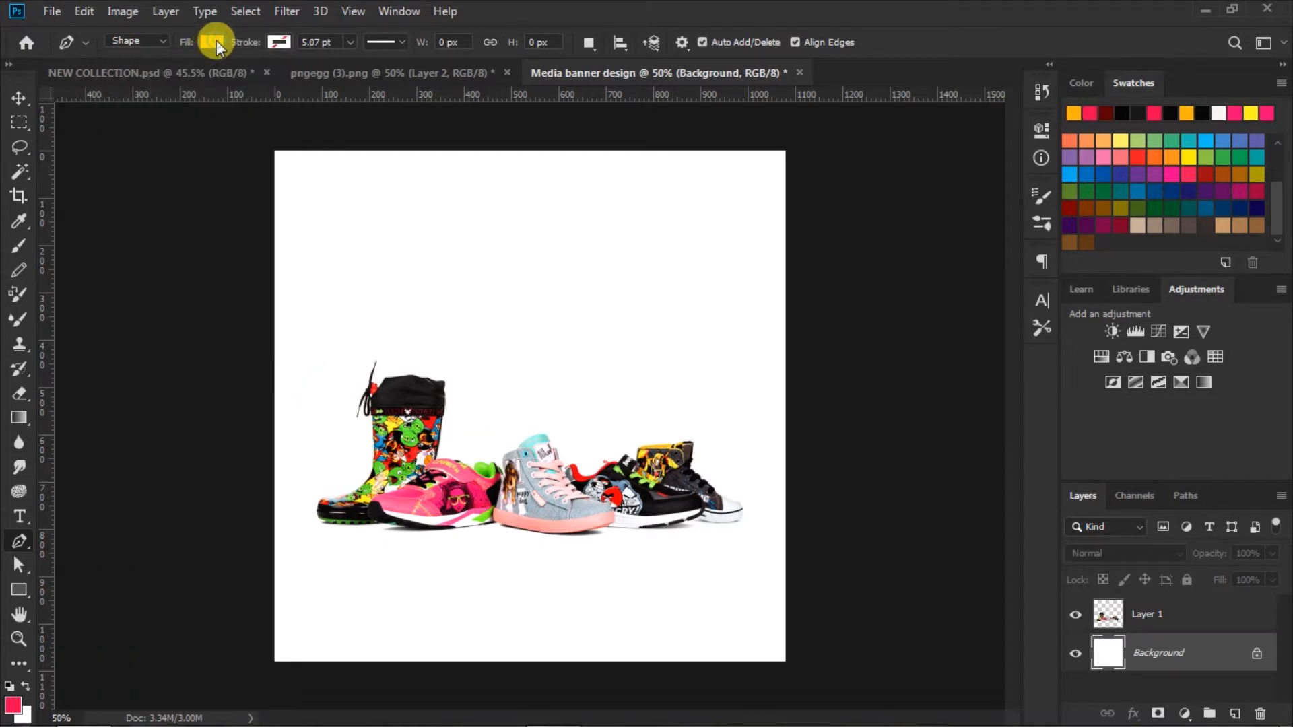
pyautogui.click(825, 340)
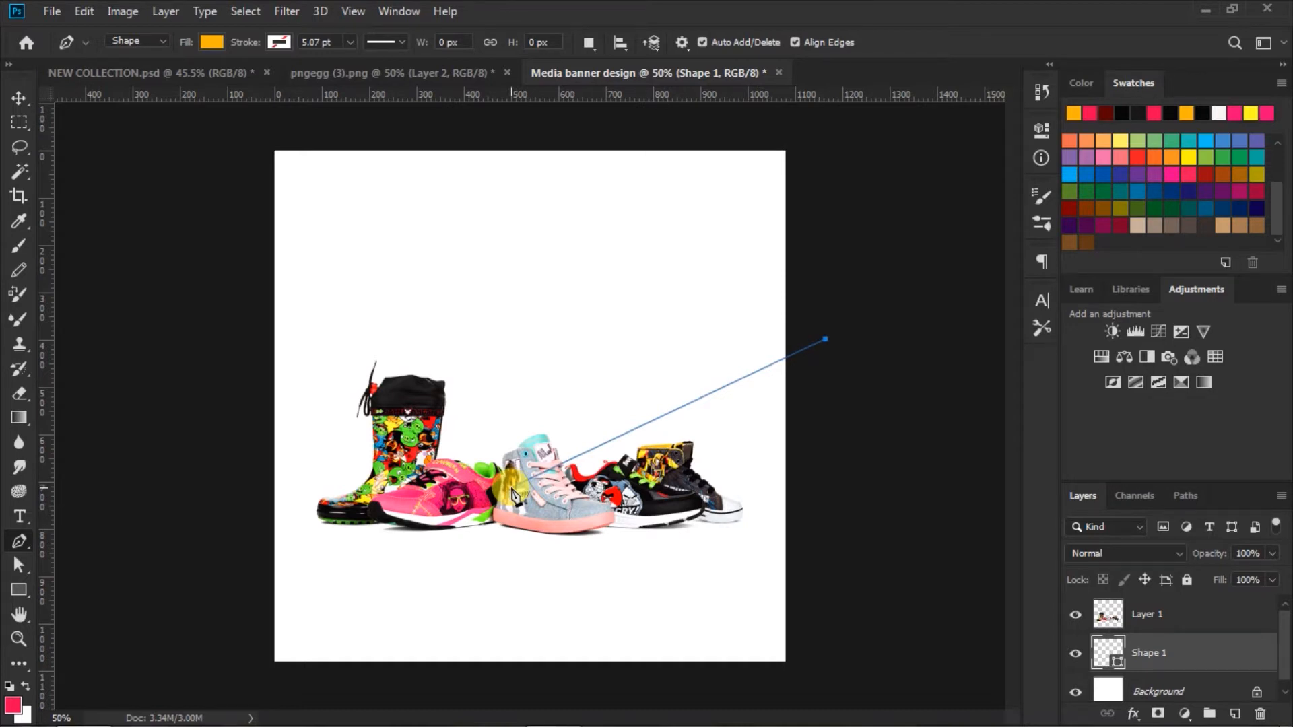
pyautogui.click(513, 489)
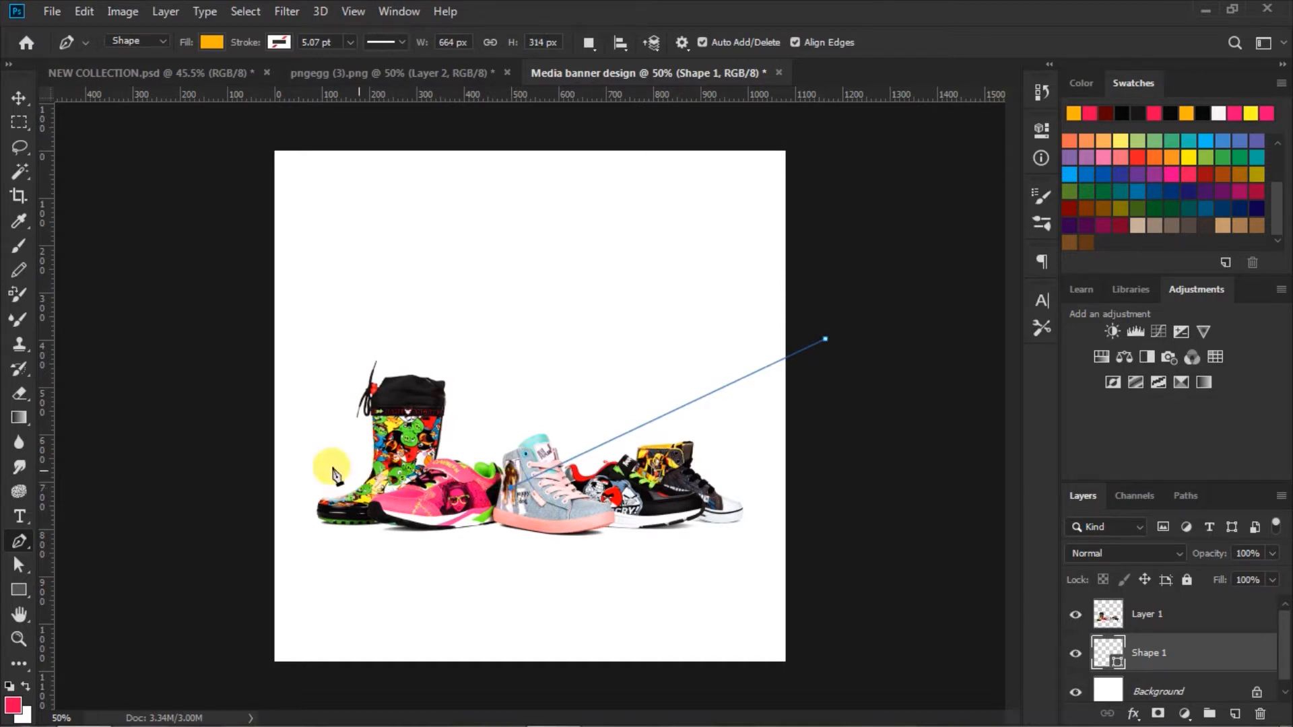
pyautogui.click(229, 417)
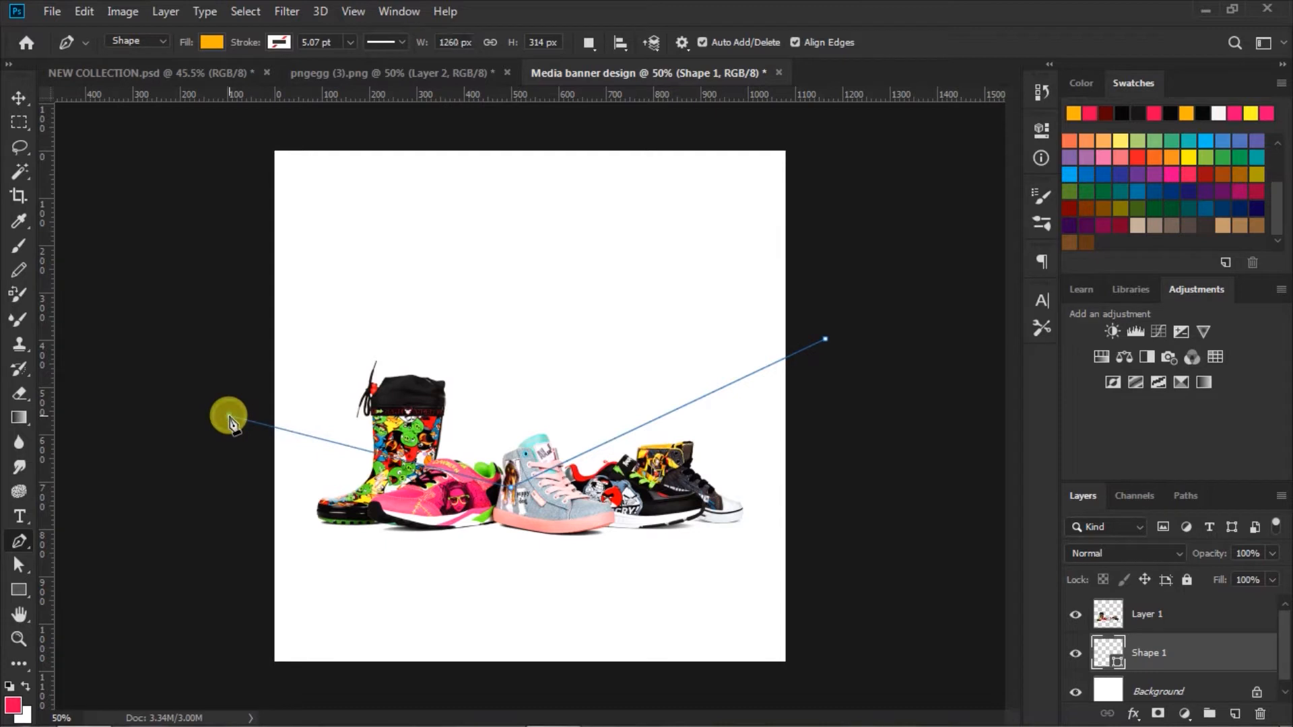
pyautogui.click(233, 131)
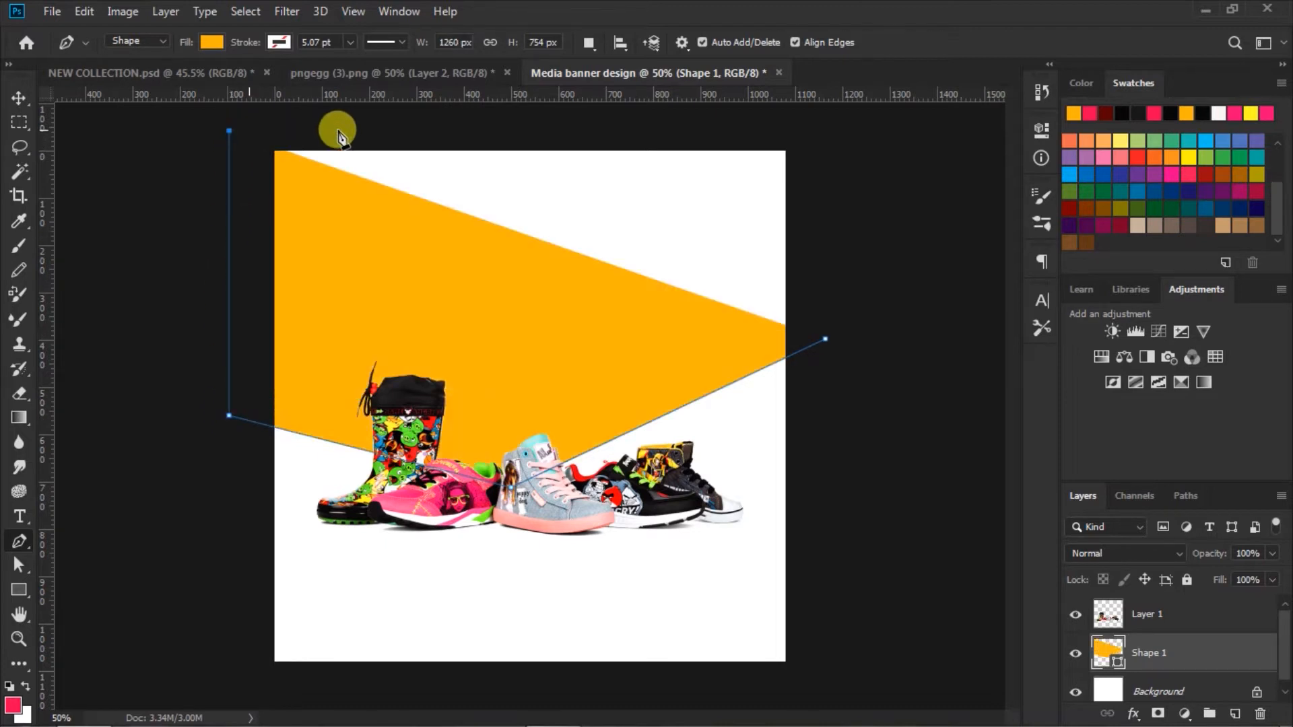
pyautogui.click(823, 130)
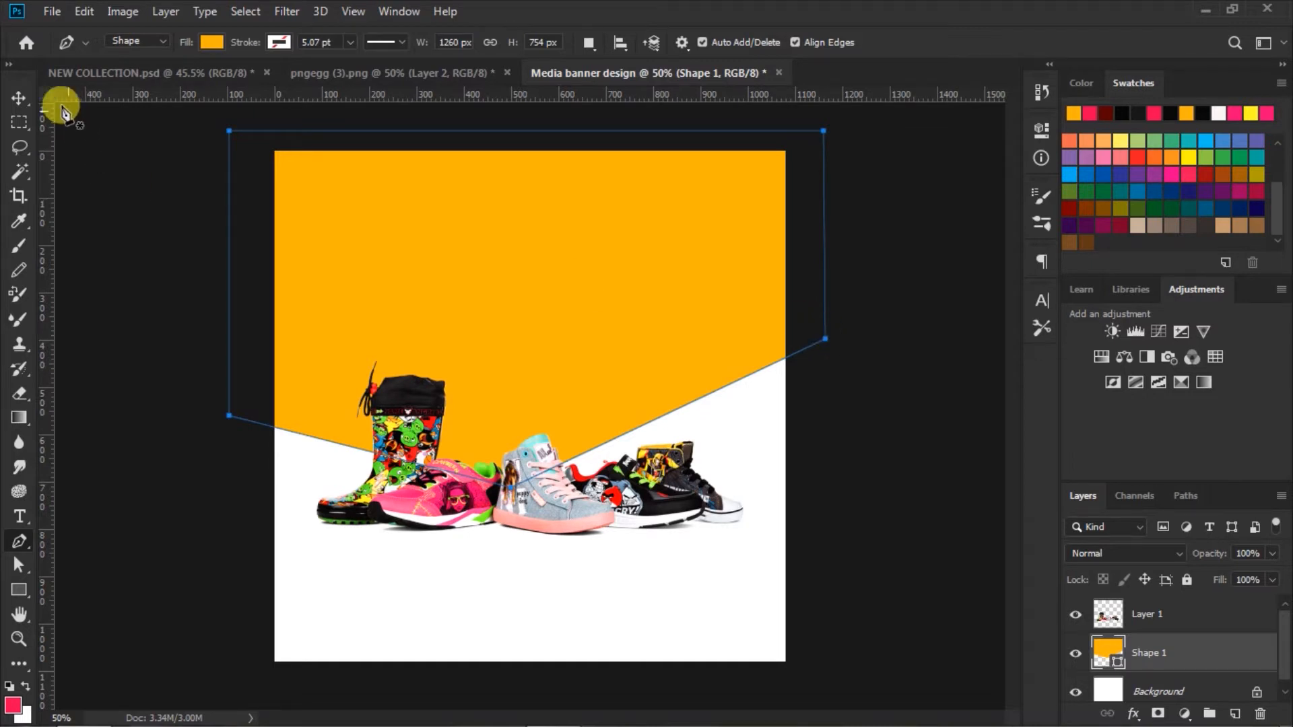
pyautogui.click(16, 98)
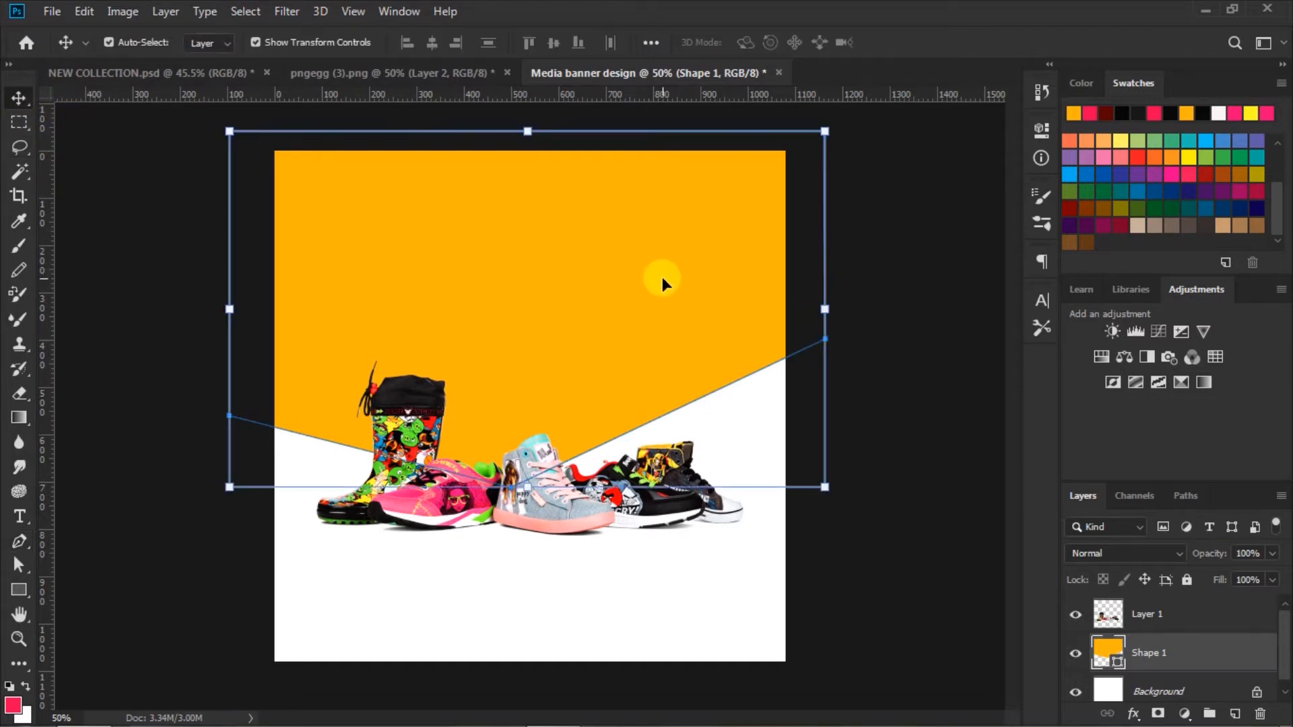
pyautogui.click(877, 360)
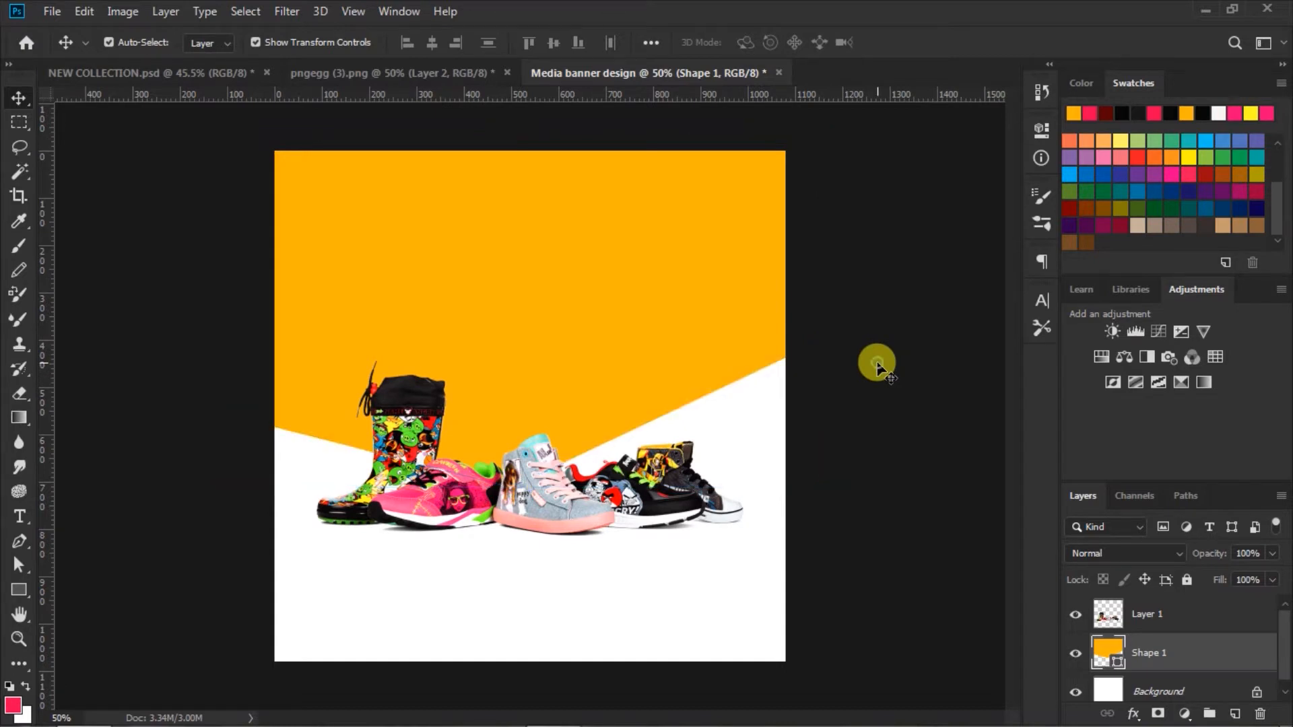
# Step: Duplicate the amber shape and place the copy beneath Shape 1 in the layer order
pyautogui.click(637, 332)
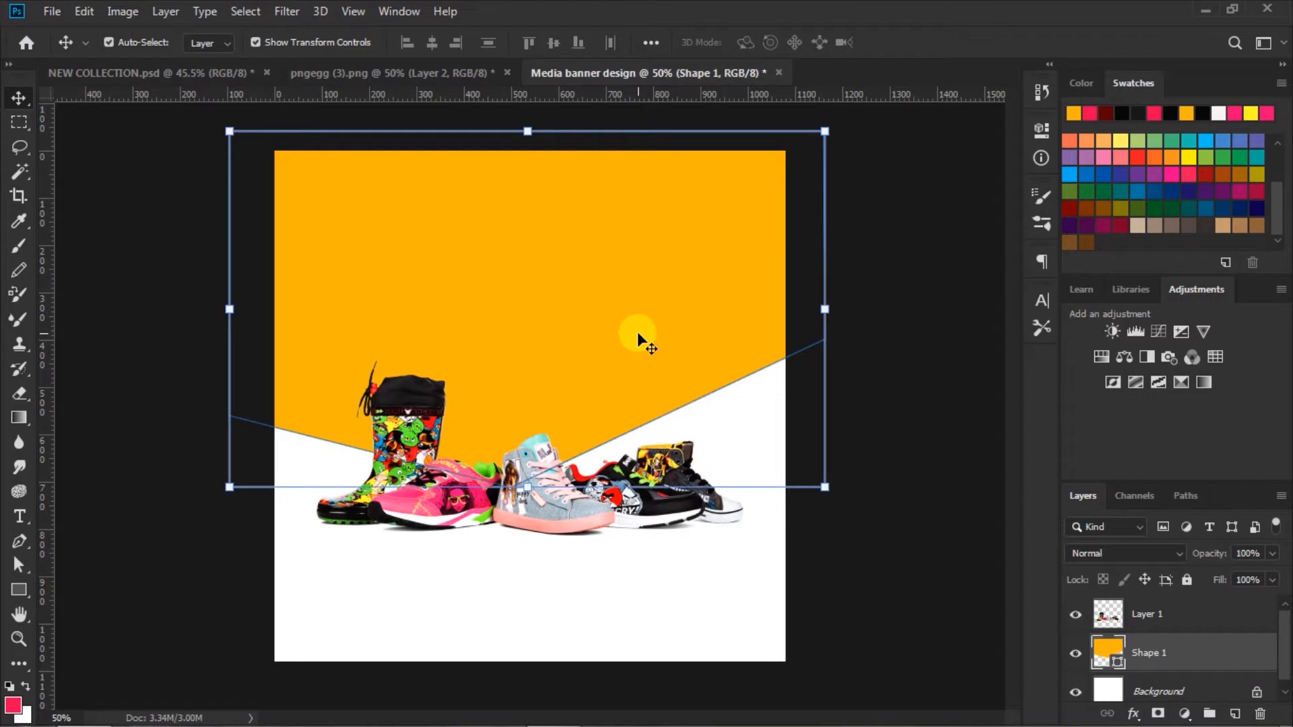
pyautogui.press('ctrl')
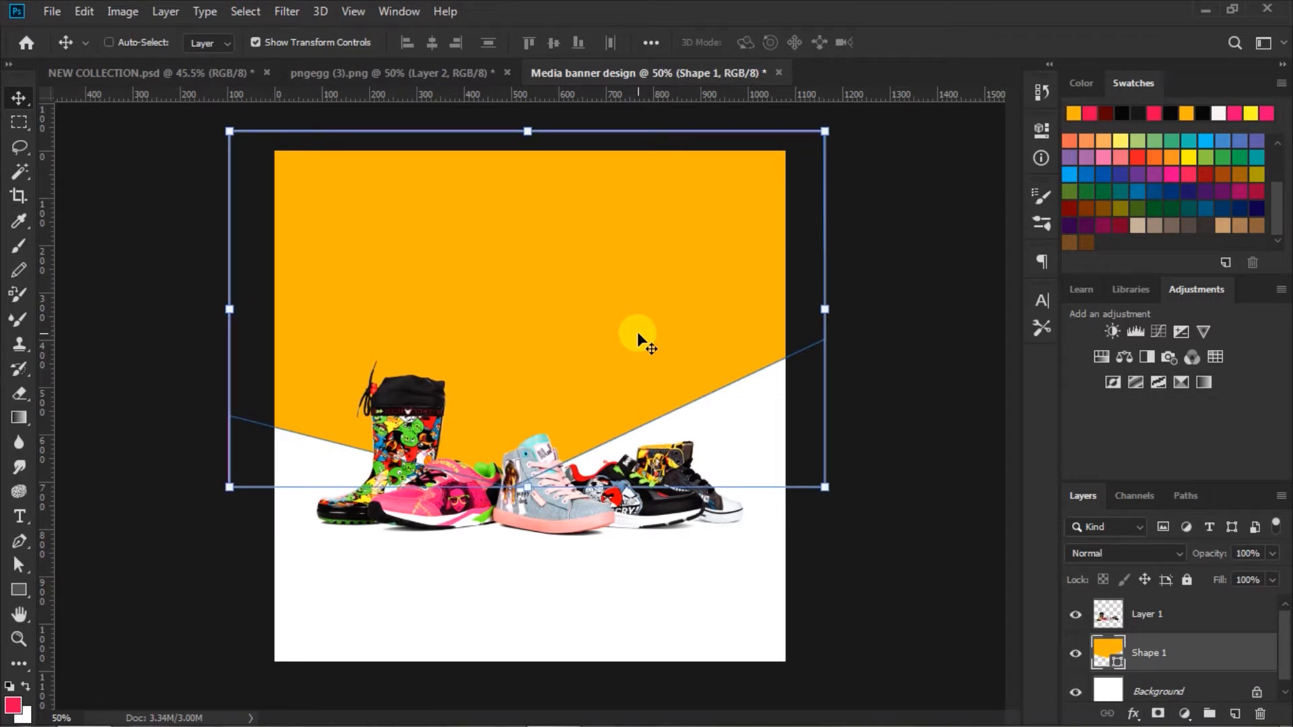
pyautogui.hotkey('ctrl', 'j')
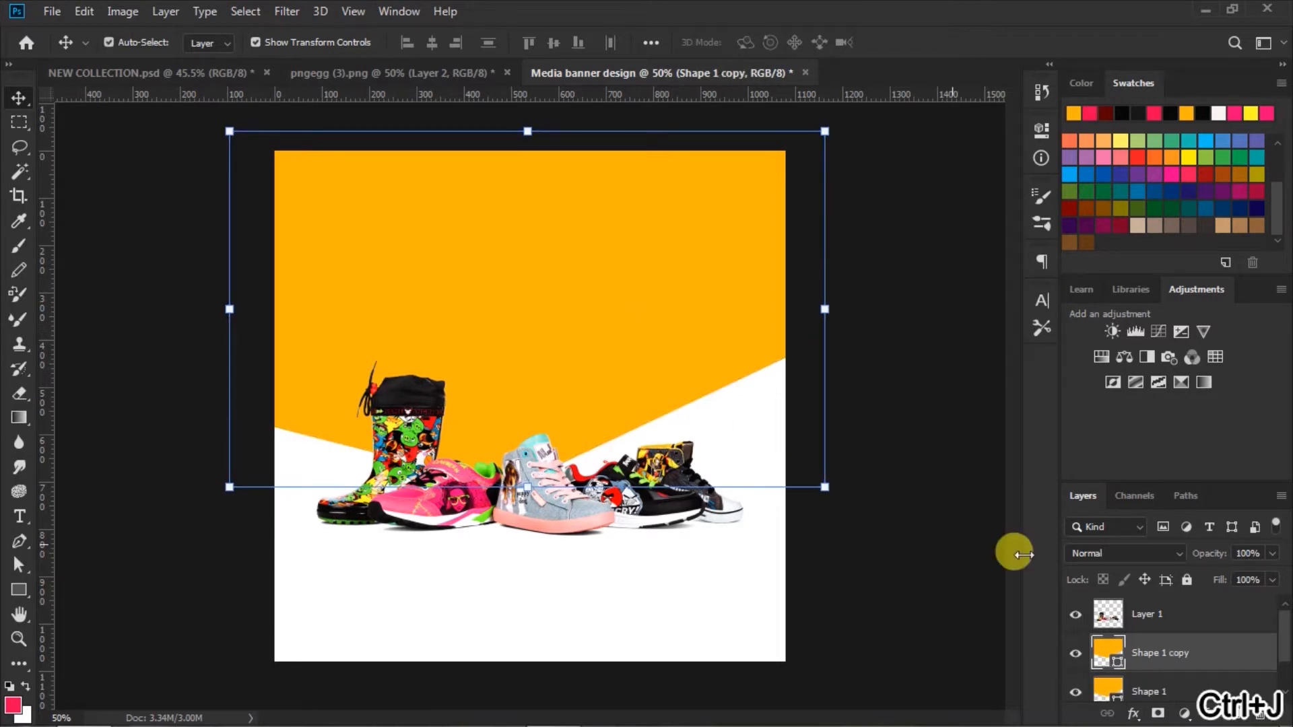
pyautogui.scroll(-2, 1284, 647)
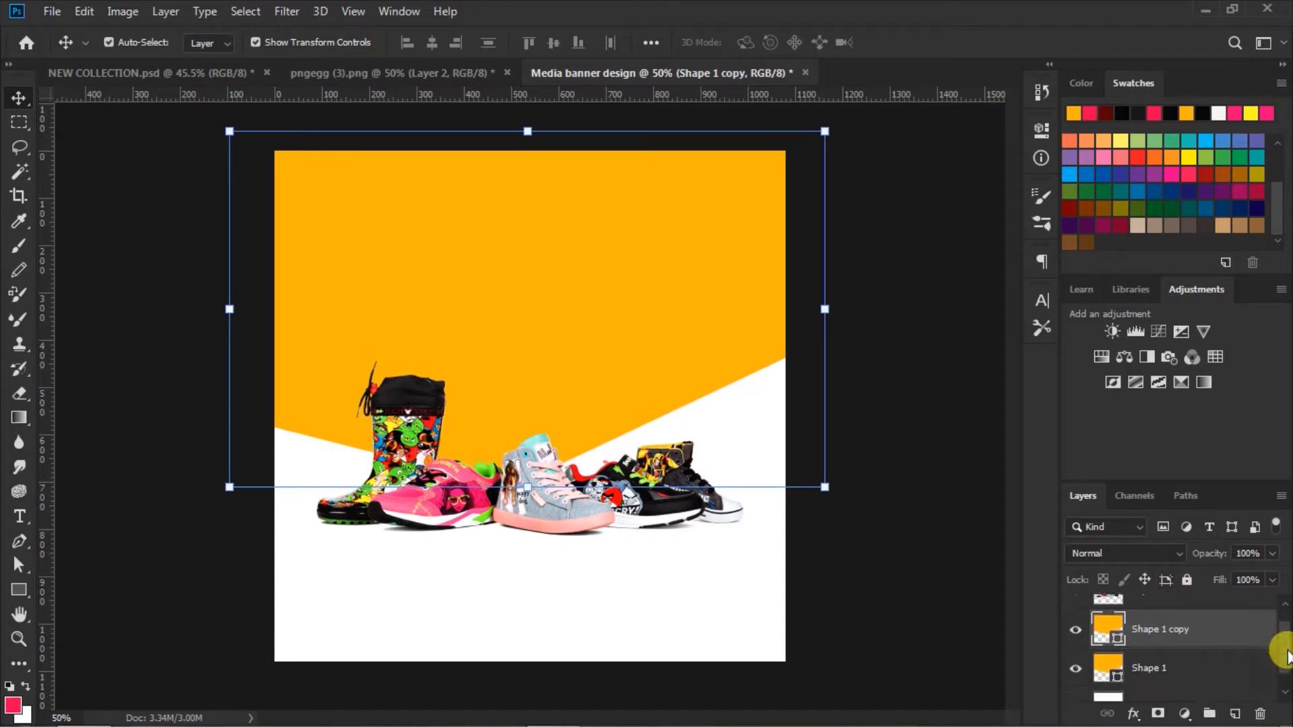
pyautogui.moveTo(1103, 620); pyautogui.dragTo(1106, 665)
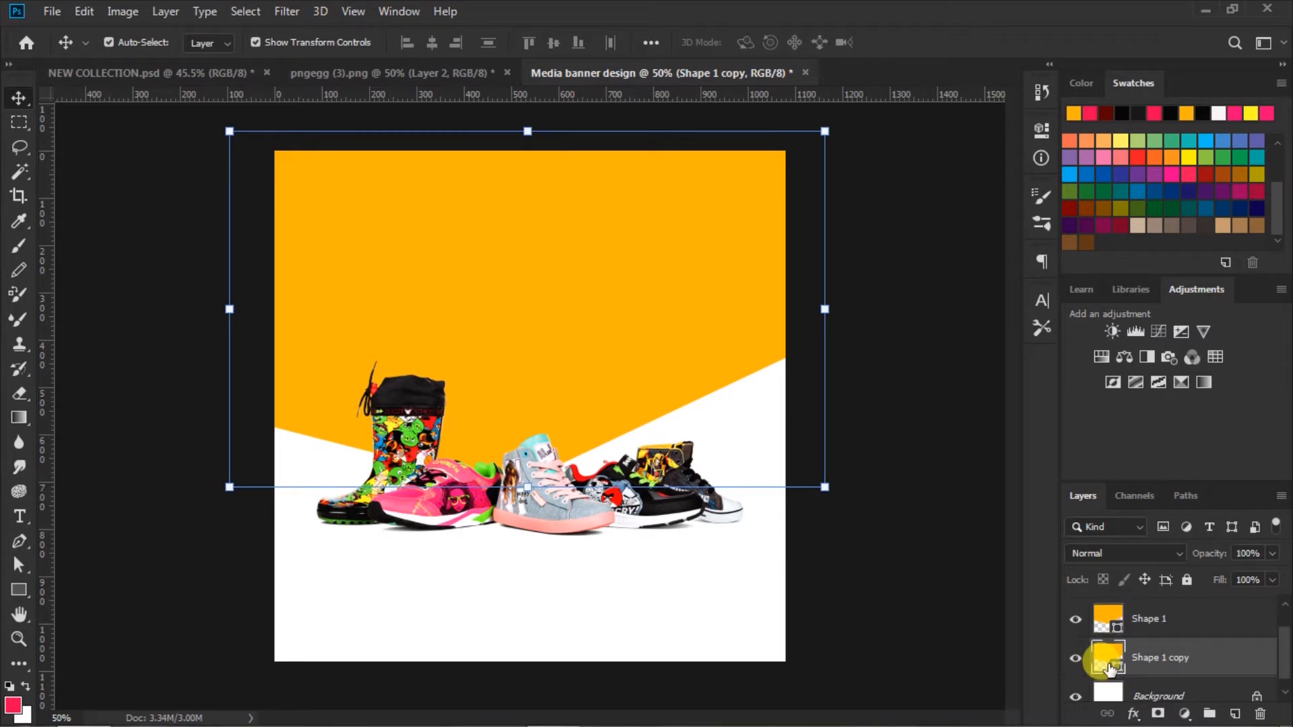
# Step: Nudge the amber shape's copy straight down so a band of it extends past the original's V-shaped lower edge
pyautogui.press('Down')
pyautogui.press('Down')
pyautogui.press('Down')
pyautogui.press('Down')
pyautogui.press('Down')
pyautogui.press('Down')
pyautogui.press('Down')
pyautogui.press('Down')
pyautogui.press('Down')
pyautogui.press('Down')
pyautogui.press('Down')
pyautogui.press('Down')
pyautogui.press('Down')
pyautogui.press('Down')
pyautogui.press('Down')
pyautogui.press('Down')
pyautogui.press('Down')
pyautogui.press('Down')
pyautogui.press('Down')
pyautogui.press('Down')
pyautogui.press('Down')
pyautogui.press('Down')
pyautogui.press('Down')
pyautogui.press('Down')
pyautogui.press('Down')
pyautogui.press('Down')
pyautogui.press('Down')
pyautogui.press('Down')
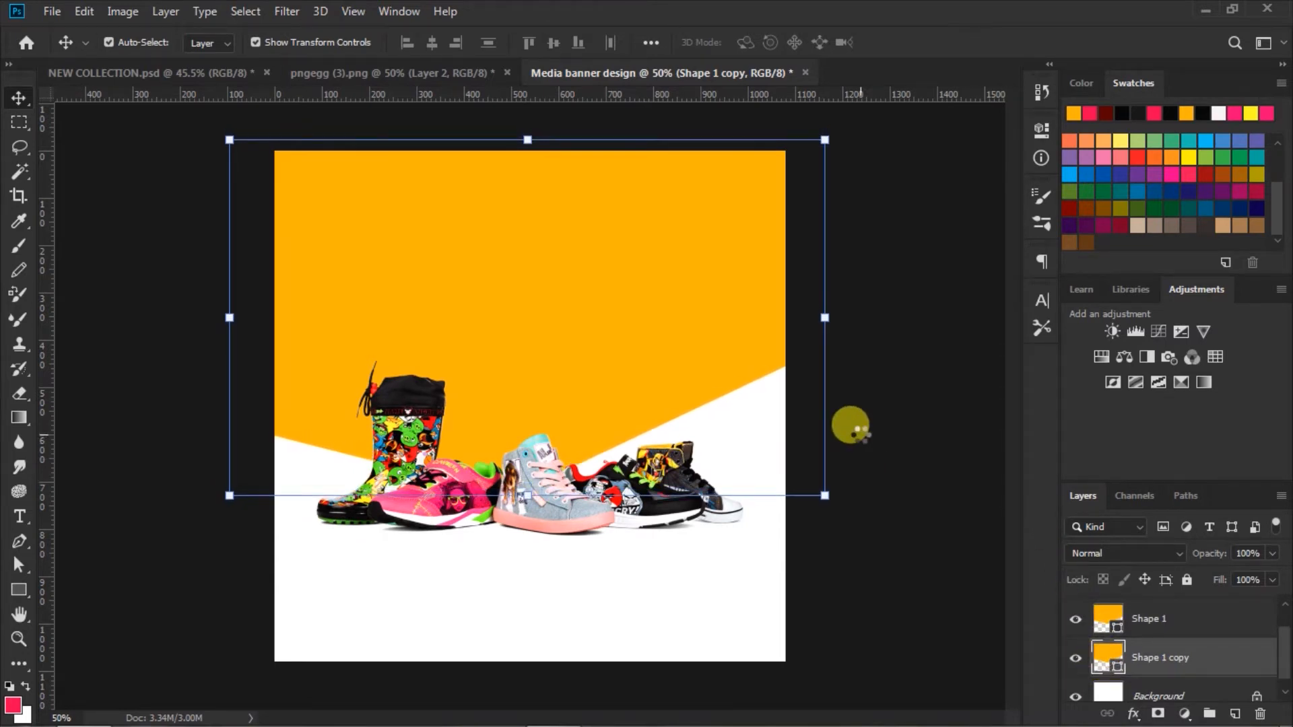
pyautogui.press('Down')
pyautogui.press('Down')
pyautogui.press('Down')
pyautogui.press('Down')
pyautogui.press('Down')
pyautogui.press('Down')
pyautogui.press('Down')
pyautogui.press('Down')
pyautogui.press('Down')
pyautogui.press('Down')
pyautogui.press('Down')
pyautogui.press('Down')
pyautogui.press('Down')
pyautogui.press('Down')
pyautogui.press('Down')
pyautogui.press('Down')
pyautogui.press('Down')
pyautogui.press('Down')
pyautogui.press('Down')
pyautogui.press('Down')
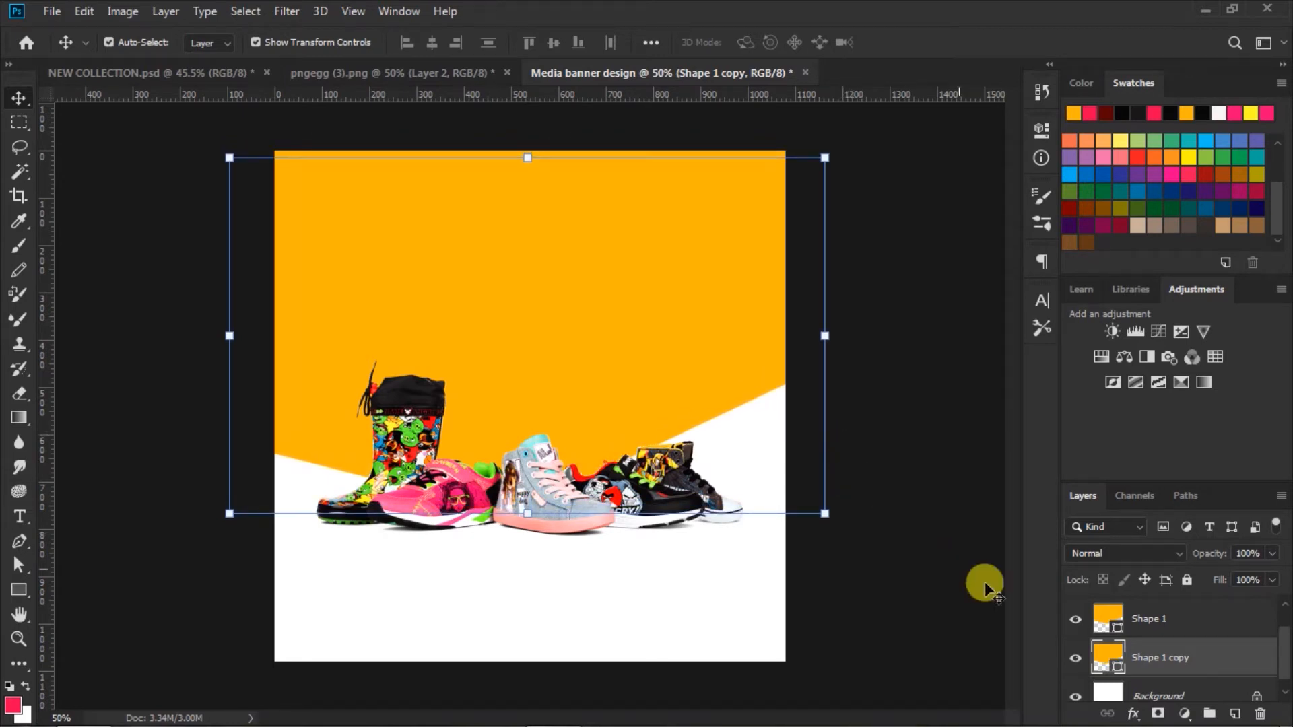
# Step: Duplicate Shape 1 again and place this second copy between Shape 1 and Shape 1 copy
pyautogui.click(1105, 619)
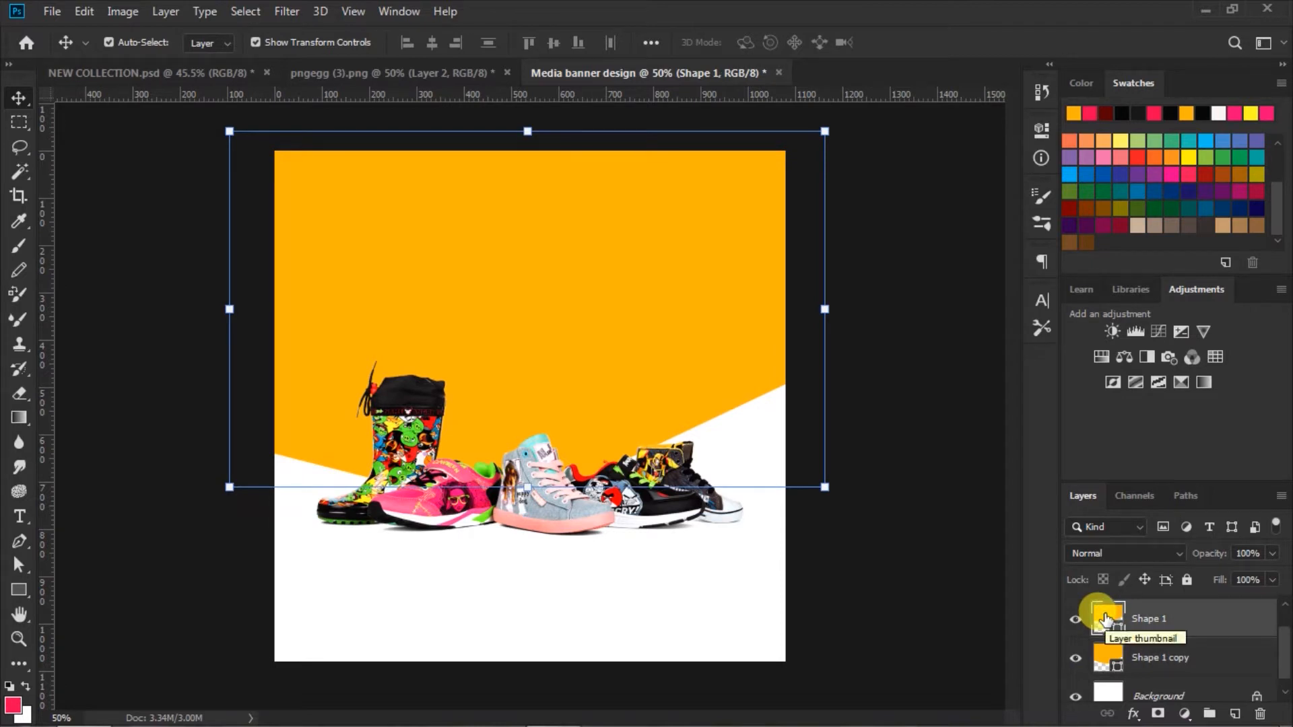
pyautogui.hotkey('ctrl', 'j')
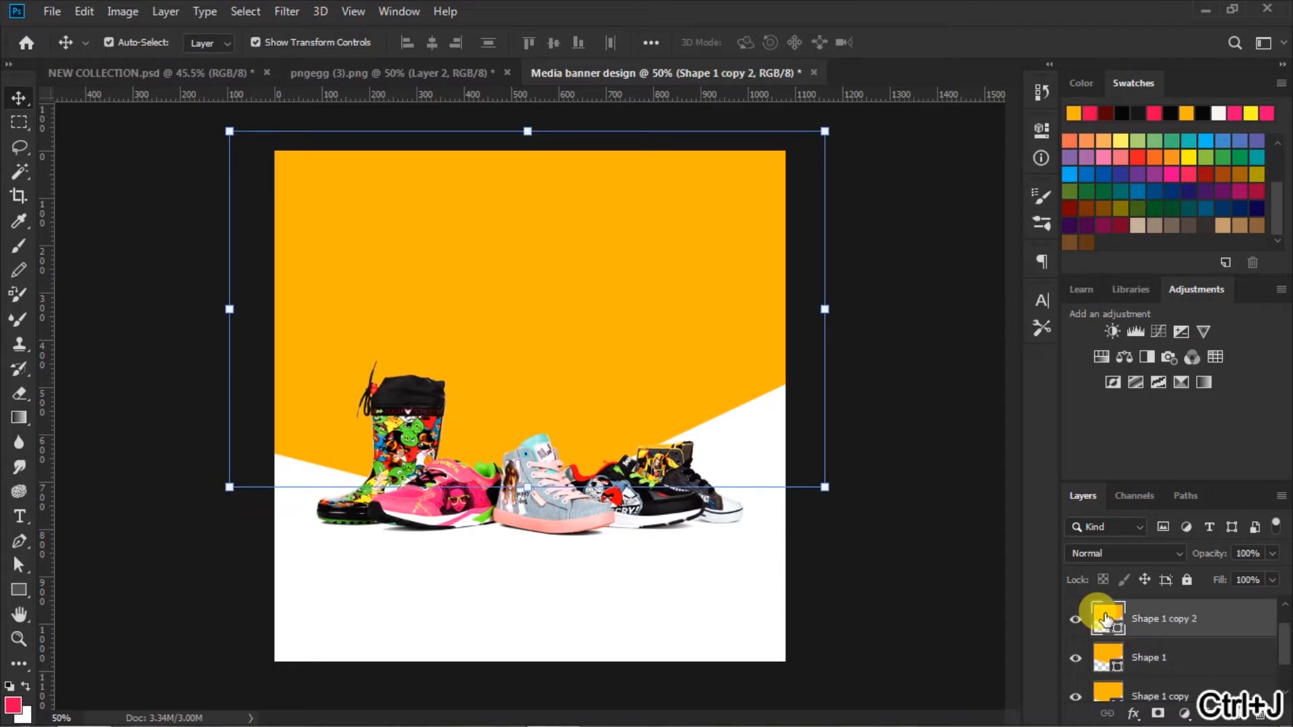
pyautogui.moveTo(1105, 618); pyautogui.dragTo(1108, 658)
# Step: Nudge the second copy down slightly, keeping its lower edge between those of the other two shapes
pyautogui.press('Down')
pyautogui.press('Down')
pyautogui.press('Down')
pyautogui.press('Down')
pyautogui.press('Down')
pyautogui.press('Down')
pyautogui.press('Down')
pyautogui.press('Down')
pyautogui.press('Down')
pyautogui.press('Down')
pyautogui.press('Down')
pyautogui.press('Down')
pyautogui.press('Down')
pyautogui.press('Down')
pyautogui.press('Down')
pyautogui.press('Down')
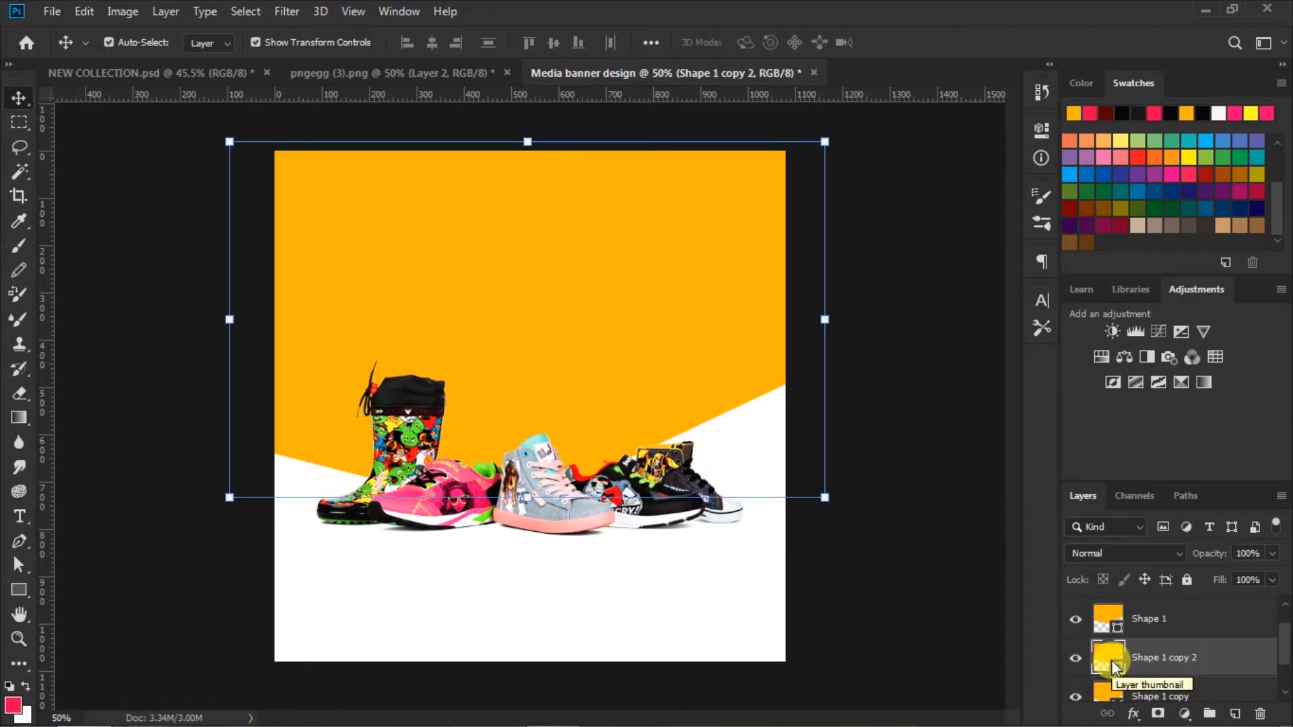
# Step: Change the fill of Shape 1 copy 2 to off-white f9f7f3 to form a light stripe
pyautogui.press('i')
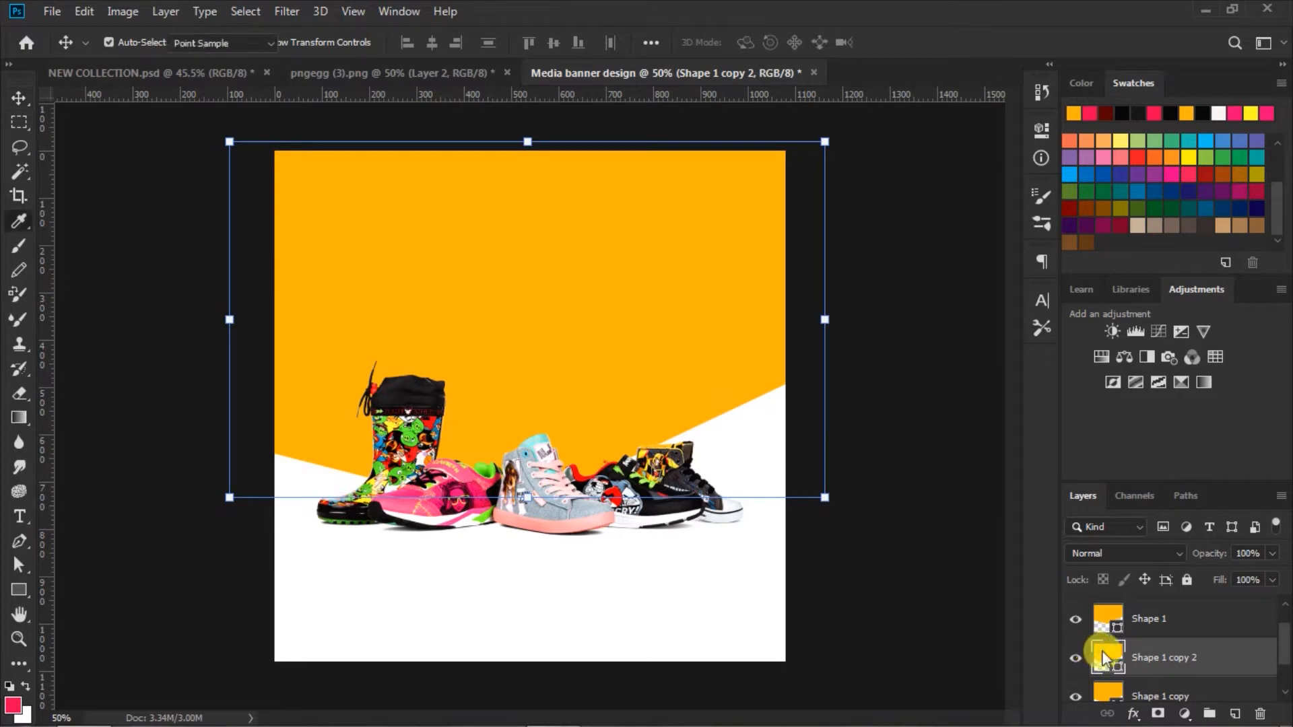
pyautogui.doubleClick(1104, 657)
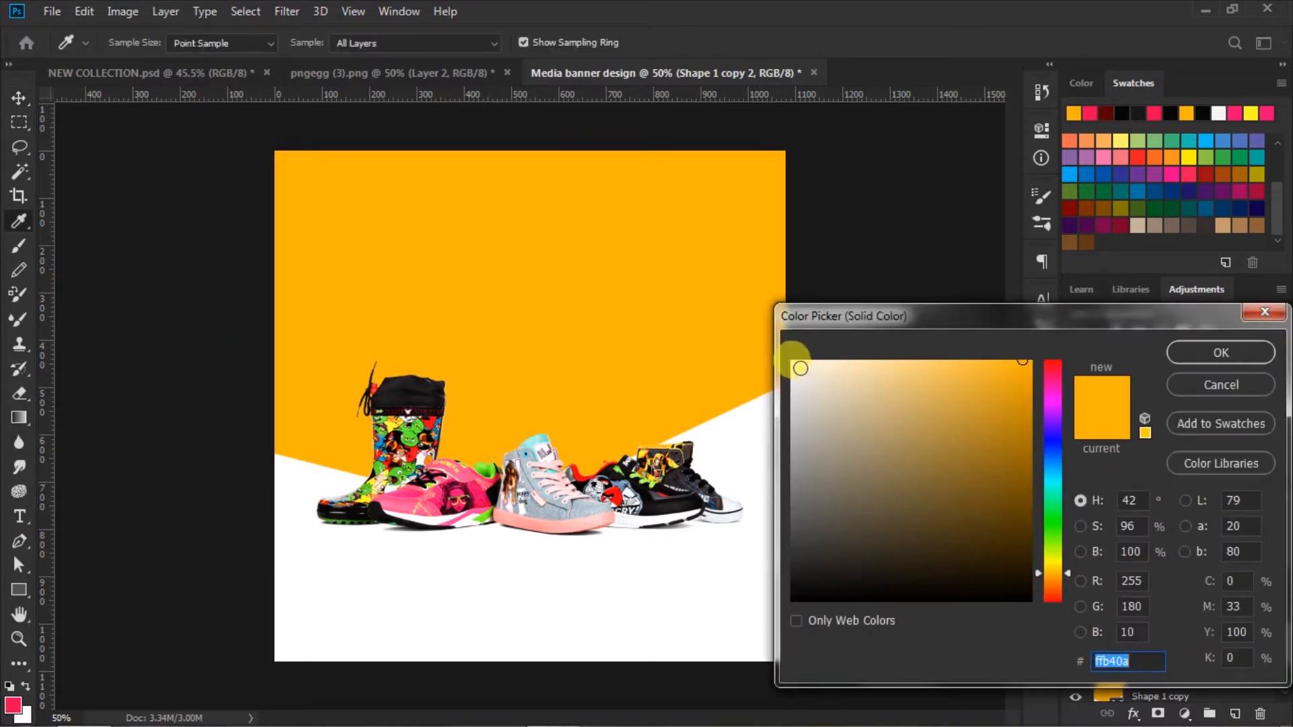
pyautogui.click(796, 366)
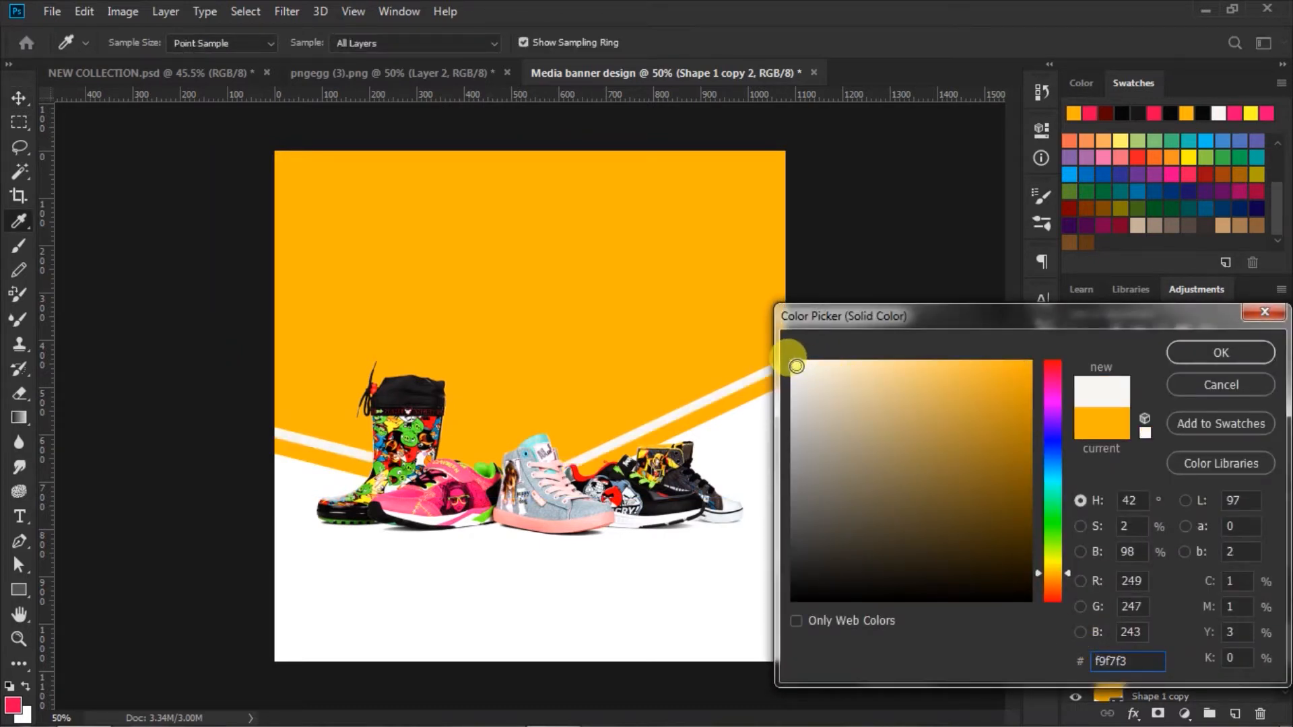
pyautogui.click(1186, 352)
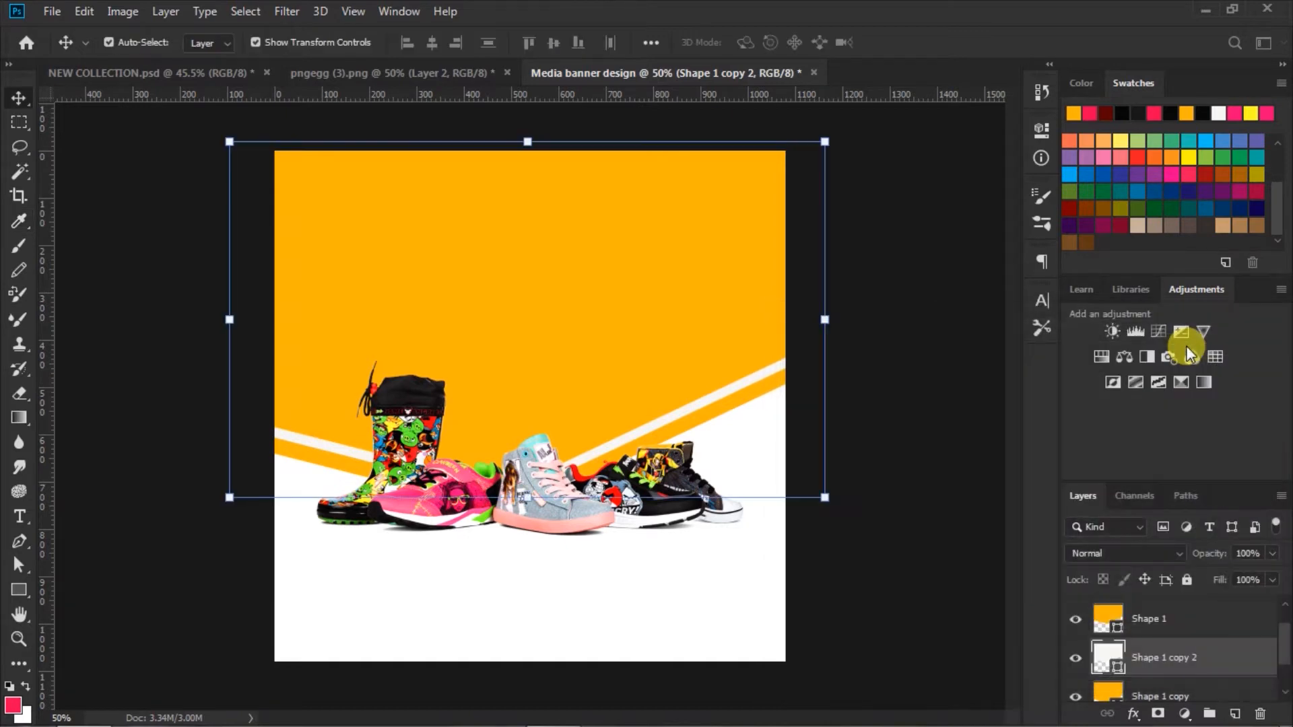
# Step: Check the fill colour code of Shape 1 and leave the shape deselected
pyautogui.doubleClick(1110, 617)
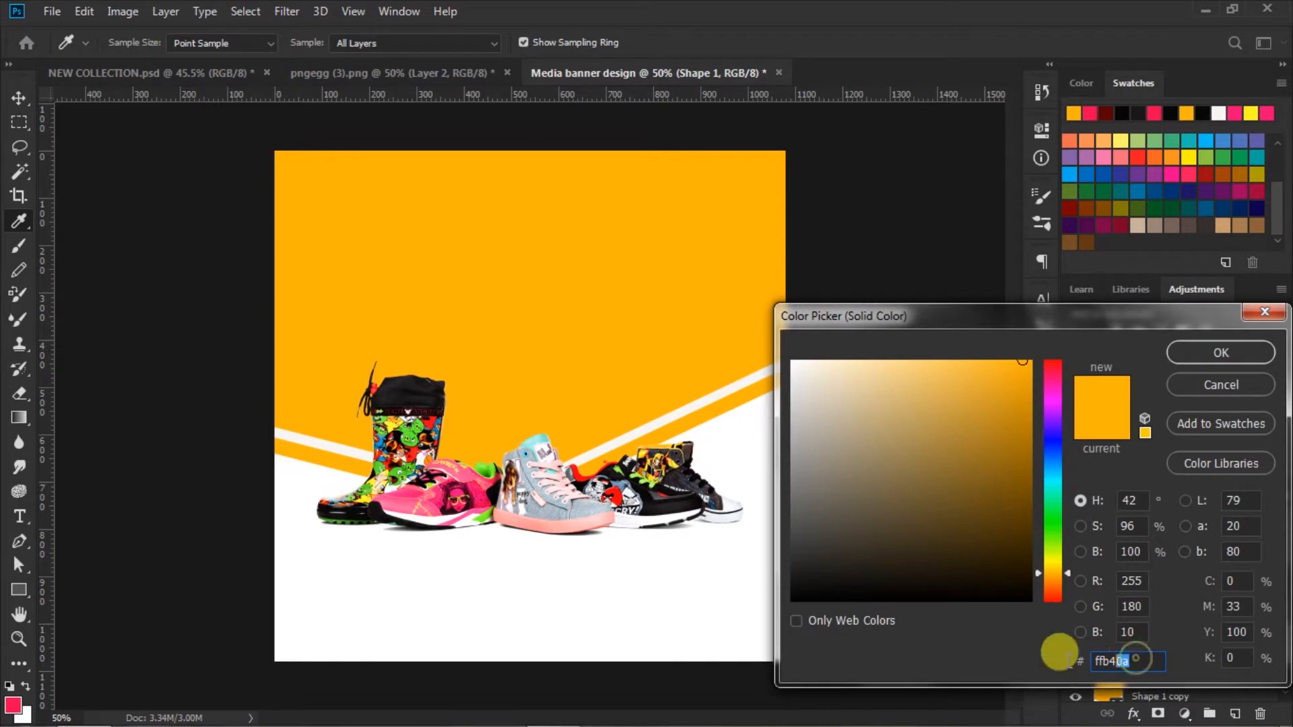
pyautogui.click(1191, 354)
pyautogui.click(905, 369)
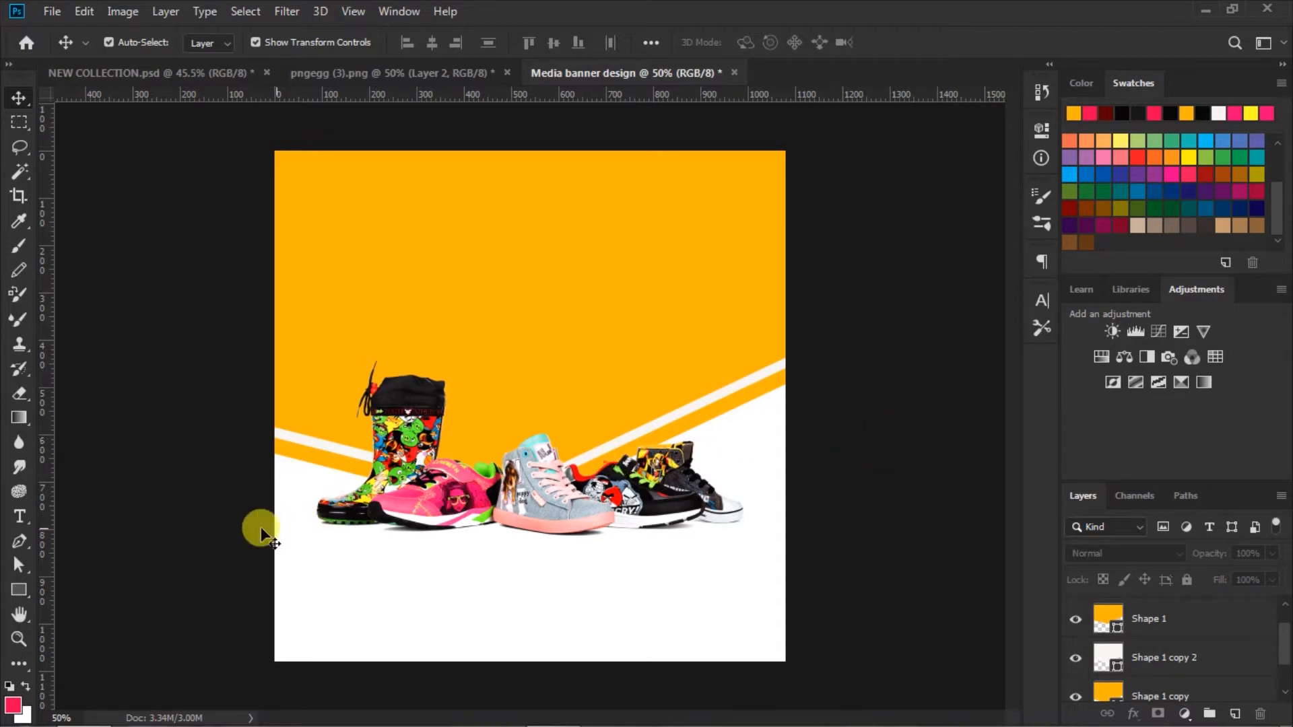
# Step: Set up the Type tool with the Swis721 Cn BT font, Bold style and a size of 163 pt
pyautogui.click(20, 517)
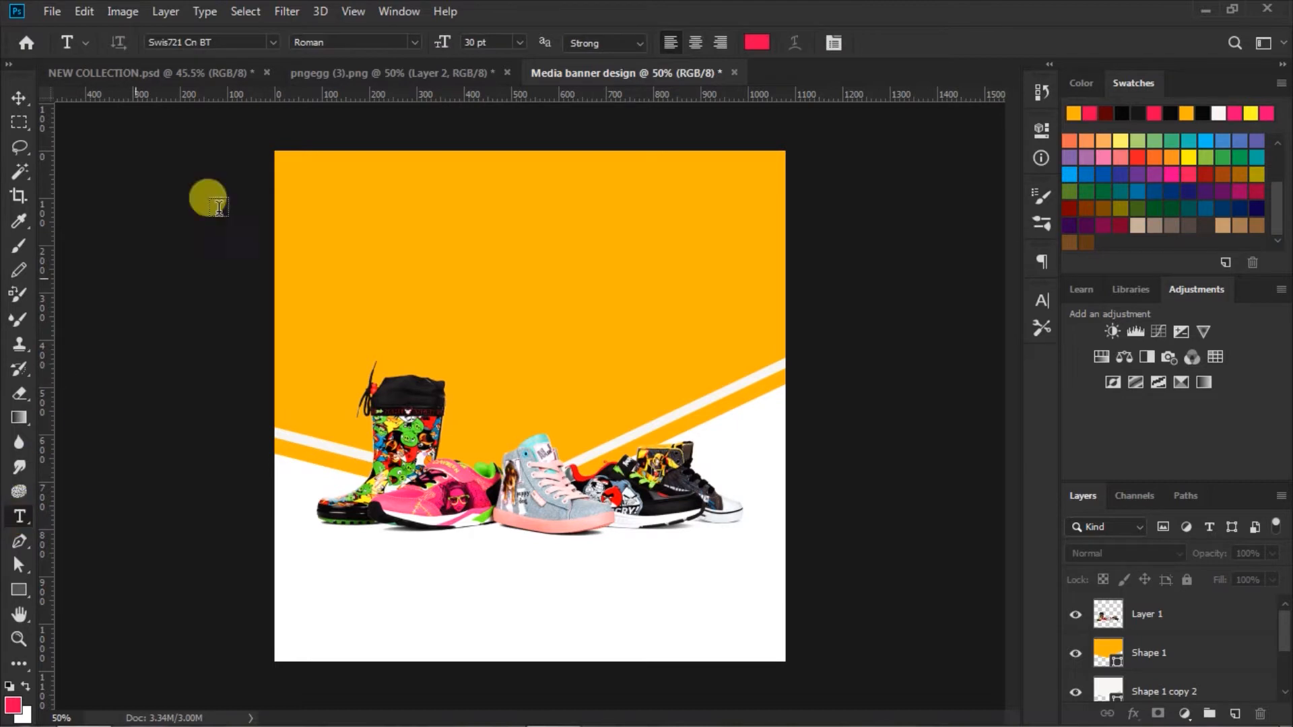
pyautogui.click(273, 40)
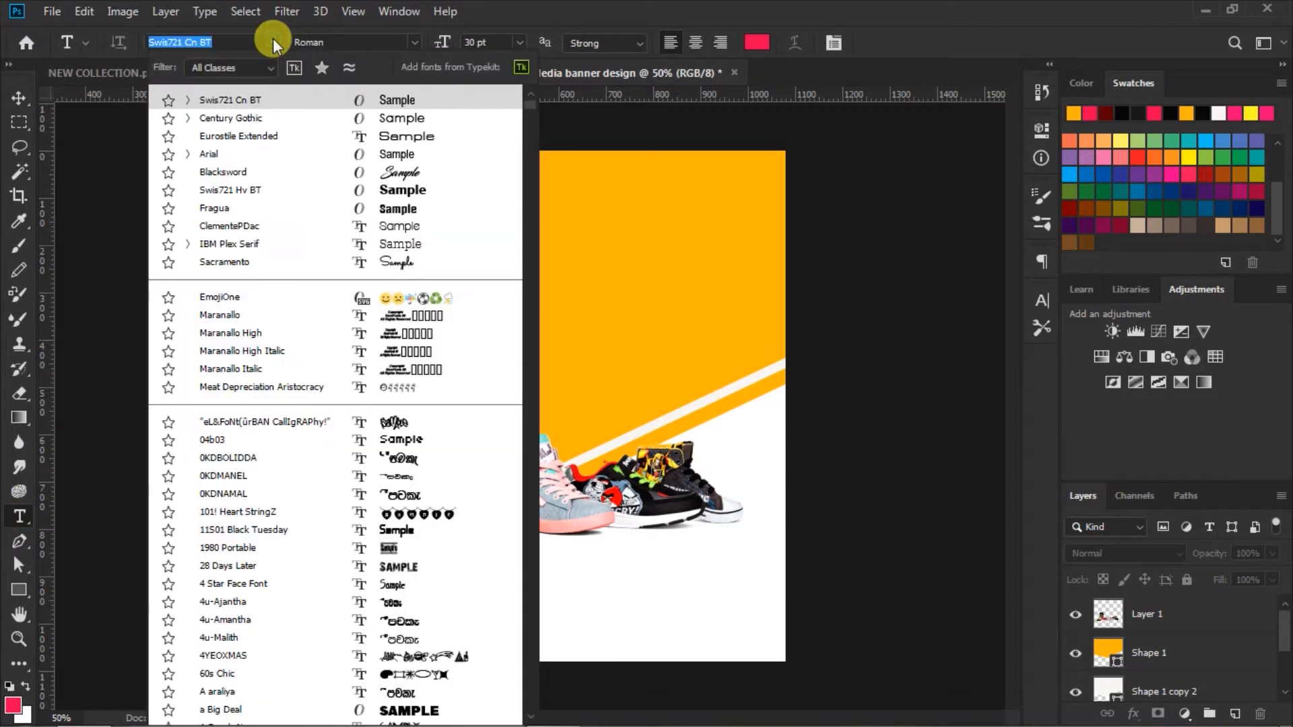
pyautogui.click(401, 104)
pyautogui.click(412, 41)
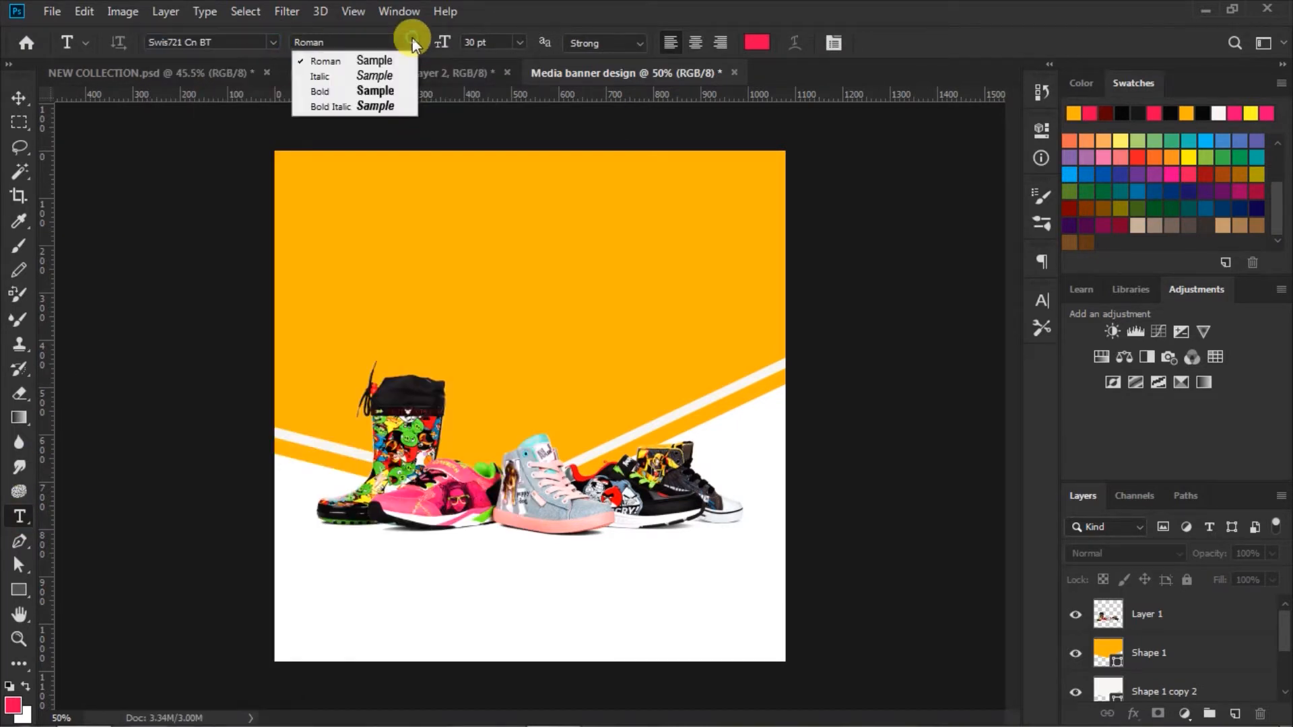
pyautogui.click(374, 92)
pyautogui.click(473, 42)
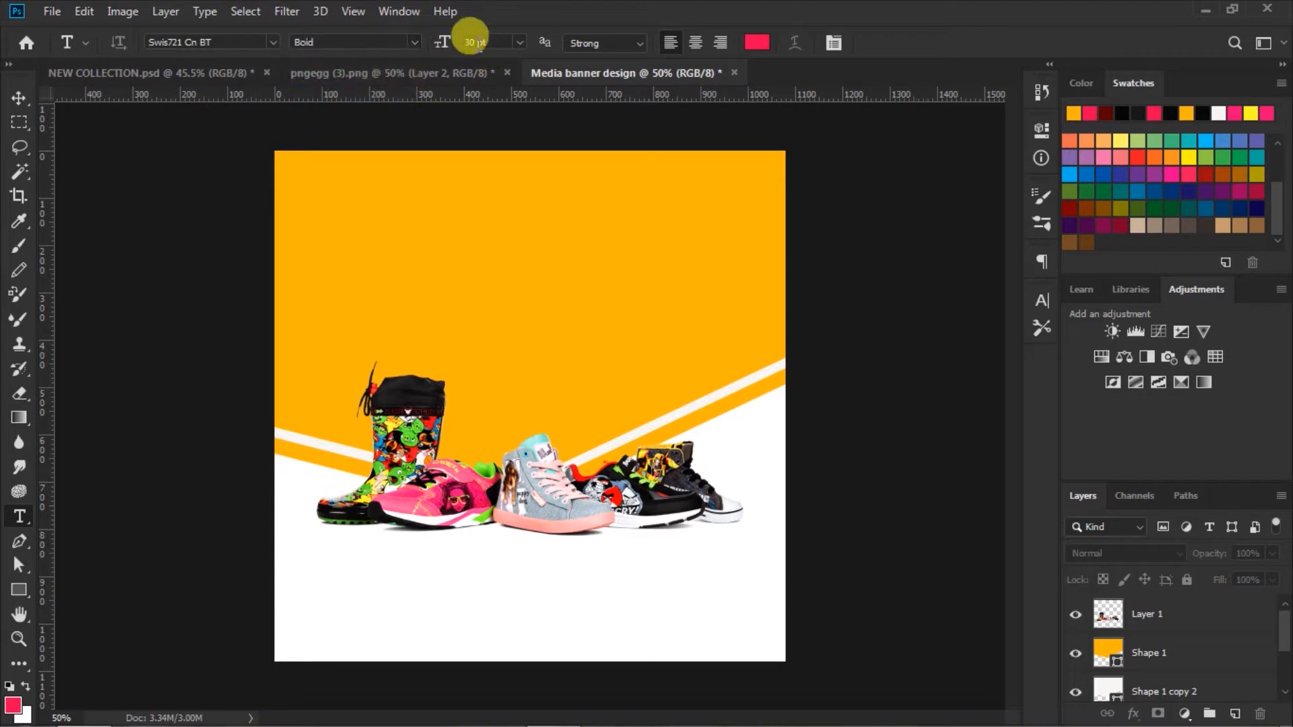
pyautogui.write('165')
pyautogui.press('BackSpace')
pyautogui.write('3')
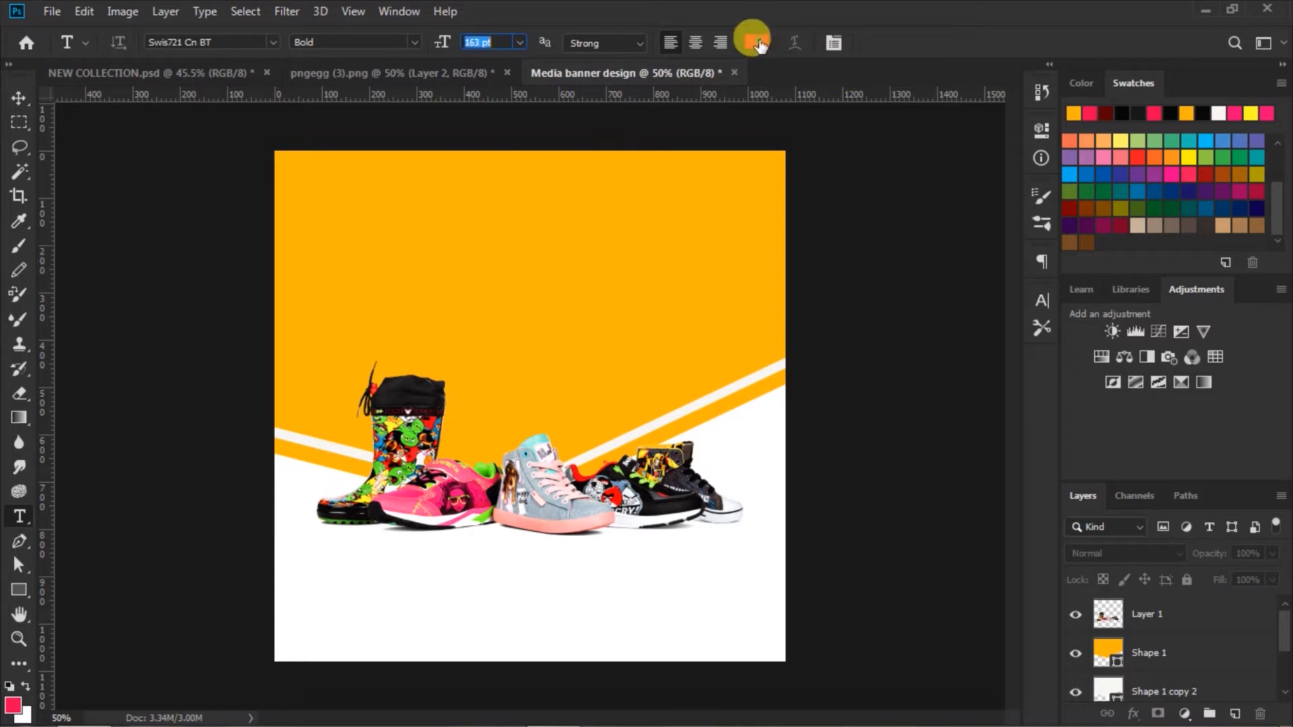
# Step: Set the text colour to pink-red ee0451 and the character tracking to 40
pyautogui.click(757, 43)
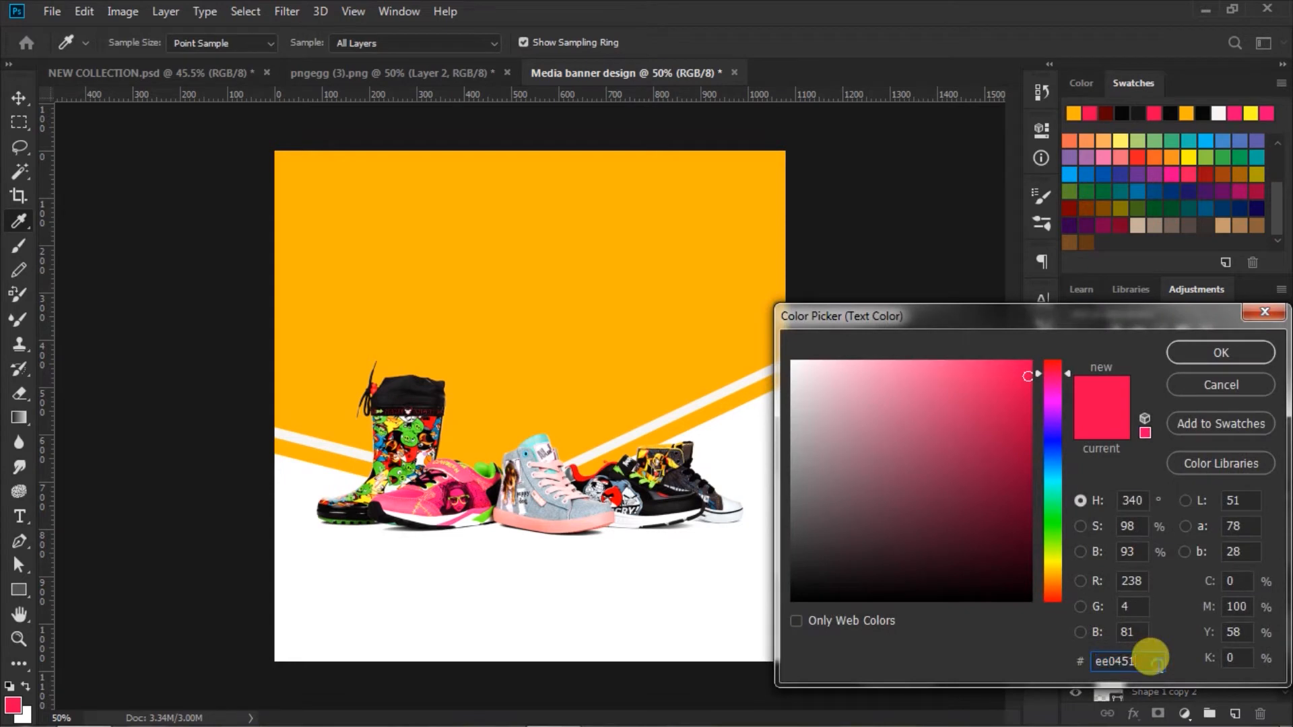
pyautogui.click(1209, 350)
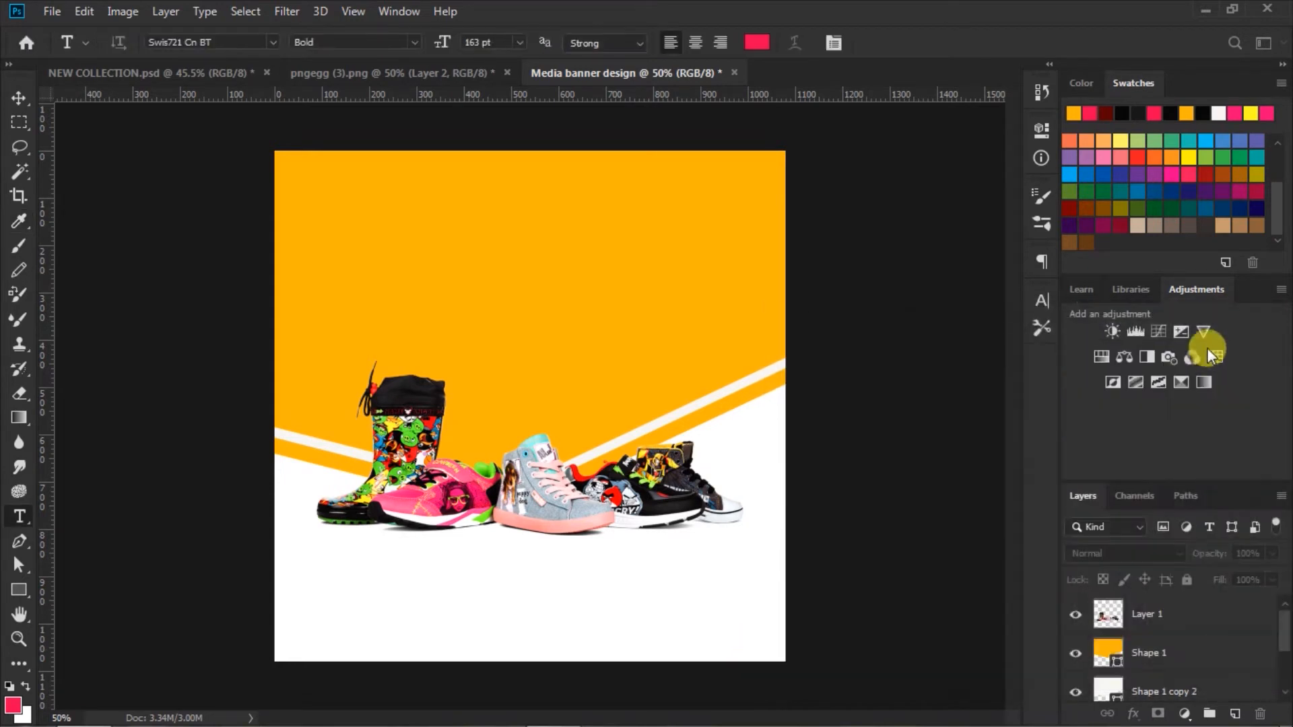
pyautogui.click(1046, 301)
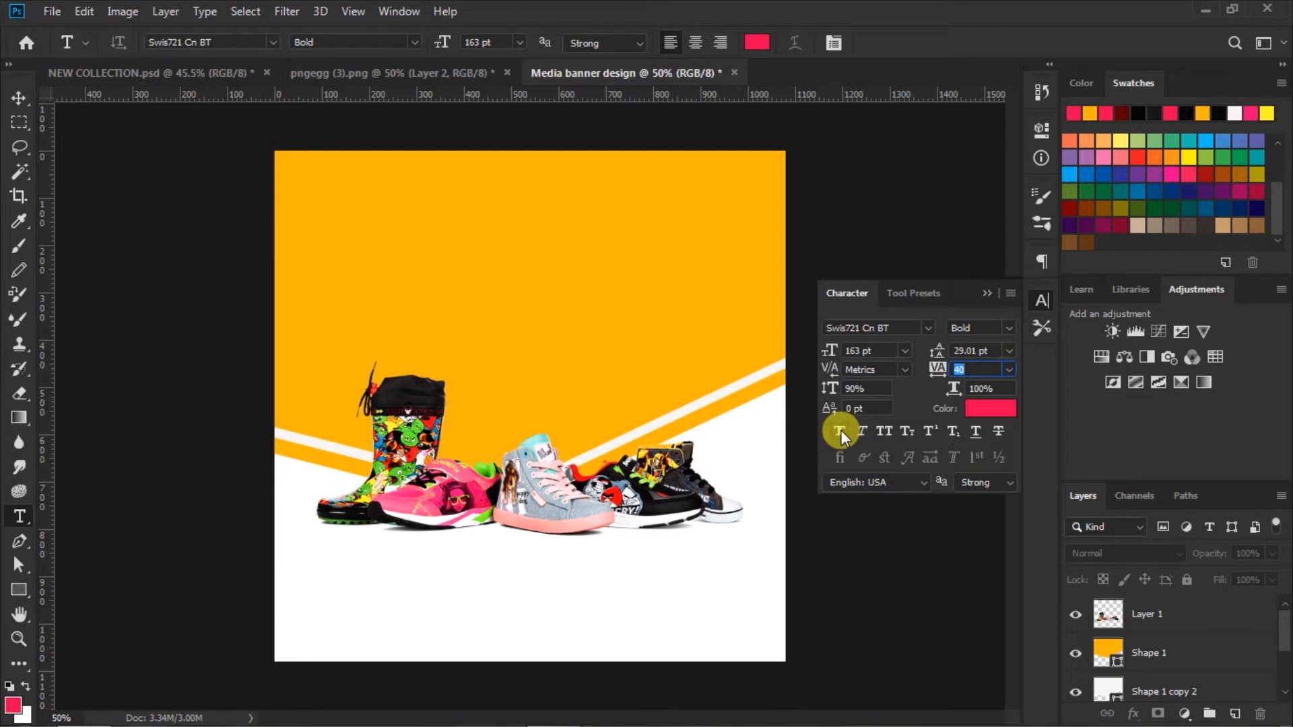
pyautogui.click(984, 294)
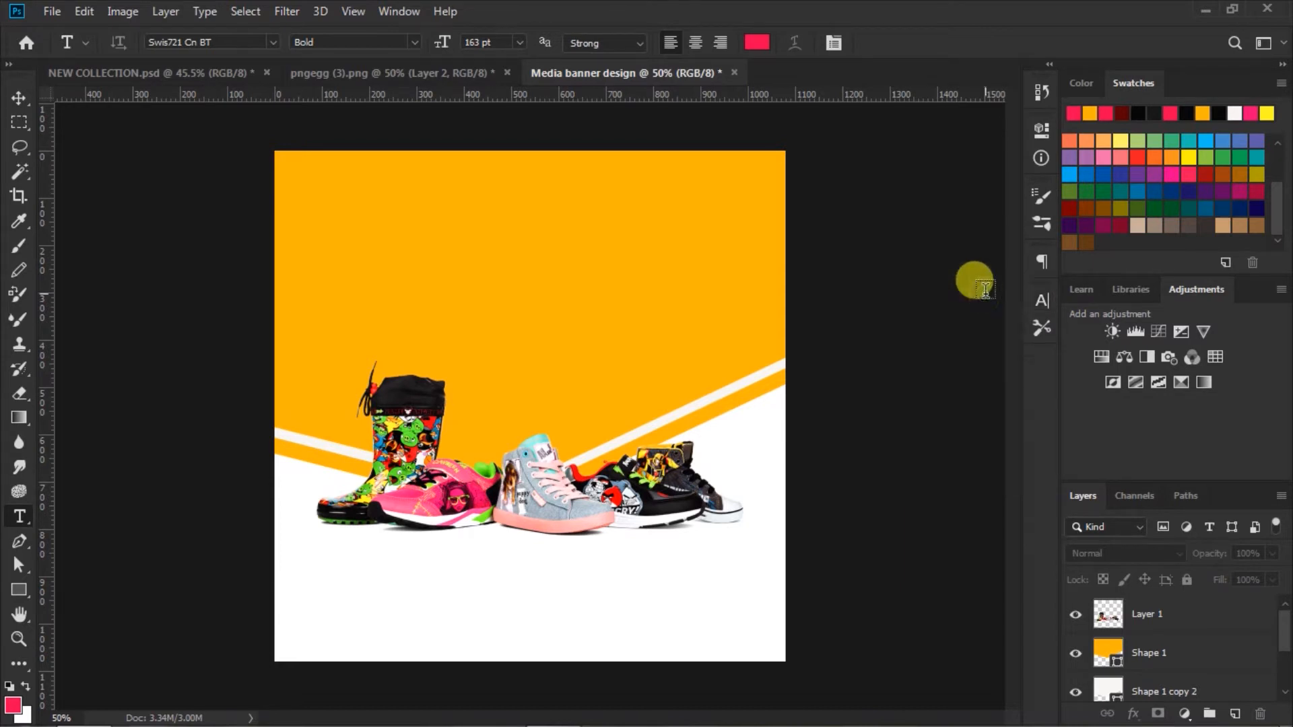
# Step: Add the headline text SALE near the upper-left corner of the amber background
pyautogui.click(331, 212)
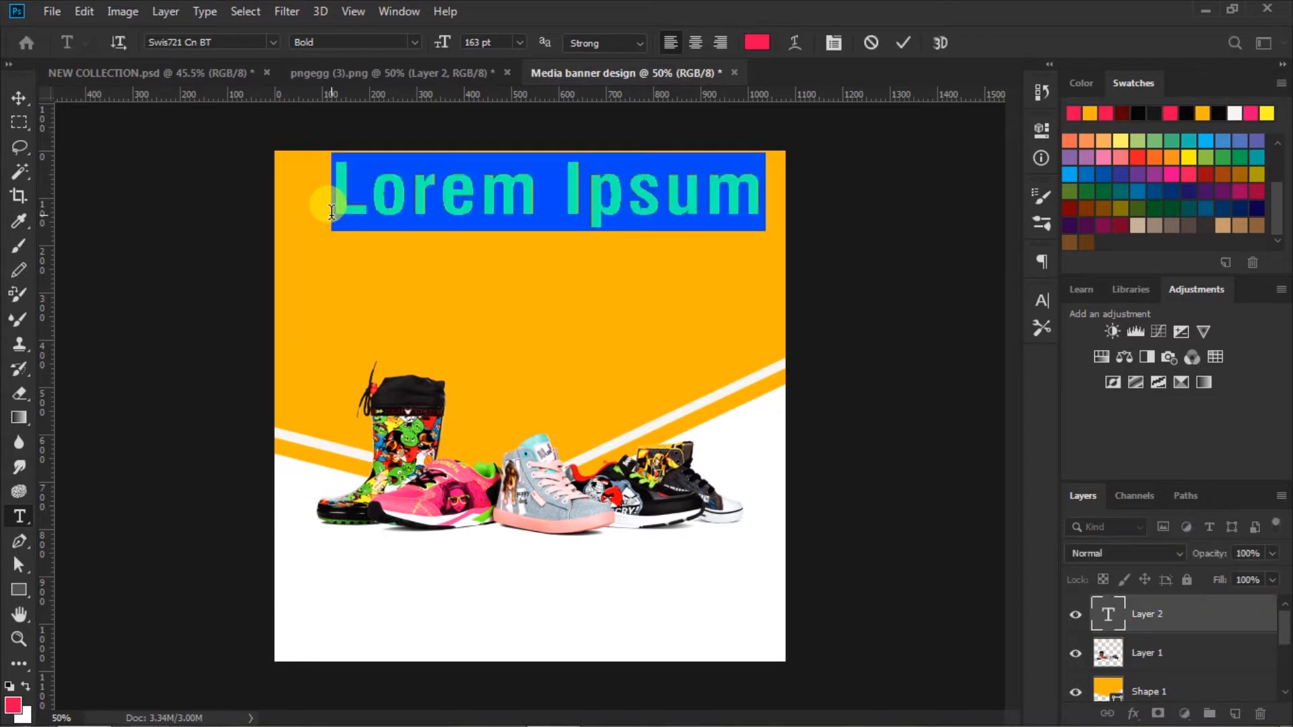
pyautogui.write('SA')
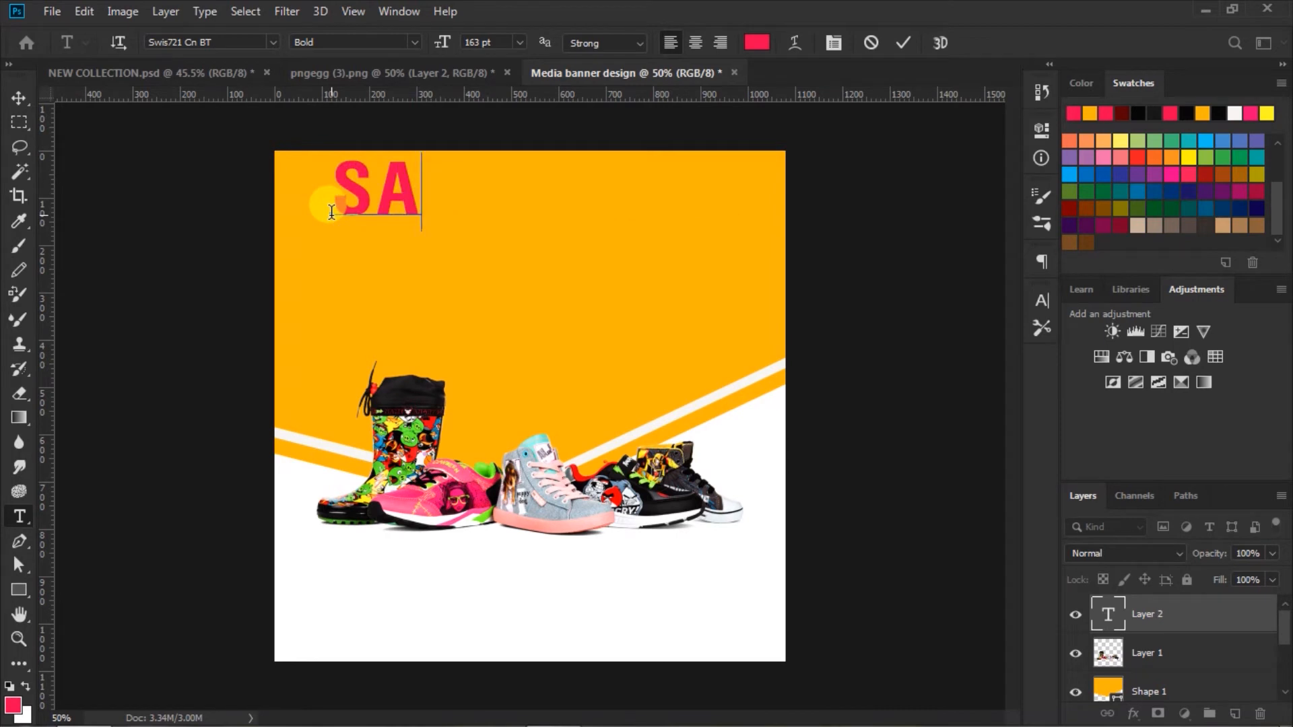
pyautogui.write('LE')
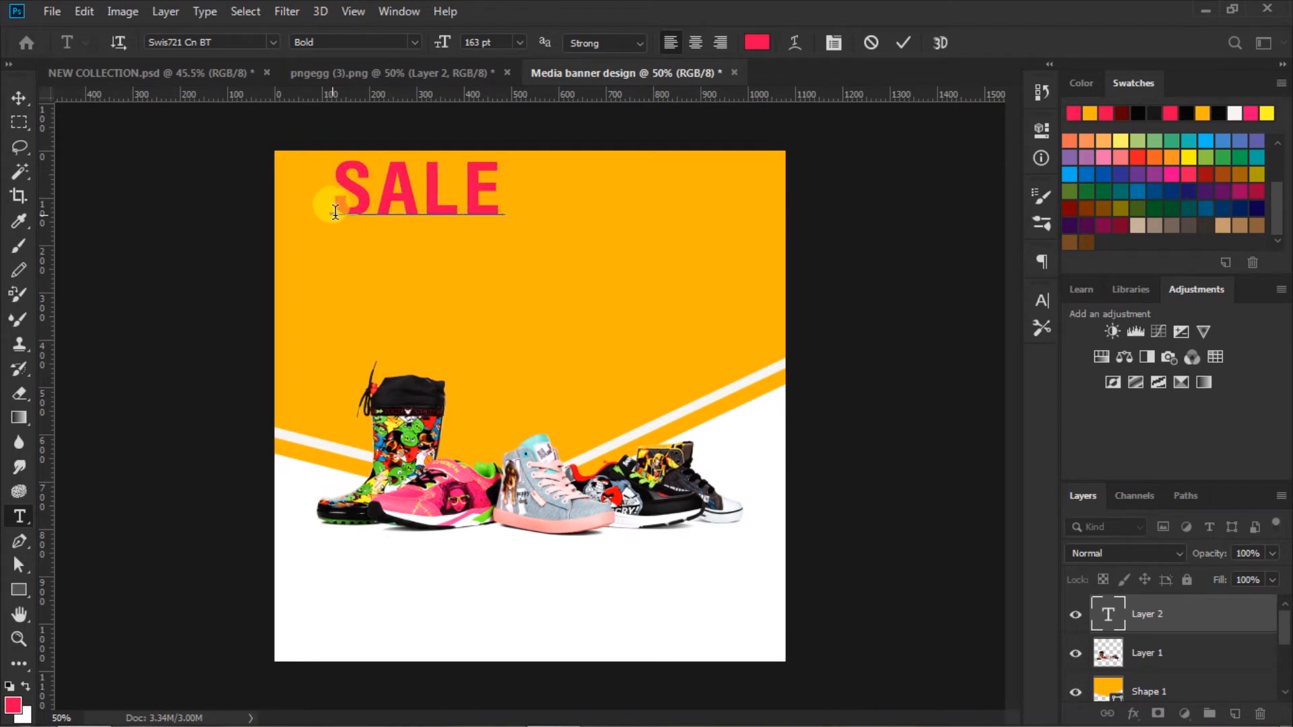
# Step: Tighten the tracking of the SALE text to -20 and commit the text
pyautogui.doubleClick(340, 179)
pyautogui.click(1042, 301)
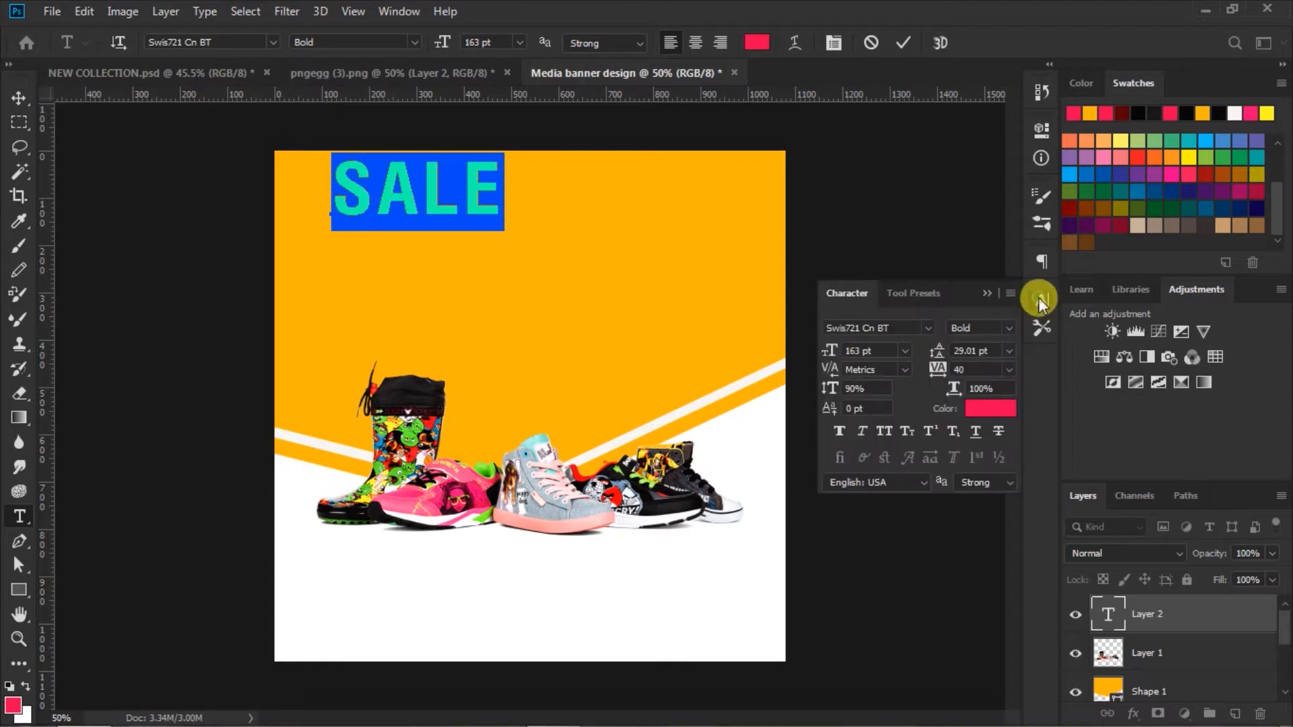
pyautogui.moveTo(939, 377)
pyautogui.mouseDown()
pyautogui.moveTo(920, 375)
pyautogui.moveTo(938, 379)
pyautogui.mouseUp()
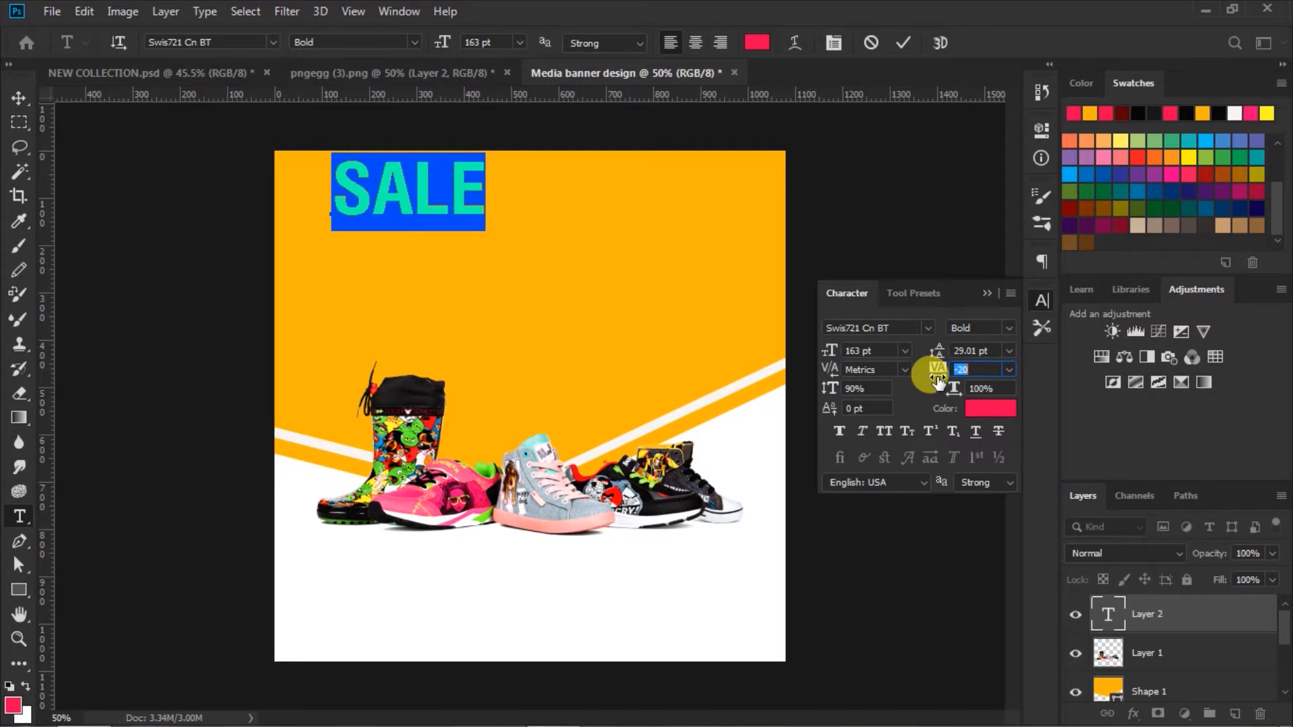
pyautogui.click(902, 46)
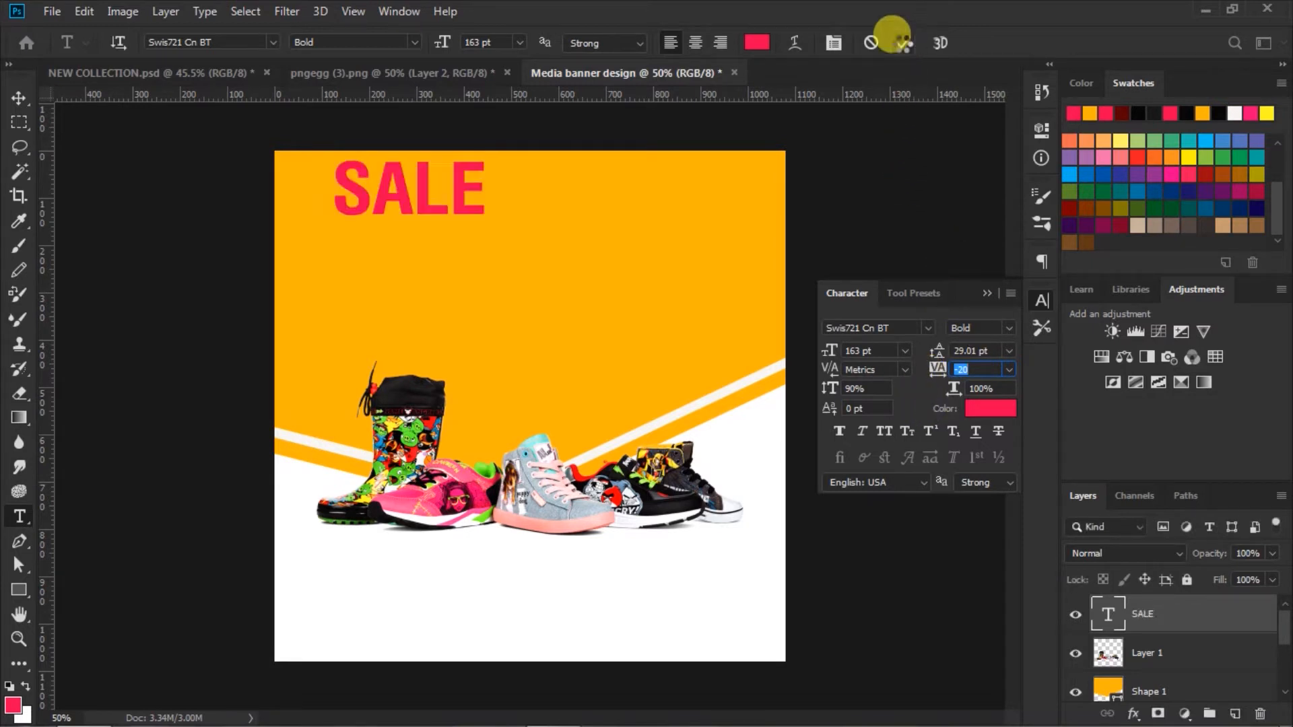
pyautogui.click(986, 293)
# Step: Move the SALE headline about 31 px left and 56 px down, in line with the left edge of the shoe image, and deselect it
pyautogui.click(18, 98)
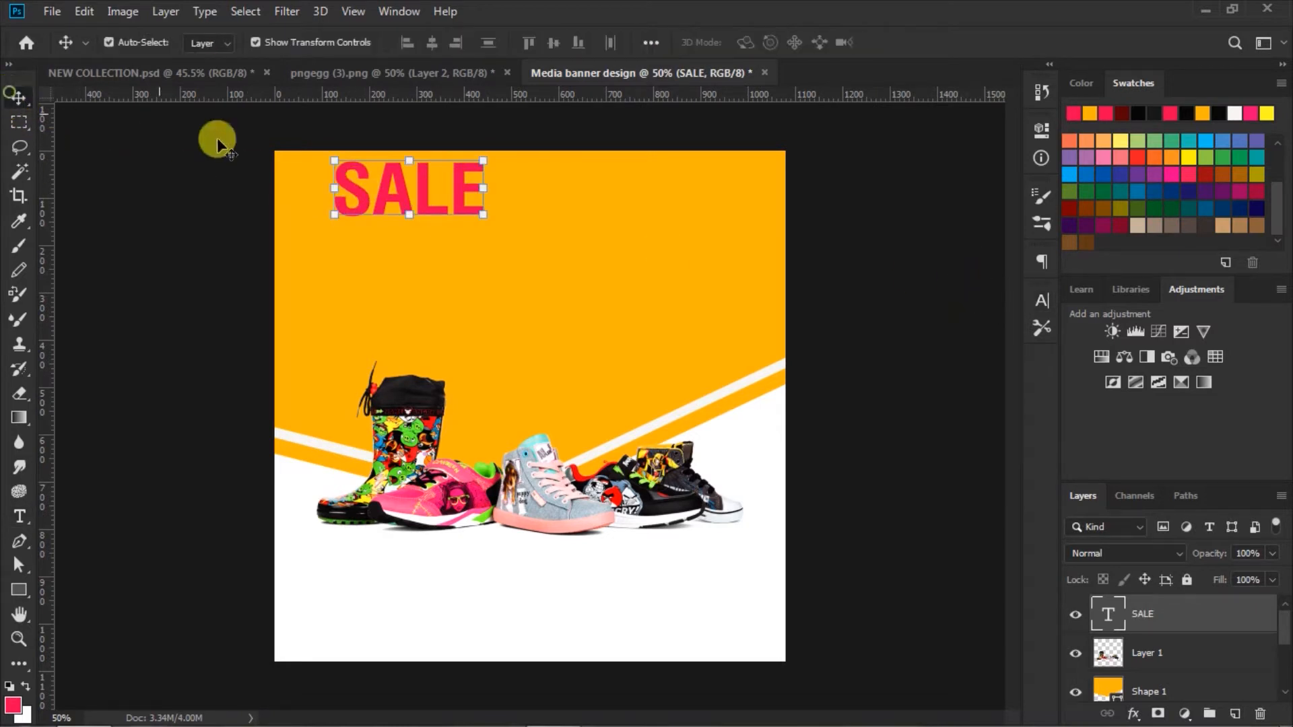
pyautogui.moveTo(392, 183); pyautogui.dragTo(394, 216)
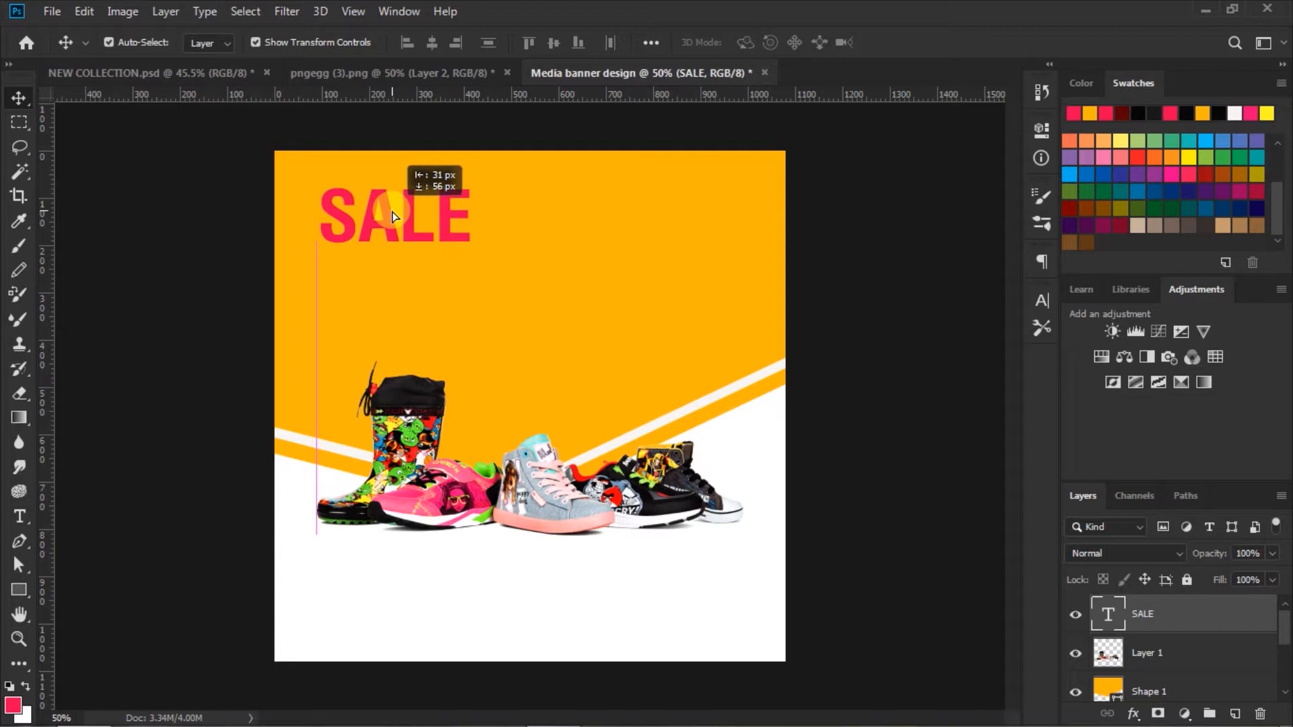
pyautogui.moveTo(394, 216); pyautogui.dragTo(394, 216)
pyautogui.click(833, 374)
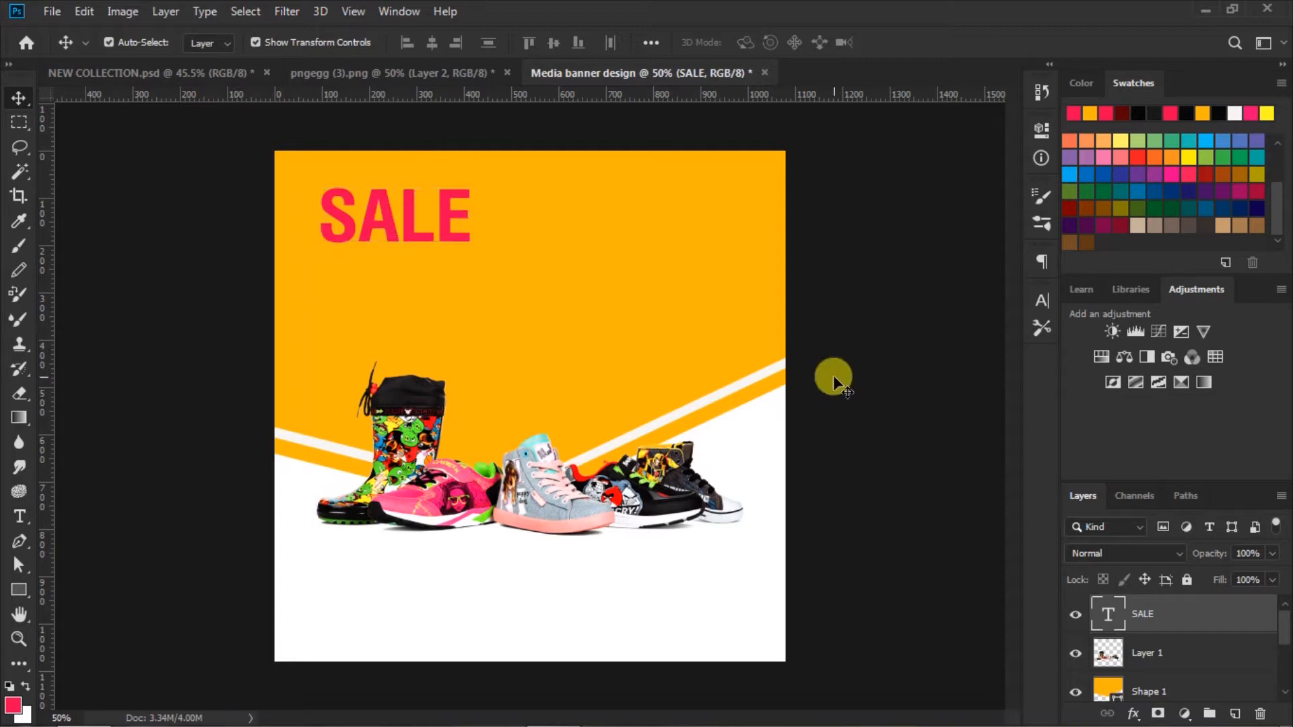
# Step: Set up the Type tool with Roman style, a size of 72 pt and near-black colour 070707, and check the character settings
pyautogui.click(20, 518)
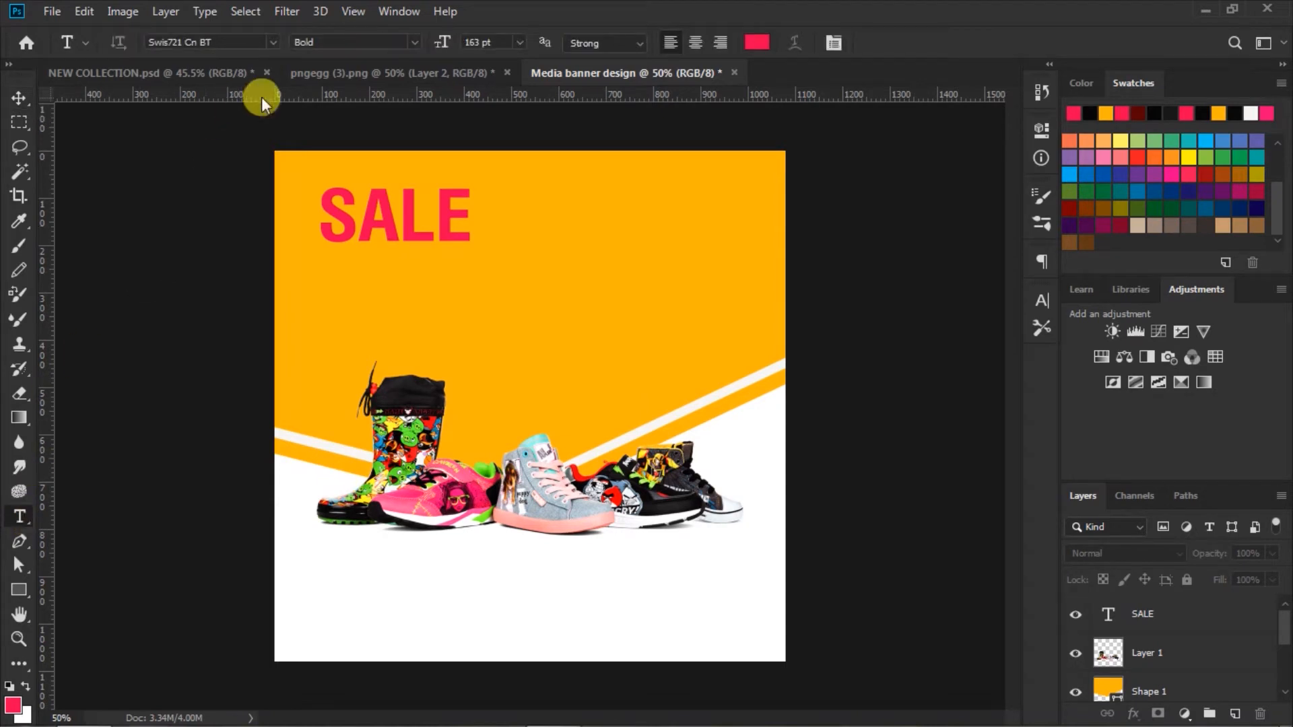
pyautogui.click(410, 42)
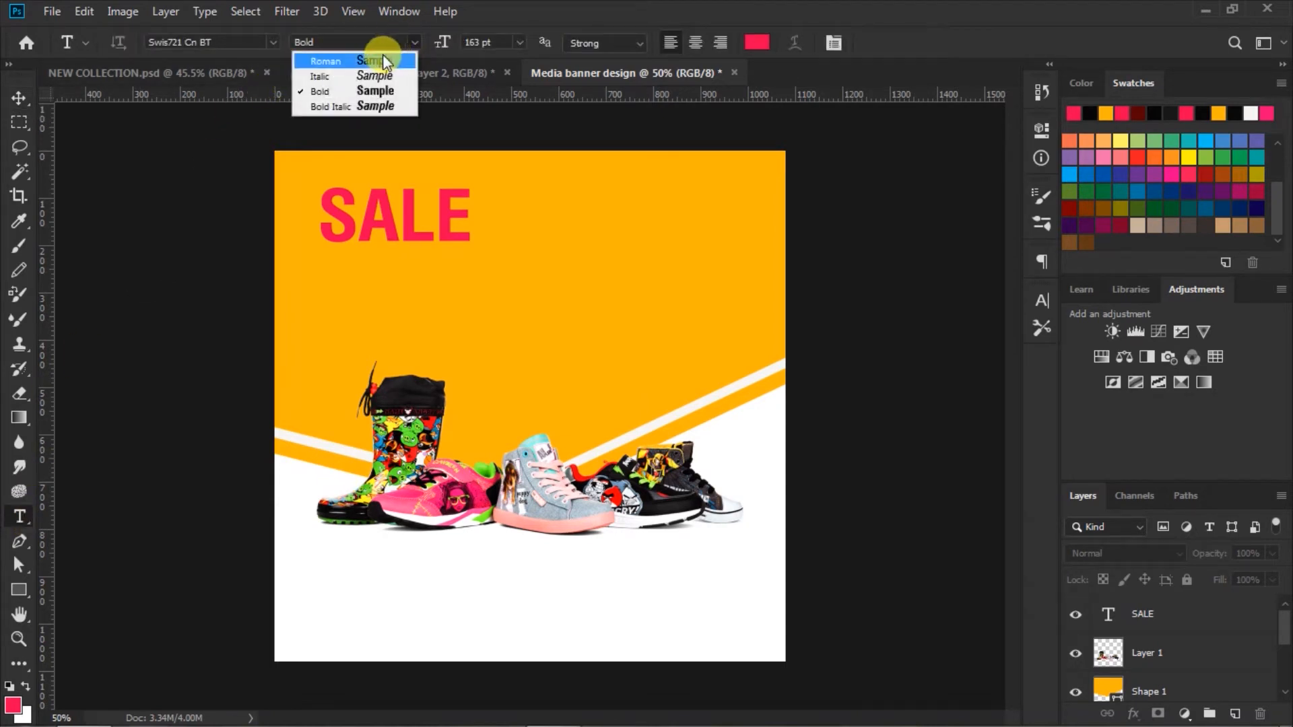
pyautogui.click(386, 58)
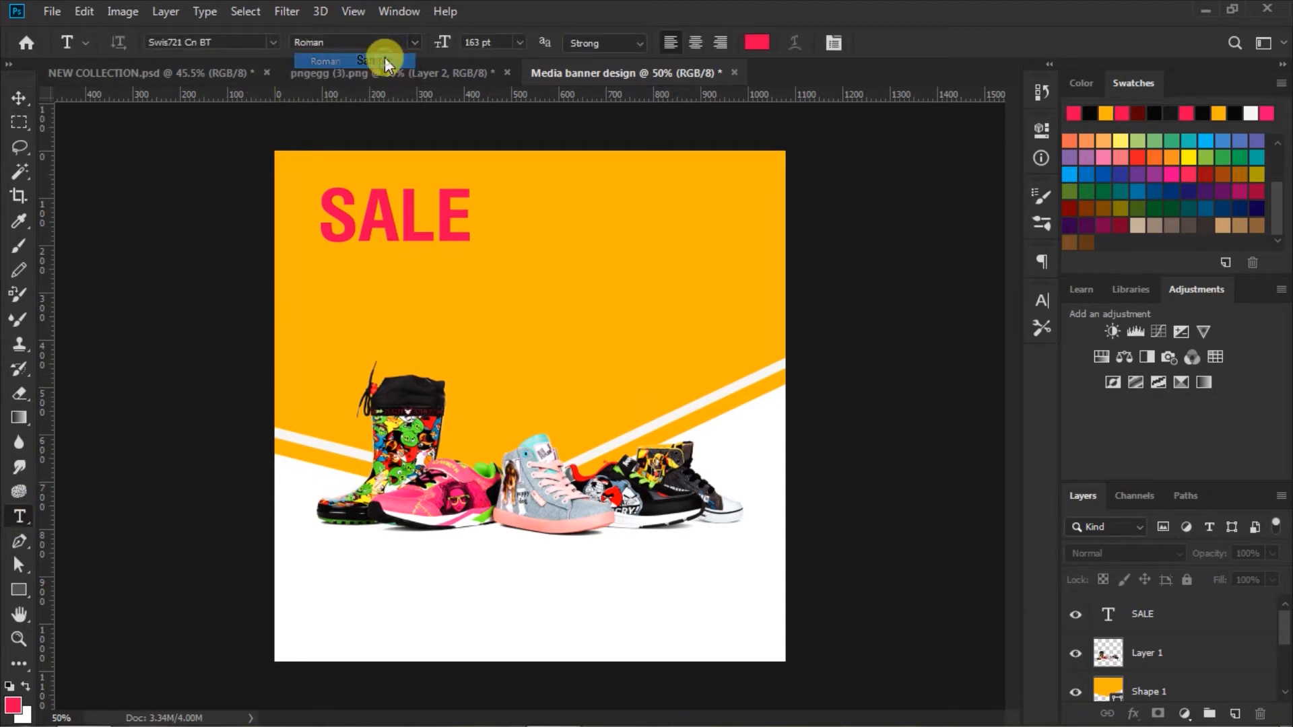
pyautogui.click(517, 42)
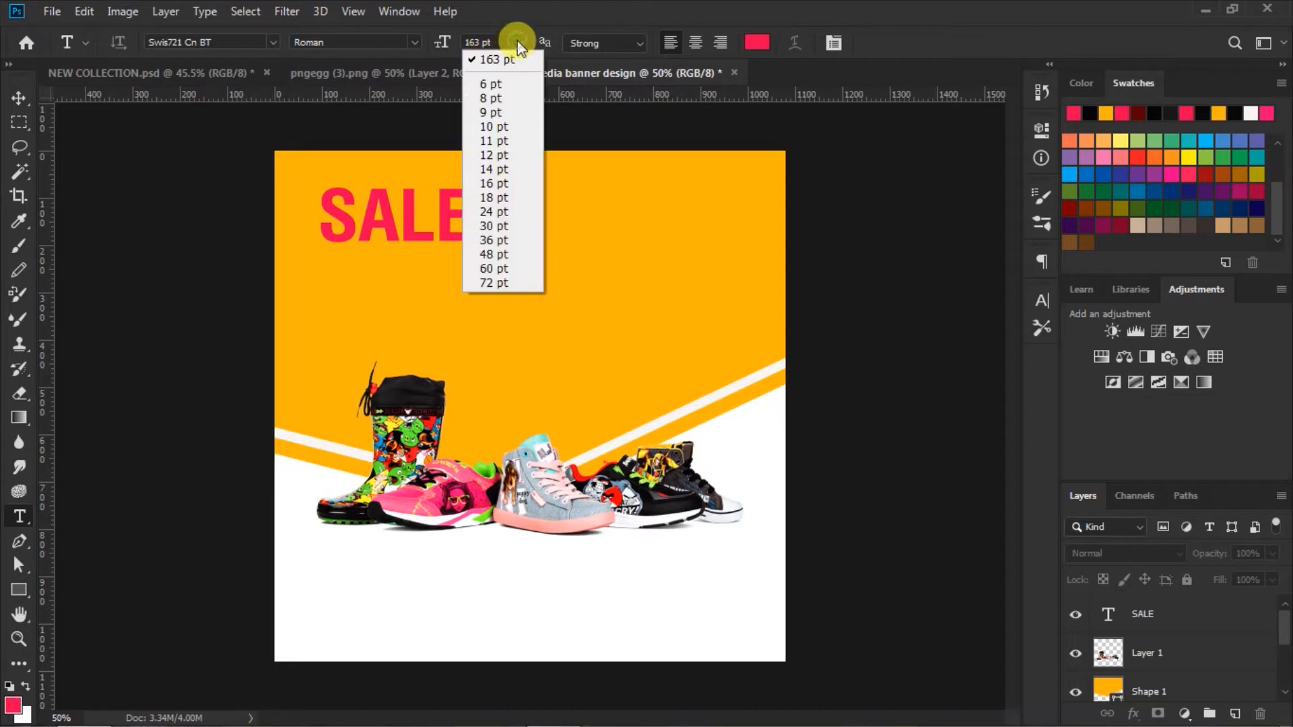
pyautogui.click(490, 281)
pyautogui.click(758, 42)
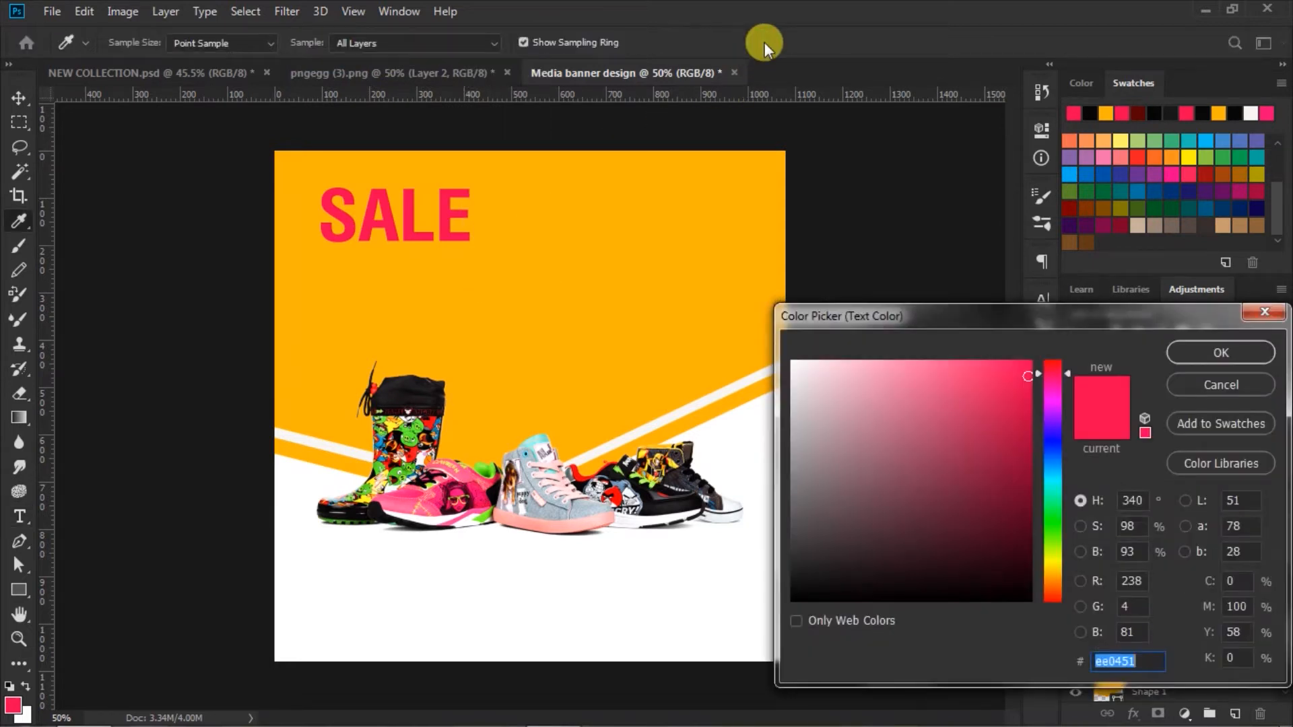
pyautogui.click(799, 595)
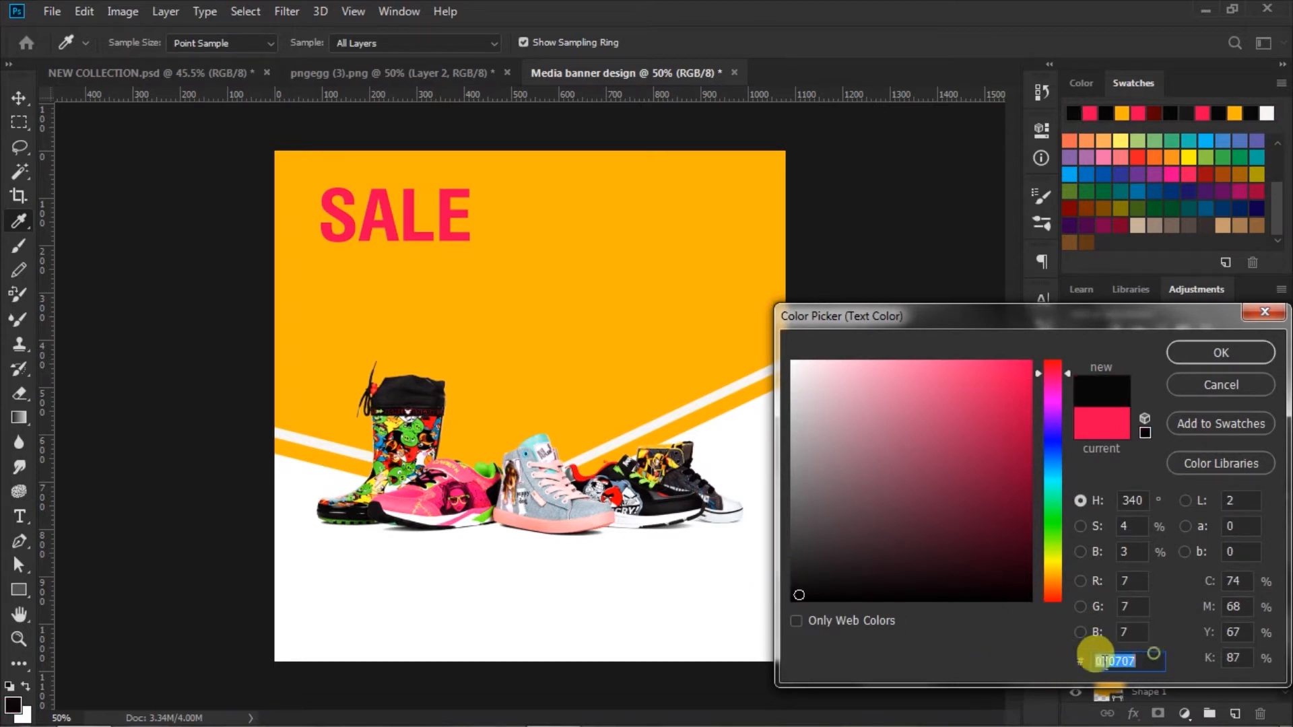
pyautogui.click(1193, 352)
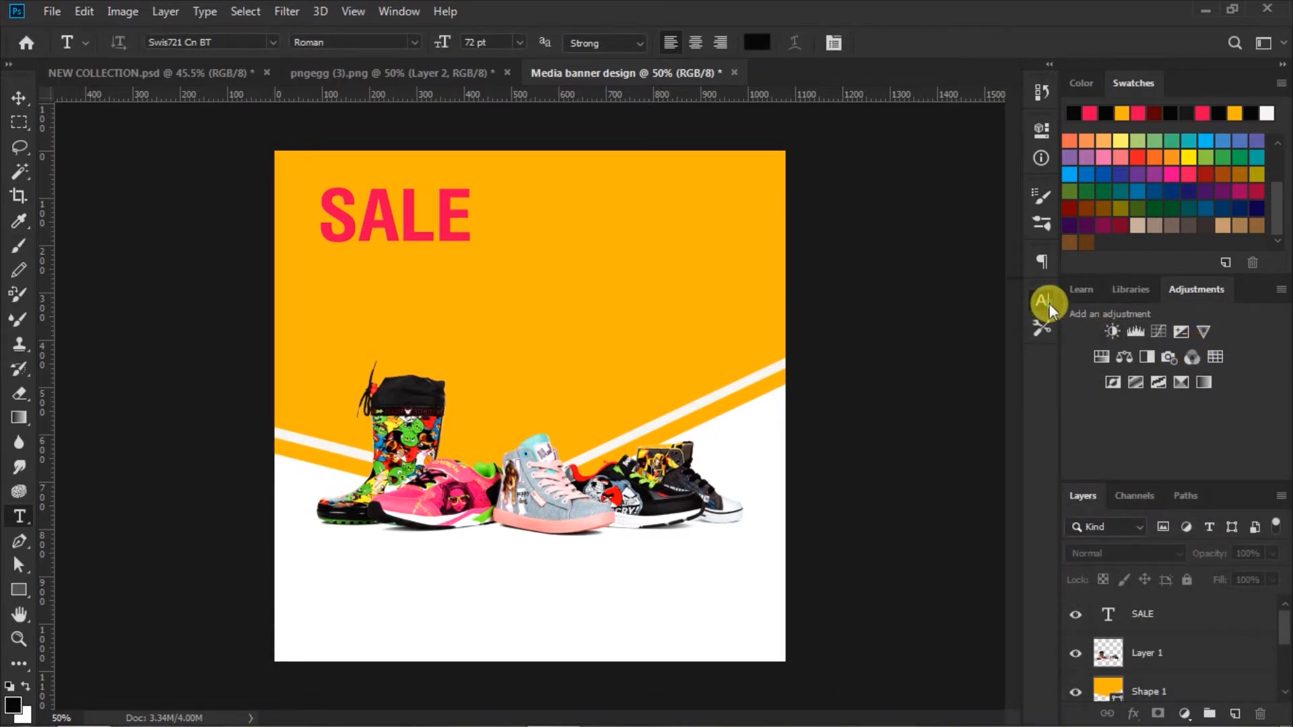
pyautogui.click(1049, 308)
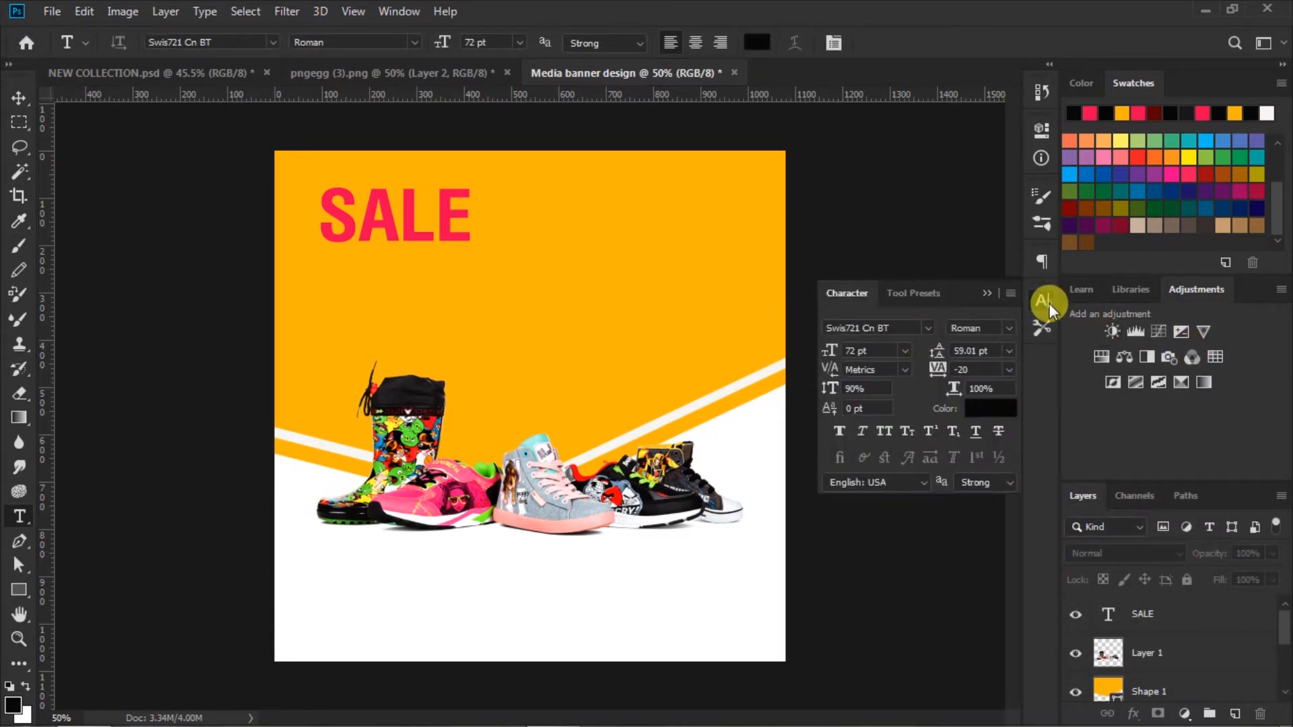
pyautogui.click(1048, 308)
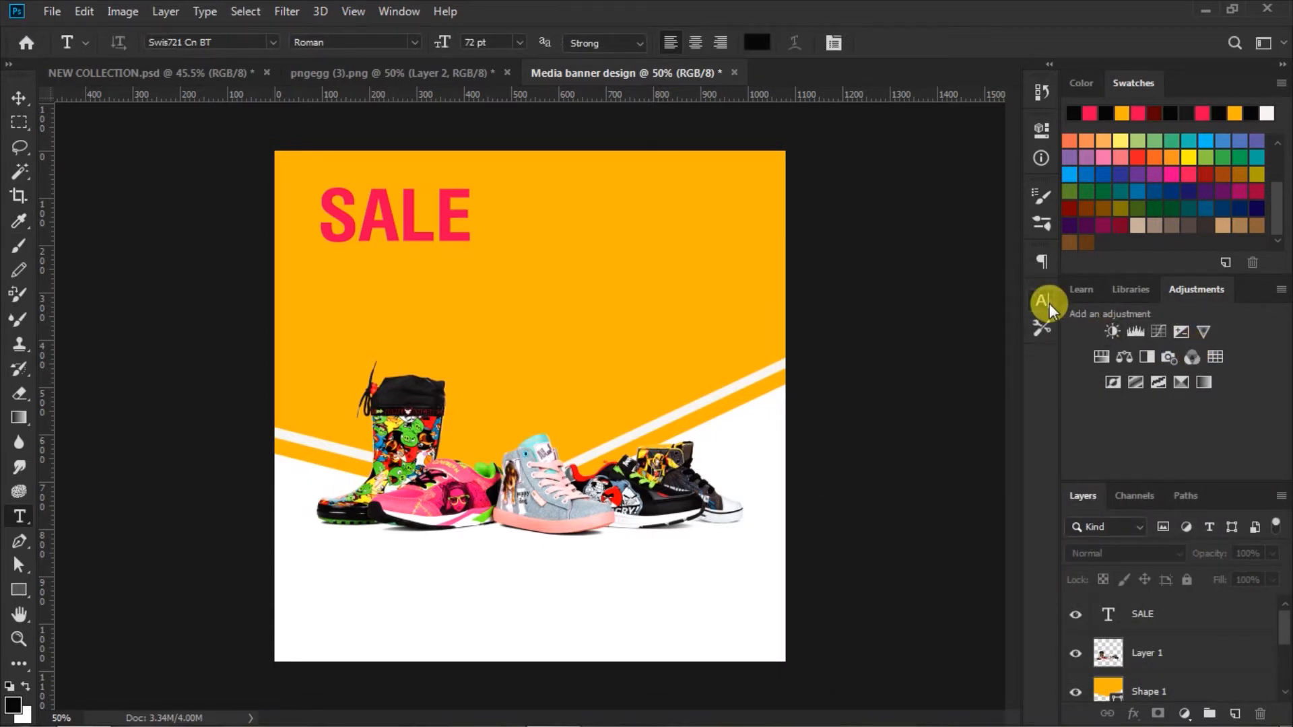
# Step: Add the two-line text SHOE NEW / COLLECTION directly below the SALE headline
pyautogui.click(316, 263)
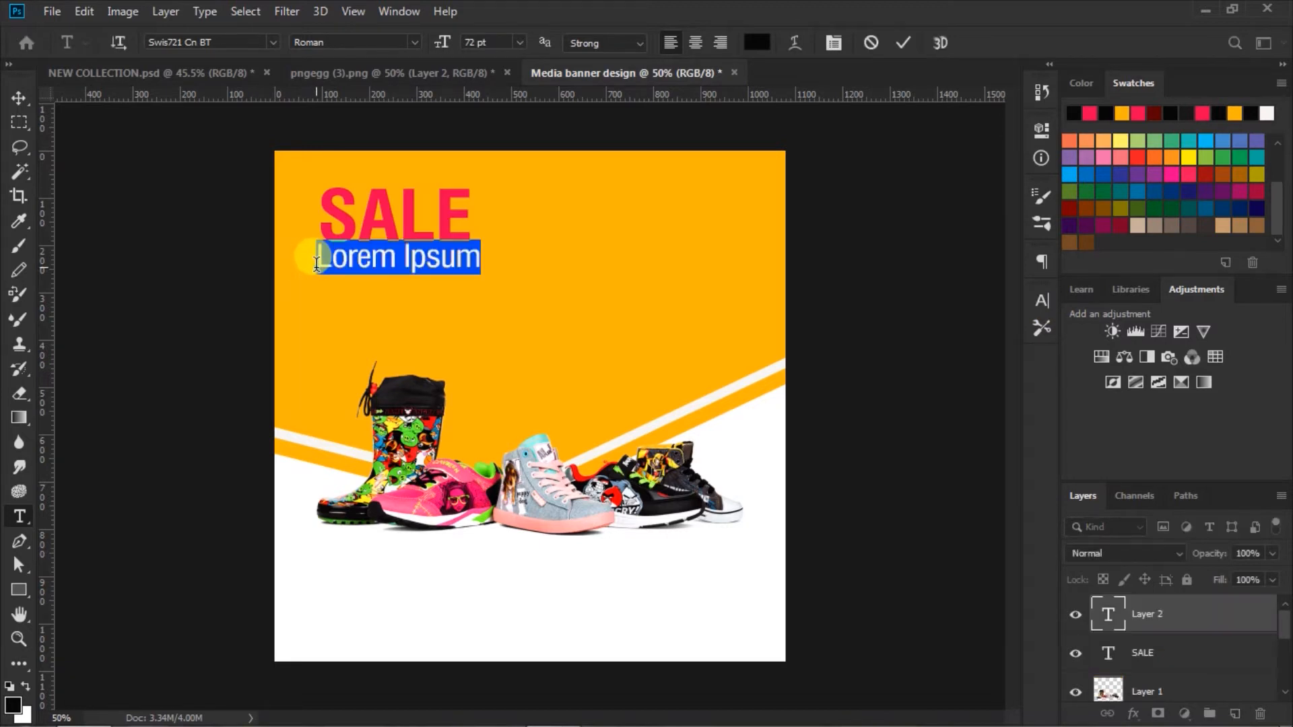
pyautogui.write('S')
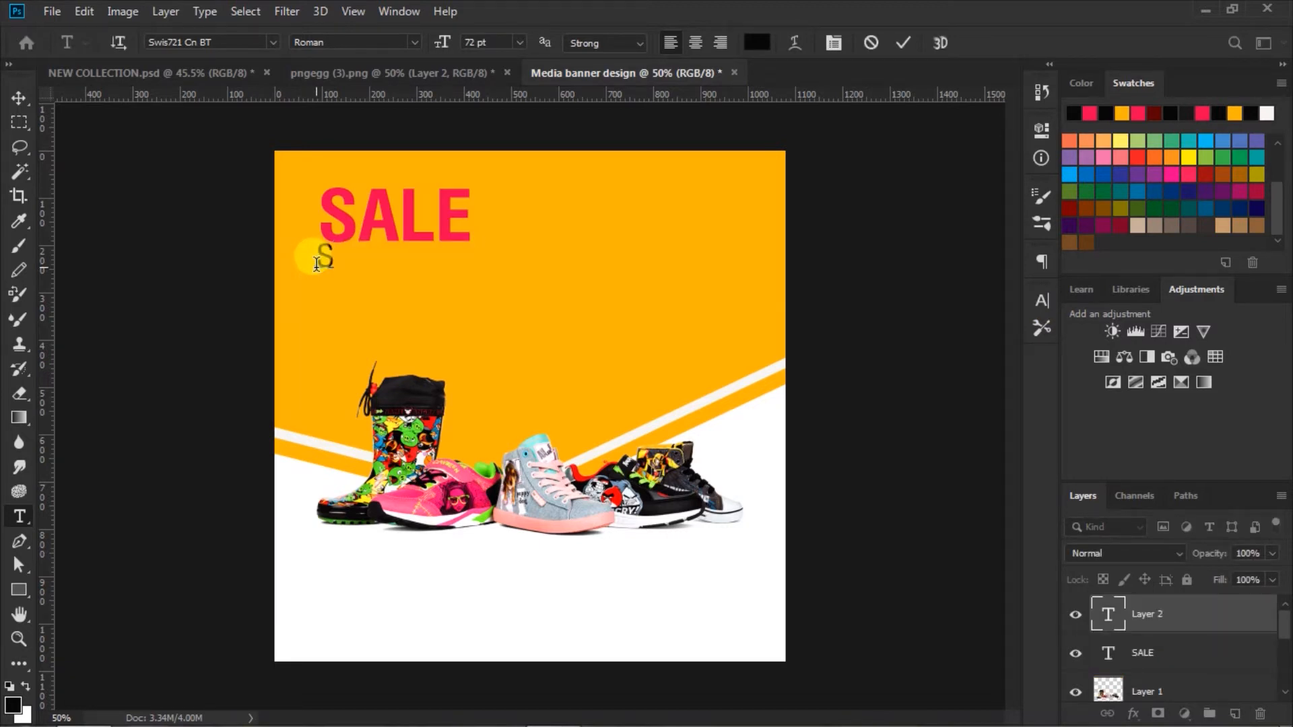
pyautogui.write('HOE NEW')
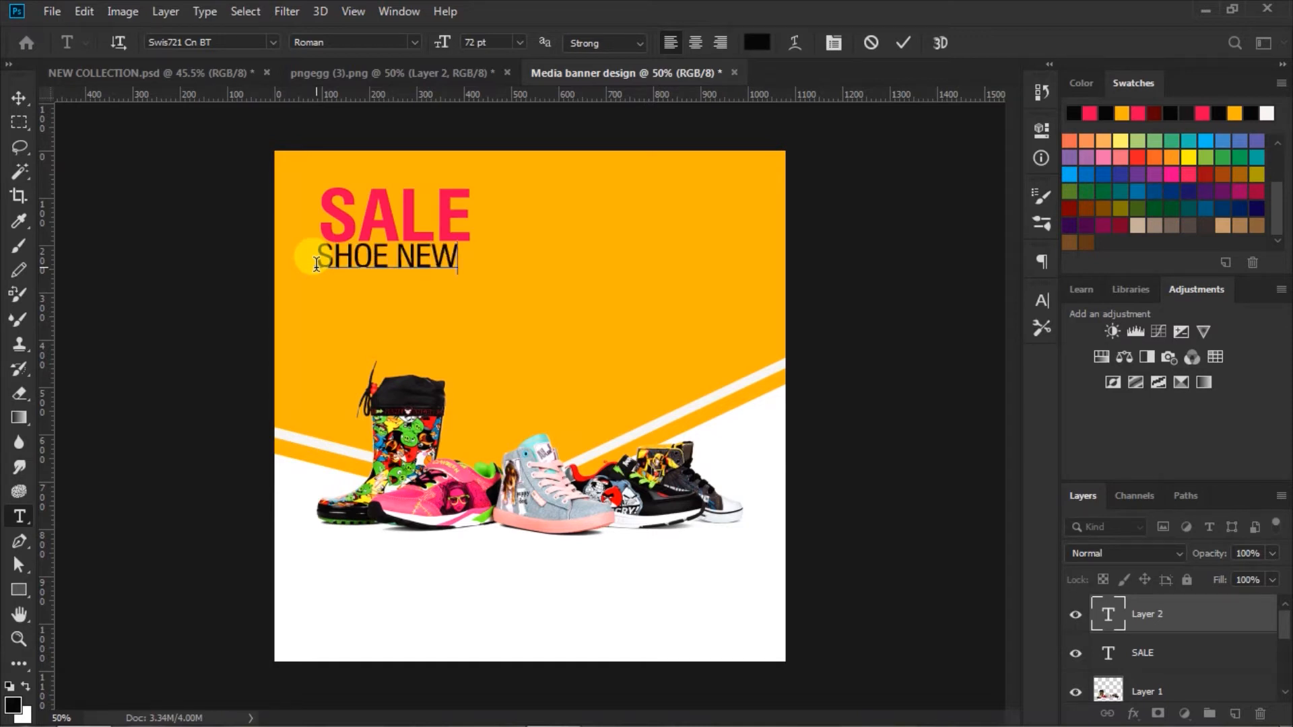
pyautogui.press('Return')
pyautogui.write('COLLE')
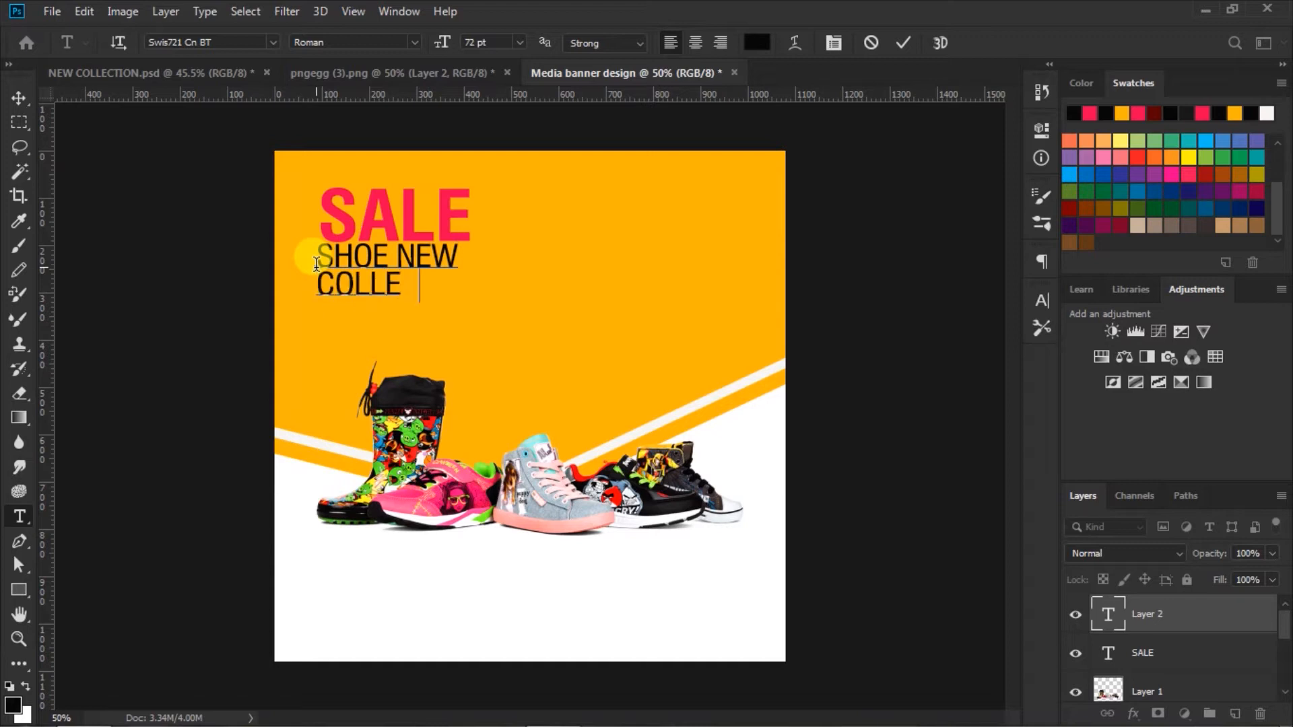
pyautogui.write('CTION')
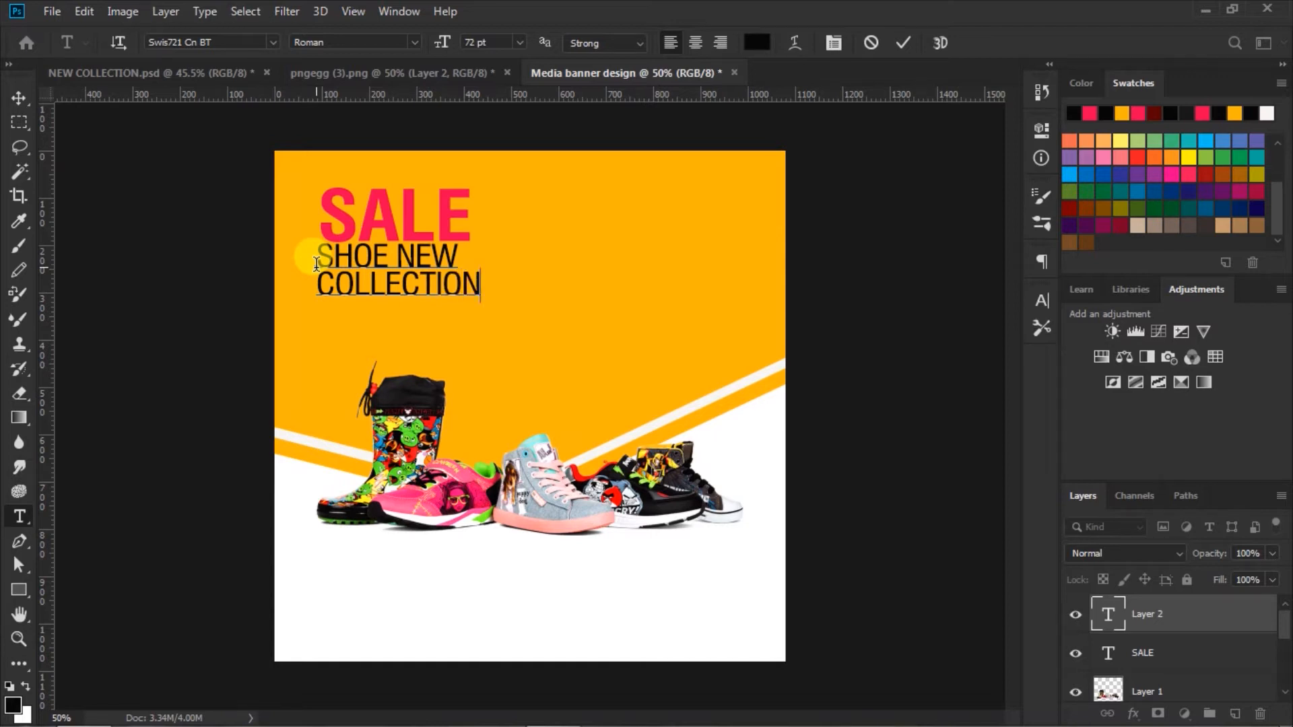
# Step: Make the word SHOE in the subheading Bold at 90 pt
pyautogui.click(317, 261)
pyautogui.moveTo(319, 257); pyautogui.dragTo(385, 257)
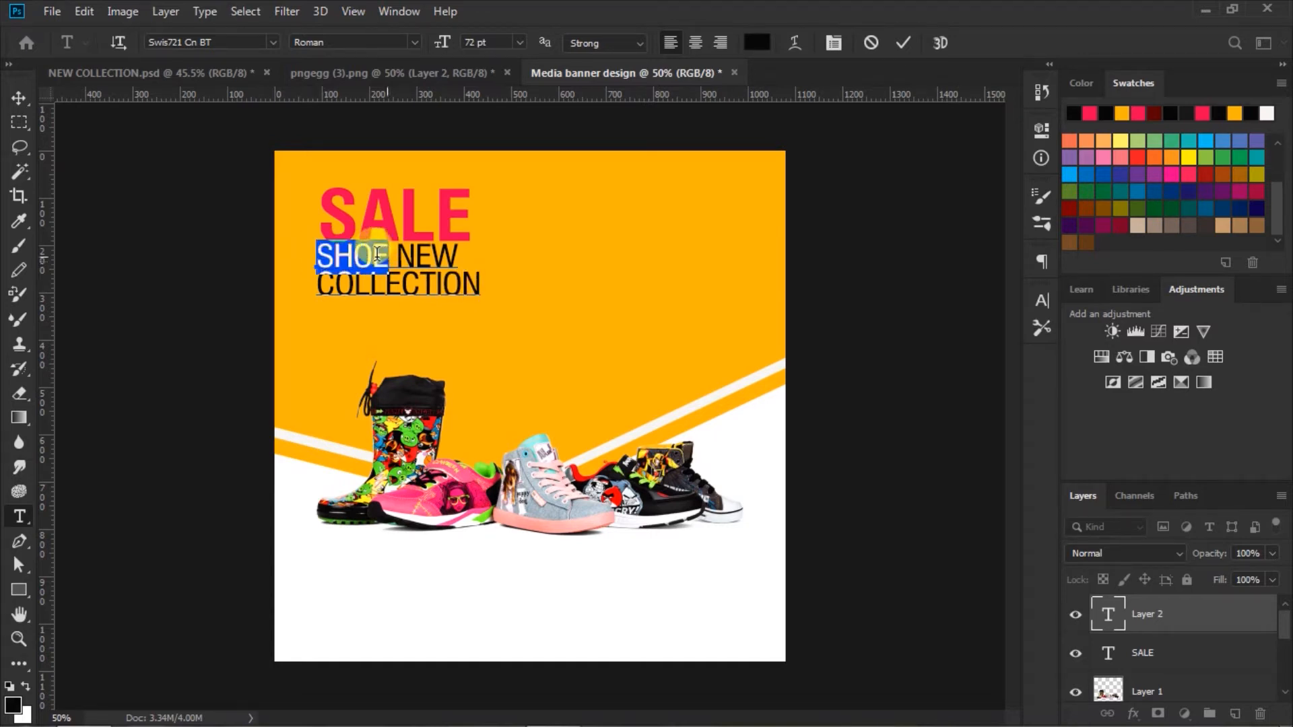
pyautogui.click(415, 42)
pyautogui.click(378, 89)
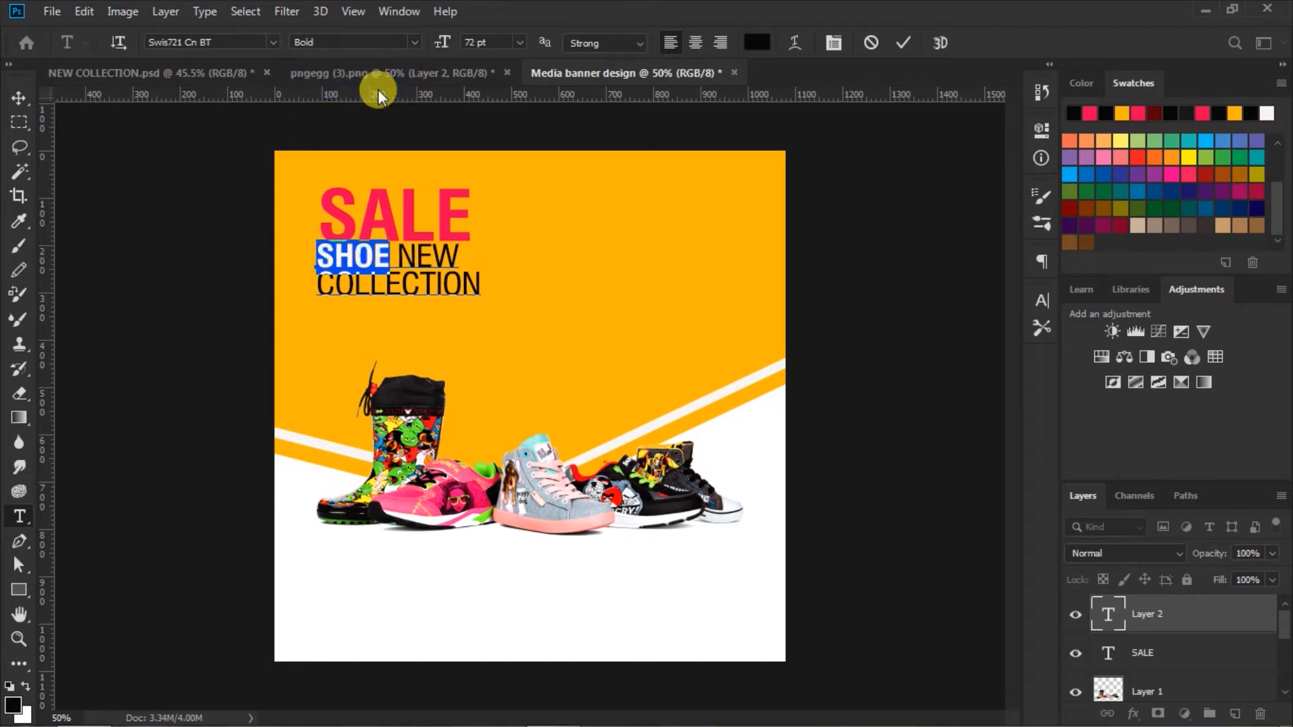
pyautogui.doubleClick(473, 41)
pyautogui.write('90')
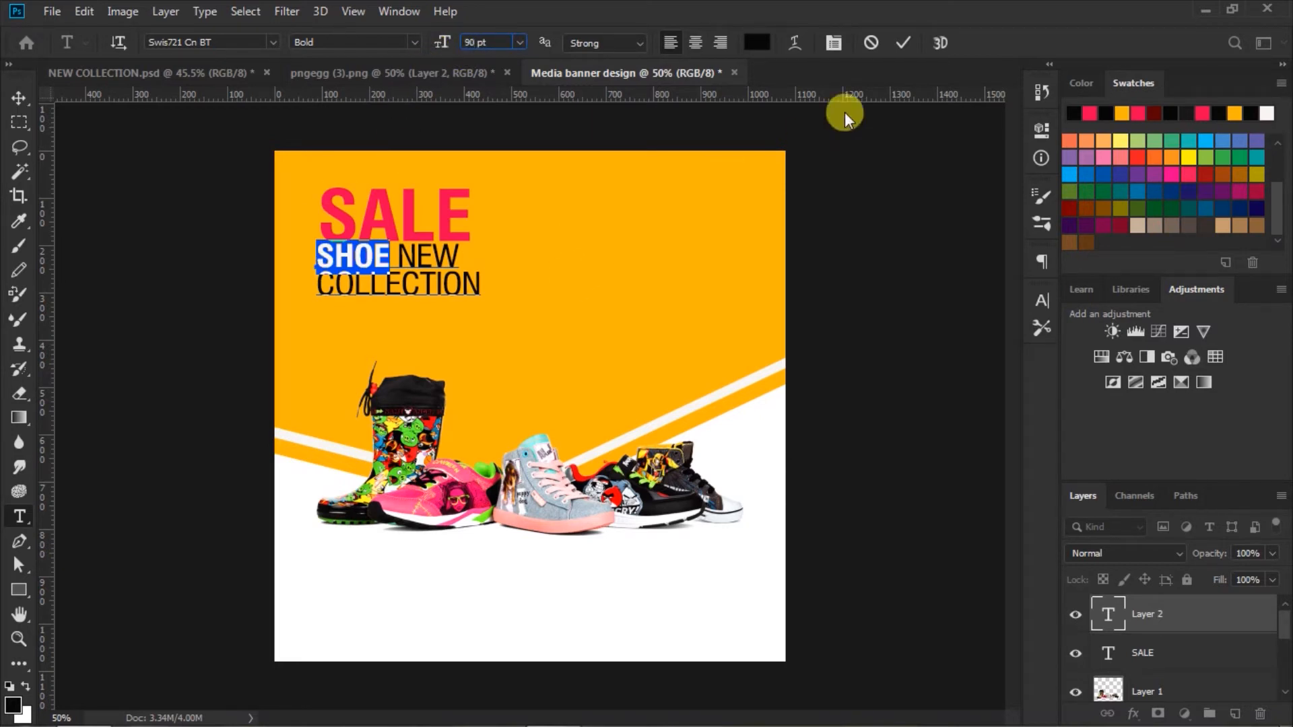
# Step: Recolour the word SHOE to off-white f5eef1 and commit the text
pyautogui.click(757, 42)
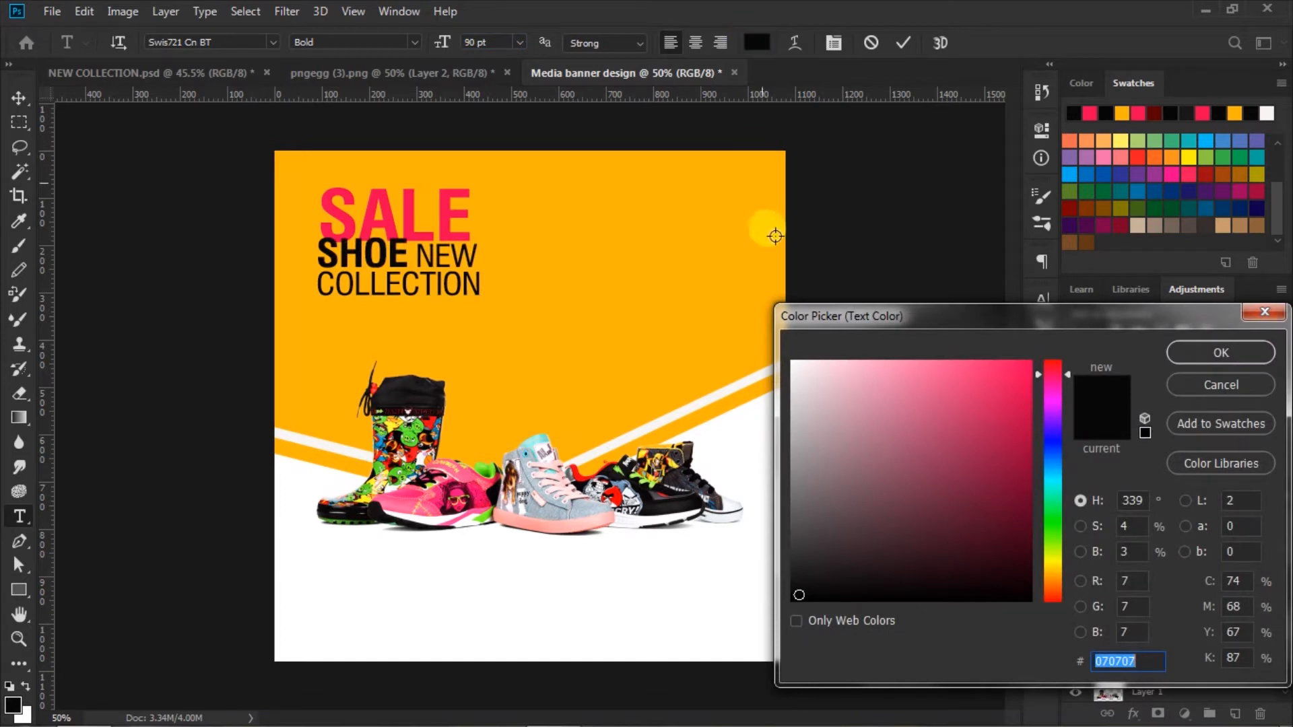
pyautogui.click(798, 370)
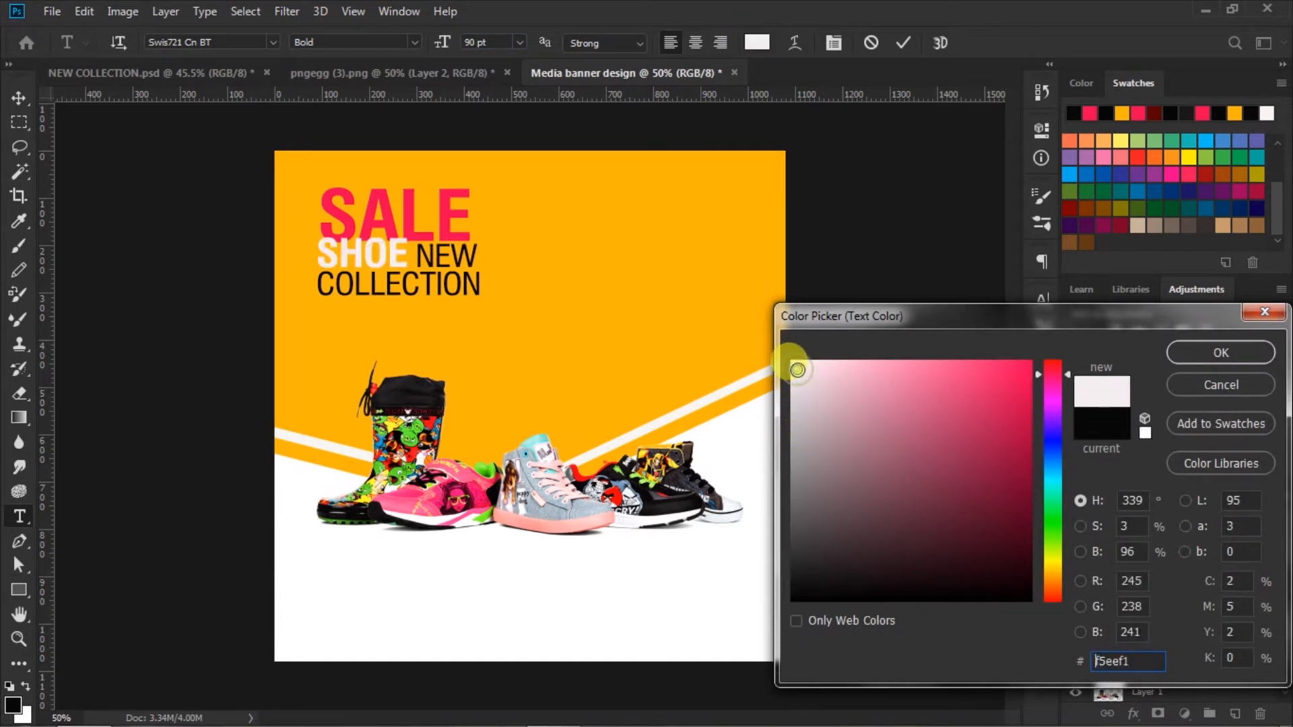
pyautogui.click(1185, 356)
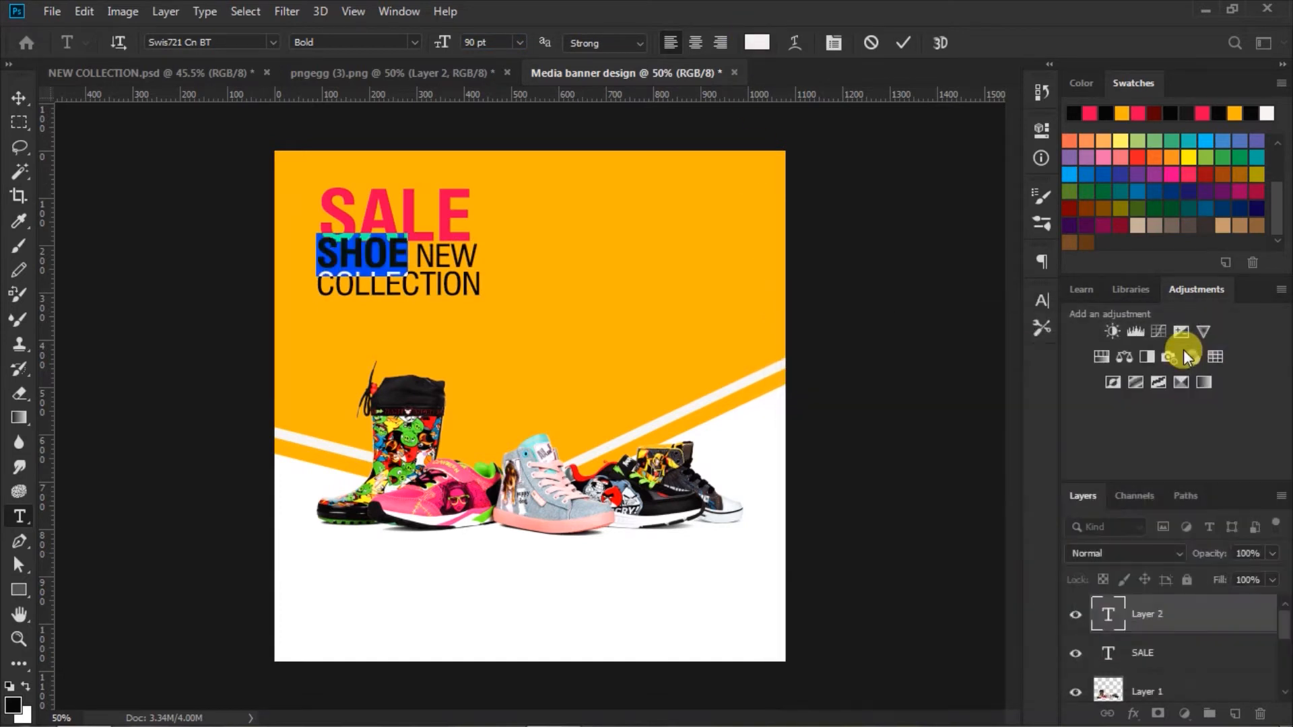
pyautogui.click(903, 44)
# Step: Move the SHOE NEW COLLECTION text slightly right and down to line up with the left edge of SALE
pyautogui.click(25, 100)
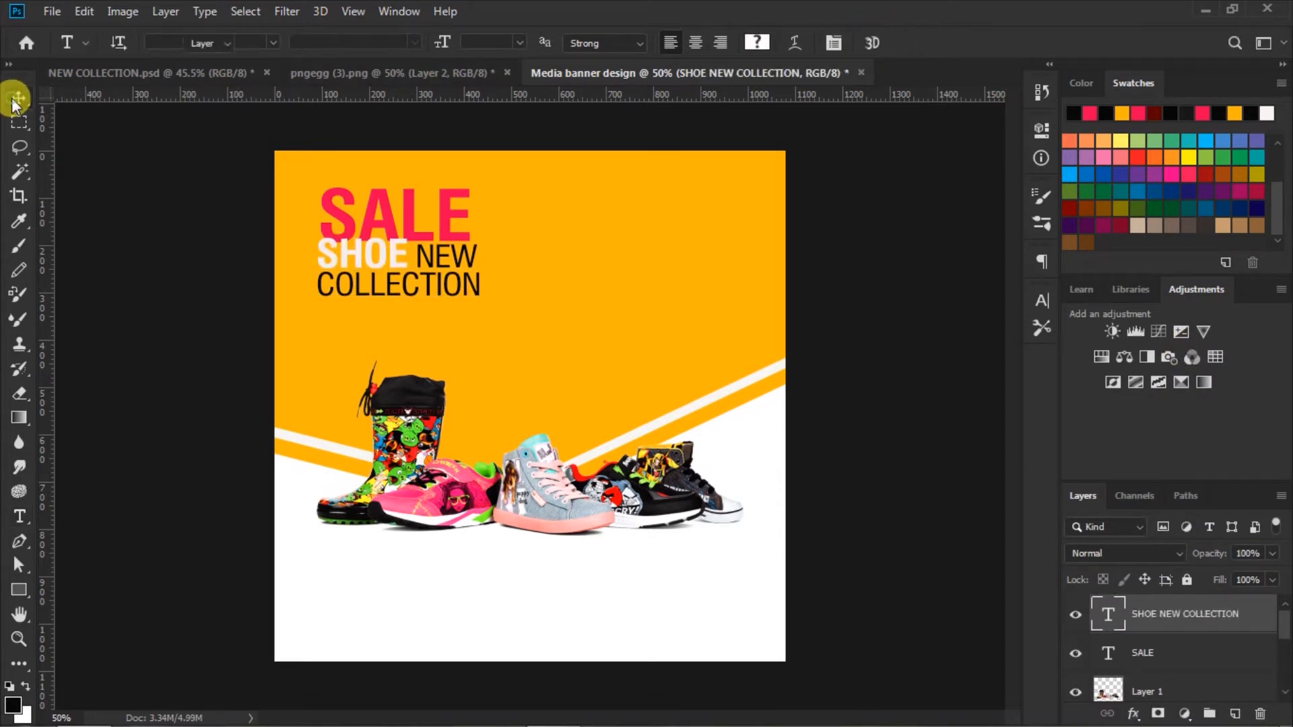
pyautogui.moveTo(382, 250); pyautogui.dragTo(388, 264)
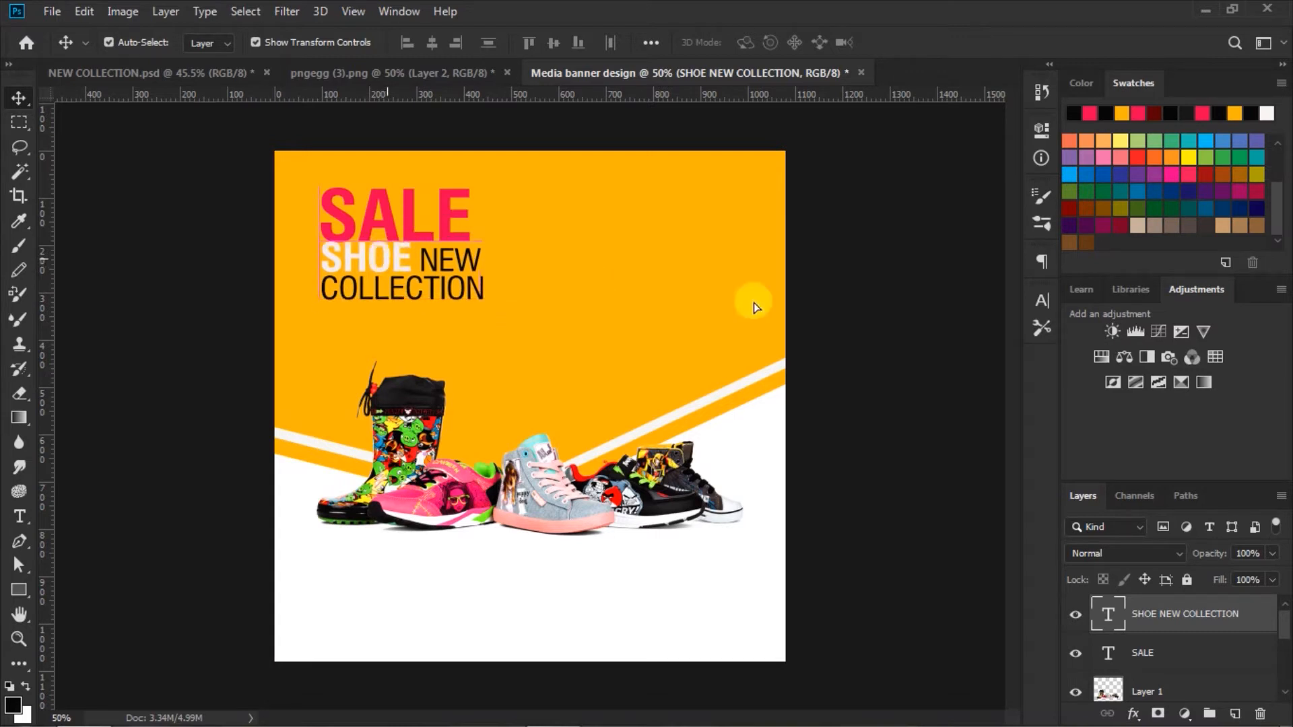
# Step: Nudge the SHOE NEW COLLECTION text slightly down to add space beneath the SALE headline
pyautogui.press('Down')
pyautogui.press('Down')
pyautogui.press('Down')
pyautogui.press('Down')
pyautogui.press('Down')
pyautogui.press('Down')
pyautogui.press('Down')
pyautogui.press('Down')
pyautogui.press('Down')
pyautogui.press('Down')
pyautogui.press('Down')
pyautogui.press('Down')
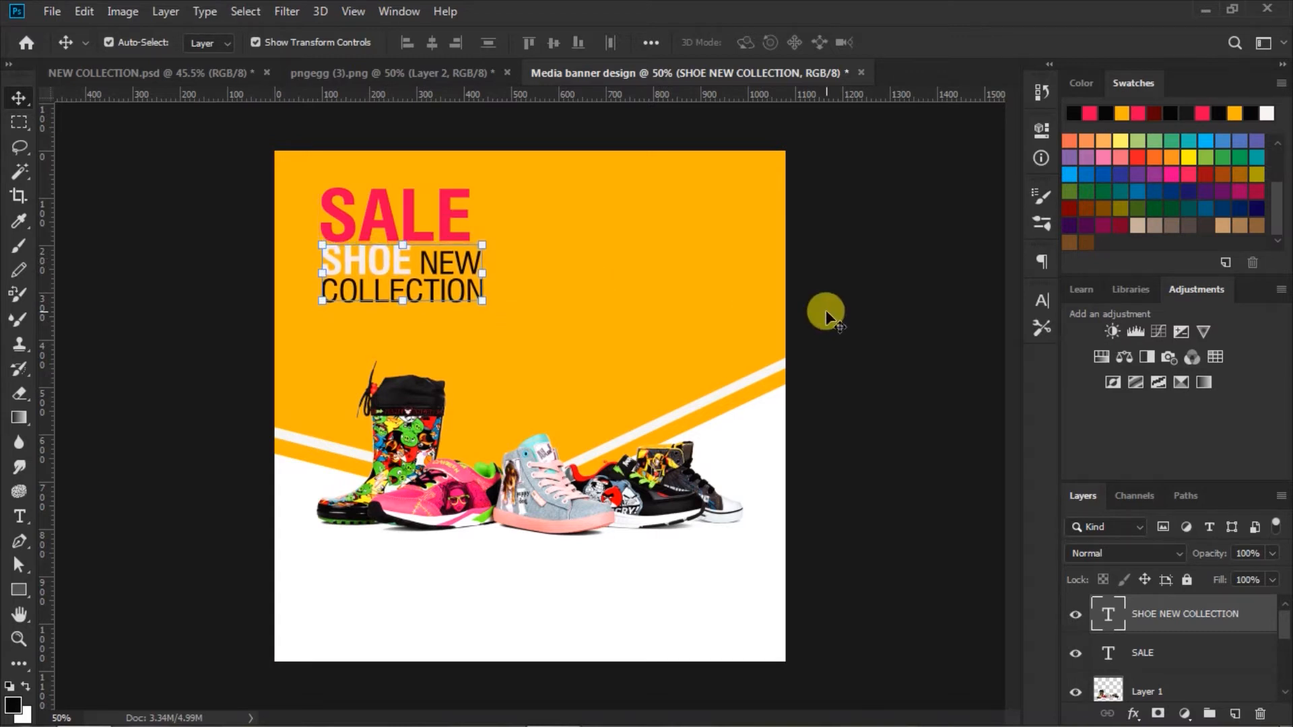
# Step: Align the left edges of the SHOE NEW COLLECTION and SALE text layers
pyautogui.keyDown('shift'); pyautogui.click(1145, 653); pyautogui.keyUp('shift')
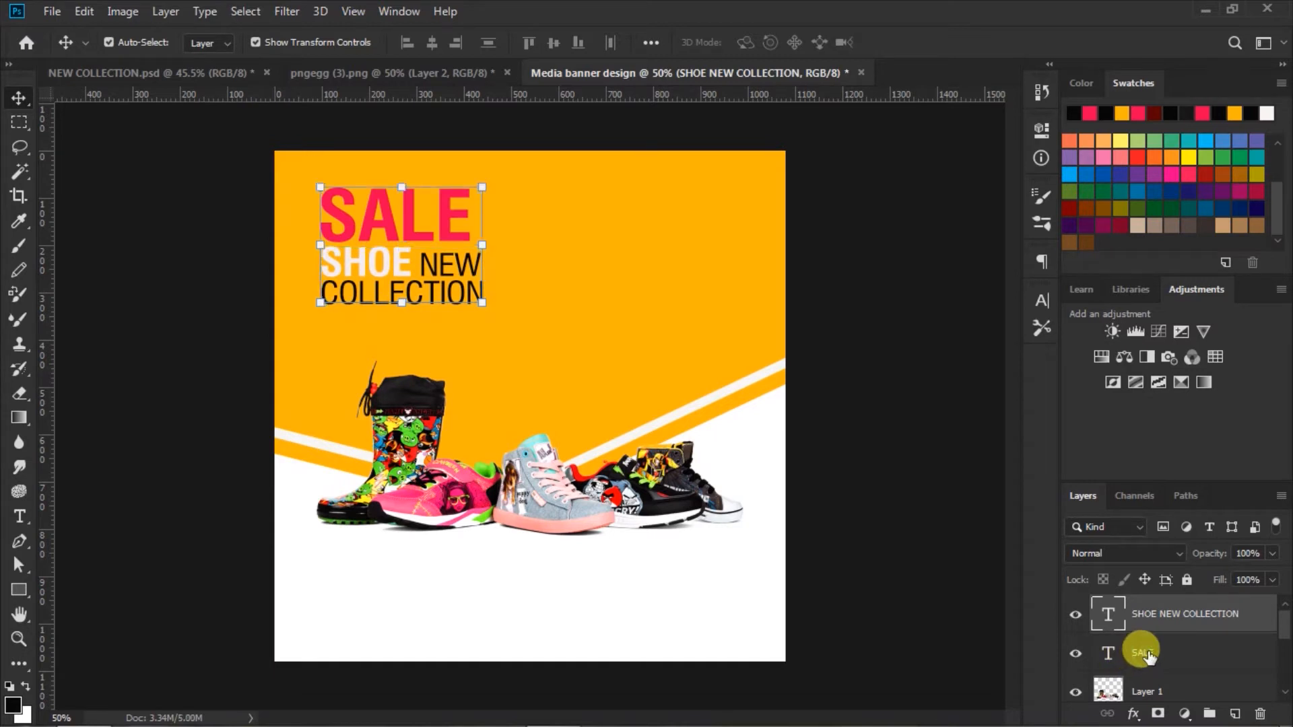
pyautogui.click(405, 45)
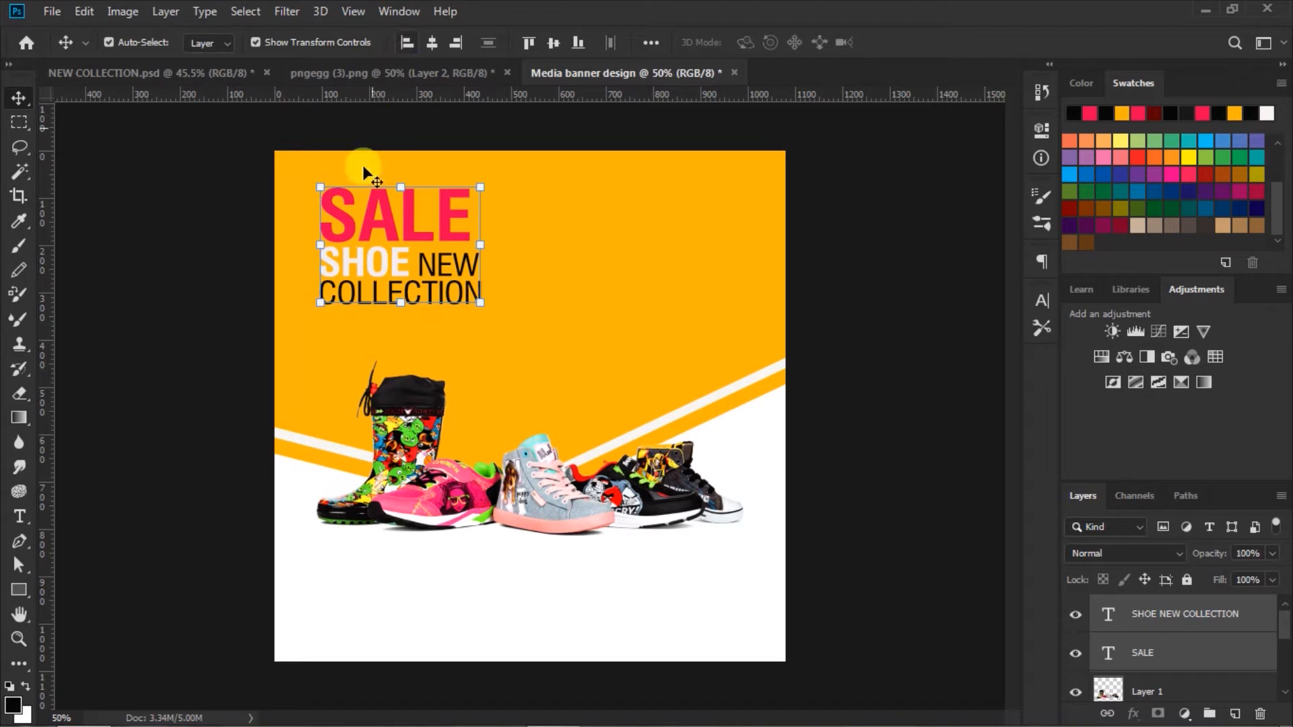
pyautogui.click(839, 294)
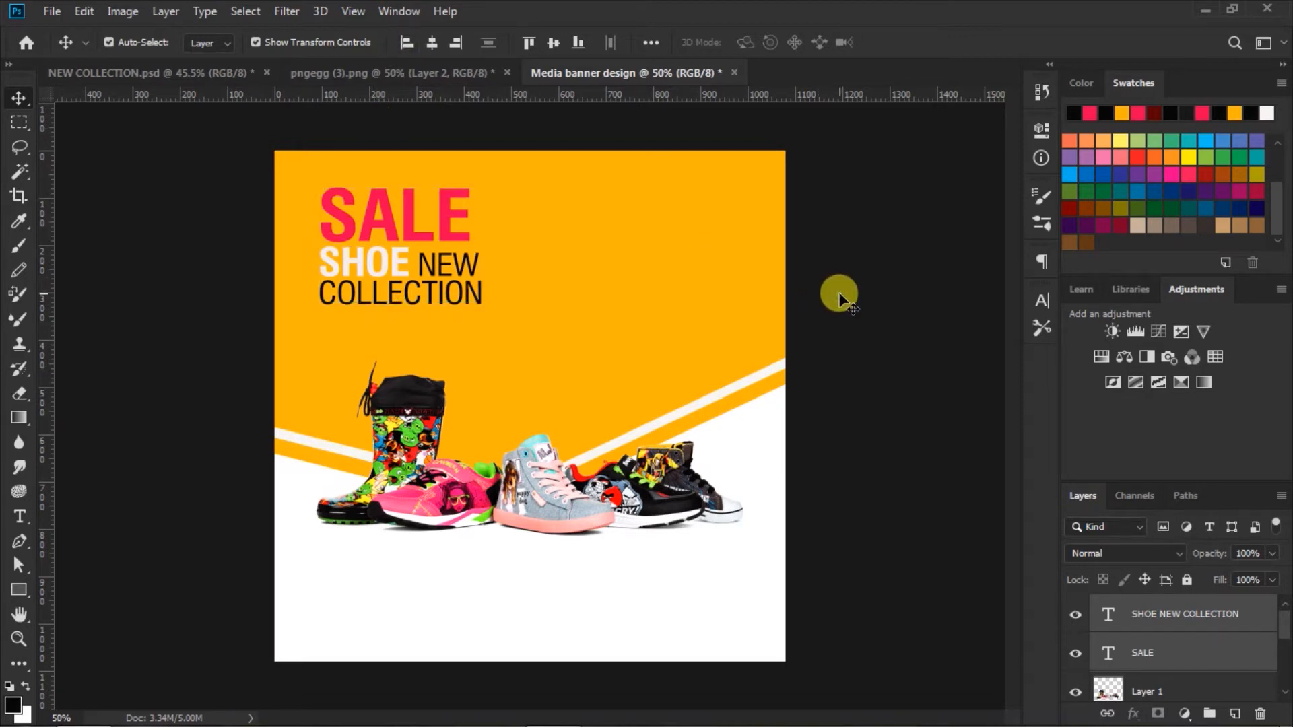
# Step: Add the tagline "For your daughter and son" below COLLECTION in Swis721 Cn BT Roman at 30 pt
pyautogui.click(20, 517)
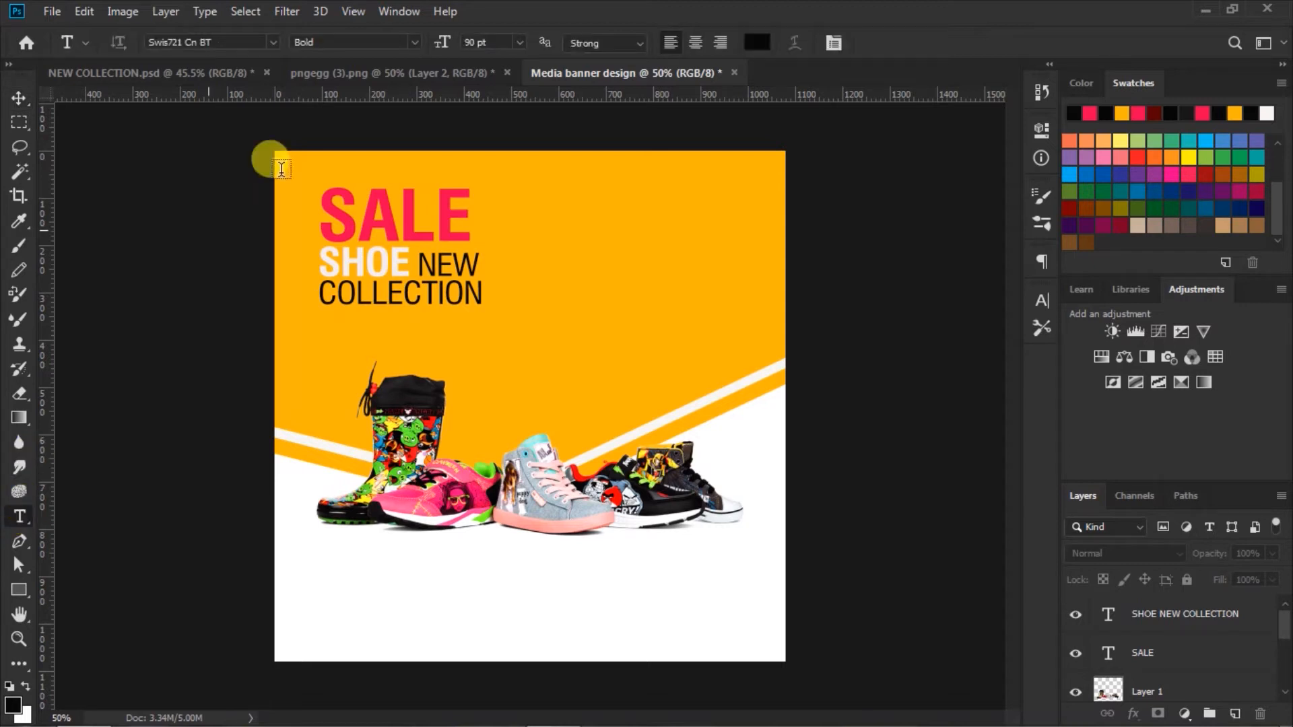
pyautogui.click(415, 41)
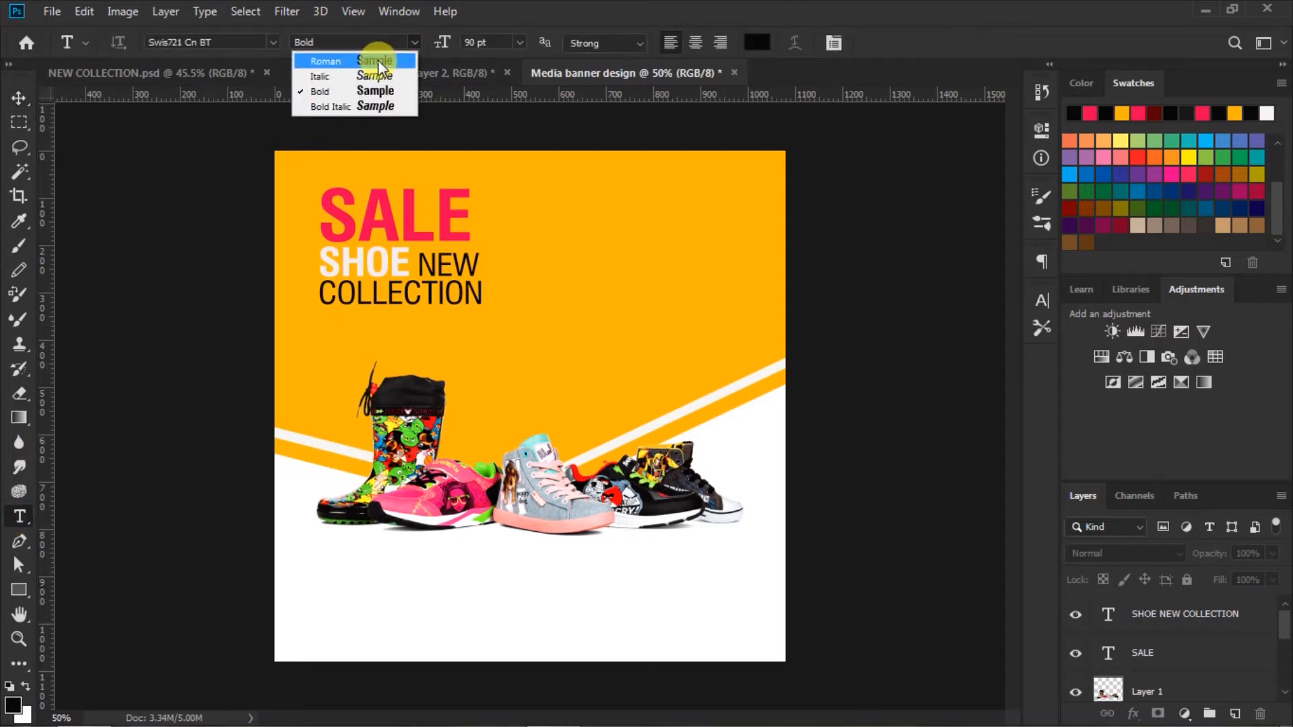
pyautogui.click(378, 60)
pyautogui.click(519, 41)
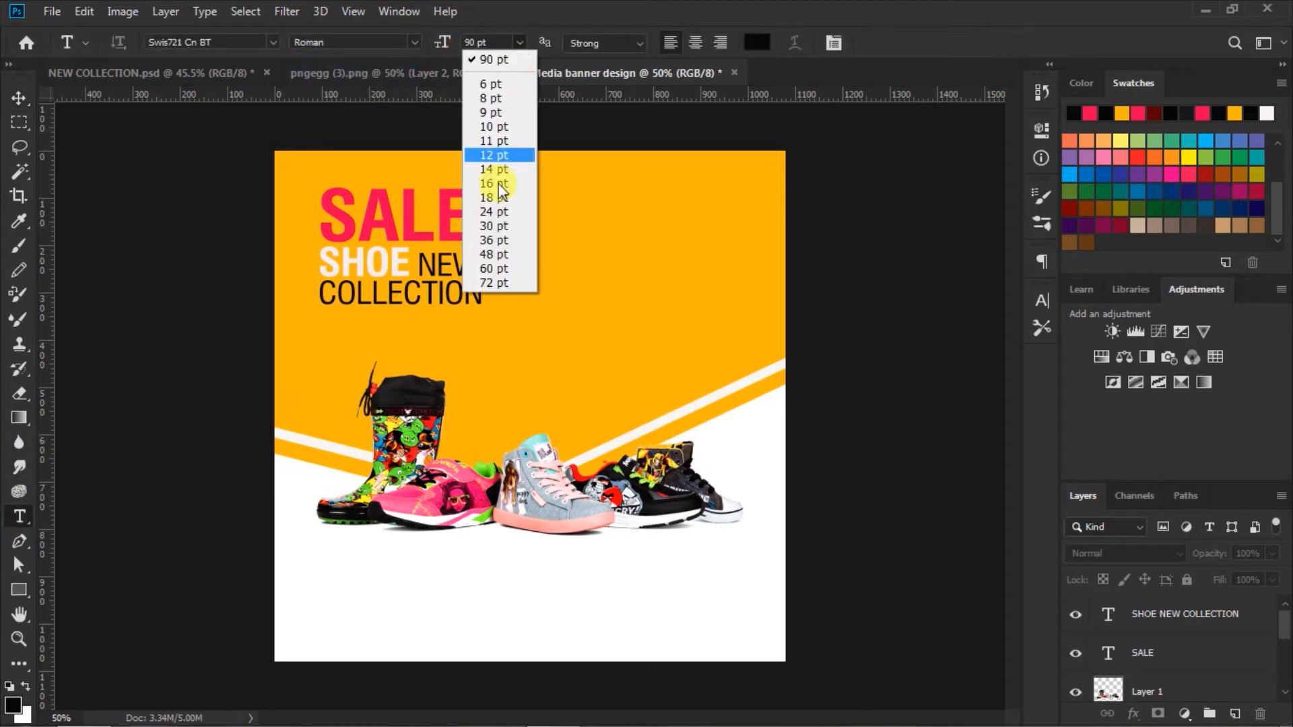
pyautogui.click(495, 226)
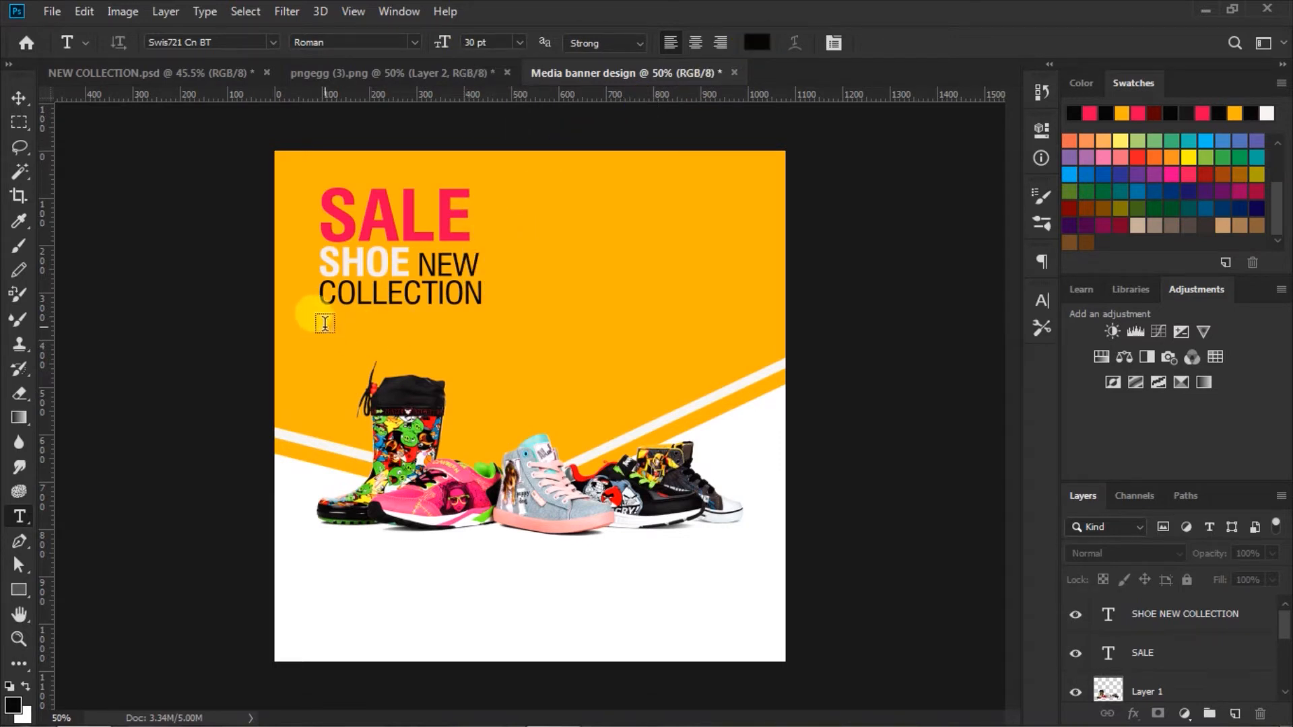
pyautogui.click(324, 323)
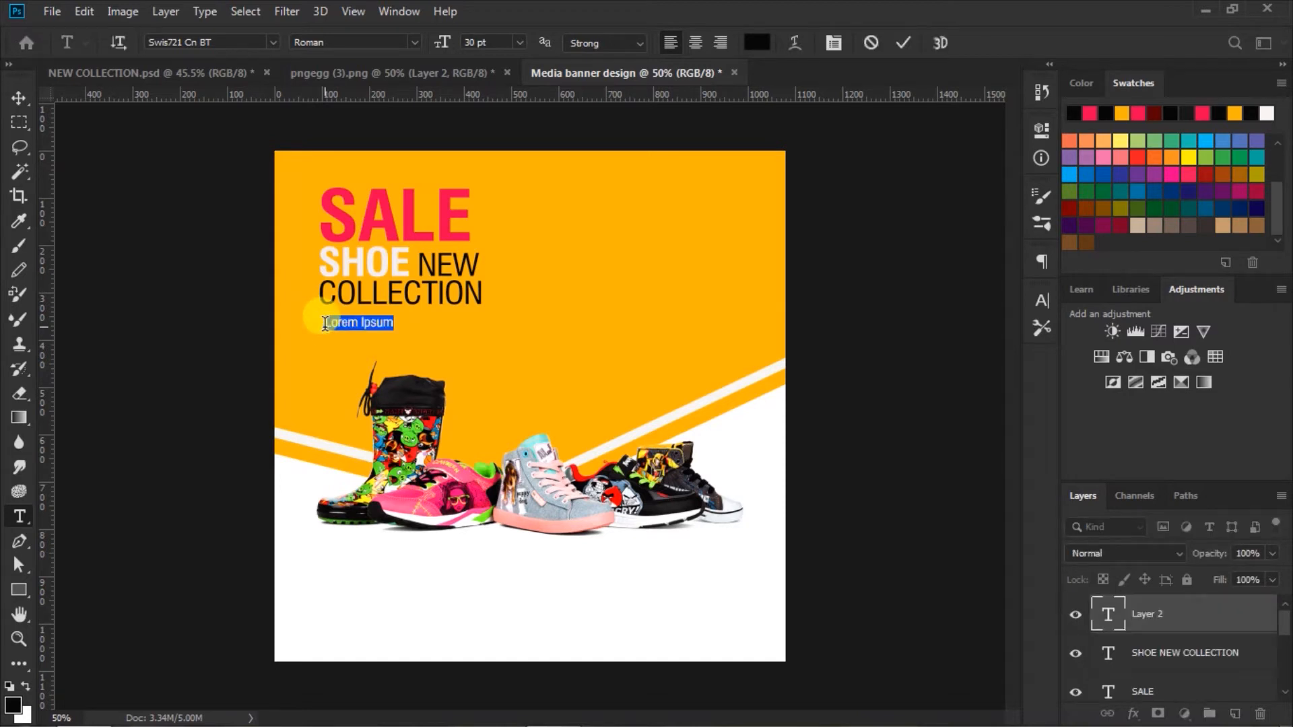
pyautogui.press('BackSpace')
pyautogui.write('For yo')
pyautogui.write('ur daughter')
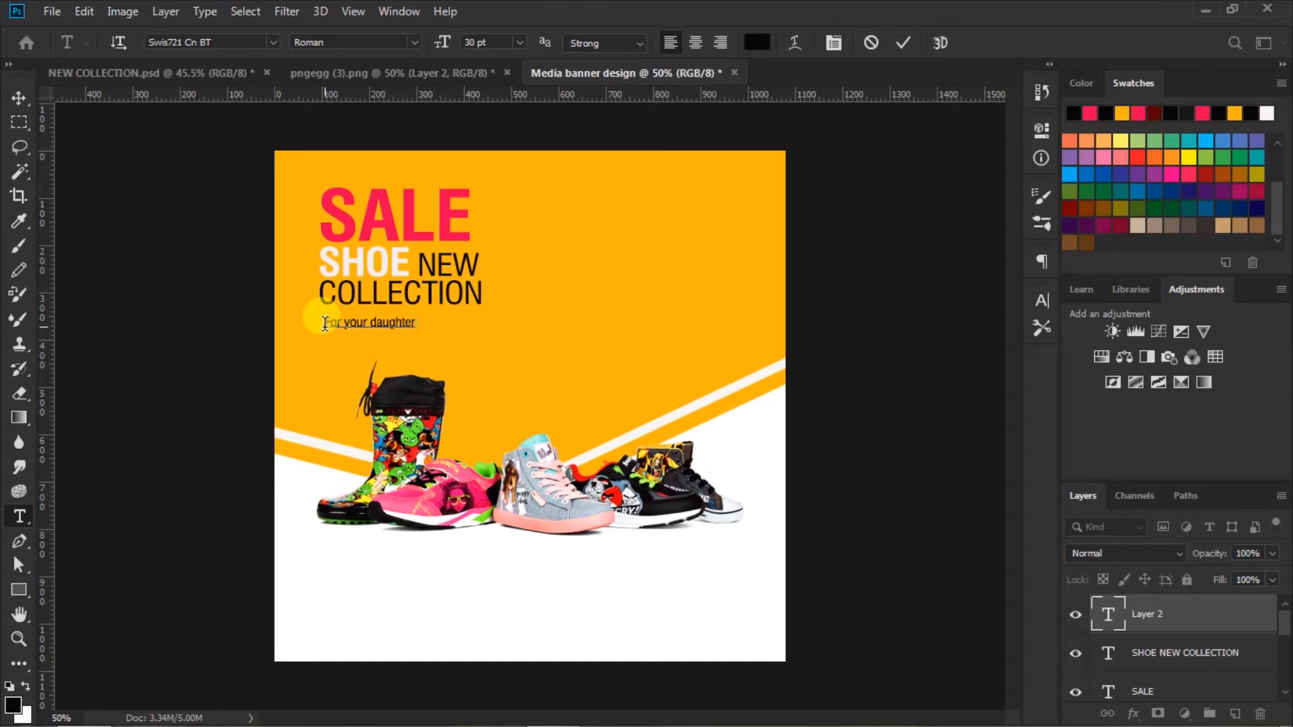
pyautogui.write('and so')
# Step: Set the tagline's tracking to 20 and commit the text
pyautogui.moveTo(325, 324); pyautogui.dragTo(463, 323)
pyautogui.click(1041, 301)
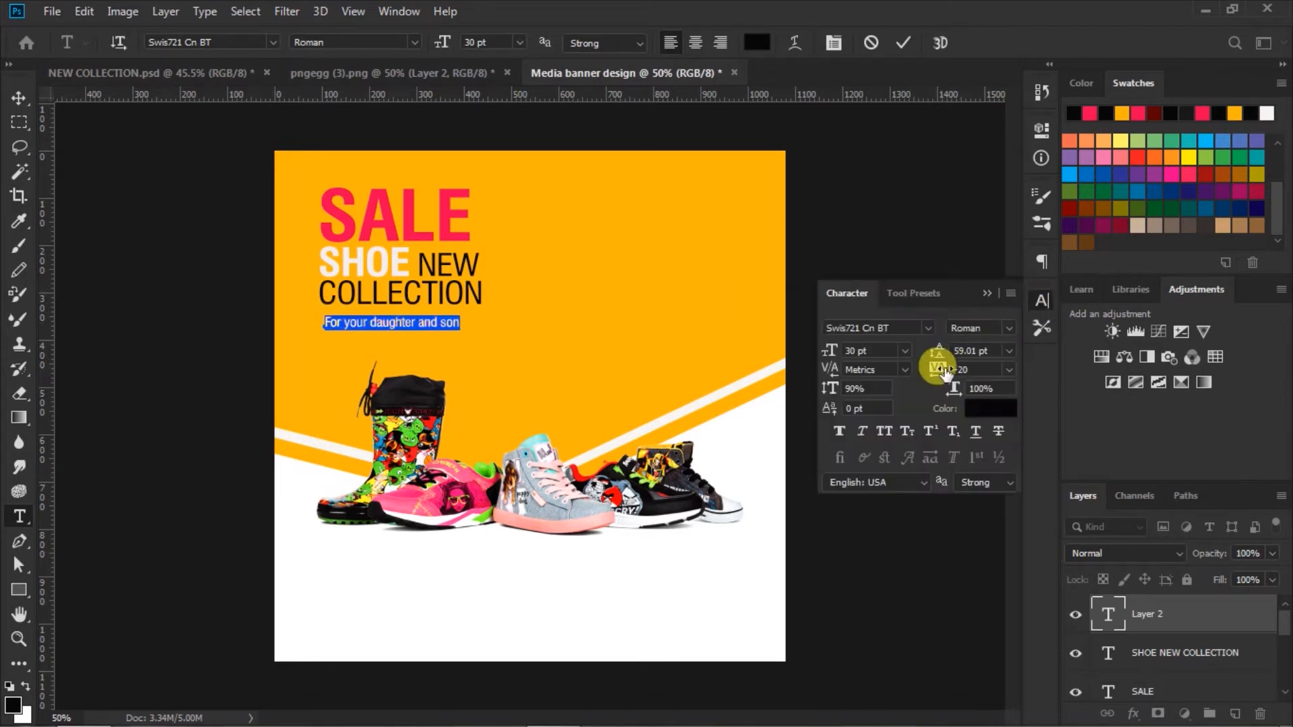
pyautogui.moveTo(939, 378); pyautogui.dragTo(940, 380)
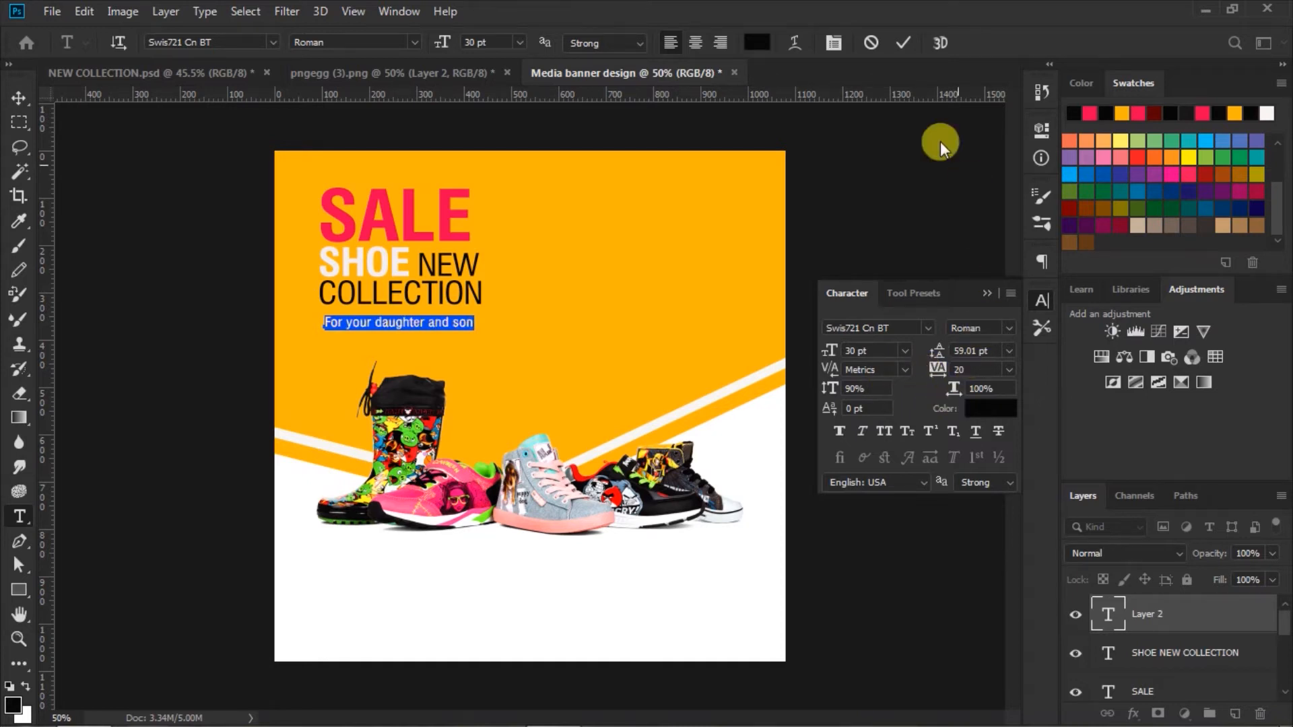
pyautogui.click(904, 45)
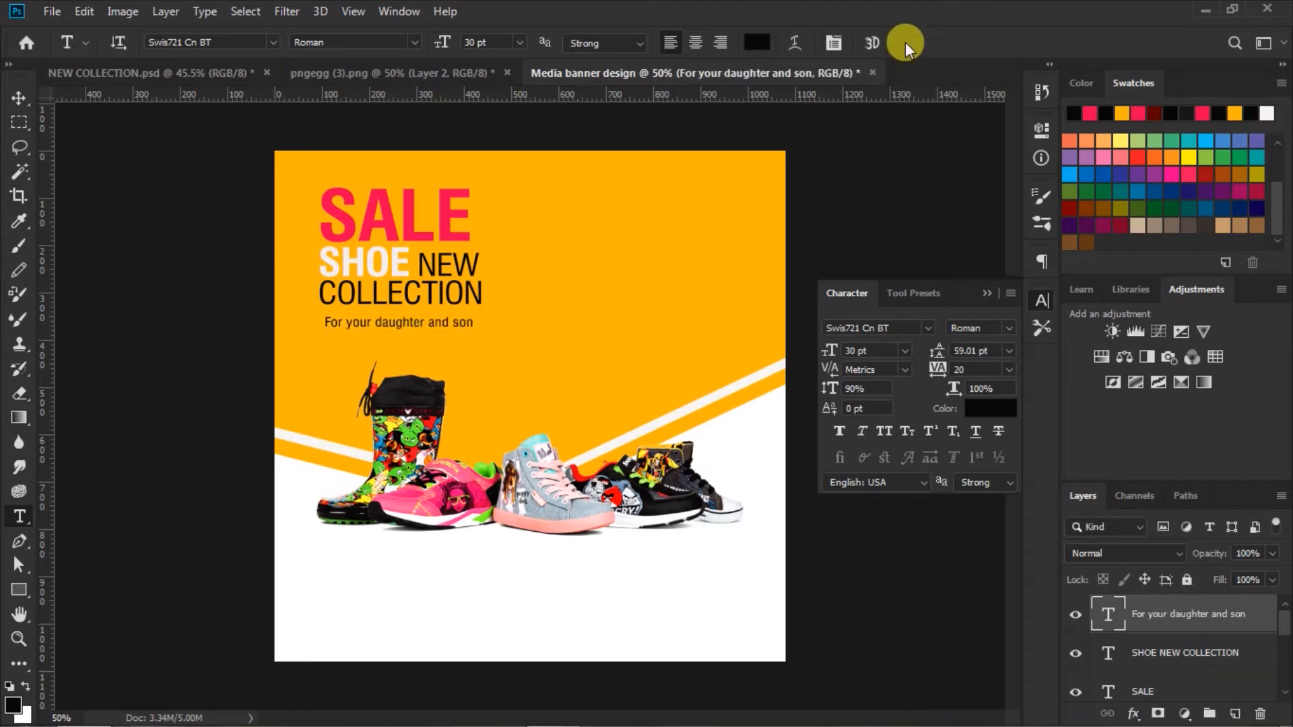
pyautogui.click(988, 294)
# Step: Move the tagline slightly up and left so it sits directly beneath COLLECTION
pyautogui.click(20, 101)
pyautogui.moveTo(410, 318); pyautogui.dragTo(405, 313)
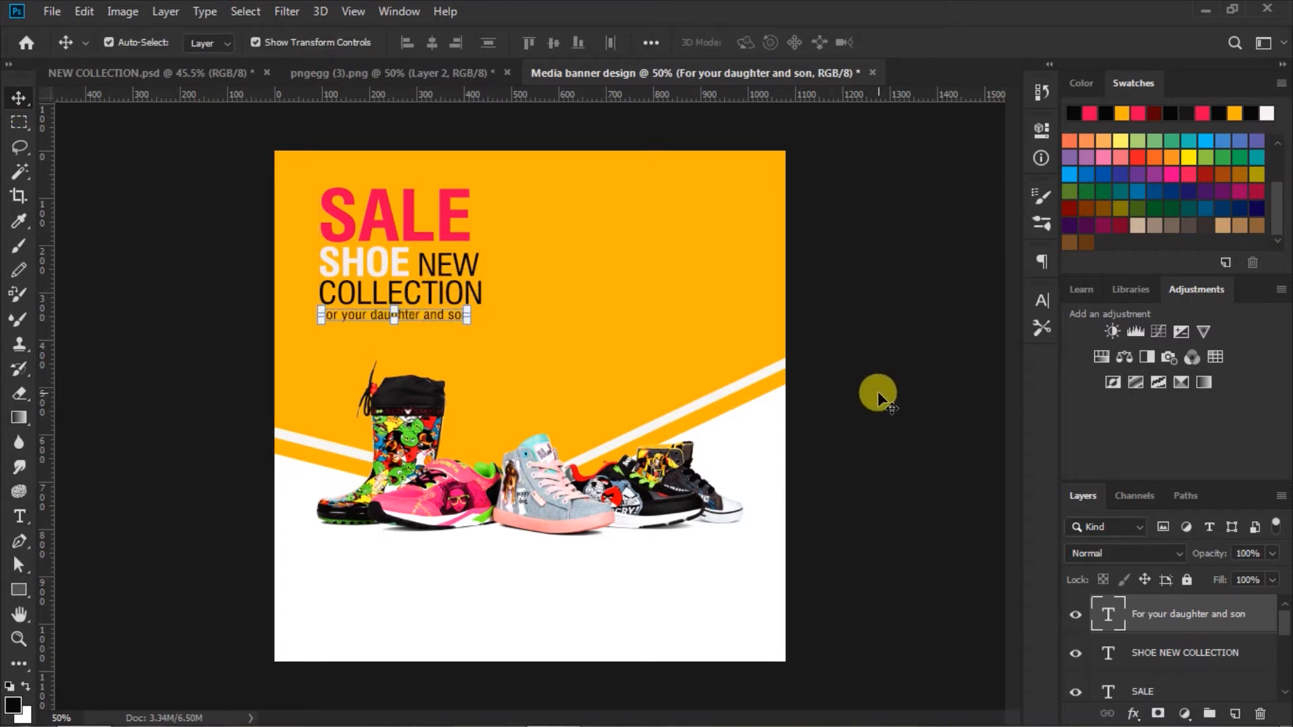
pyautogui.click(859, 408)
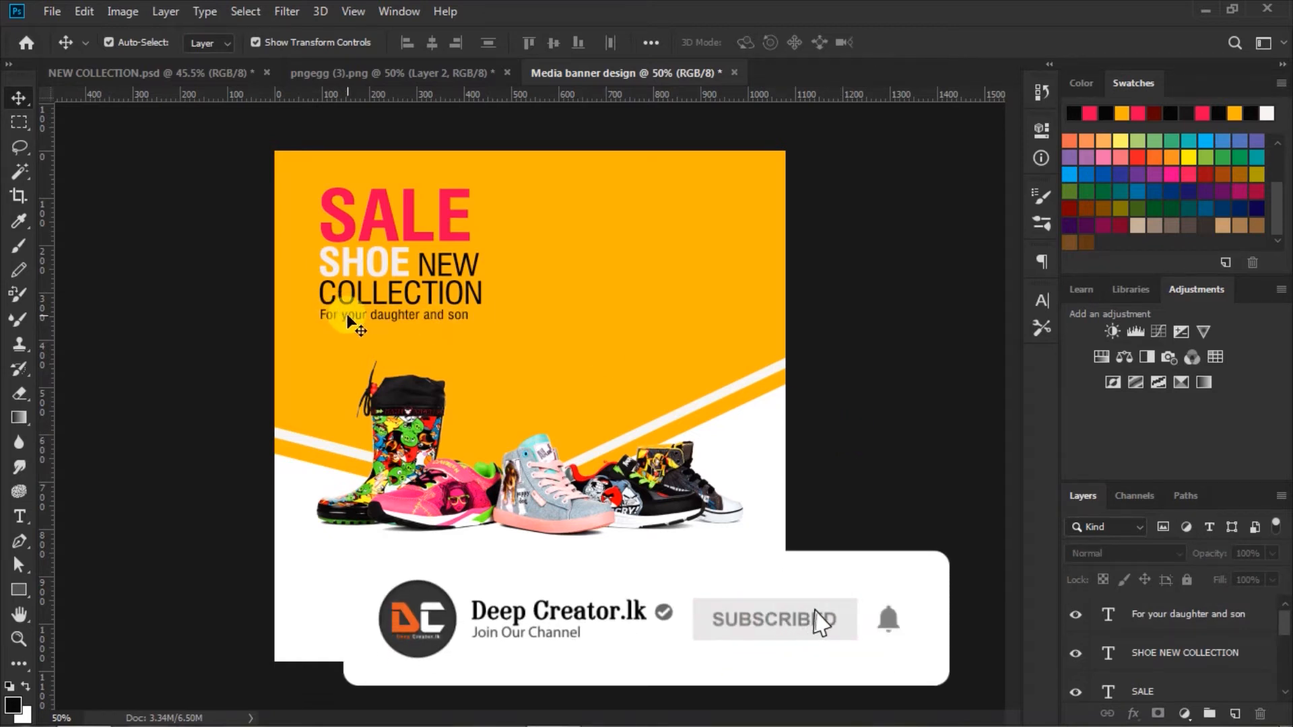
# Step: Tighten the tracking of the word COLLECTION to -40 and commit the text
pyautogui.click(19, 516)
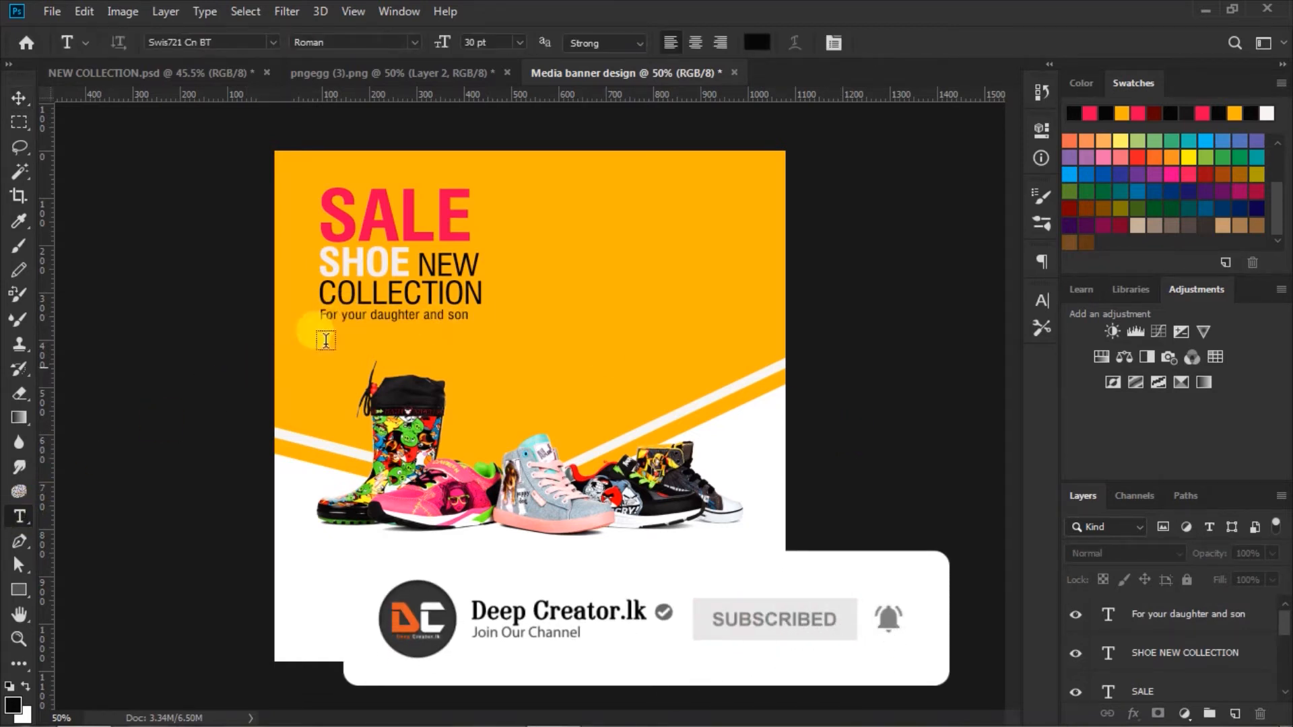
pyautogui.moveTo(322, 294); pyautogui.dragTo(592, 289)
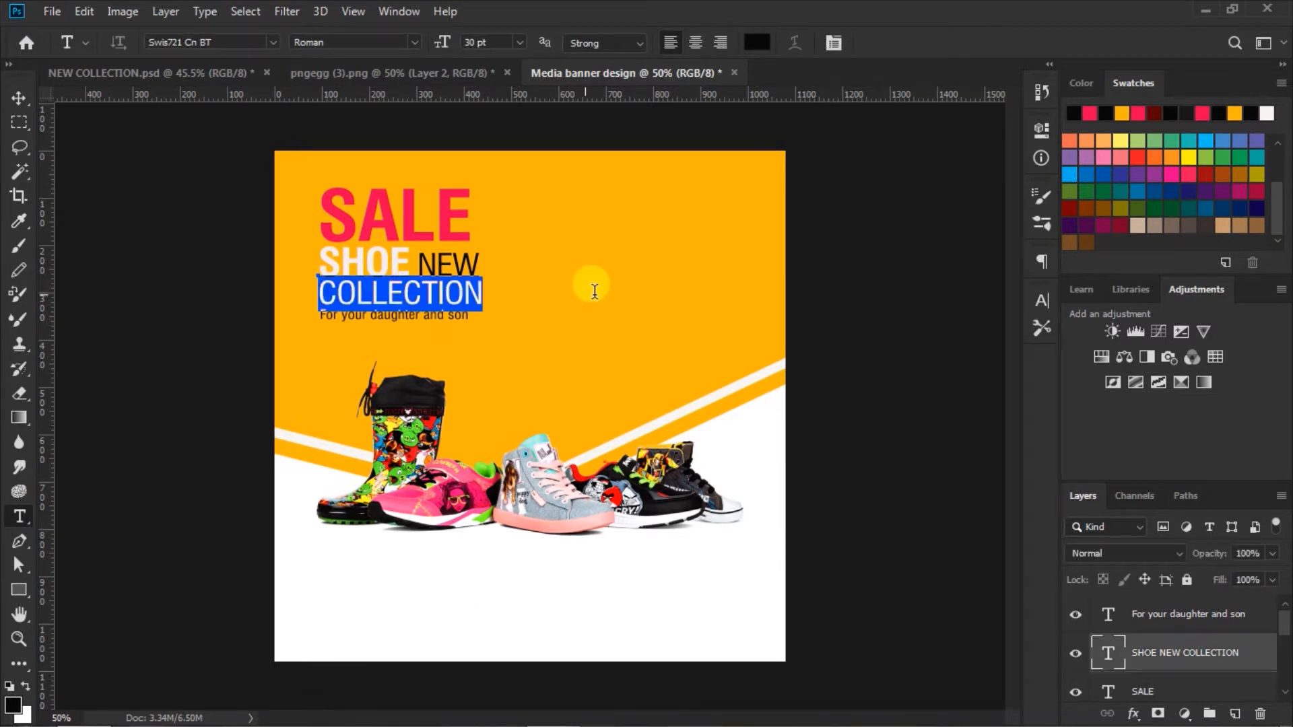
pyautogui.click(1042, 301)
pyautogui.click(947, 370)
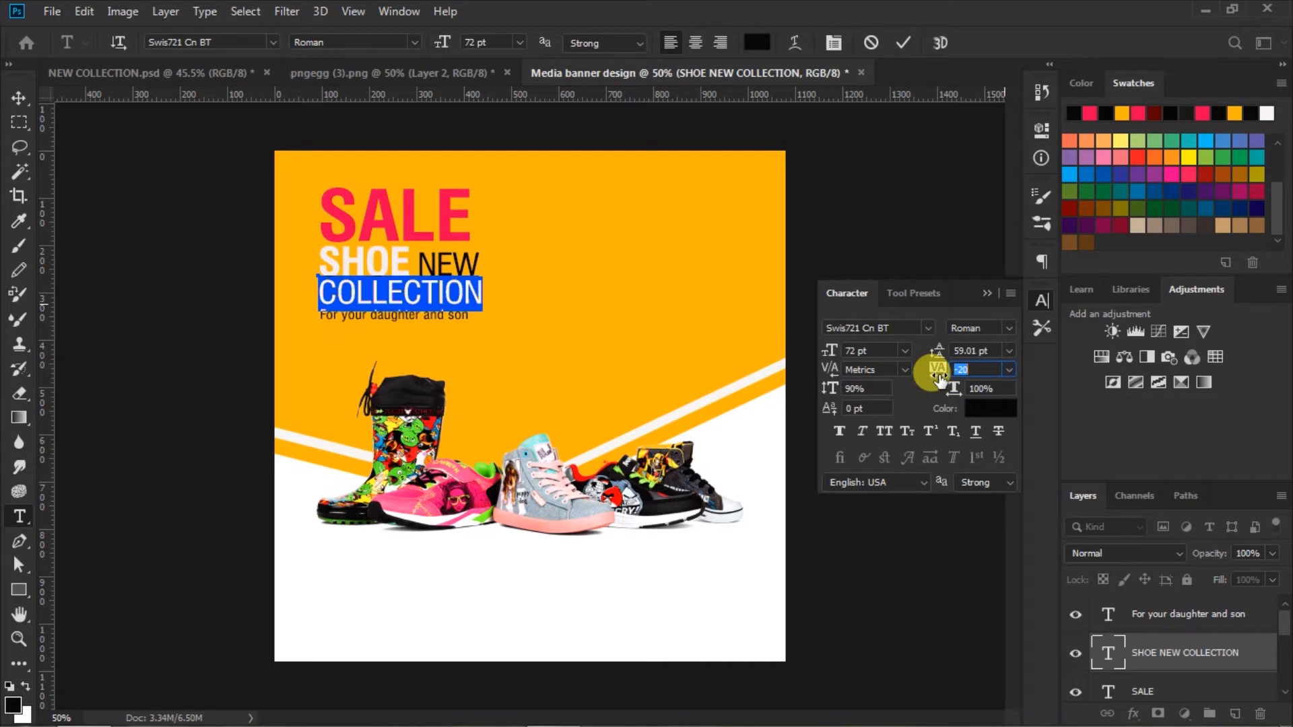
pyautogui.moveTo(939, 377); pyautogui.dragTo(937, 378)
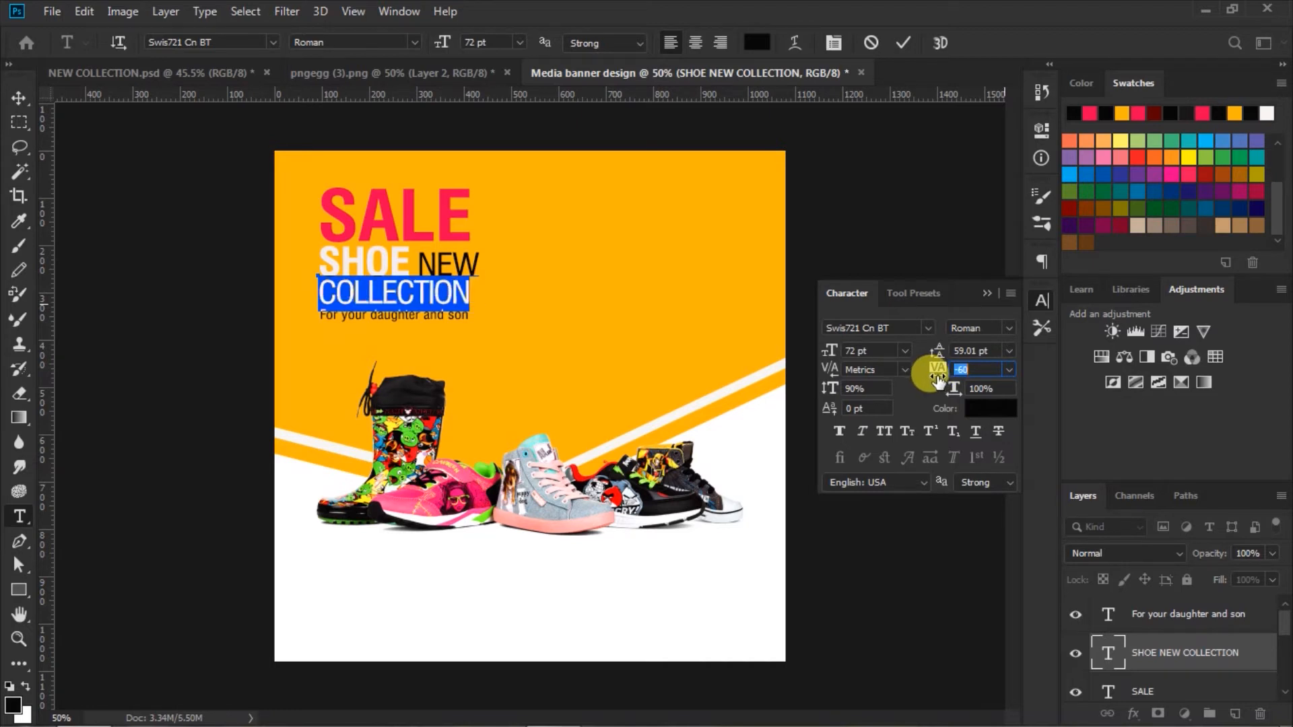
pyautogui.moveTo(938, 378); pyautogui.dragTo(939, 379)
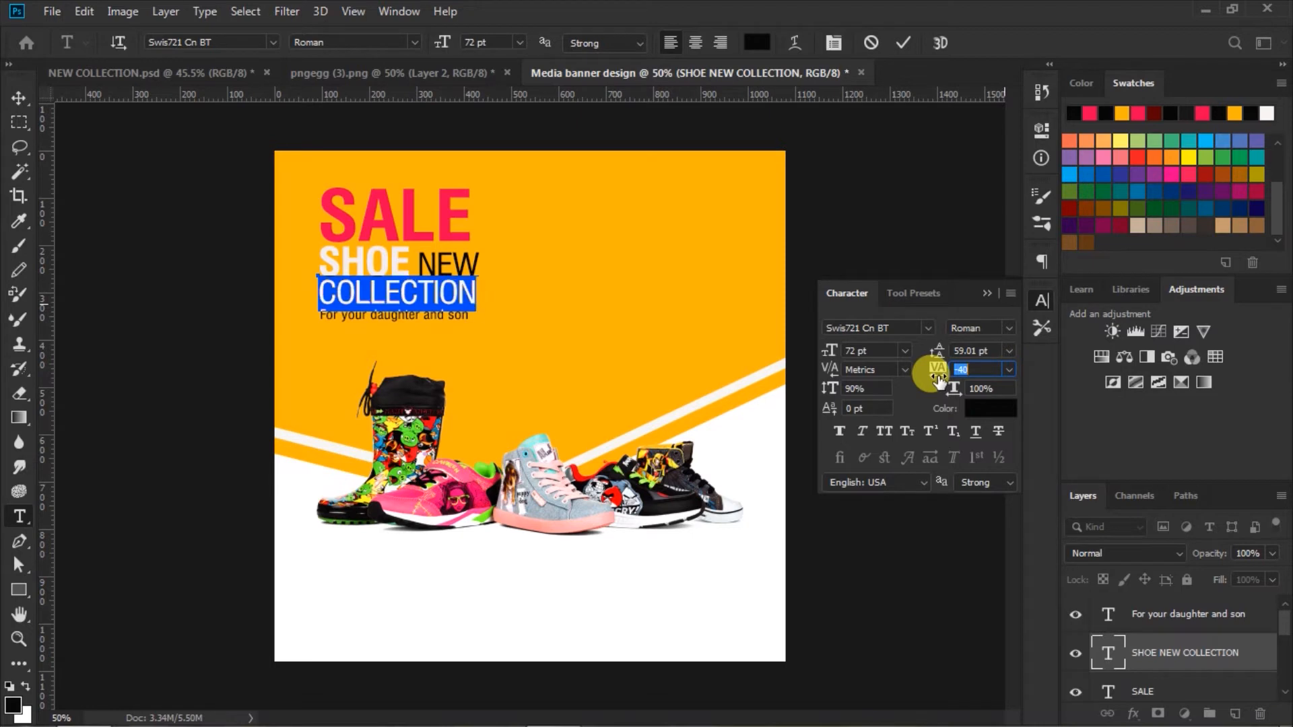
pyautogui.click(988, 292)
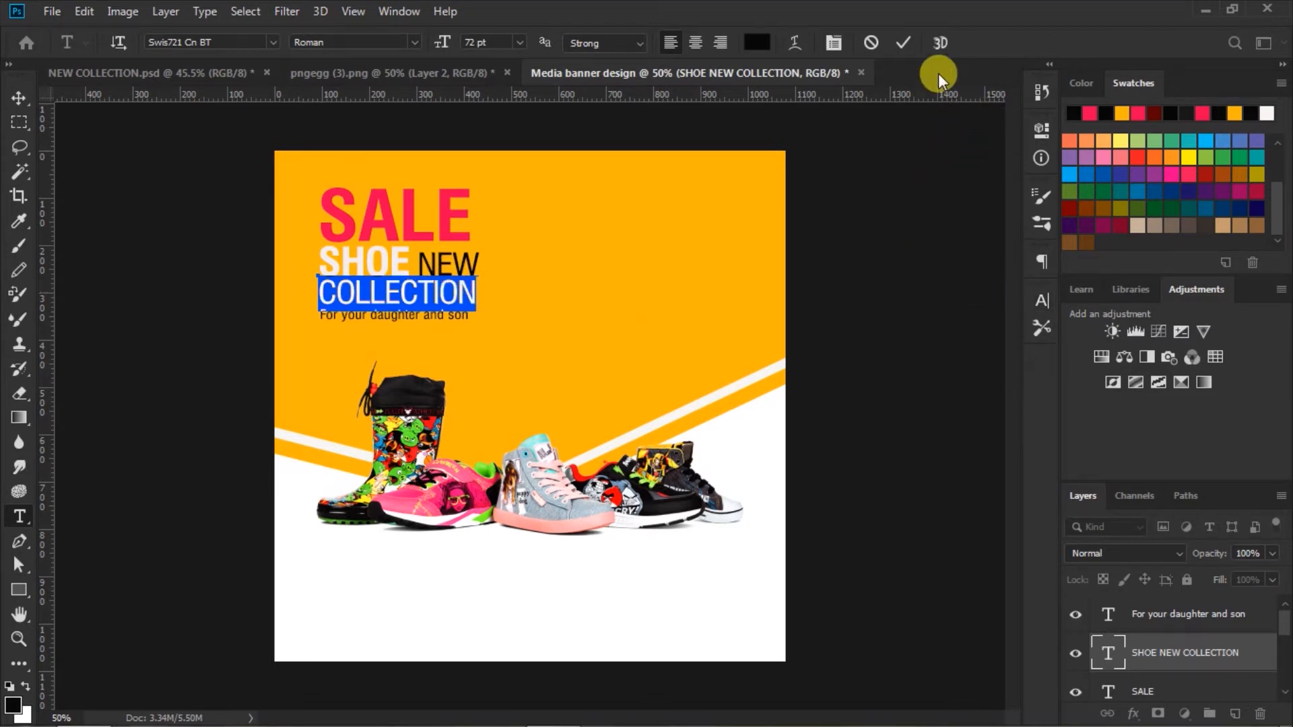
pyautogui.click(904, 41)
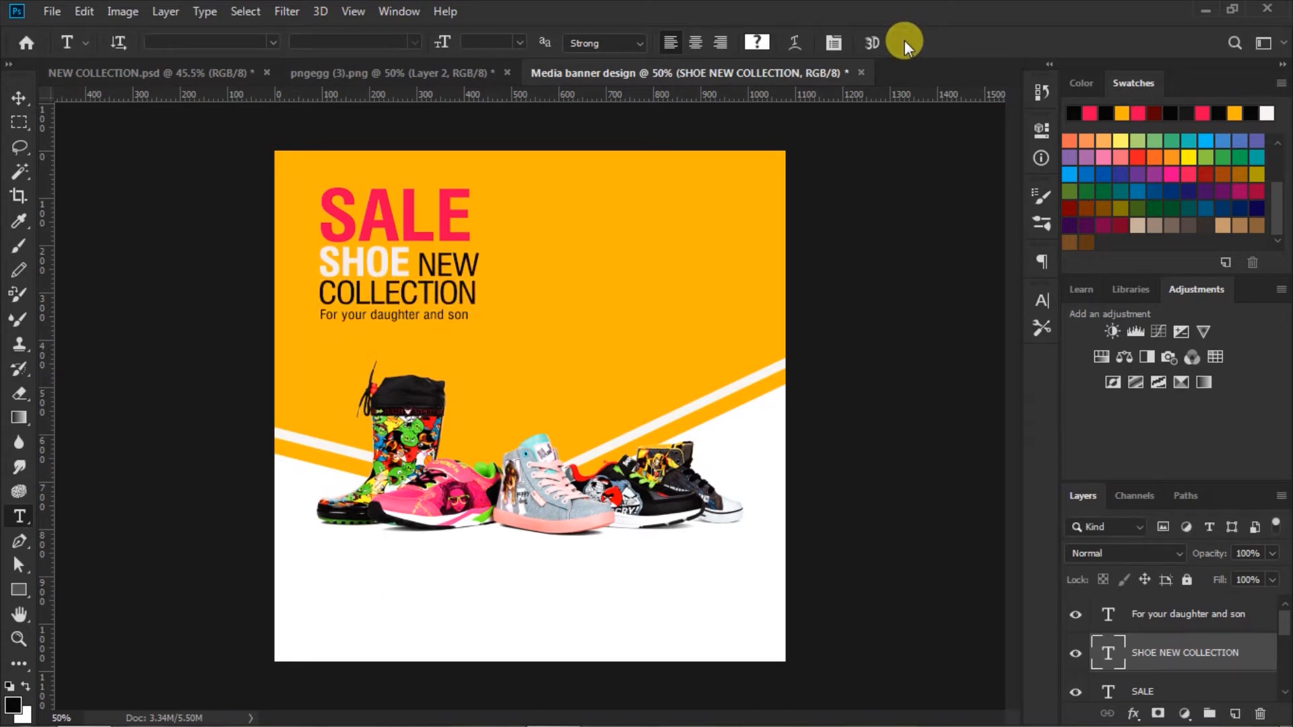
# Step: Shift the "For your daughter and son" tagline slightly right under COLLECTION
pyautogui.click(19, 98)
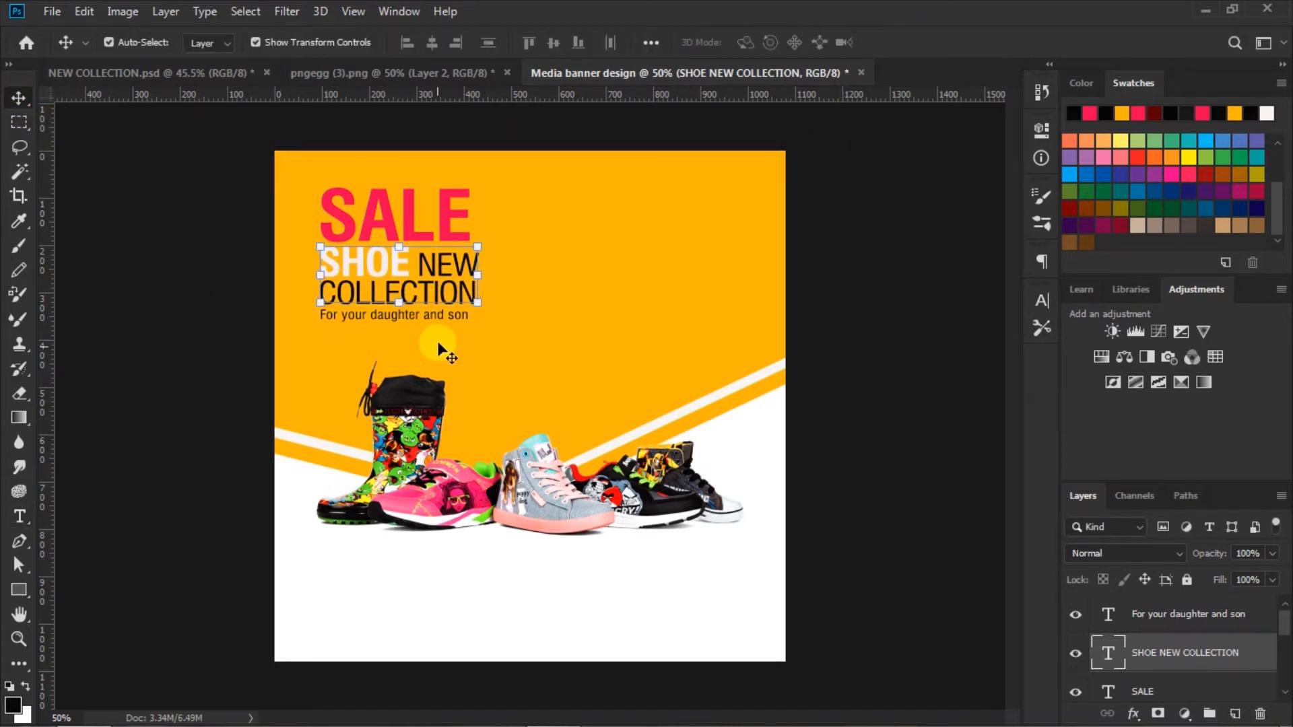
pyautogui.click(839, 317)
pyautogui.moveTo(411, 314); pyautogui.dragTo(413, 320)
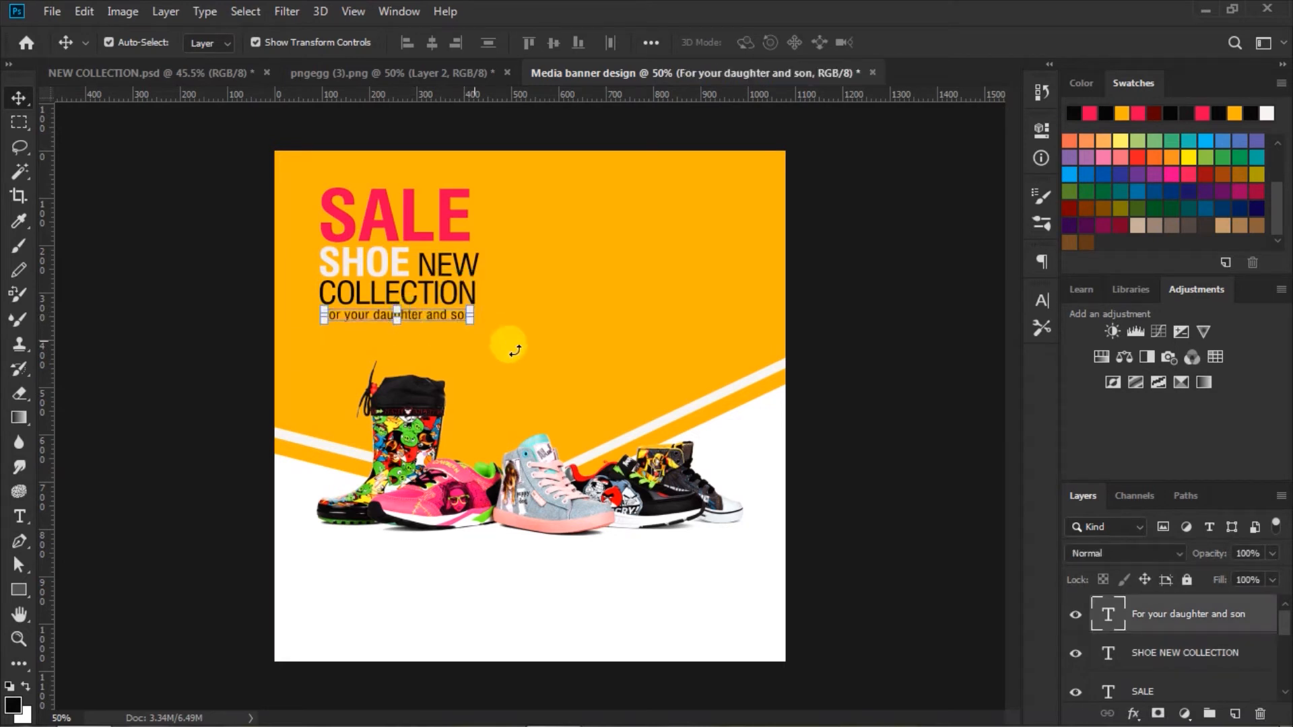
pyautogui.click(906, 375)
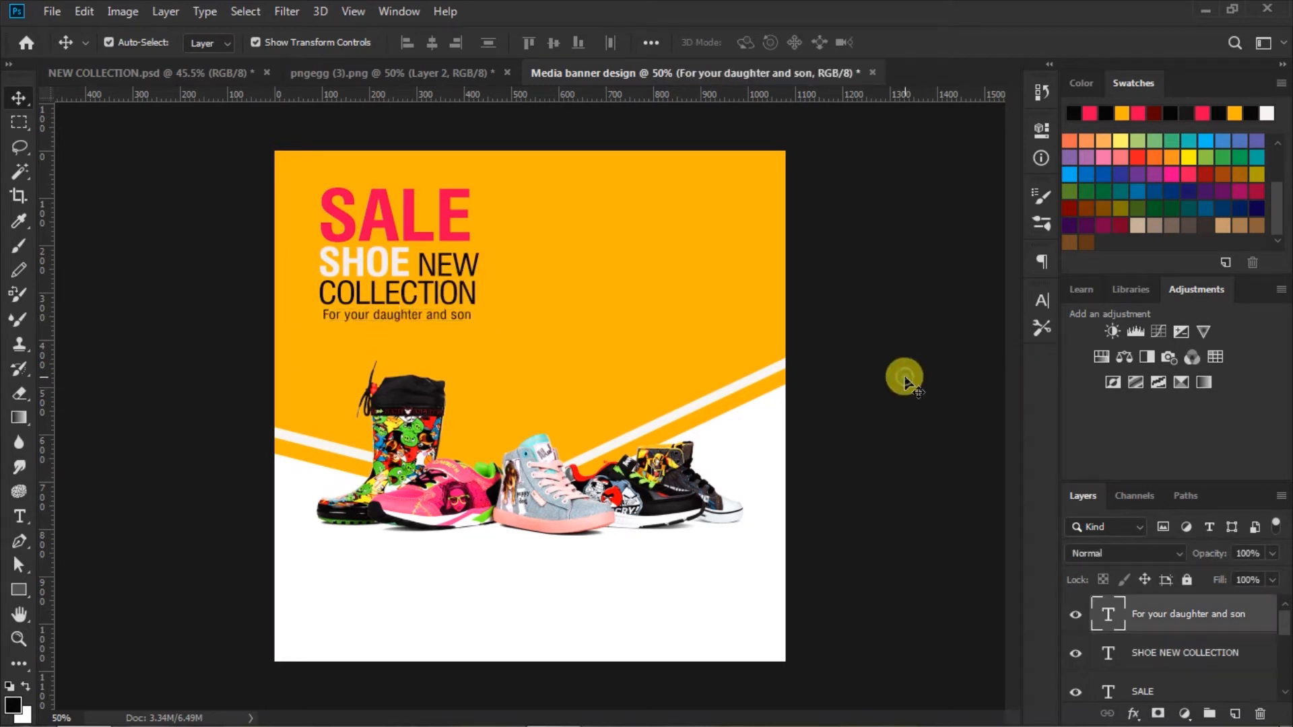
# Step: Move the three text layers together slightly down and left, and nudge SALE a little closer to the subheading
pyautogui.click(405, 216)
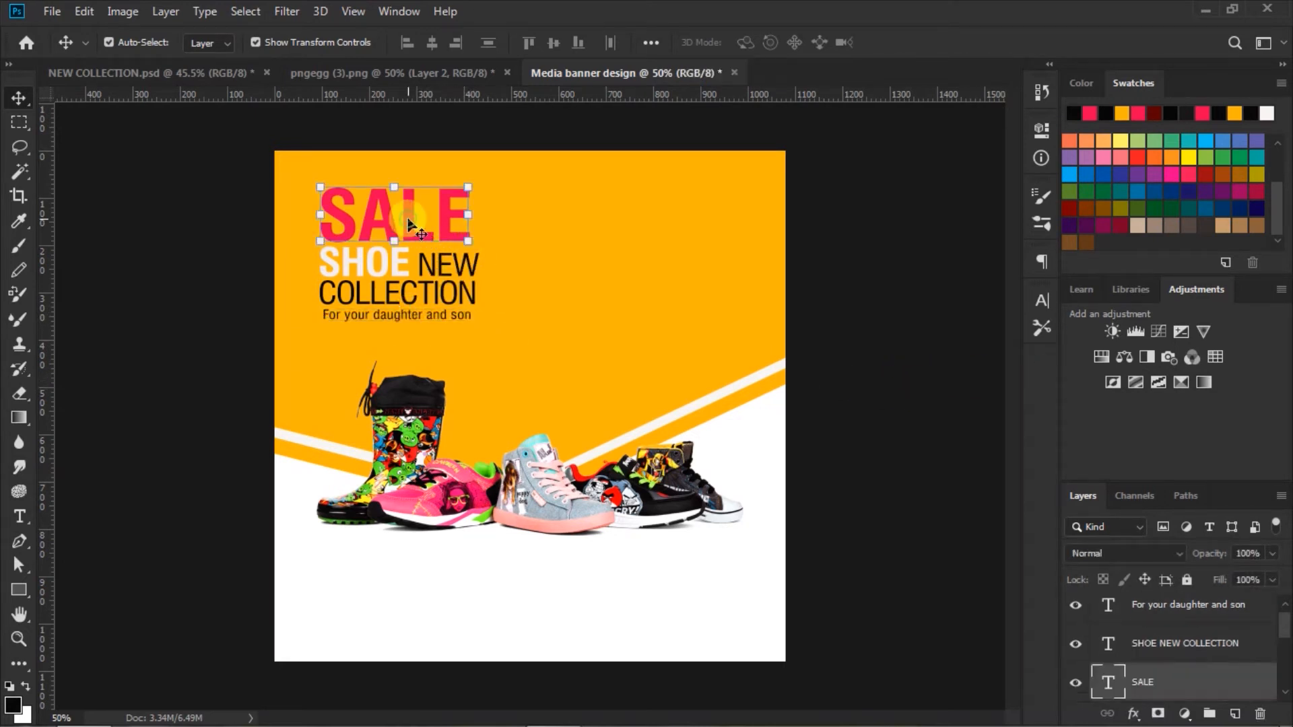
pyautogui.keyDown('shift'); pyautogui.click(1150, 608); pyautogui.keyUp('shift')
pyautogui.moveTo(403, 264); pyautogui.dragTo(396, 270)
pyautogui.click(854, 331)
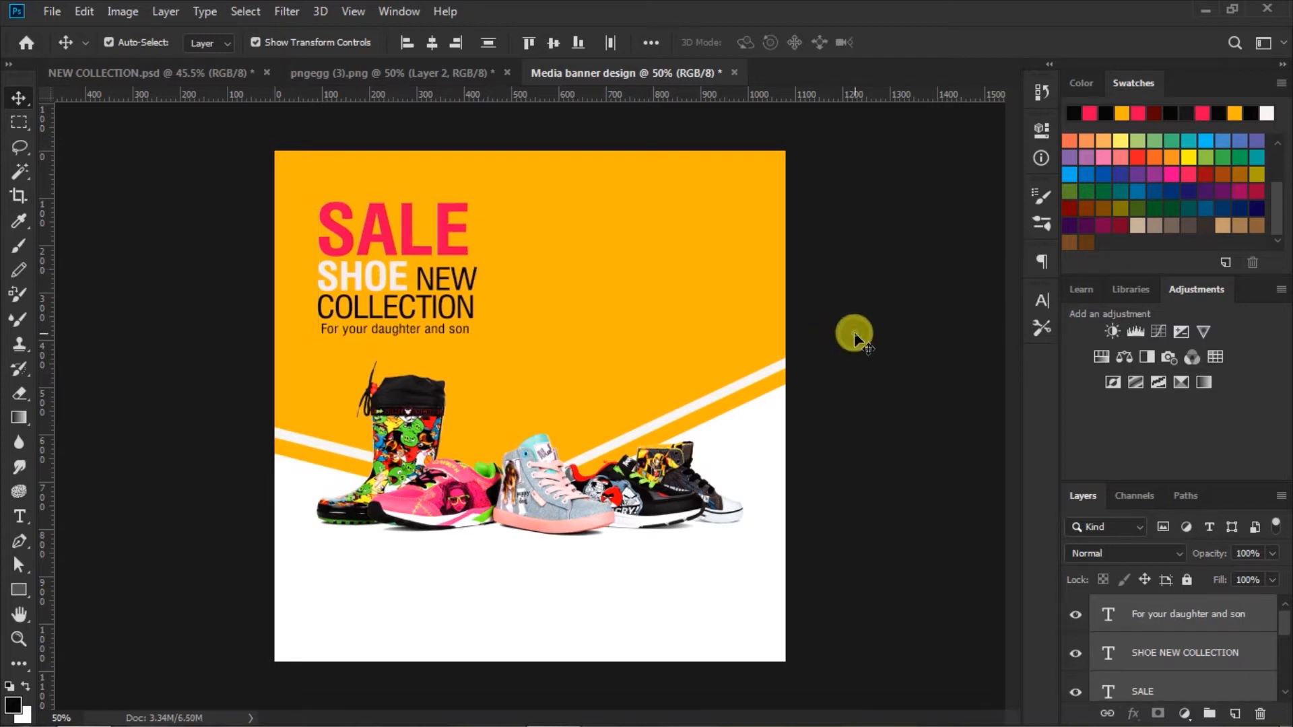
pyautogui.click(409, 229)
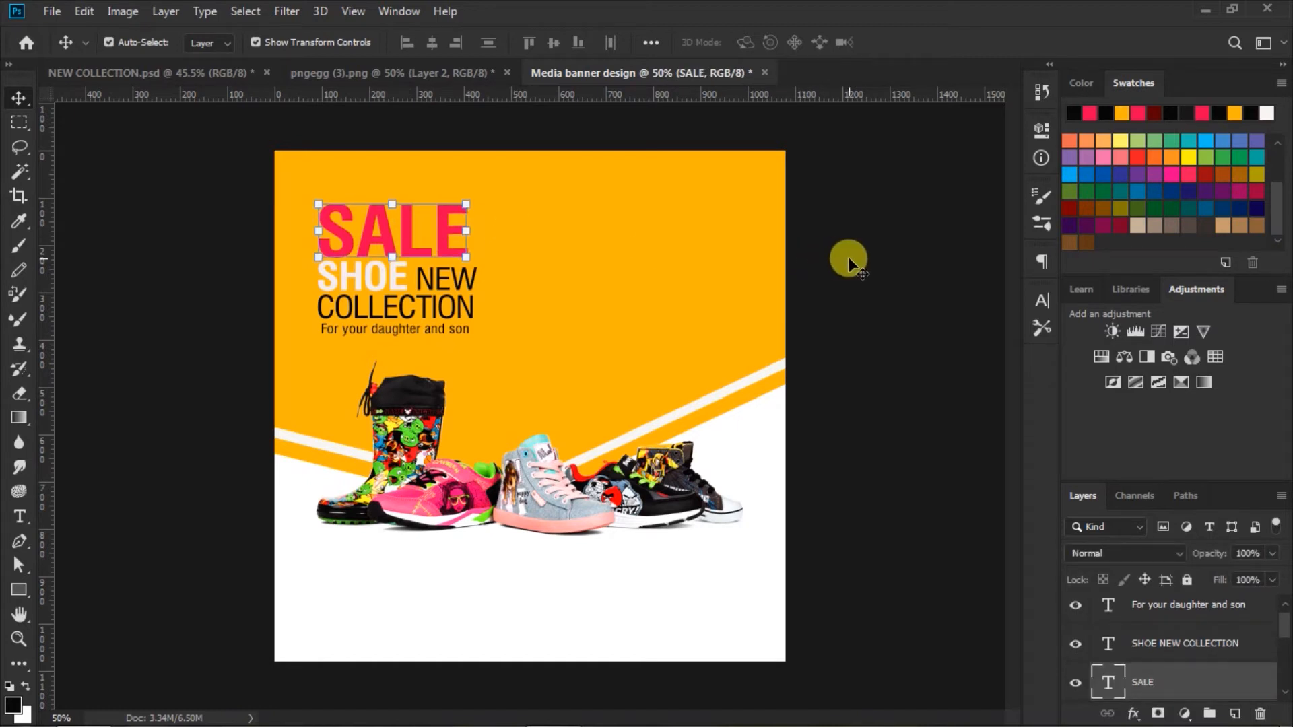
pyautogui.click(875, 272)
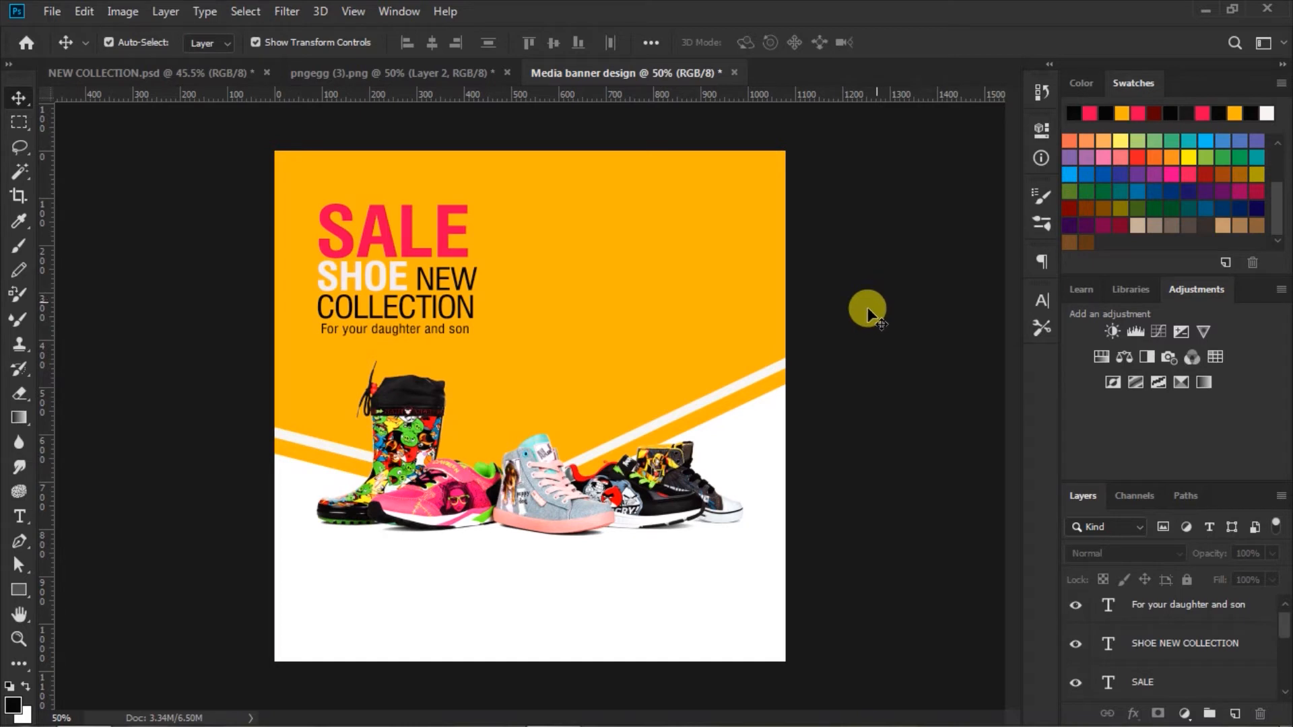
# Step: Draw an off-white rectangle about 250 by 406 px hanging over the banner's top edge, to the right of the headline
pyautogui.click(19, 590)
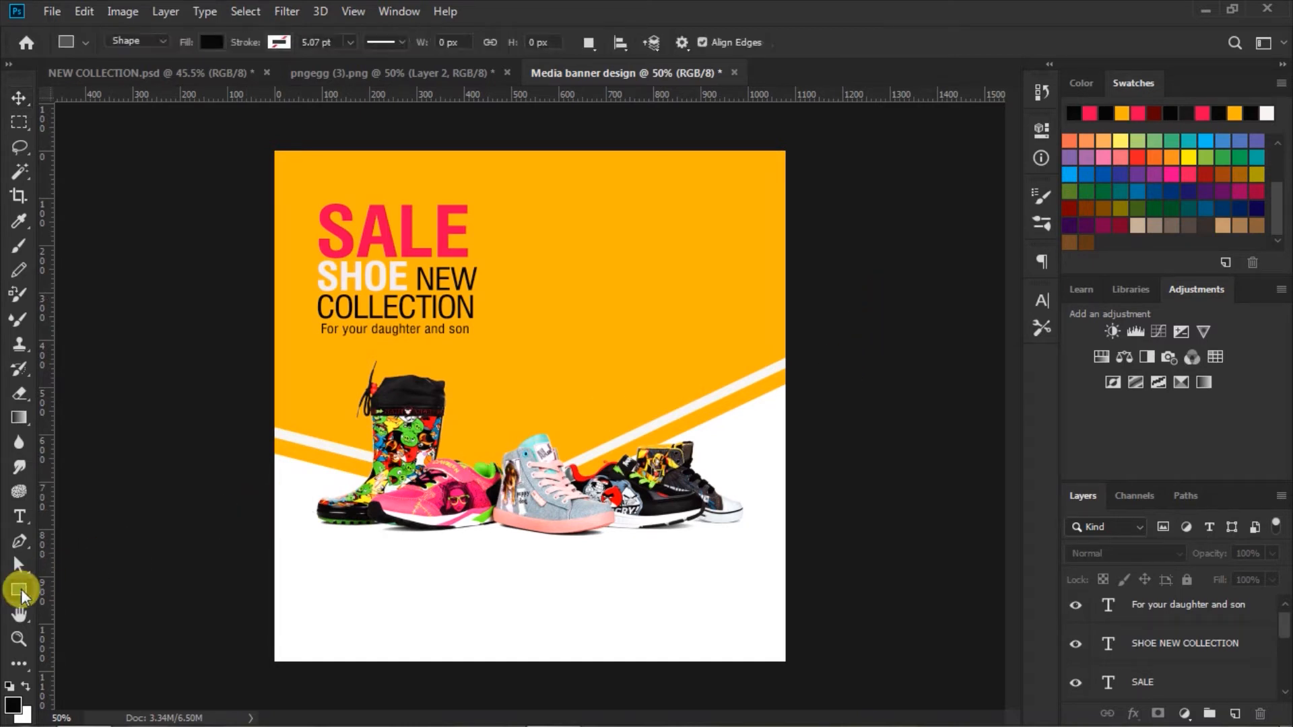
pyautogui.click(209, 41)
pyautogui.click(267, 143)
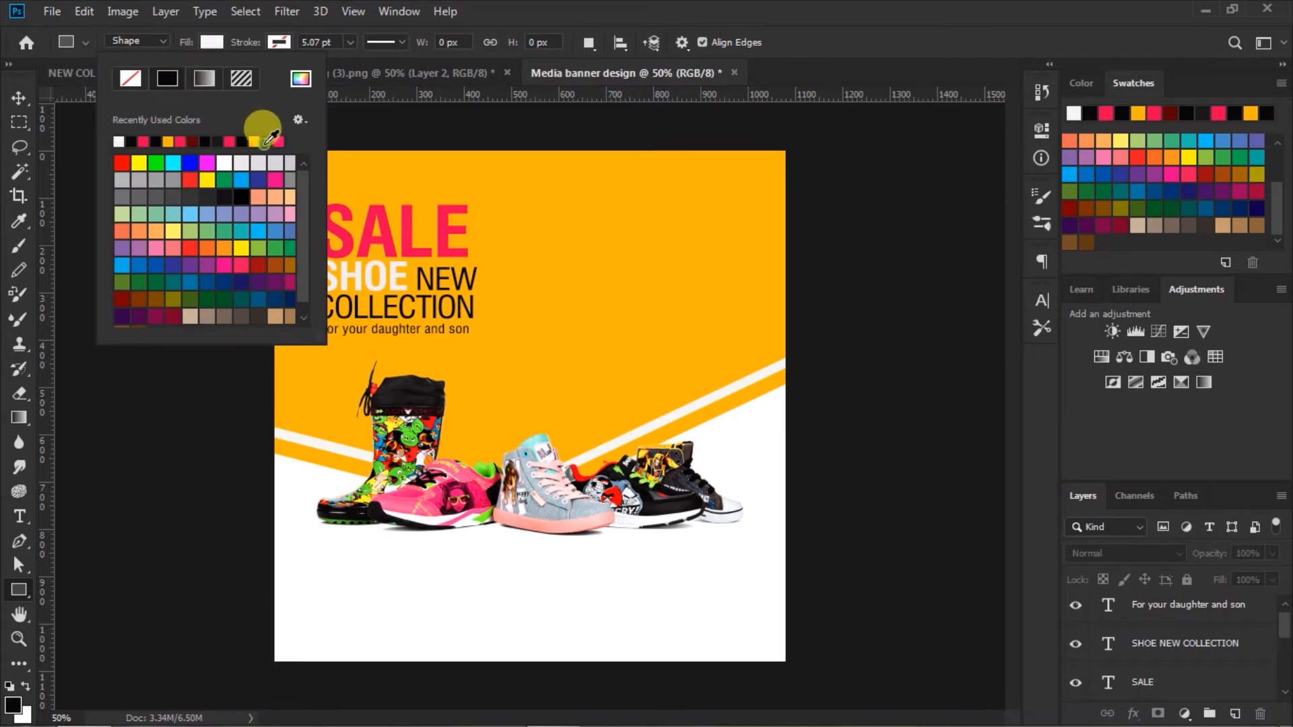
pyautogui.click(211, 43)
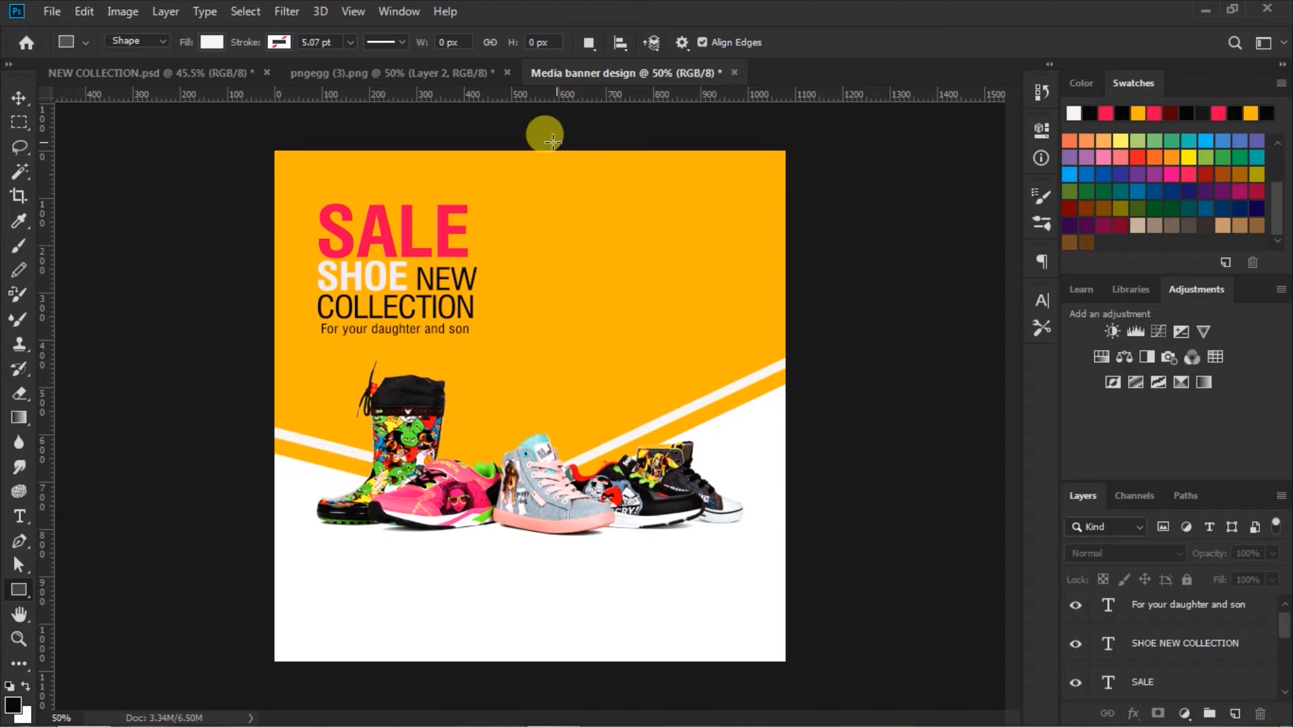
pyautogui.moveTo(557, 140); pyautogui.dragTo(675, 330)
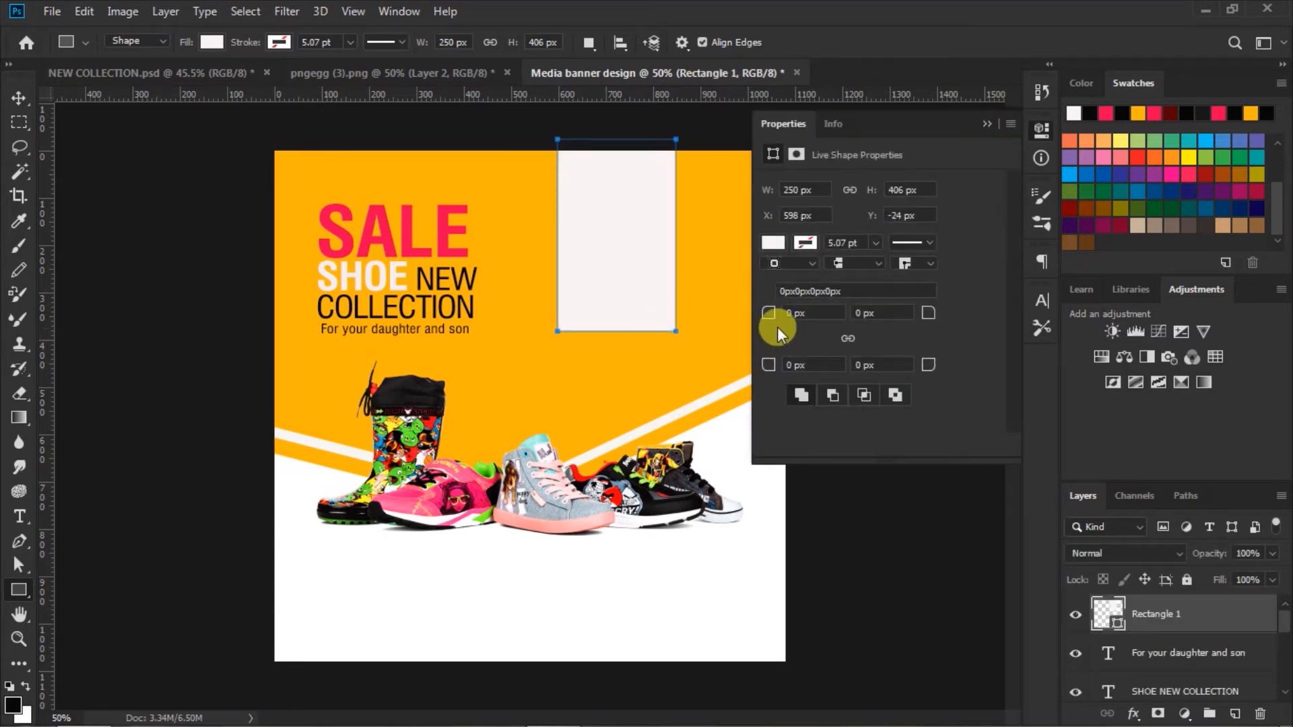
# Step: Round only the rectangle's two bottom corners to 100 px, with the corner radii unlinked
pyautogui.moveTo(768, 371); pyautogui.dragTo(920, 372)
pyautogui.click(848, 339)
pyautogui.click(848, 339)
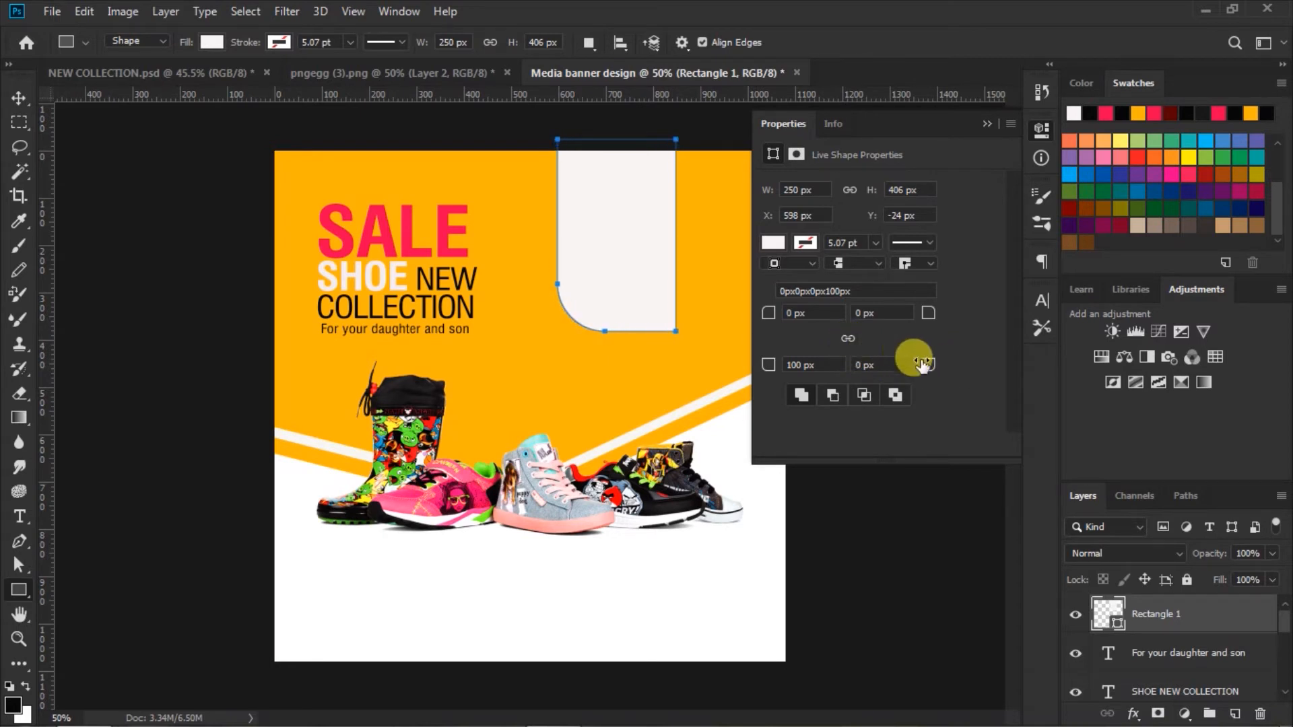
pyautogui.moveTo(926, 364); pyautogui.dragTo(1019, 365)
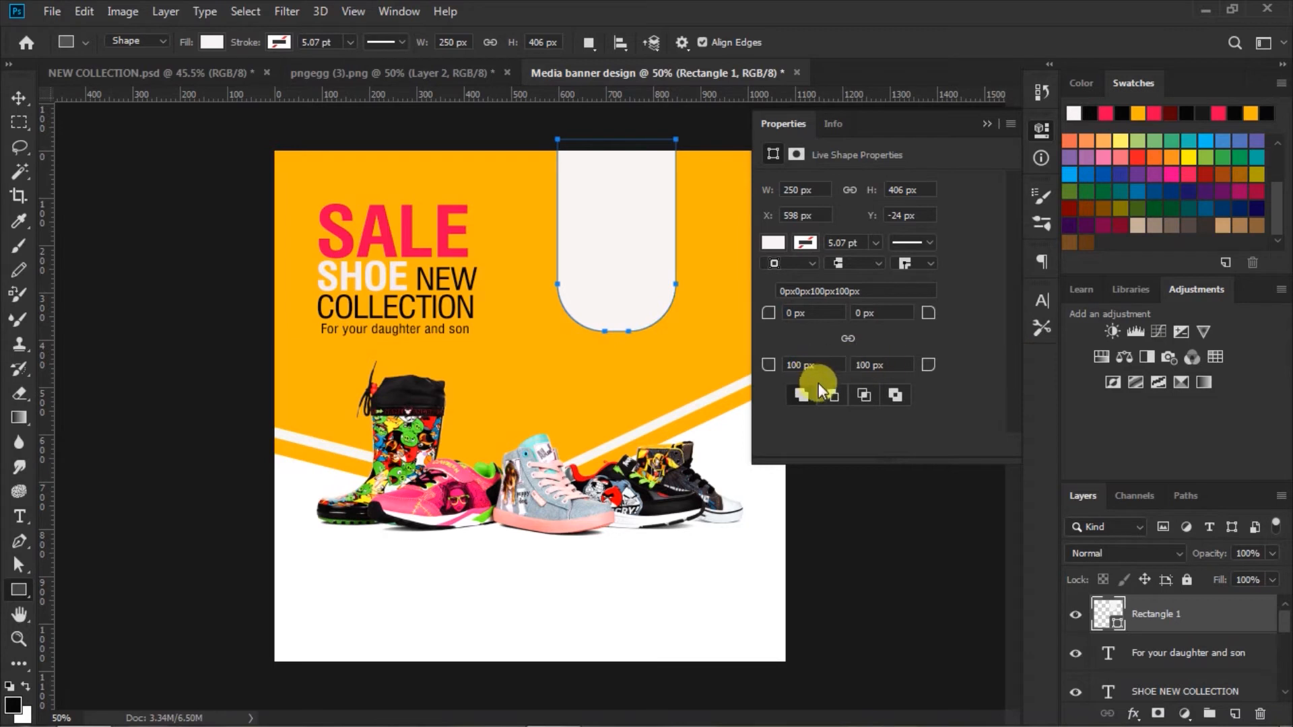
# Step: Increase the radius of the off-white tag's two bottom corners to 114 px and deselect the shape
pyautogui.moveTo(776, 367); pyautogui.dragTo(785, 364)
pyautogui.moveTo(927, 364); pyautogui.dragTo(938, 366)
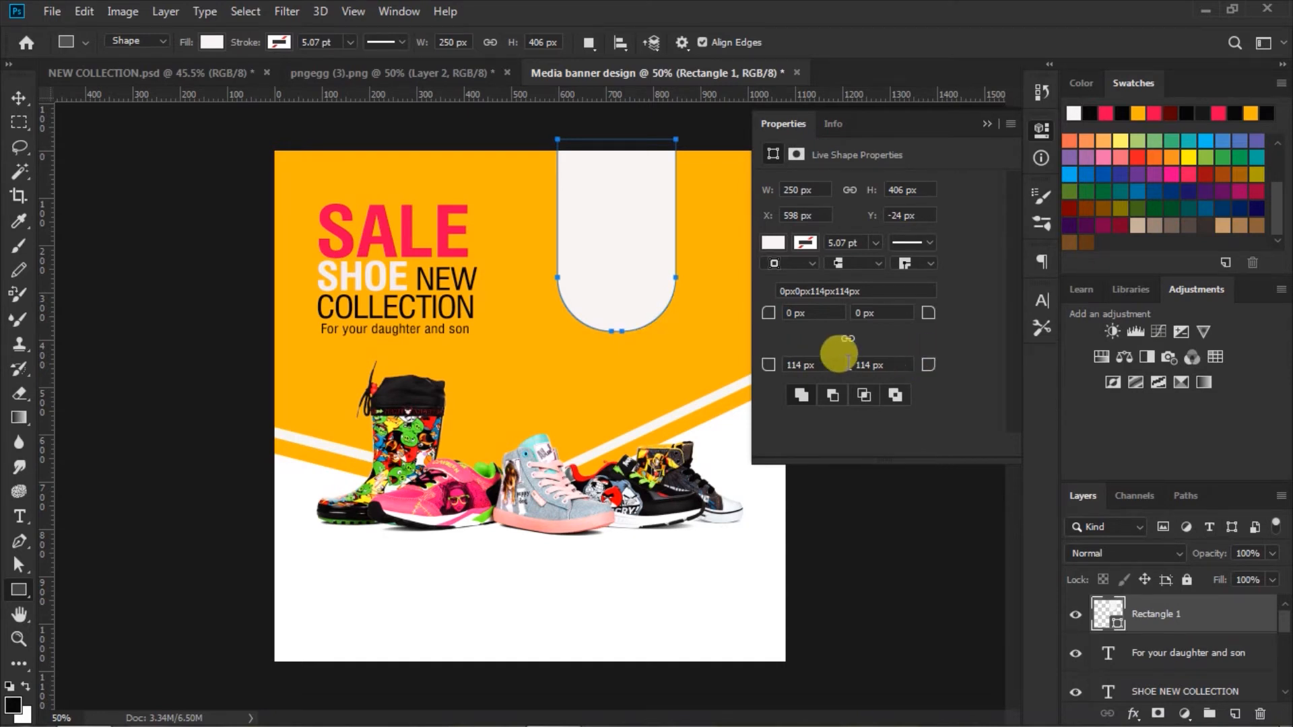
pyautogui.click(987, 121)
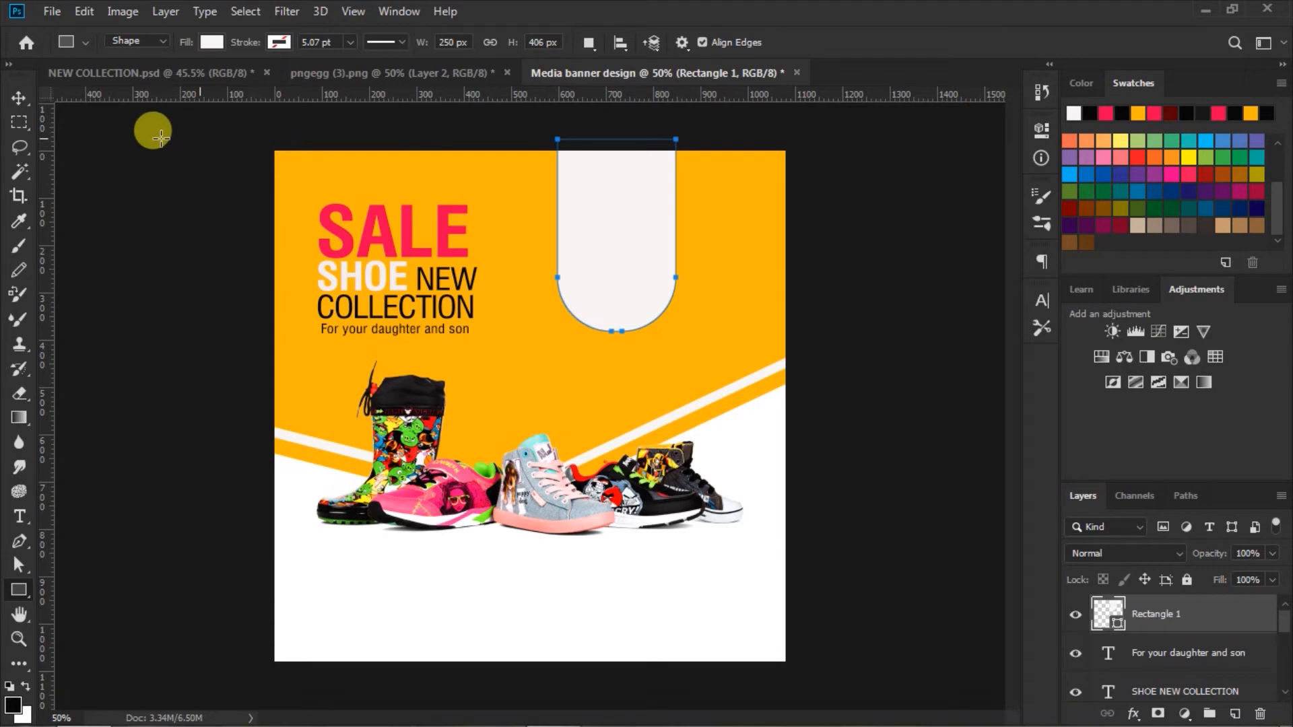
pyautogui.click(16, 97)
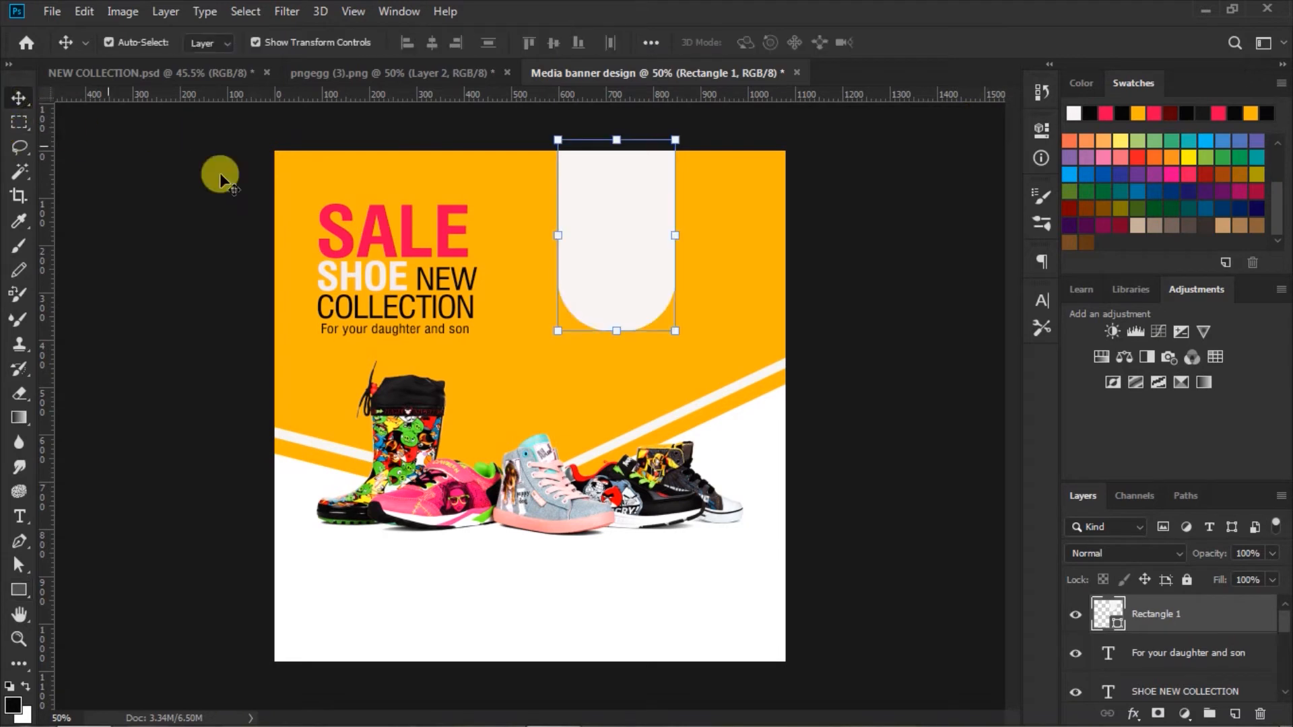
pyautogui.click(932, 269)
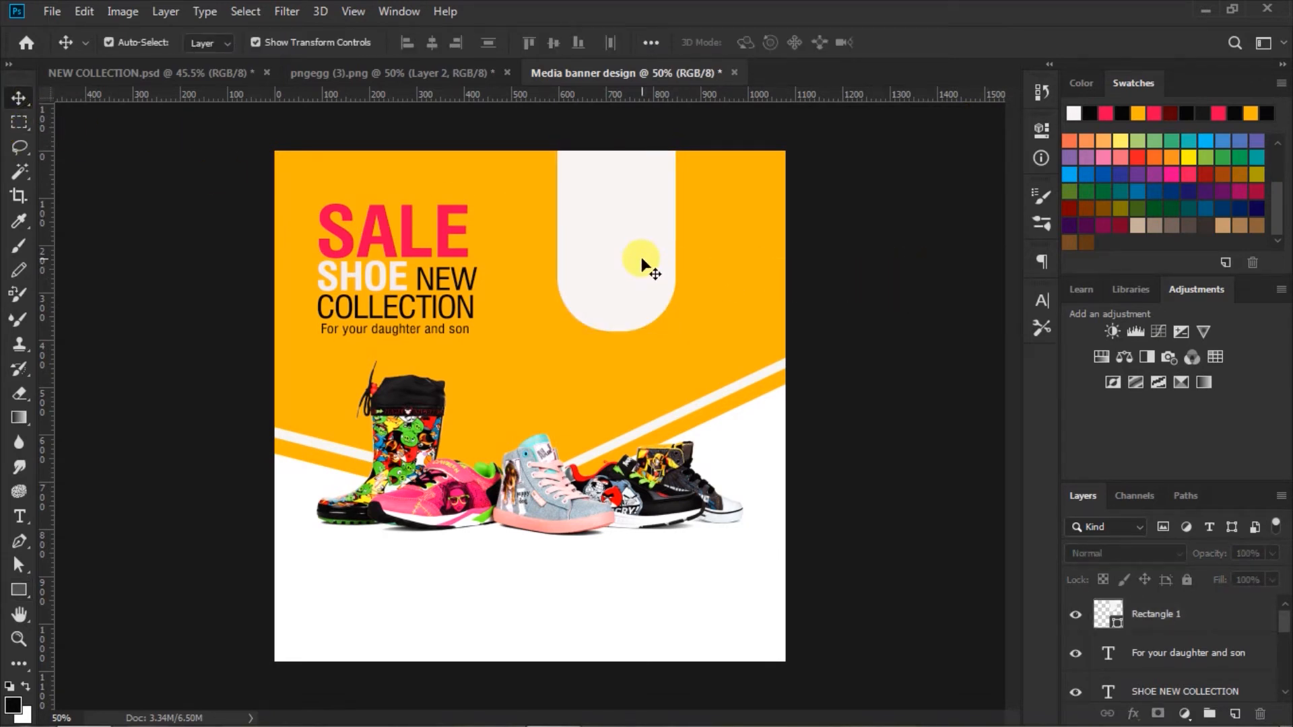
# Step: Add the text "45%" in pink-red Swis721 Cn BT Bold at 130 pt and position it inside the off-white tag
pyautogui.click(20, 517)
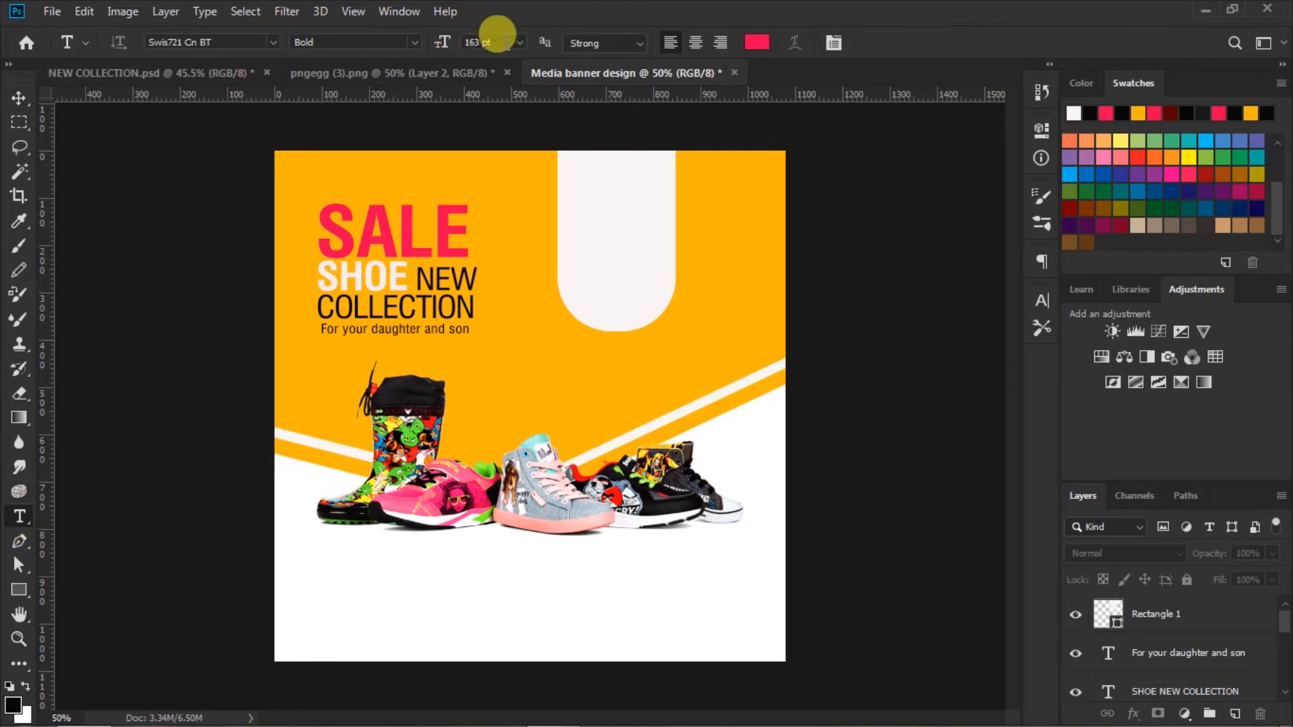
pyautogui.click(478, 42)
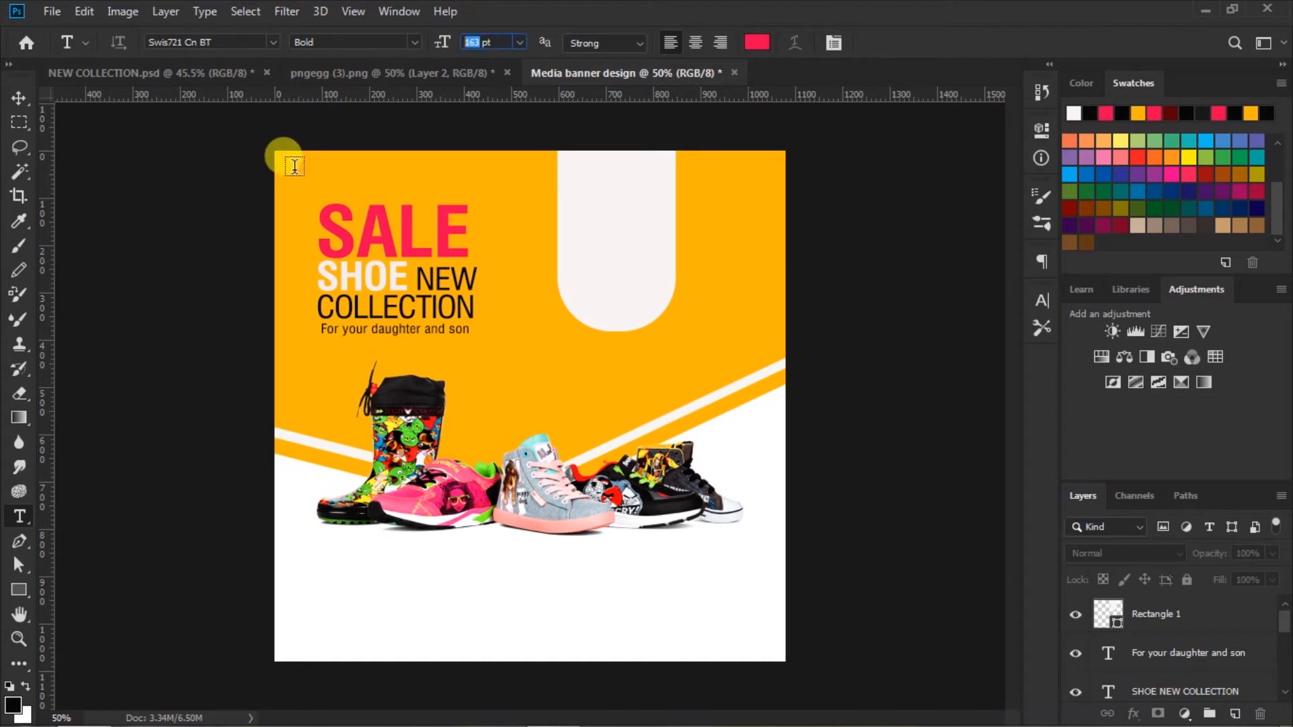
pyautogui.write('1')
pyautogui.press('Return')
pyautogui.click(570, 234)
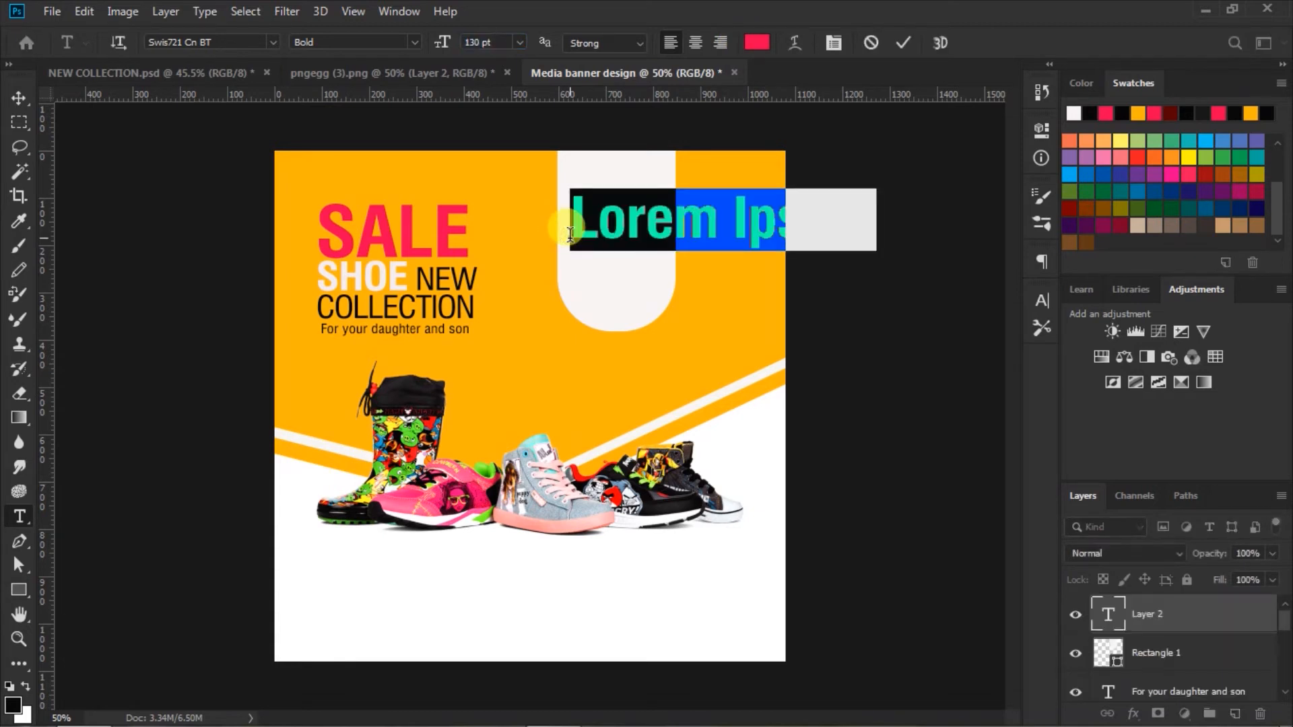
pyautogui.write('45')
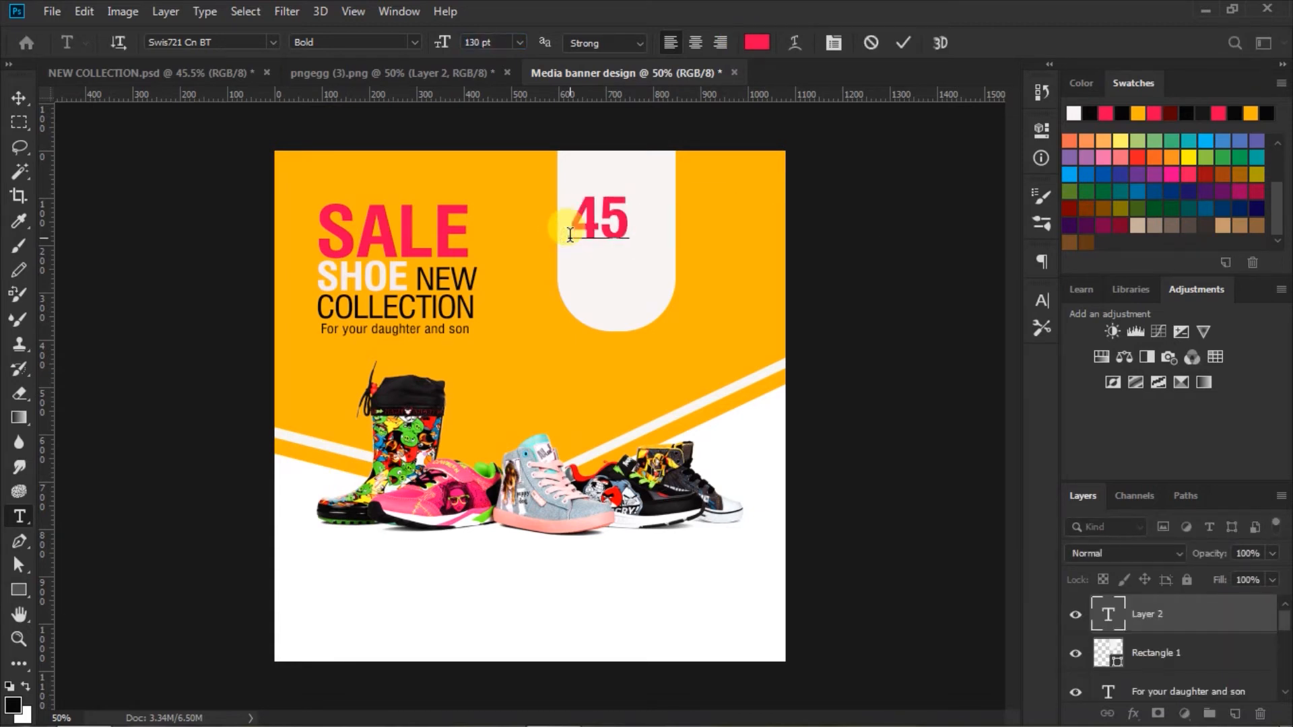
pyautogui.write('%')
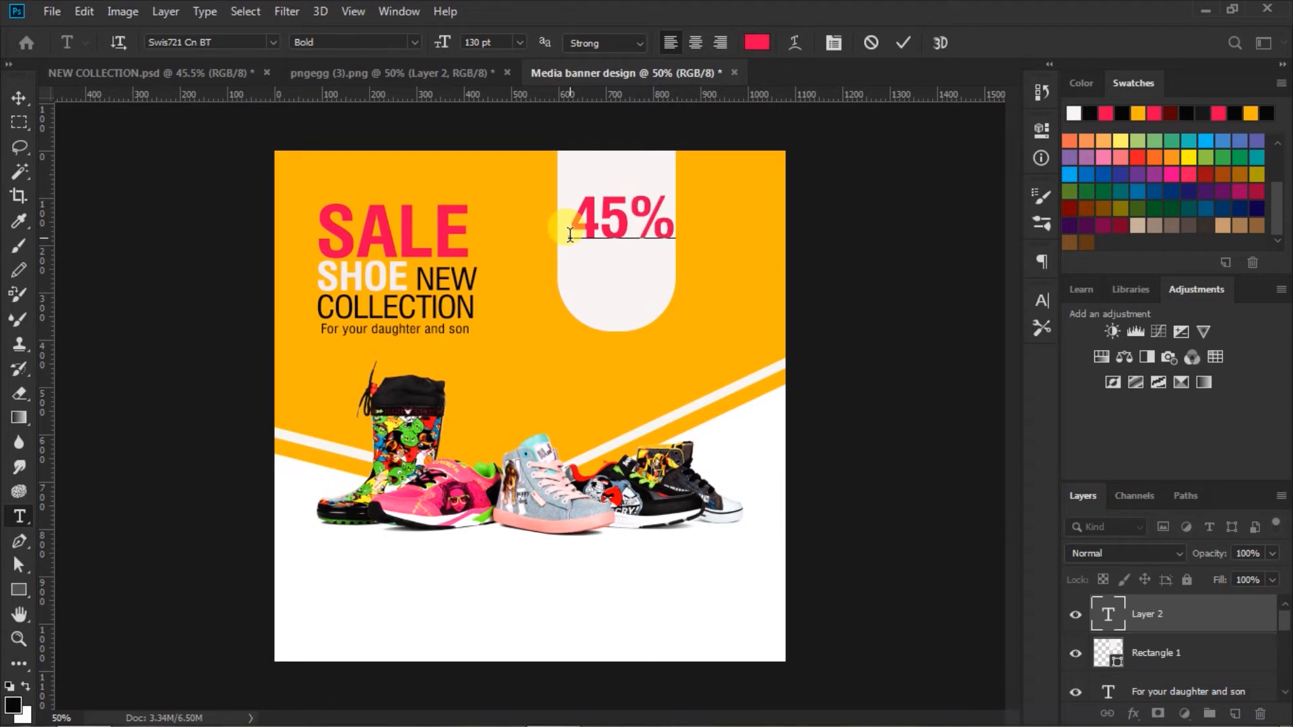
pyautogui.moveTo(608, 266); pyautogui.dragTo(605, 275)
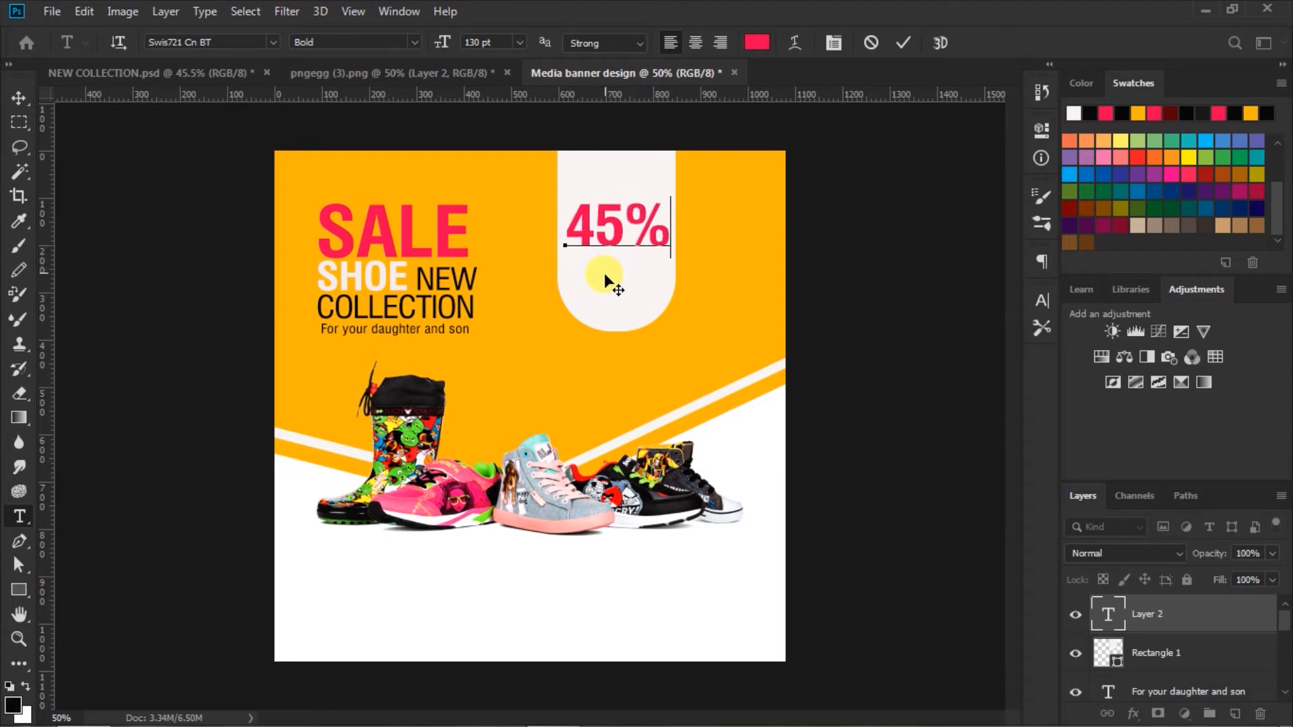
# Step: Change only the percent sign to the Roman style and move the 45% text slightly down in the tag
pyautogui.moveTo(624, 232); pyautogui.dragTo(741, 236)
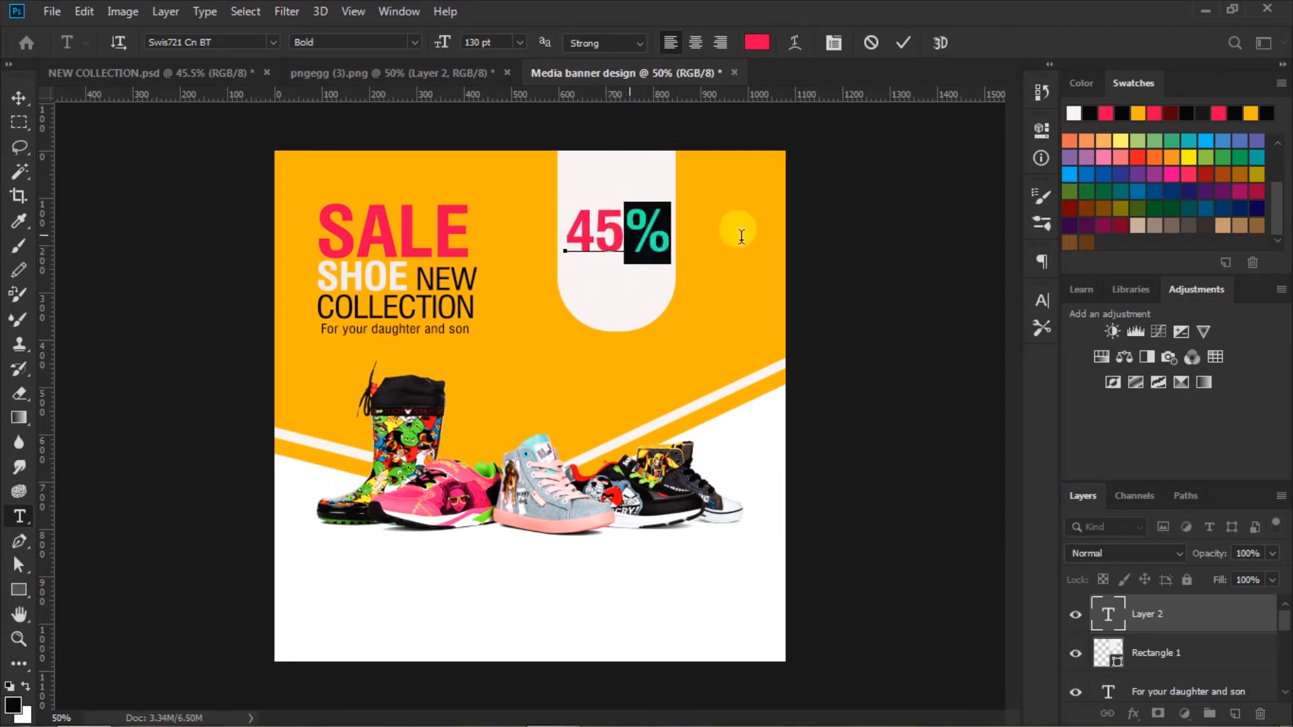
pyautogui.click(411, 42)
pyautogui.click(398, 59)
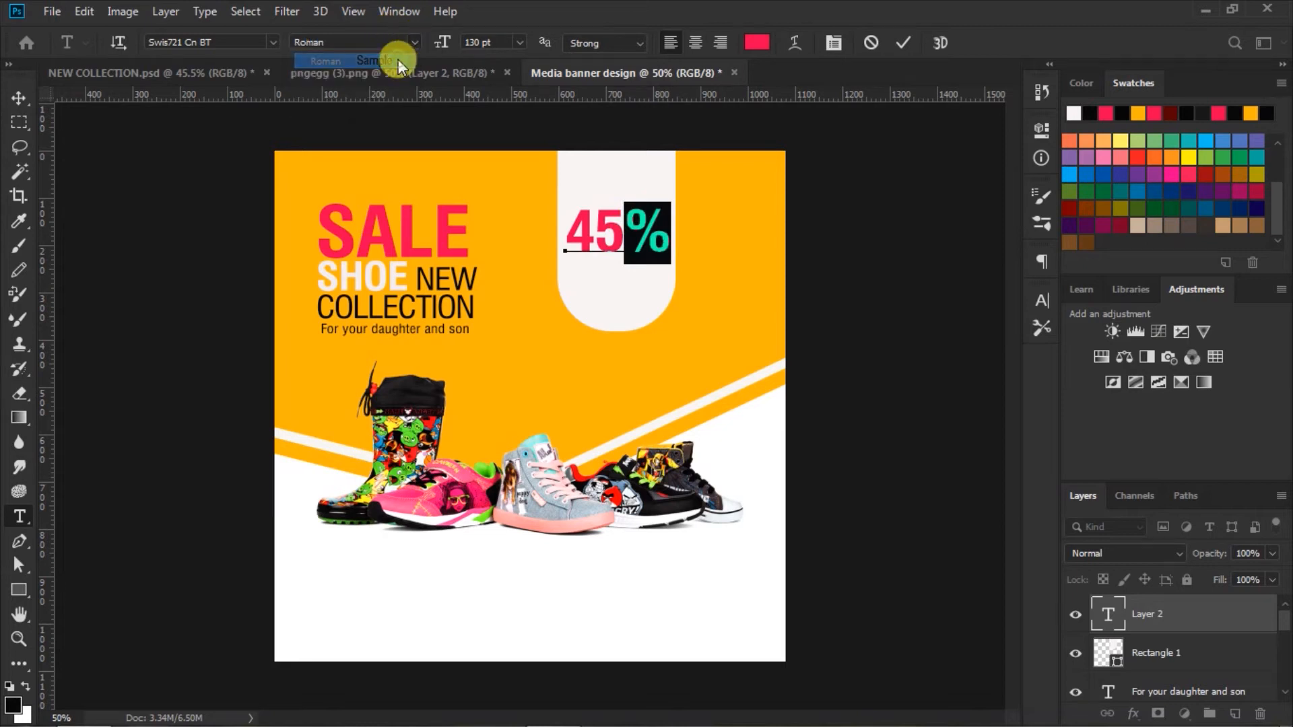
pyautogui.click(903, 43)
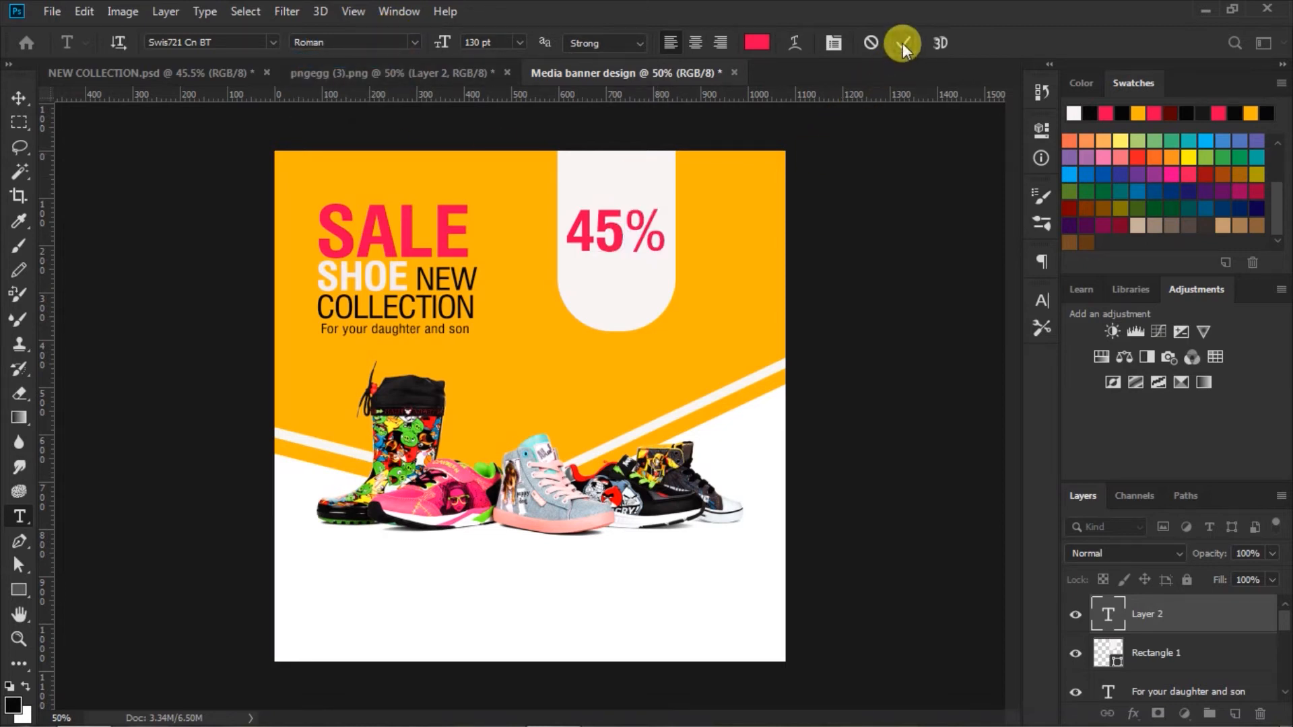
pyautogui.click(18, 98)
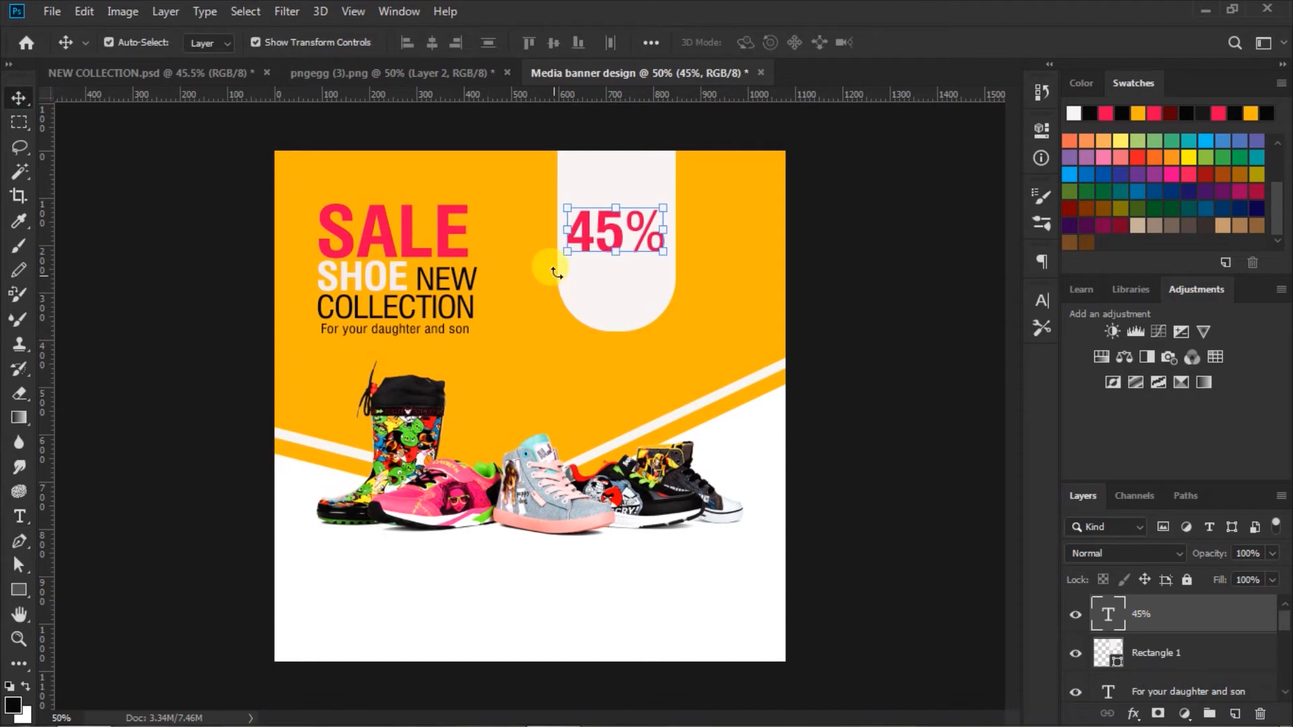
pyautogui.moveTo(615, 233); pyautogui.dragTo(617, 251)
pyautogui.click(911, 293)
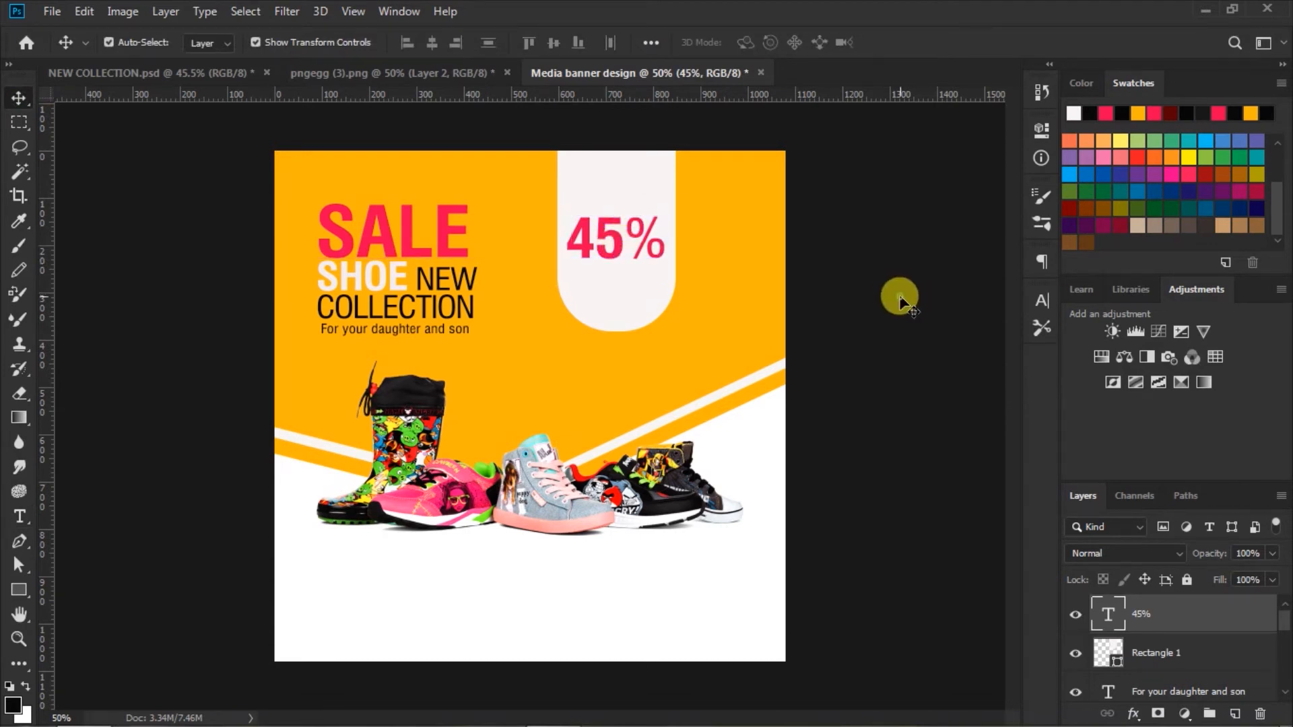
# Step: Add the text "UP TO" in Roman at 60 pt and place it just above 45% in the tag
pyautogui.click(22, 513)
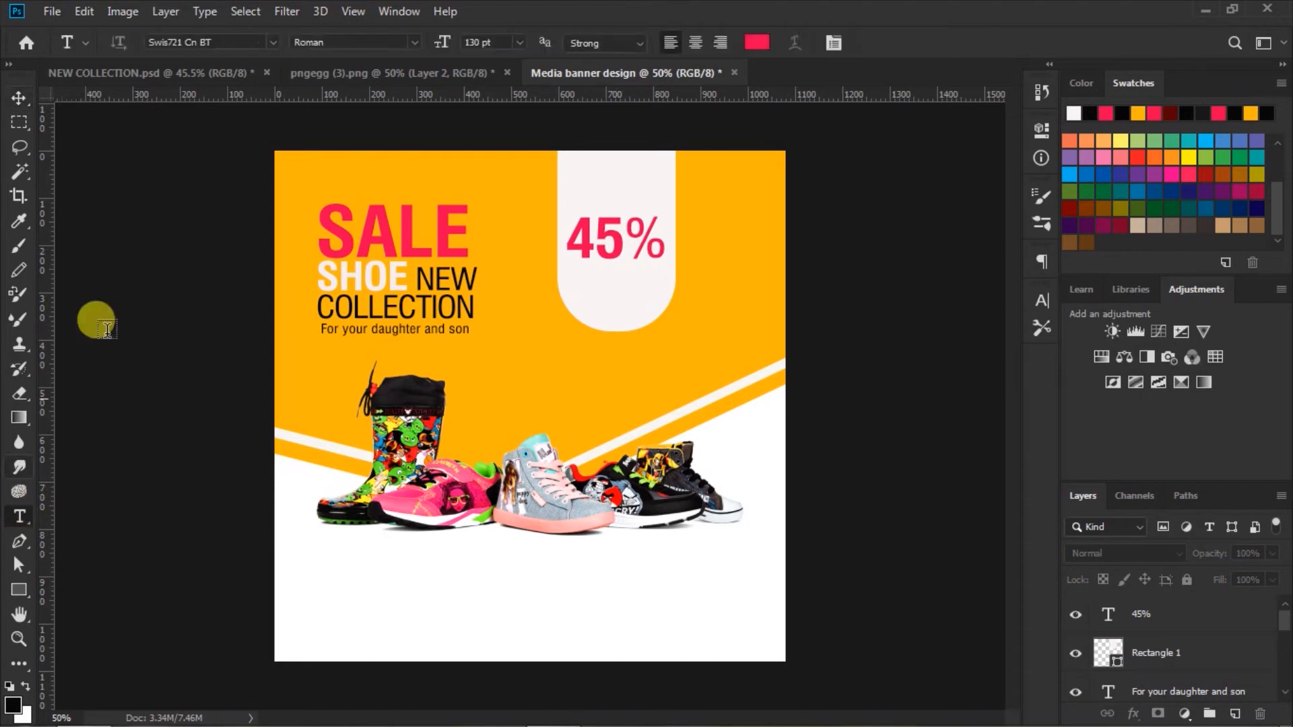
pyautogui.click(523, 42)
pyautogui.click(487, 269)
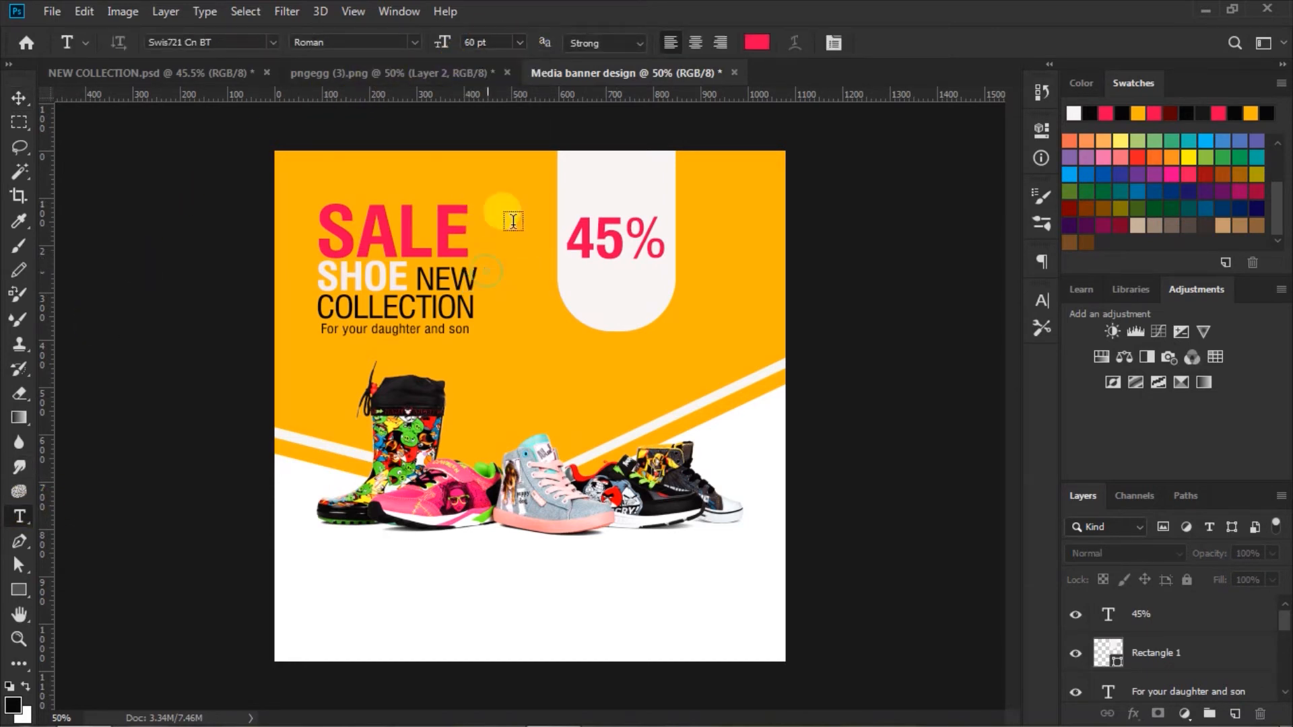
pyautogui.click(572, 187)
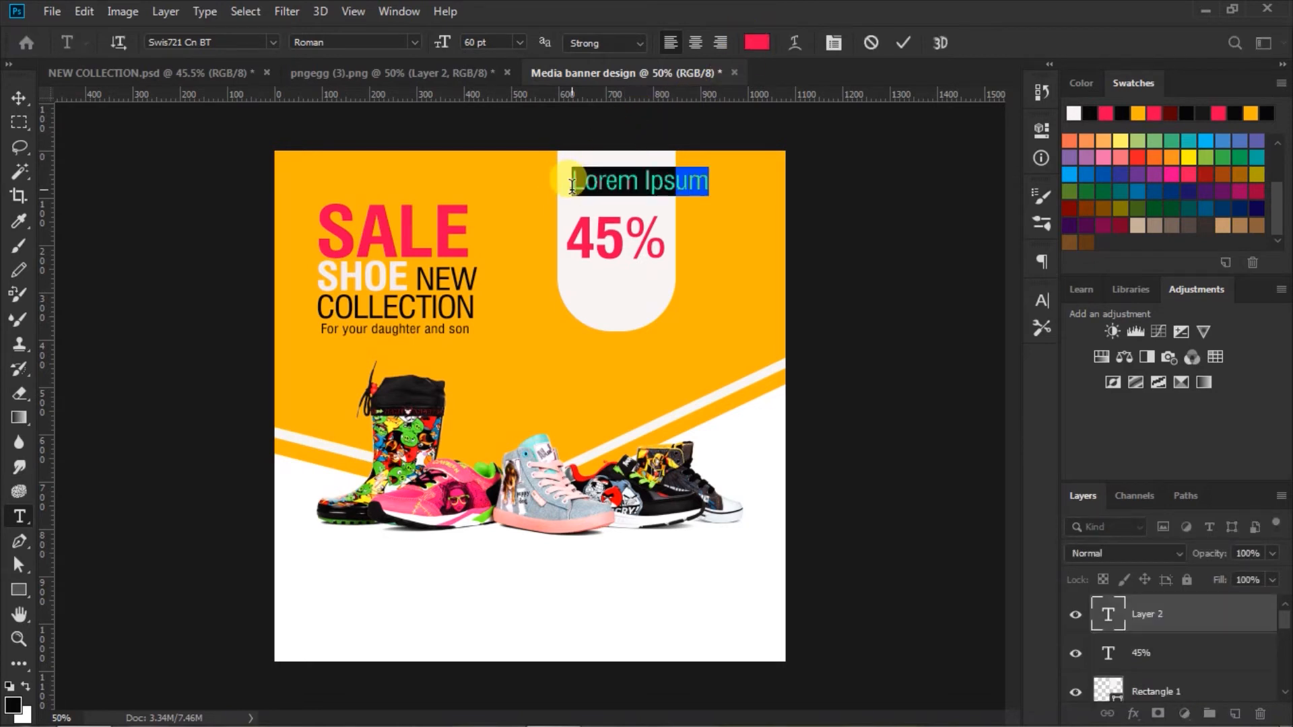
pyautogui.write('up')
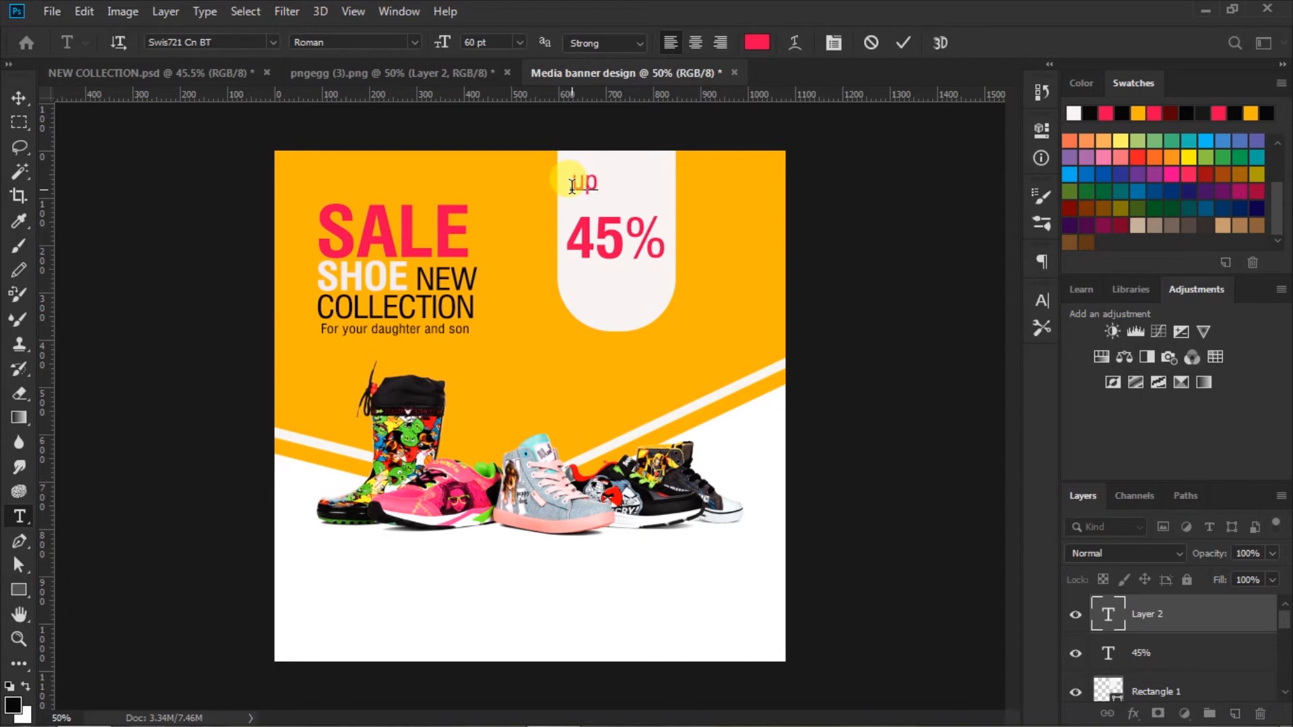
pyautogui.press('BackSpace')
pyautogui.press('BackSpace')
pyautogui.write('UP TO')
pyautogui.moveTo(606, 205); pyautogui.dragTo(609, 222)
pyautogui.click(902, 44)
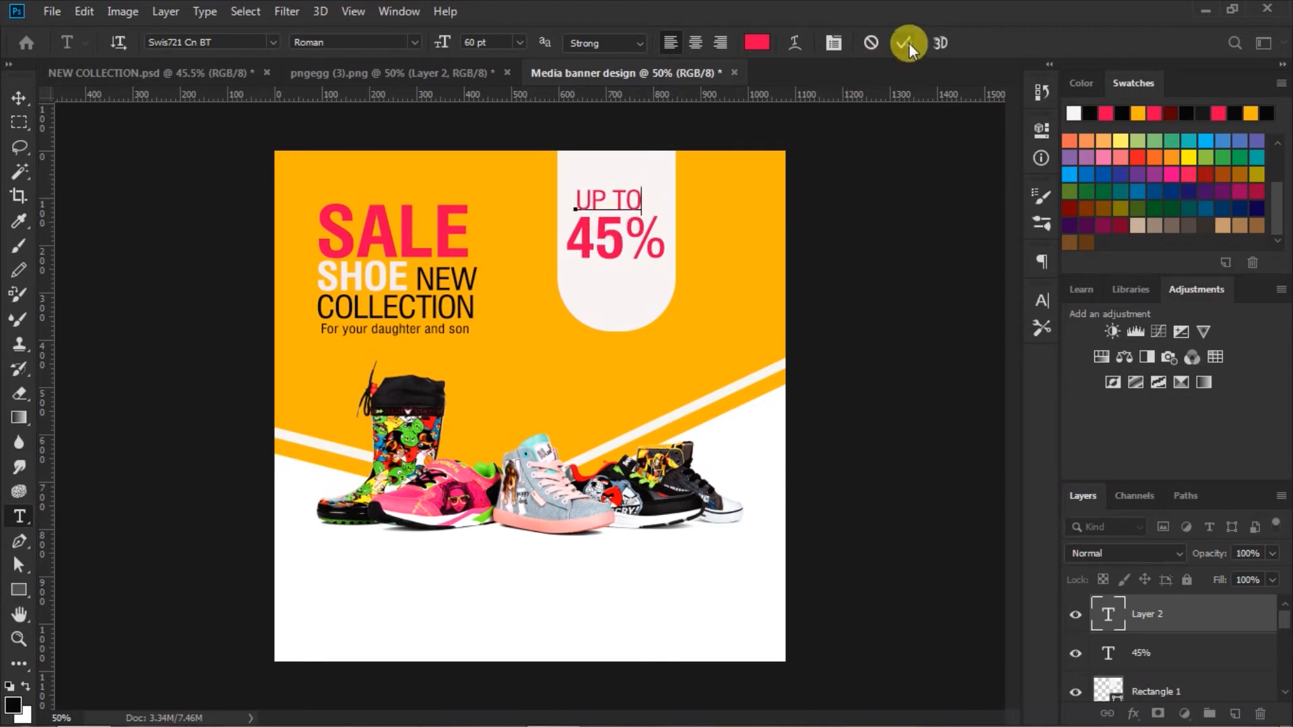
# Step: Duplicate the UP TO text, move the copy below 45%, replace its wording with "OFF" and centre it under the number
pyautogui.click(19, 100)
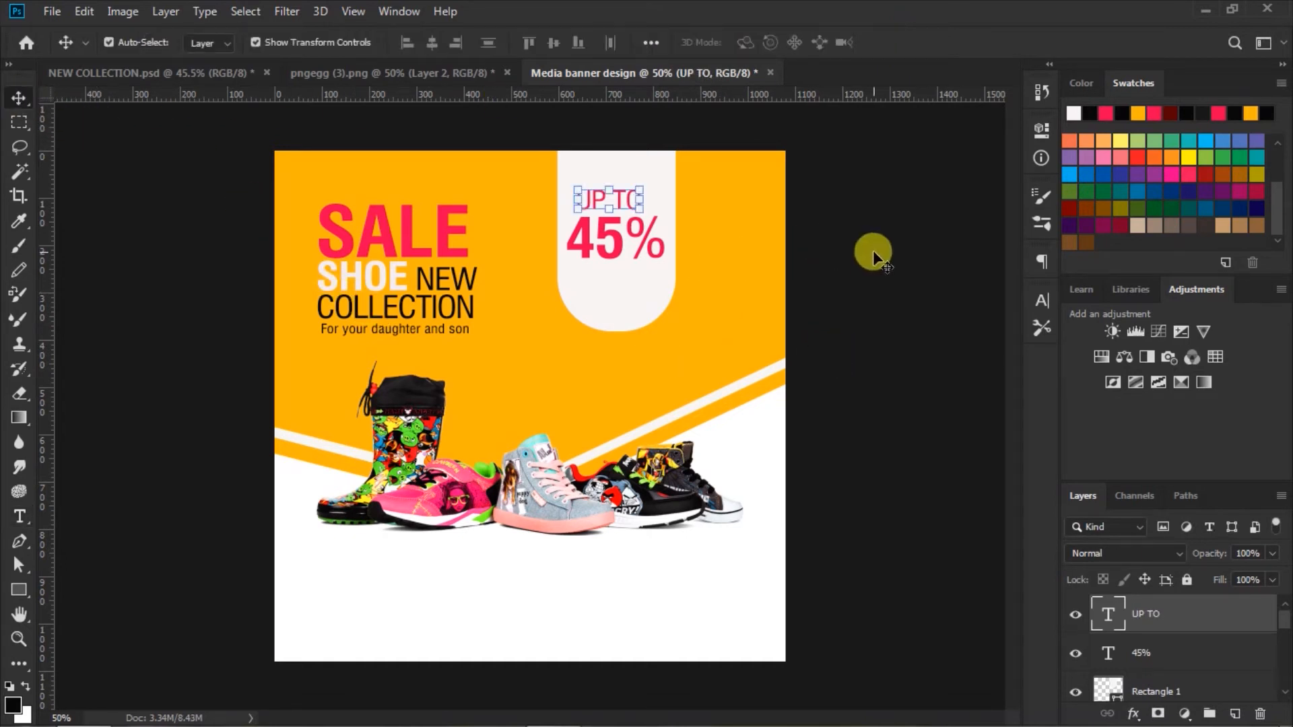
pyautogui.hotkey('ctrl', 'j')
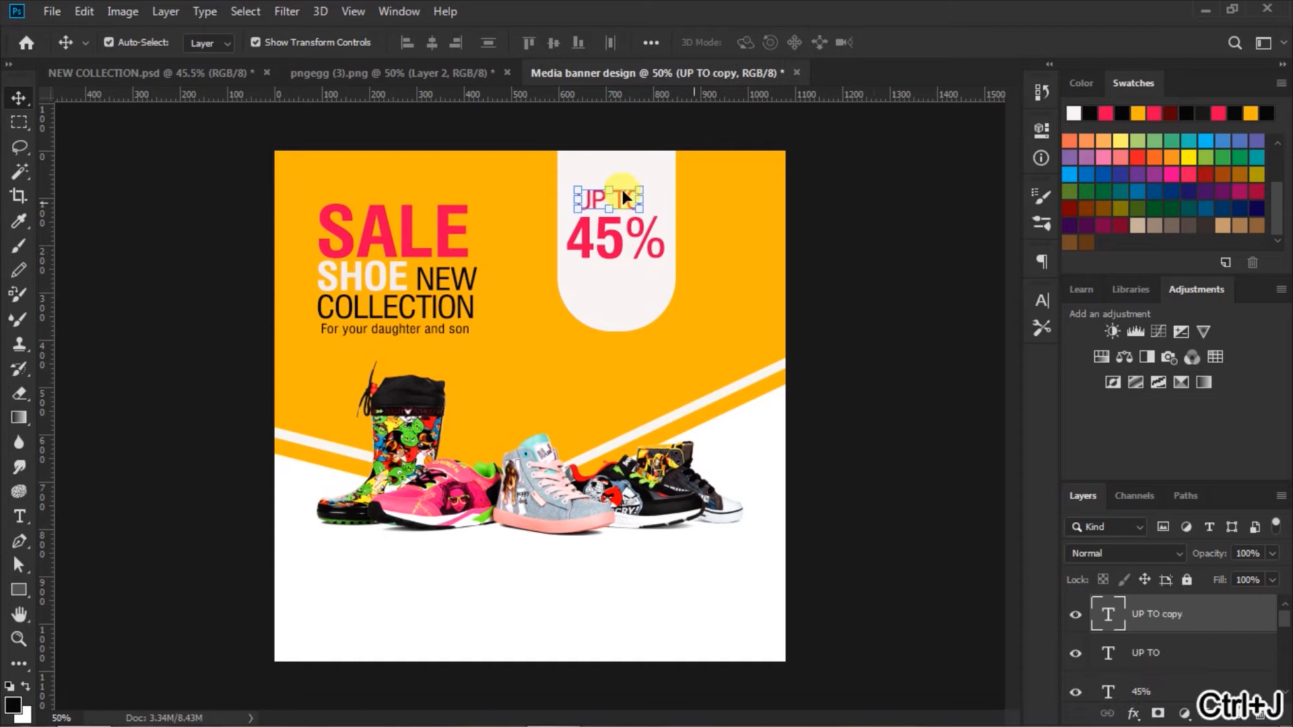
pyautogui.moveTo(618, 202); pyautogui.dragTo(614, 276)
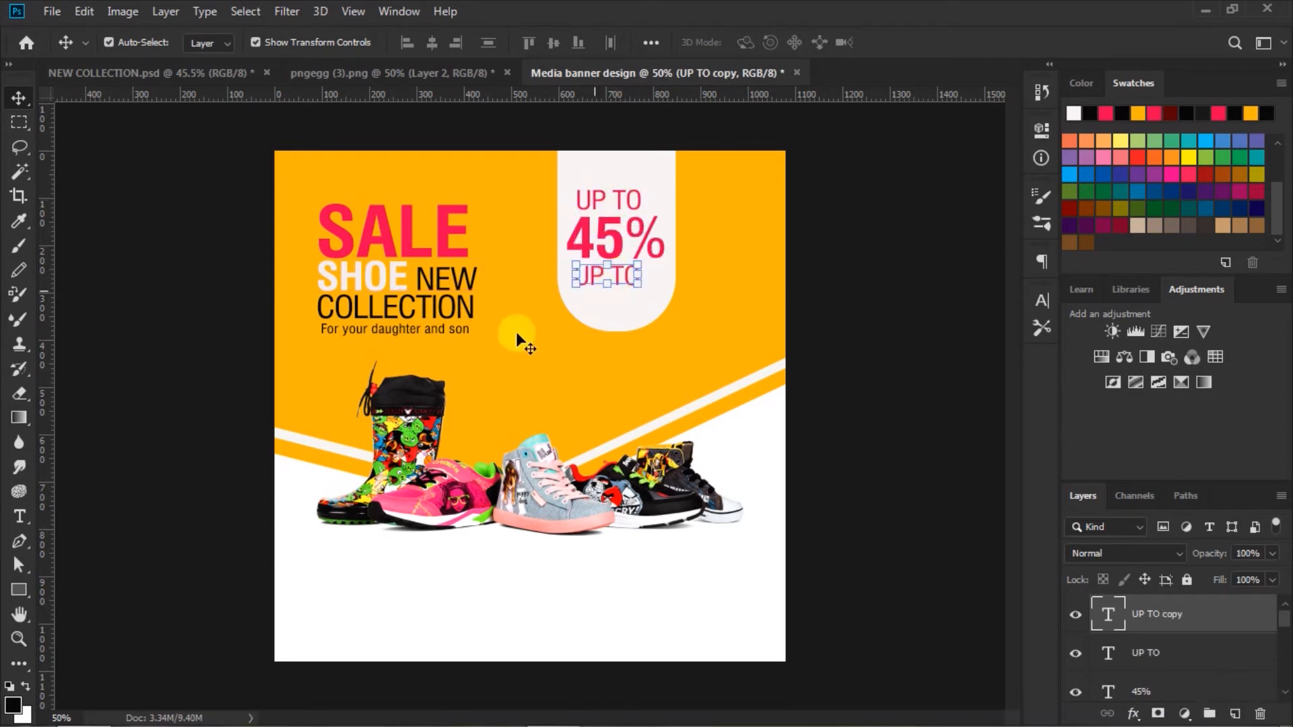
pyautogui.click(15, 519)
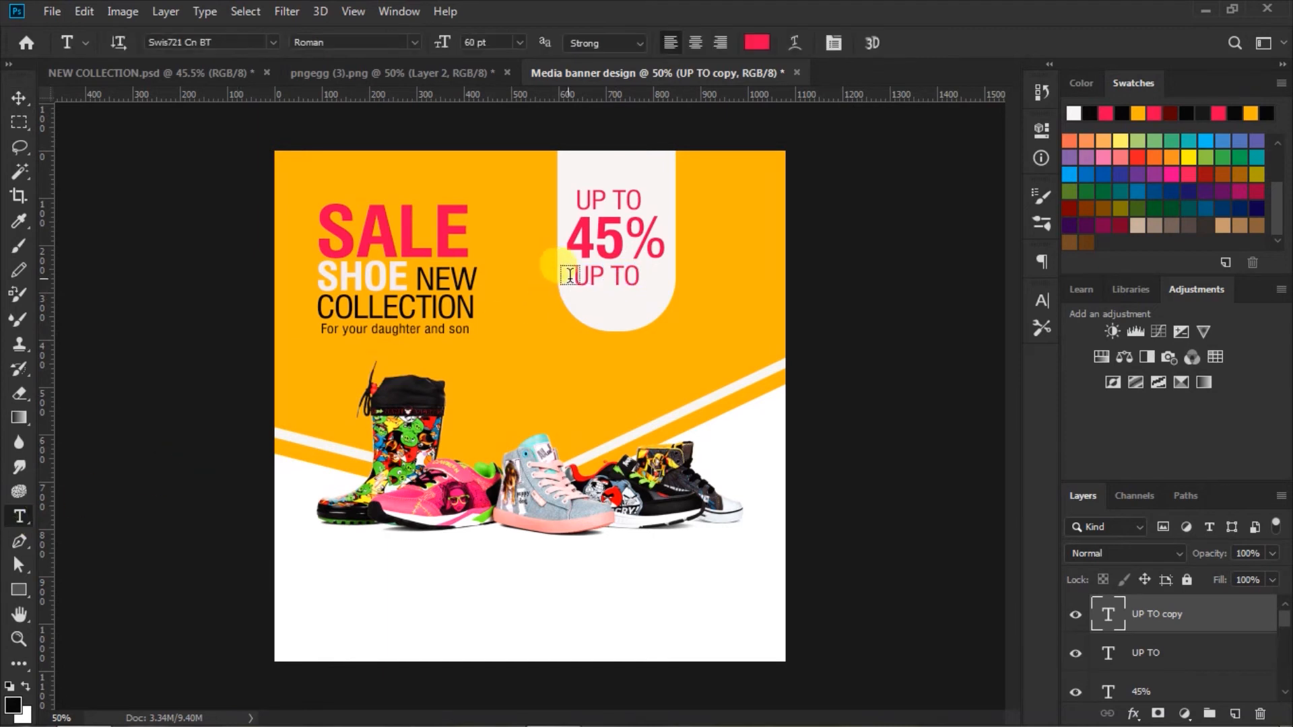
pyautogui.moveTo(575, 276); pyautogui.dragTo(886, 269)
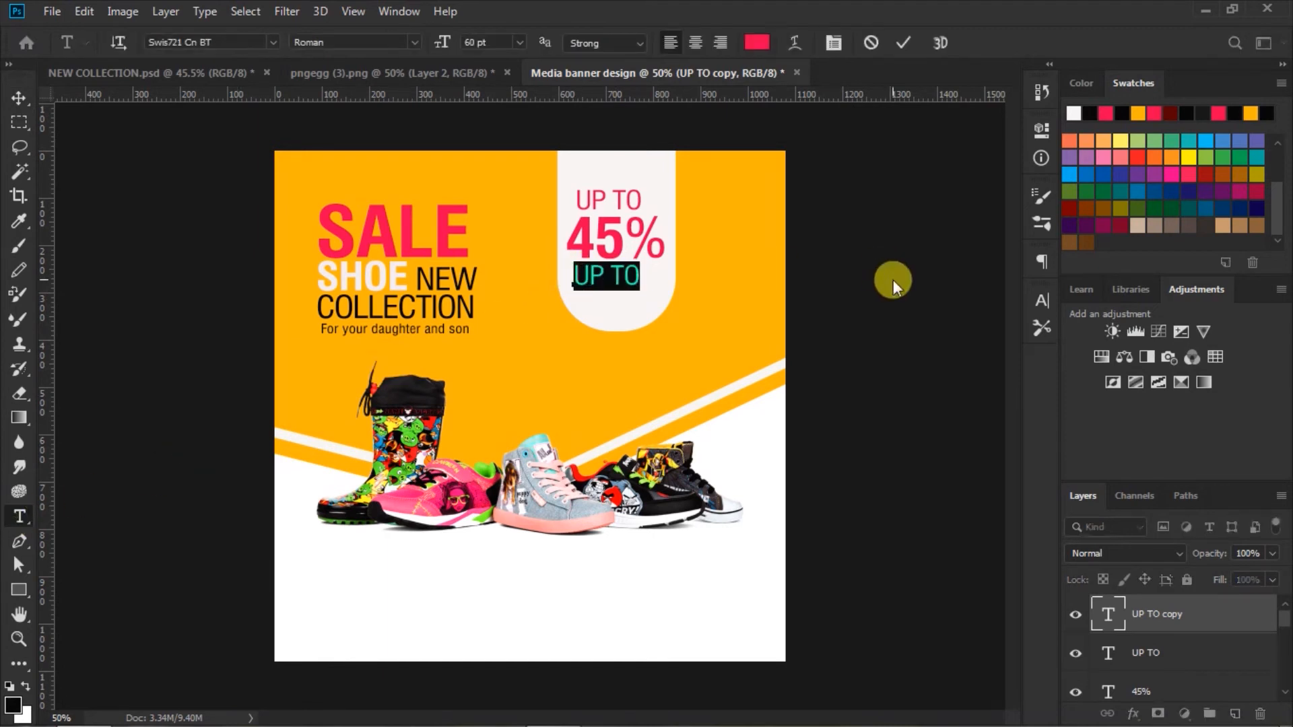
pyautogui.write('OFF')
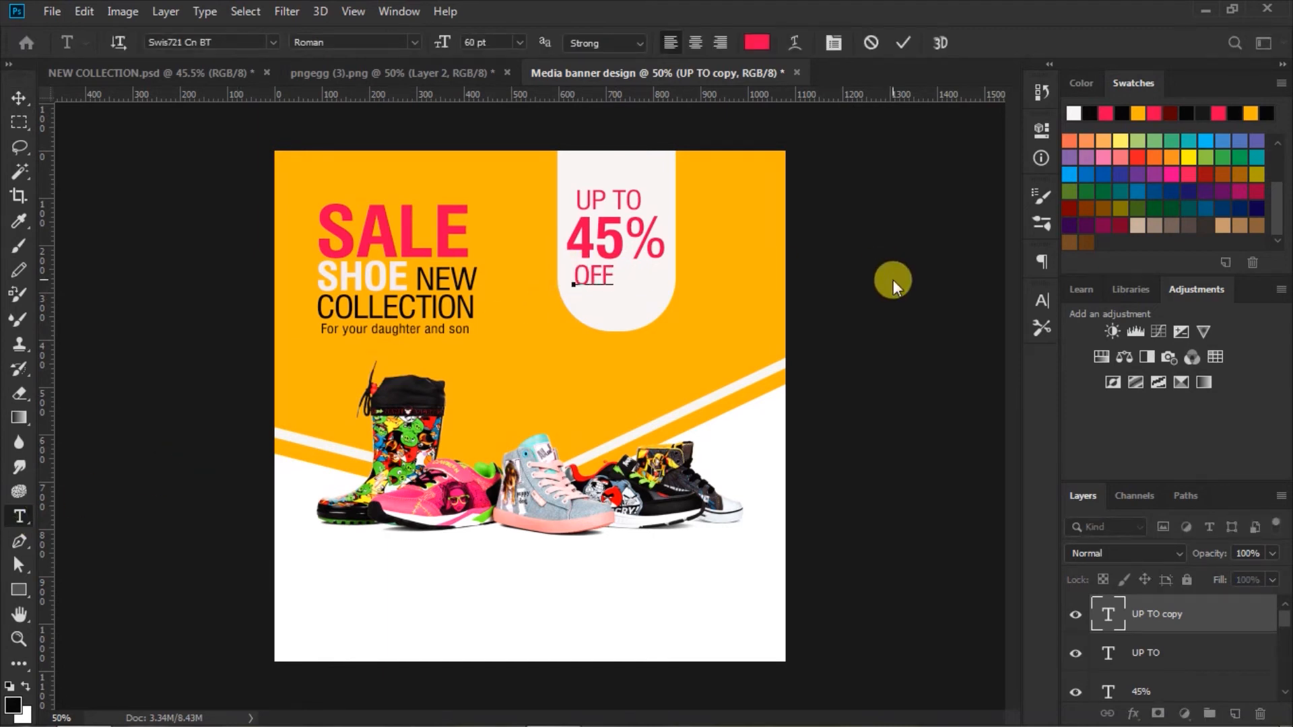
pyautogui.moveTo(631, 306); pyautogui.dragTo(627, 306)
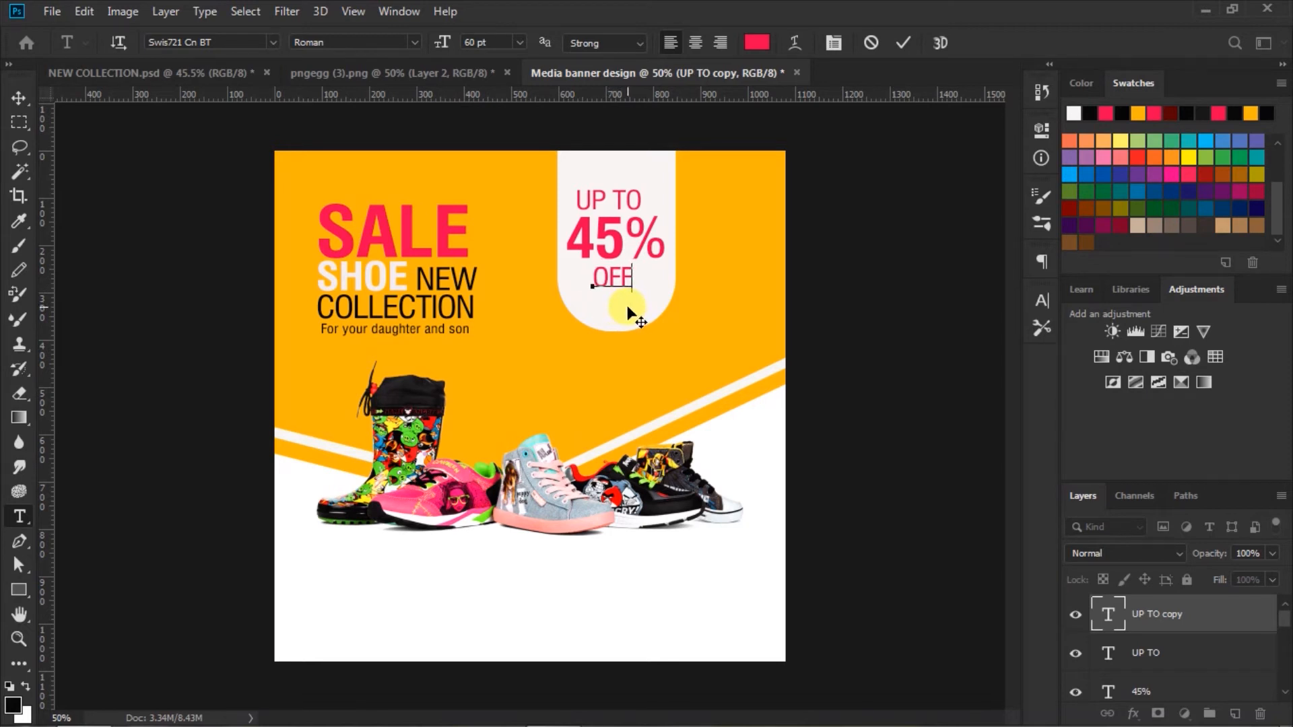
pyautogui.click(906, 42)
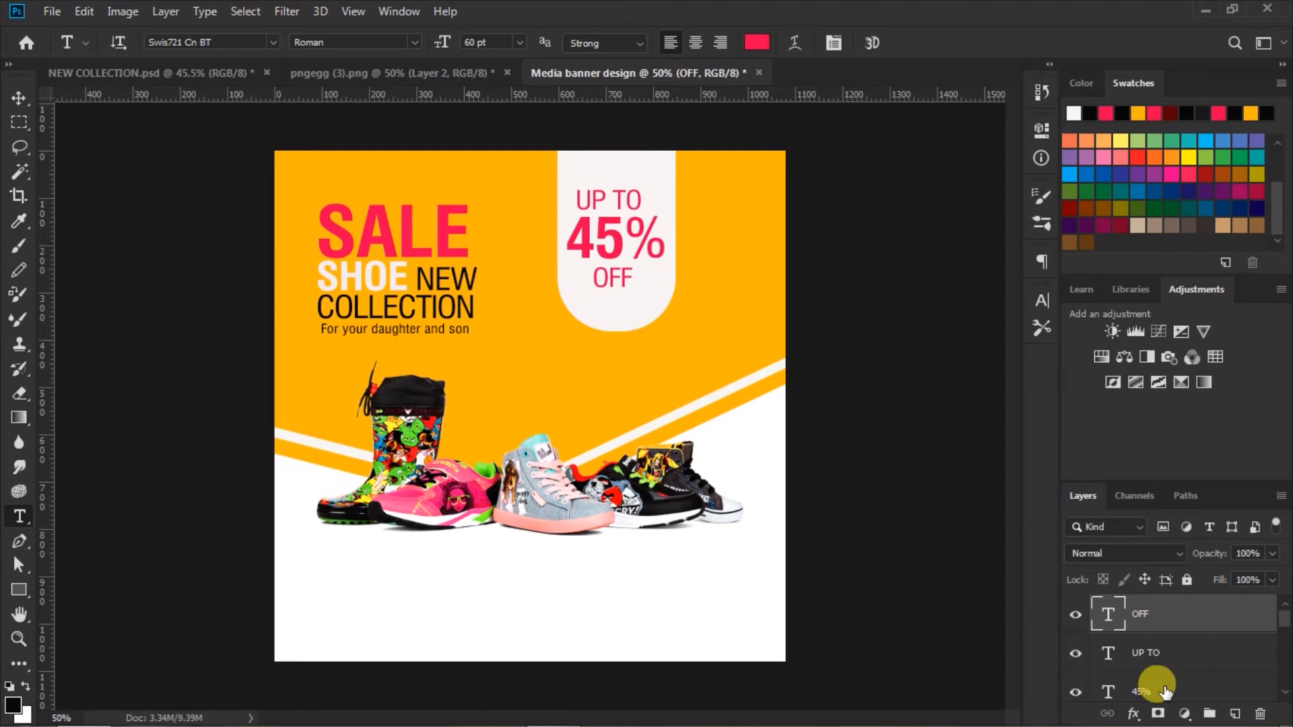
# Step: Align the OFF, UP TO and 45% text layers on their horizontal centres and nudge them slightly right to centre them in the tag
pyautogui.keyDown('shift'); pyautogui.click(1144, 691); pyautogui.keyUp('shift')
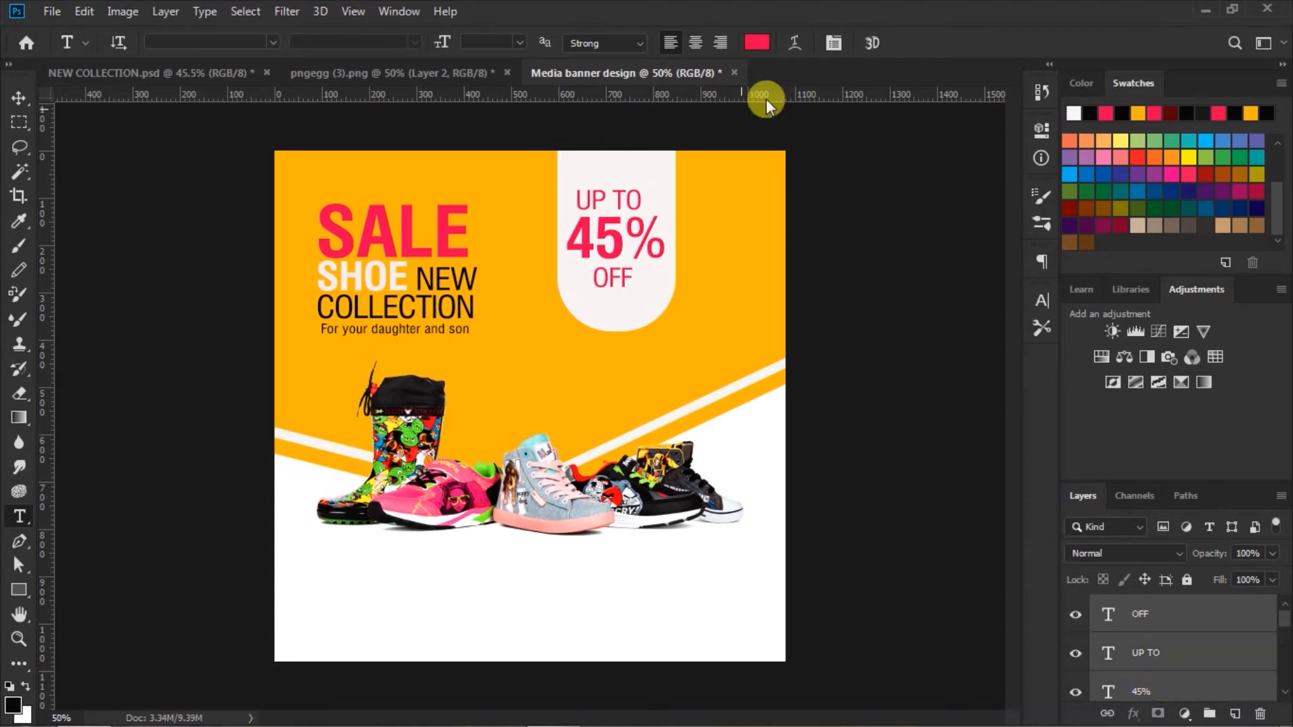
pyautogui.click(19, 98)
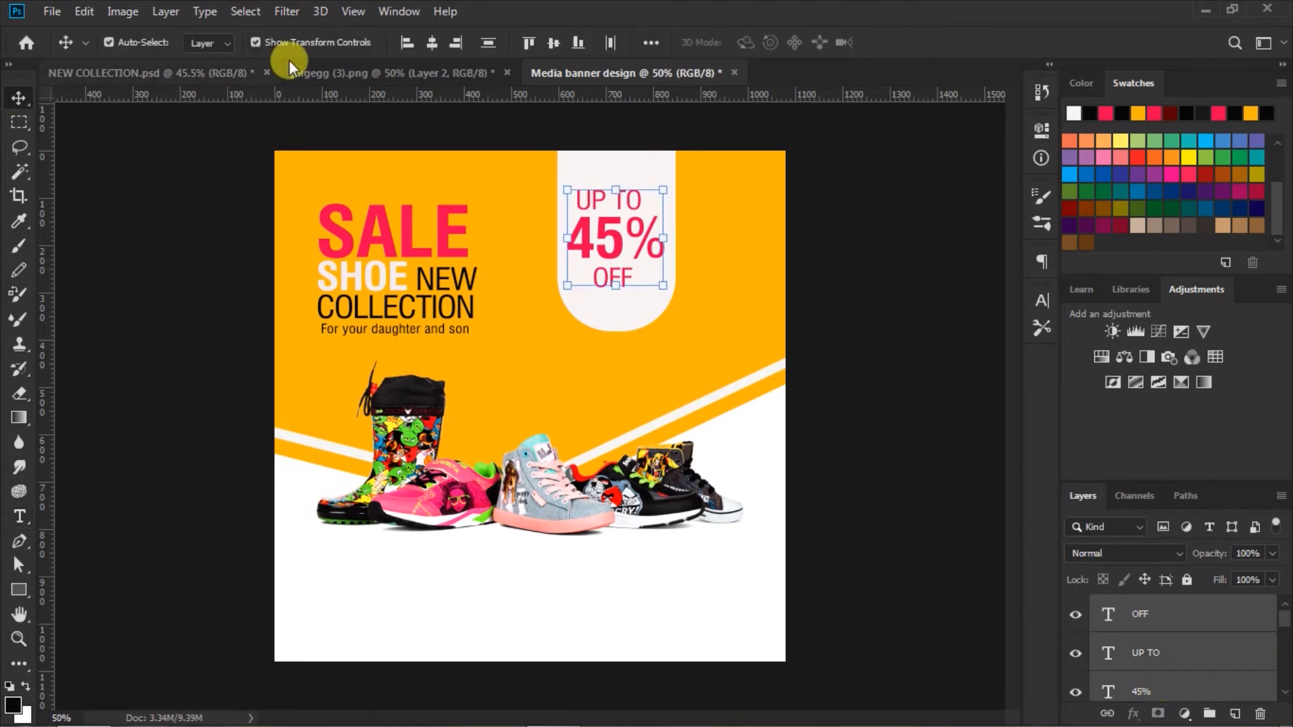
pyautogui.click(431, 43)
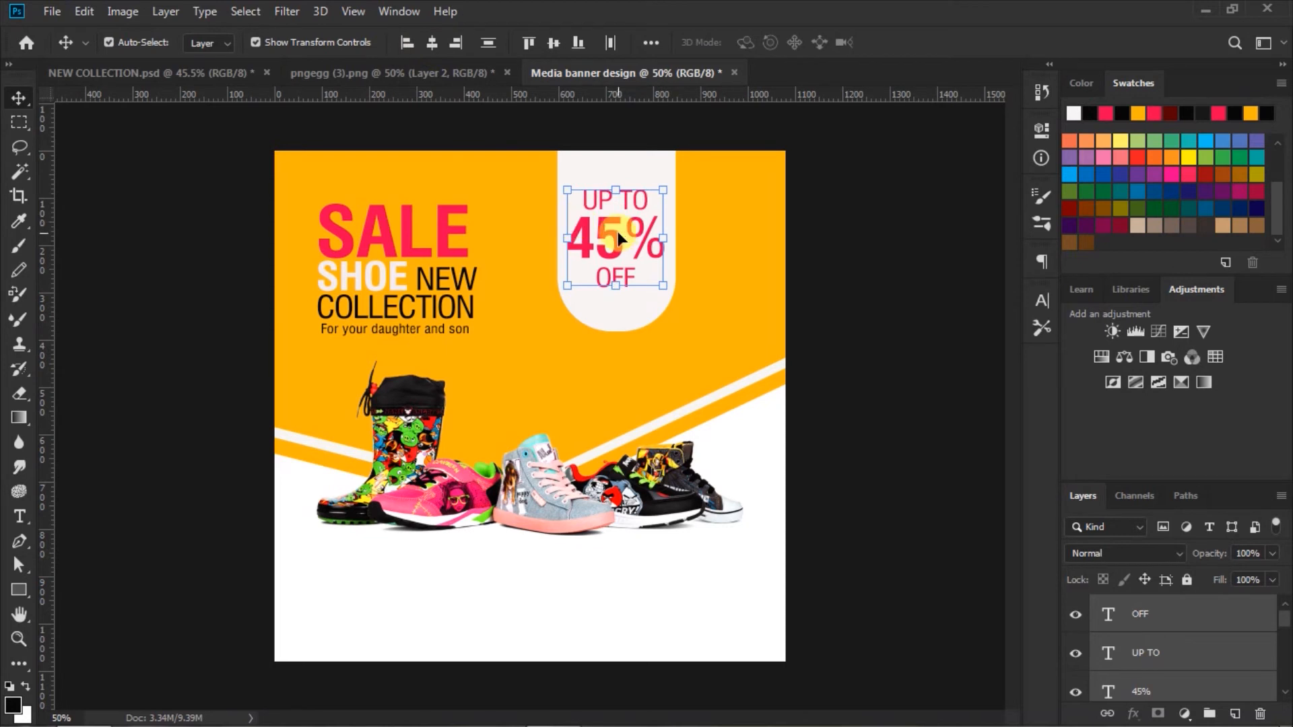
pyautogui.press('Right')
pyautogui.press('Right')
pyautogui.press('Right')
pyautogui.press('Right')
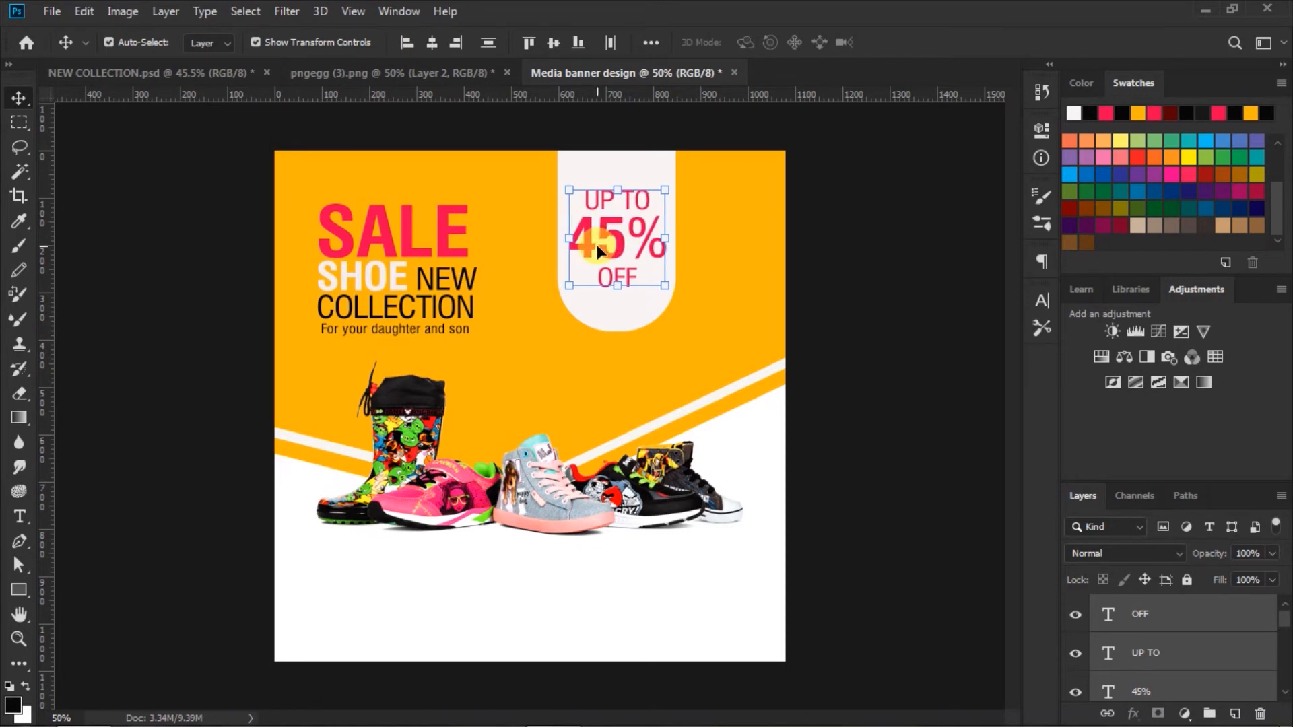
pyautogui.press('Left')
pyautogui.press('Left')
pyautogui.press('Left')
pyautogui.press('Left')
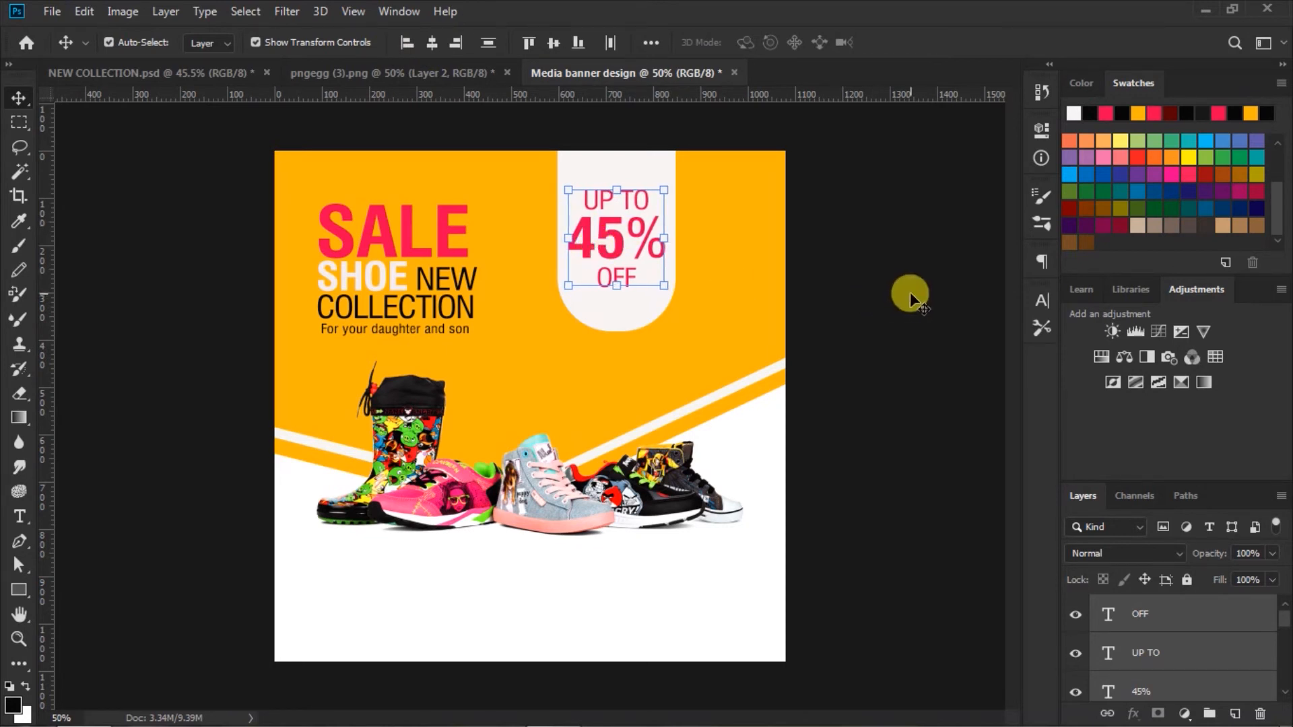
pyautogui.click(910, 292)
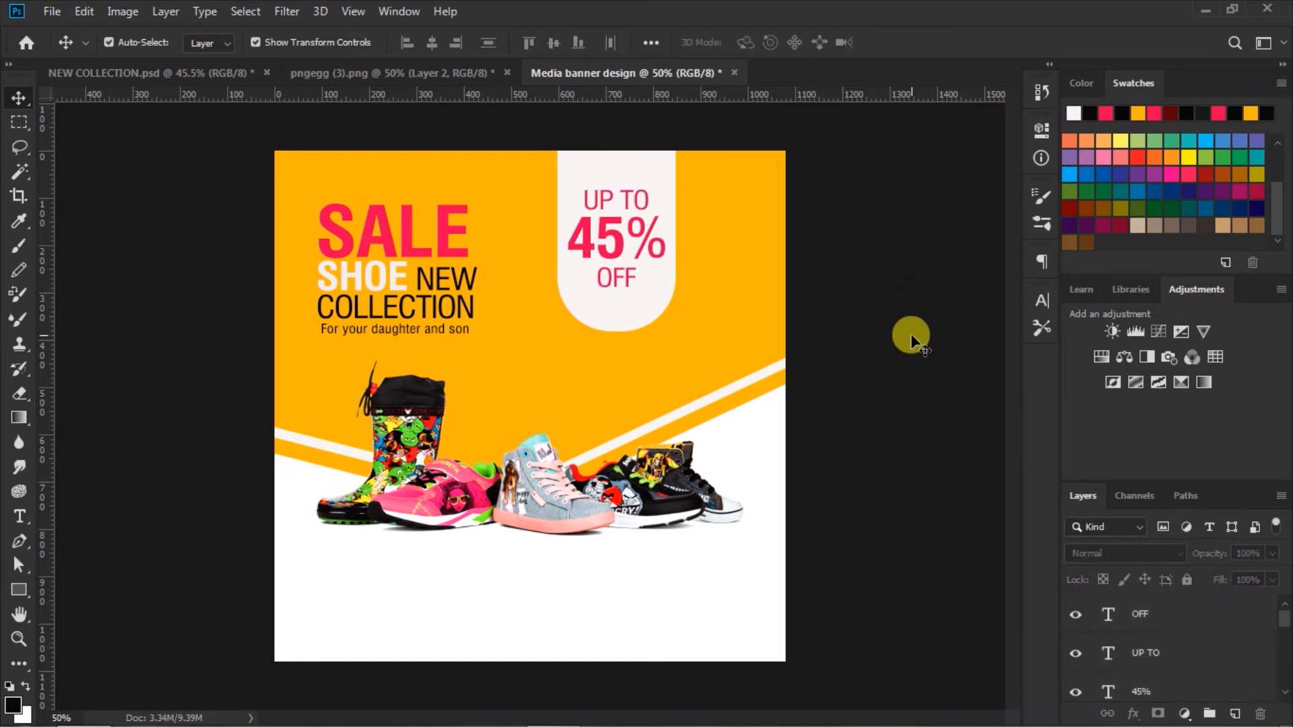
# Step: Add a 16 px gradient stroke positioned outside the rounded discount tag
pyautogui.click(665, 301)
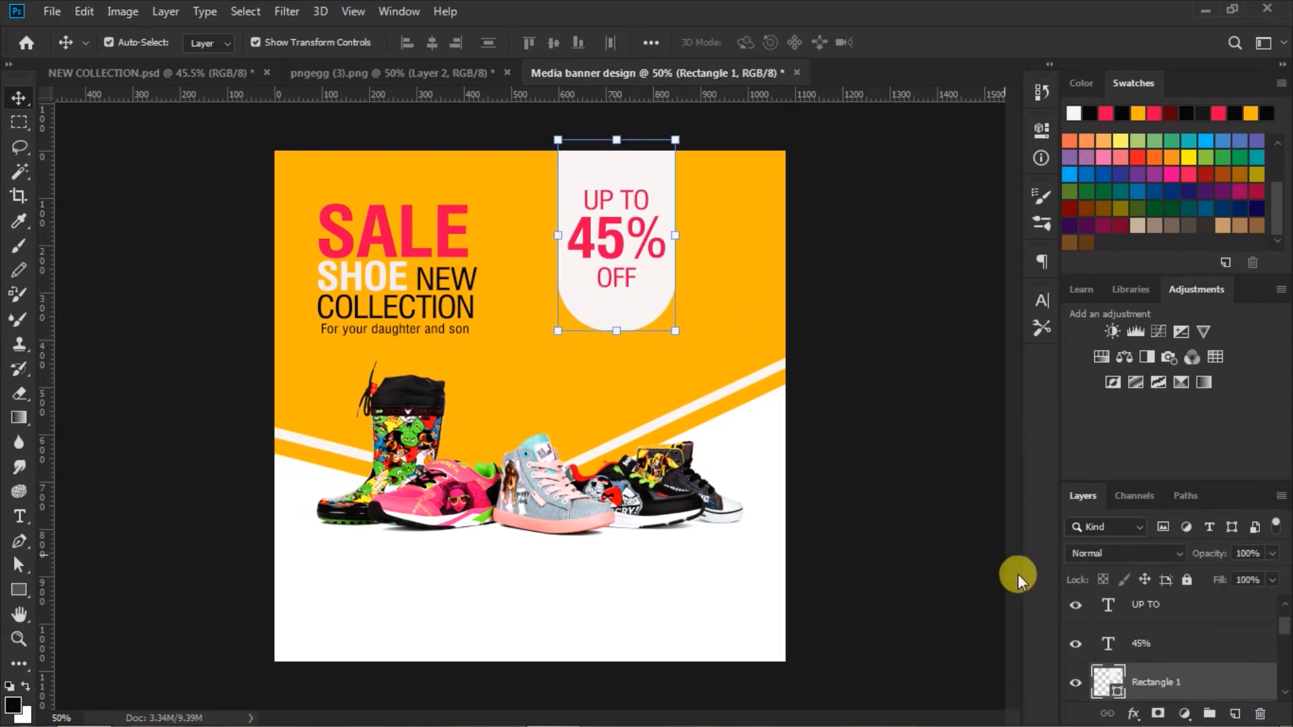
pyautogui.click(1132, 716)
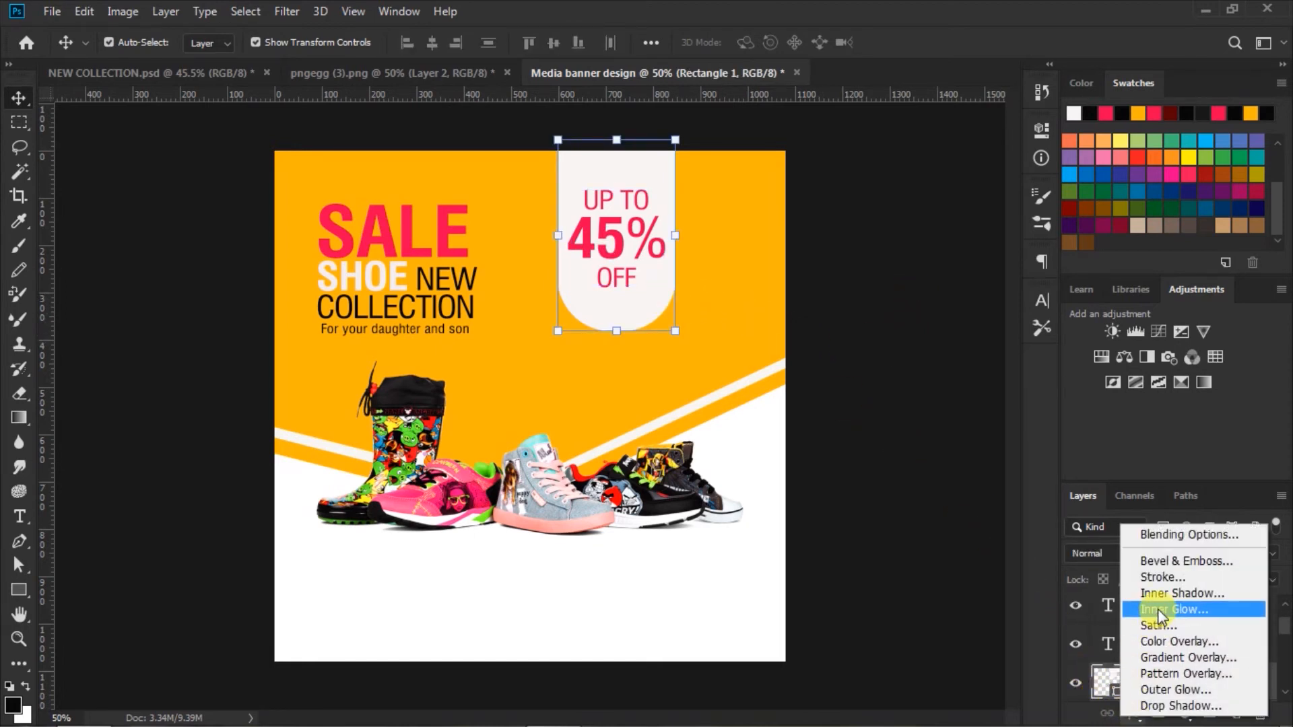
pyautogui.click(1160, 579)
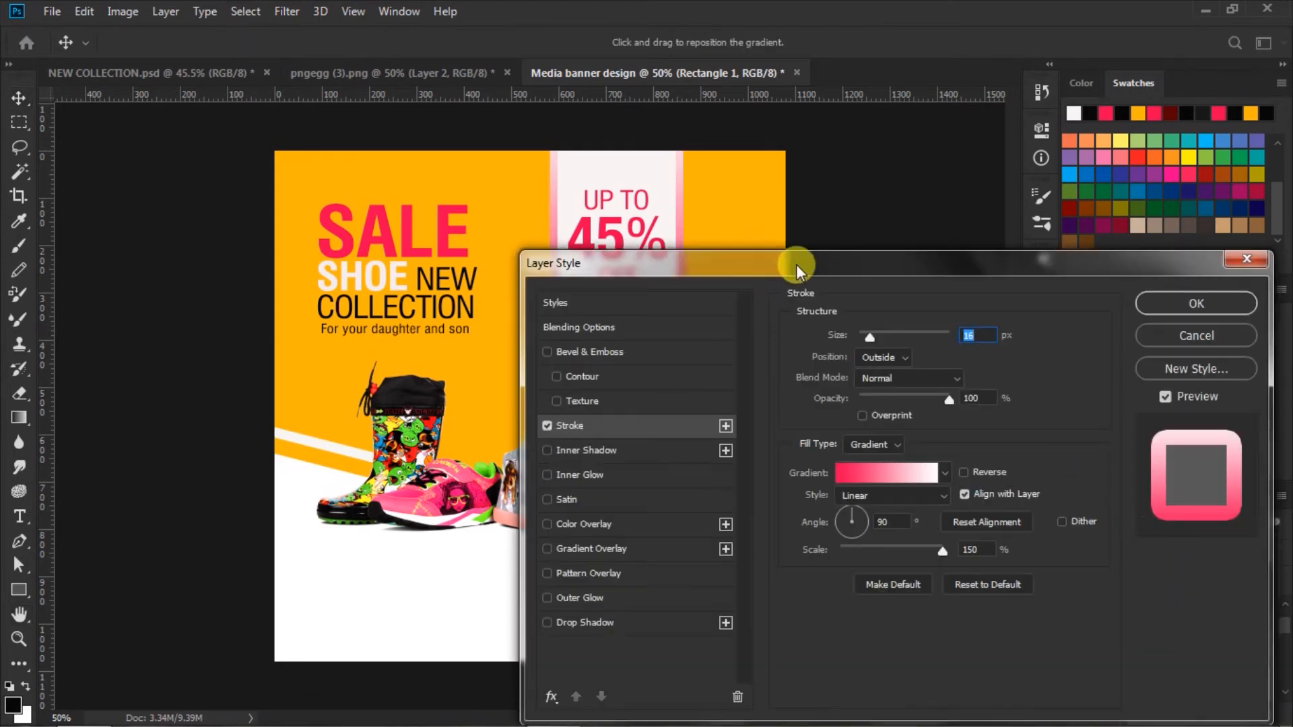
pyautogui.moveTo(796, 264); pyautogui.dragTo(989, 192)
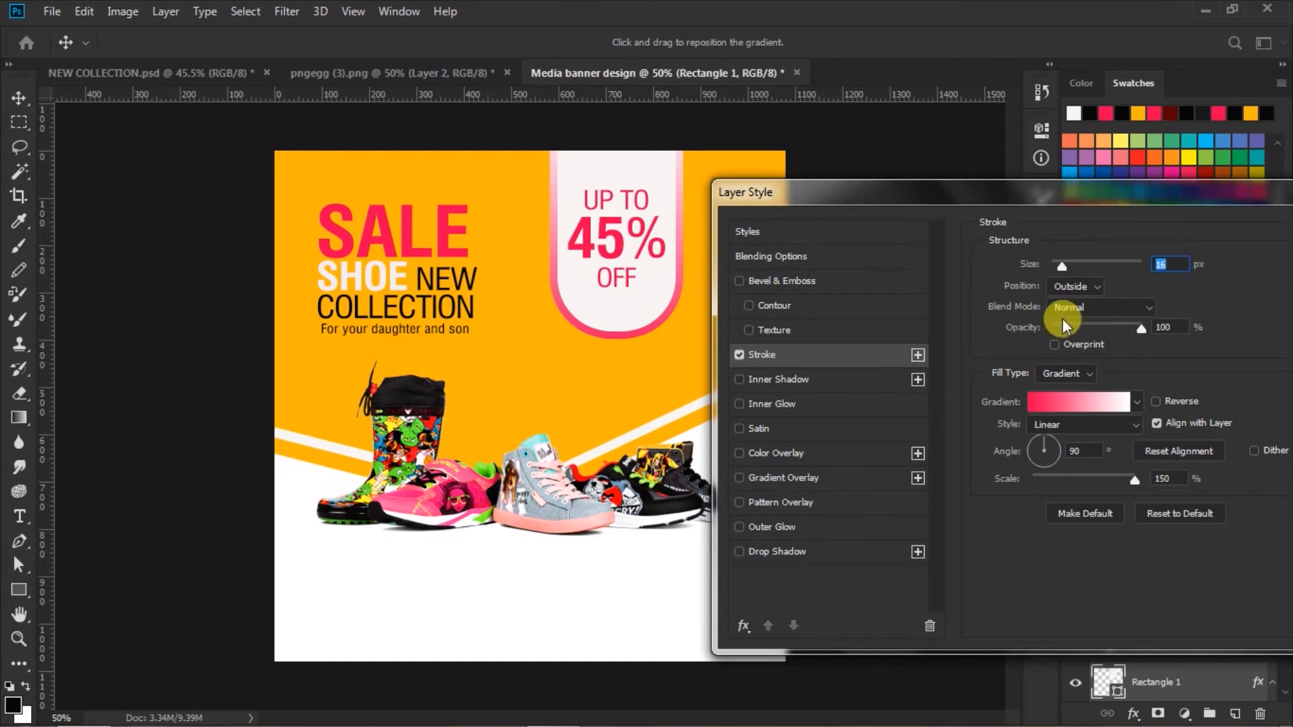
pyautogui.click(1085, 286)
pyautogui.click(1071, 304)
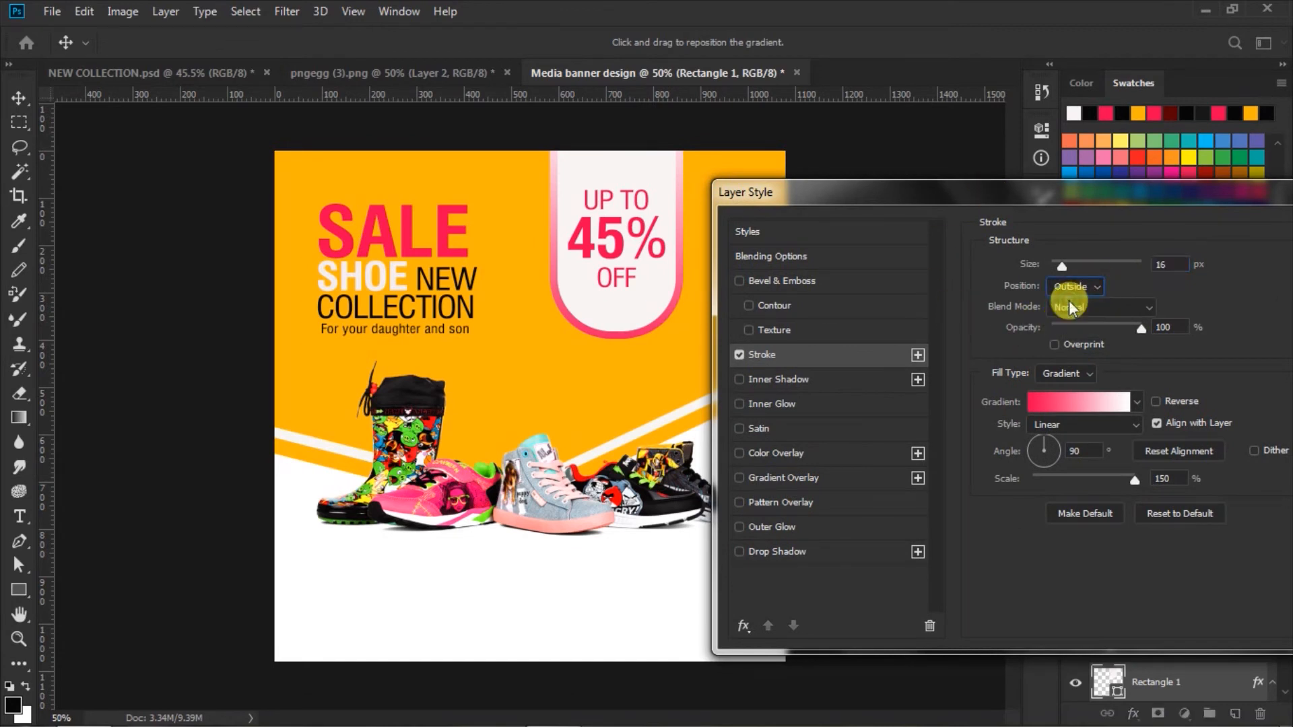
# Step: Confirm the tag stroke's gradient with a pink start stop, a white ffffff end stop and the Linear style
pyautogui.click(1136, 402)
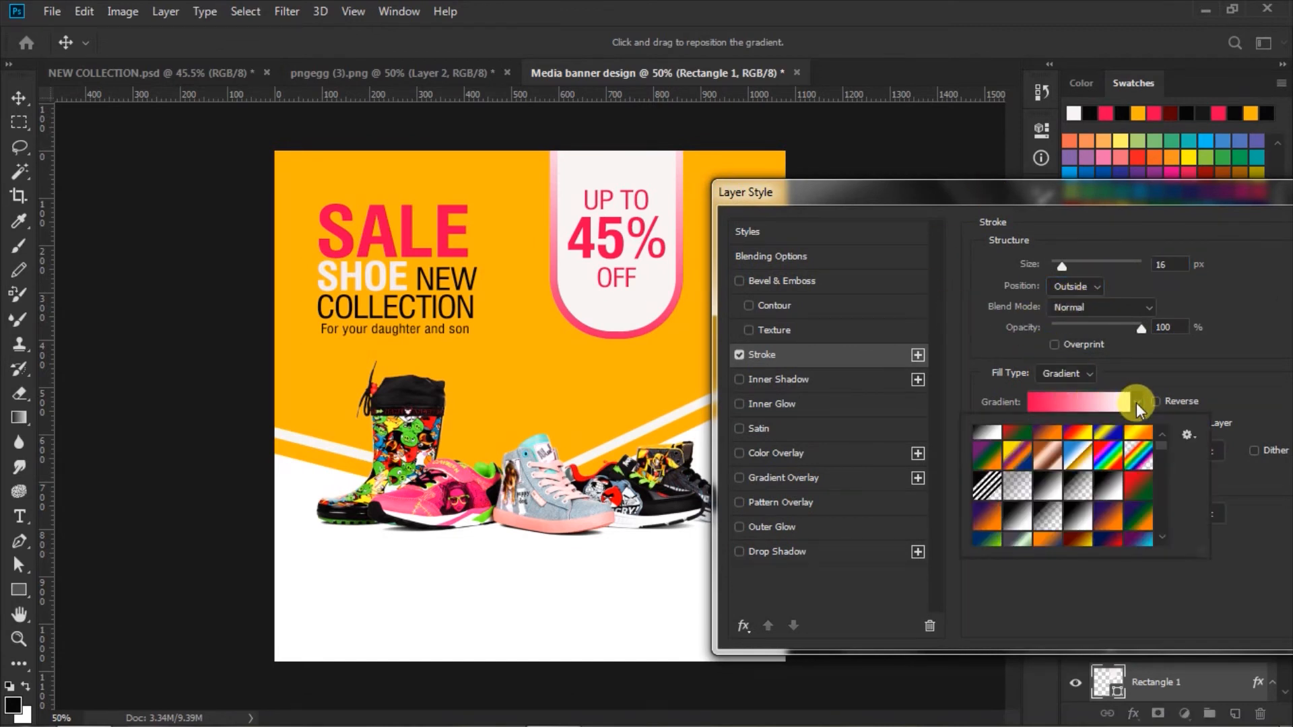
pyautogui.click(1136, 403)
pyautogui.click(1077, 402)
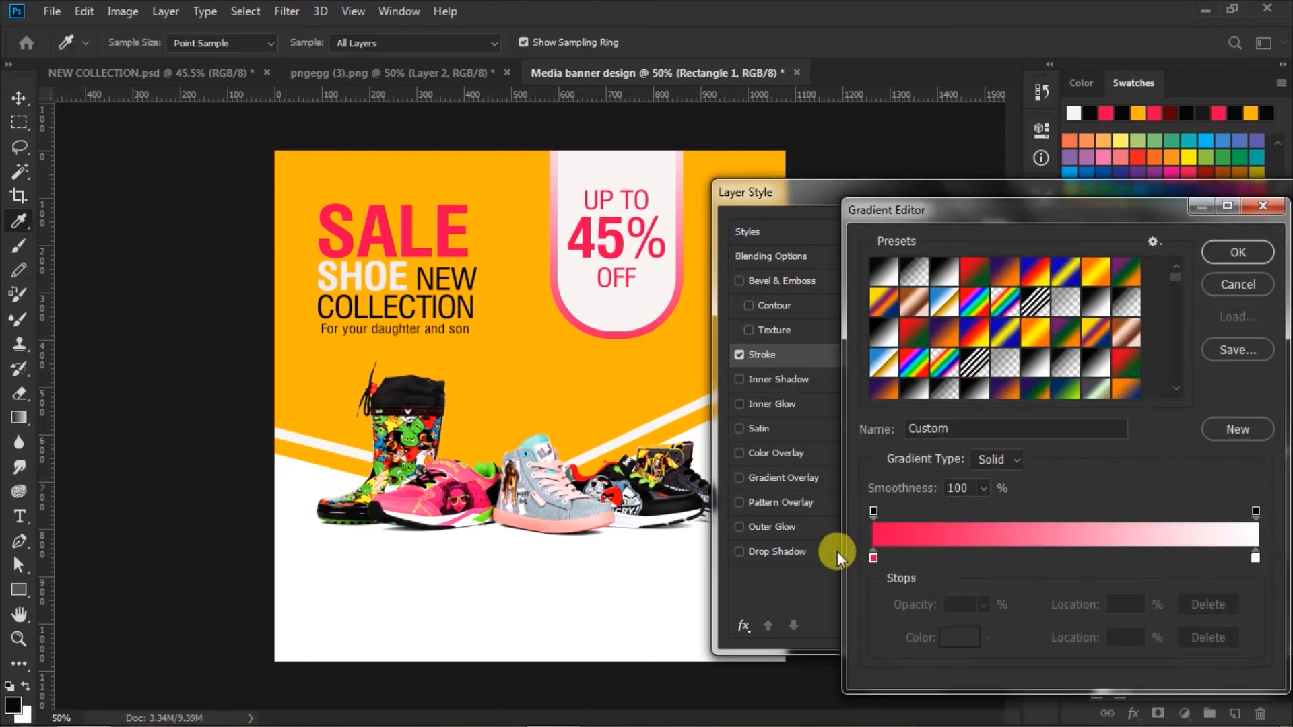
pyautogui.click(873, 556)
pyautogui.click(946, 635)
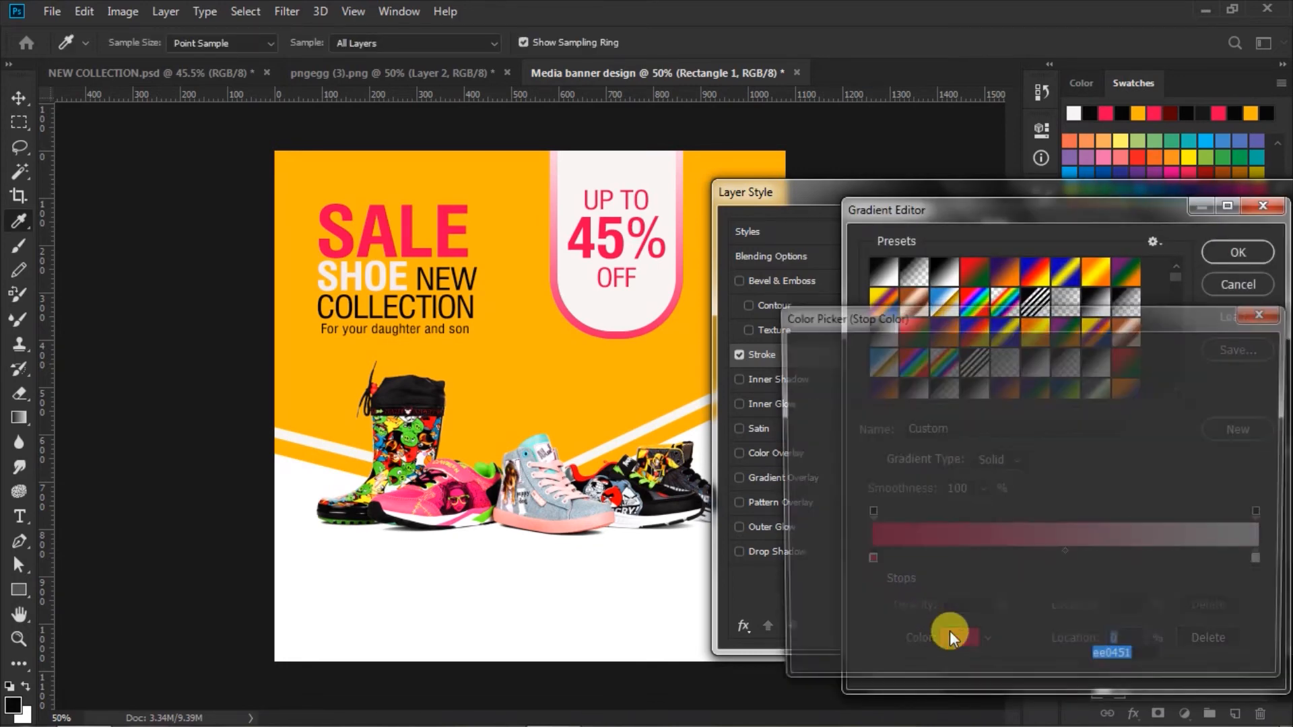
pyautogui.click(1211, 351)
pyautogui.click(1255, 558)
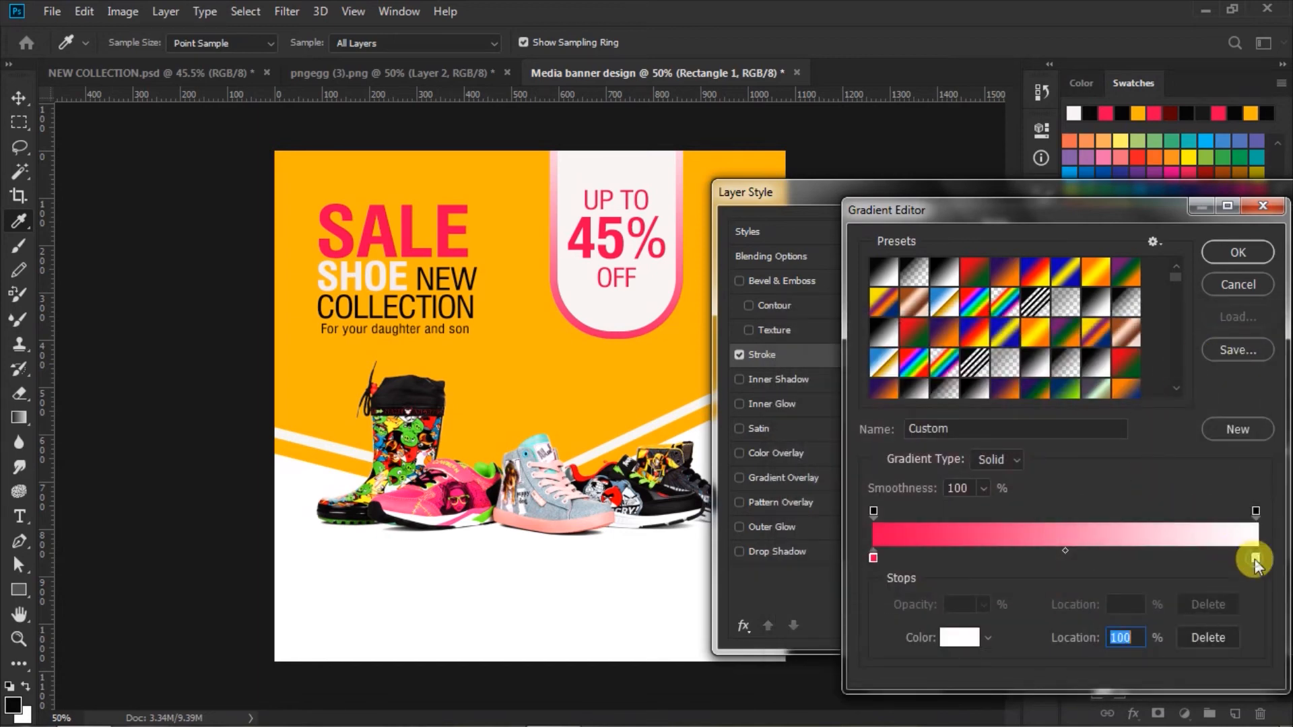
pyautogui.click(967, 634)
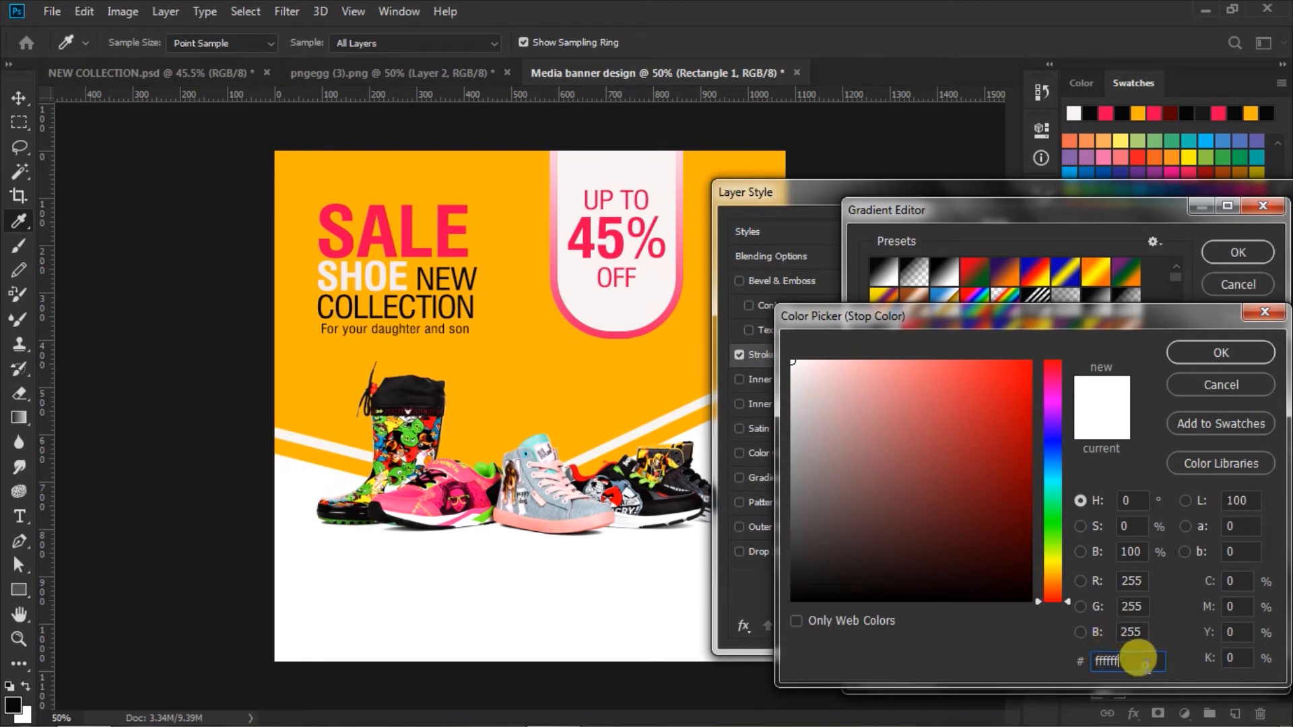
pyautogui.click(1207, 350)
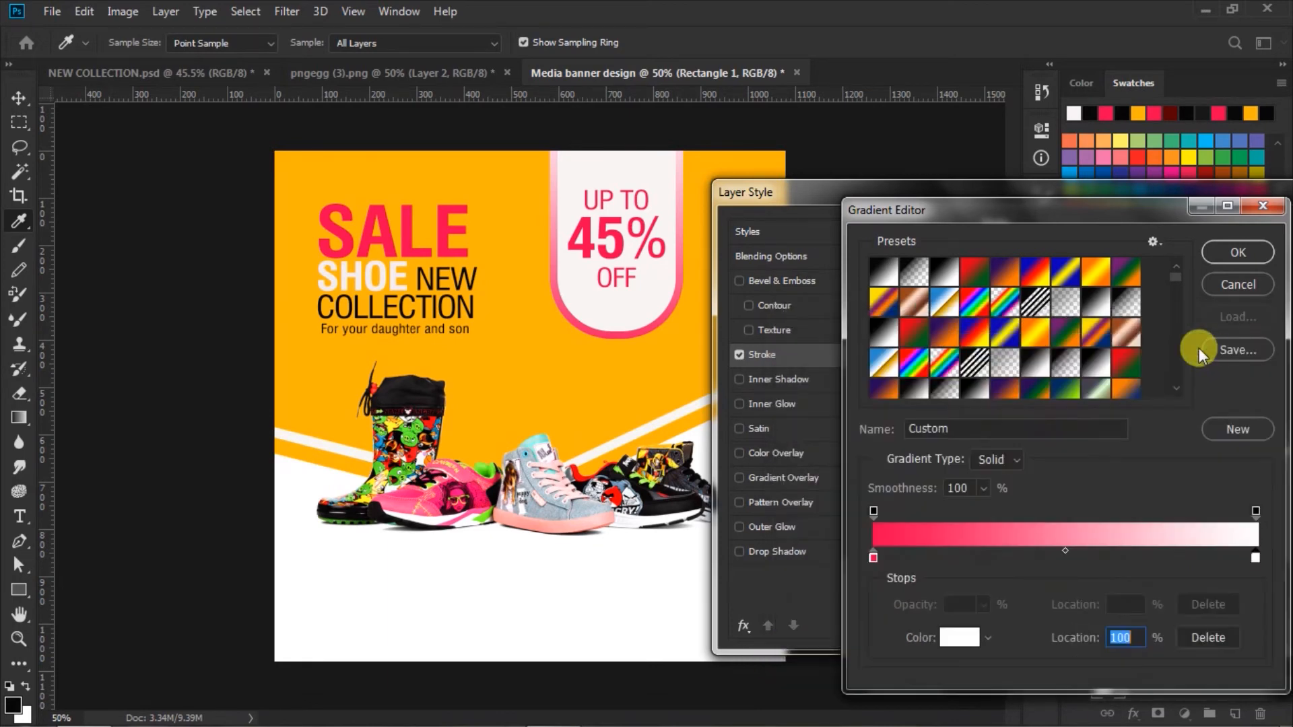
pyautogui.click(1231, 249)
pyautogui.click(1135, 424)
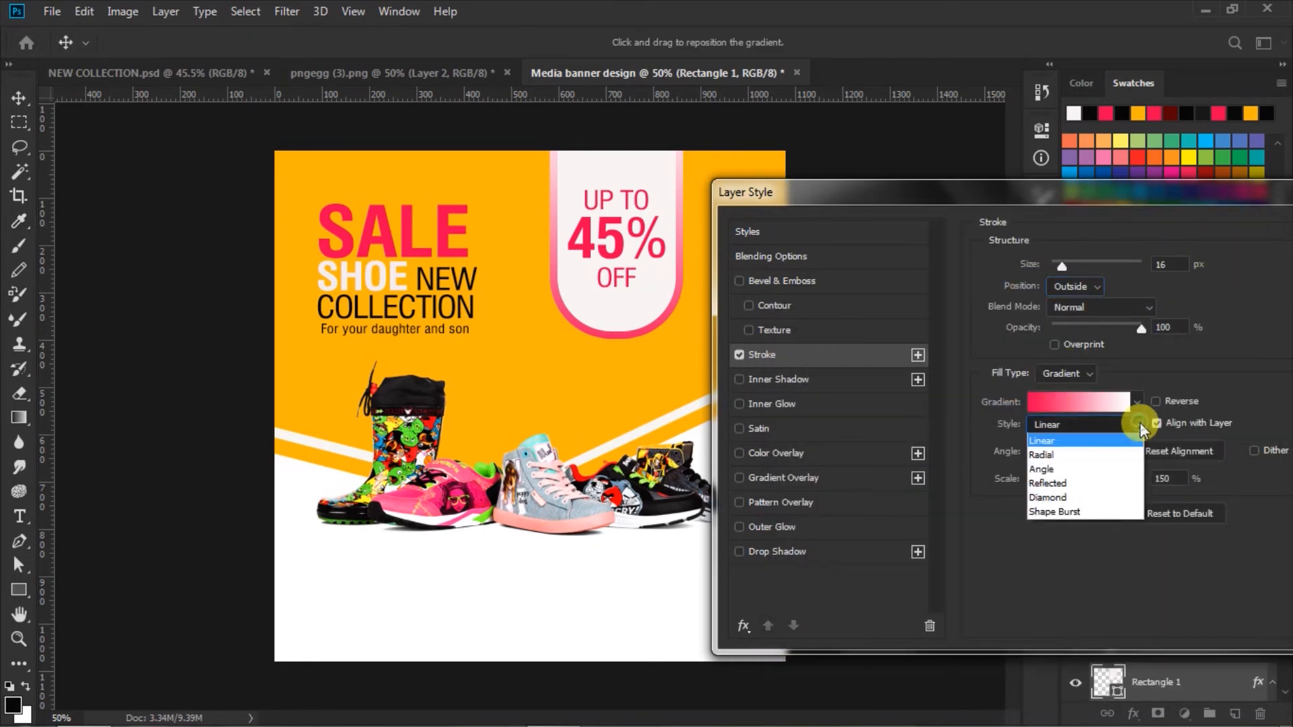
pyautogui.click(1205, 370)
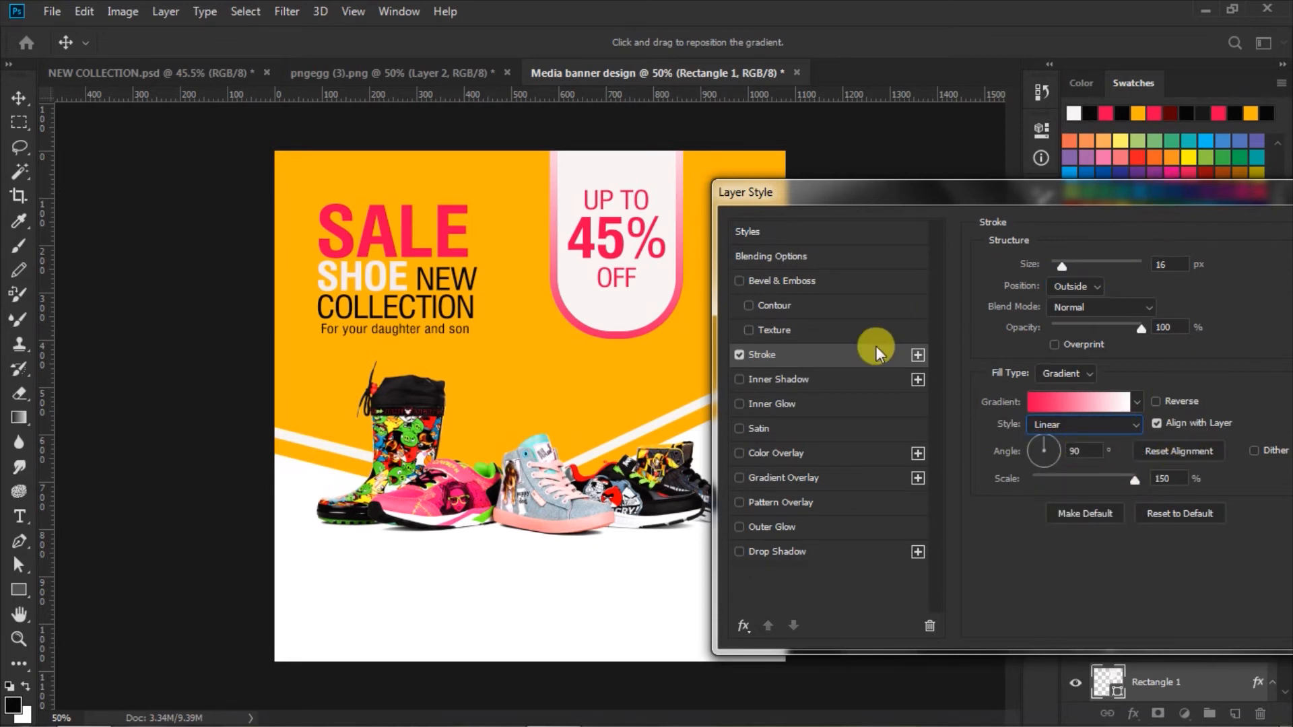
# Step: Add a black drop shadow to the discount tag at 45% opacity, 16° angle and 38 px distance, and apply the layer style
pyautogui.click(771, 551)
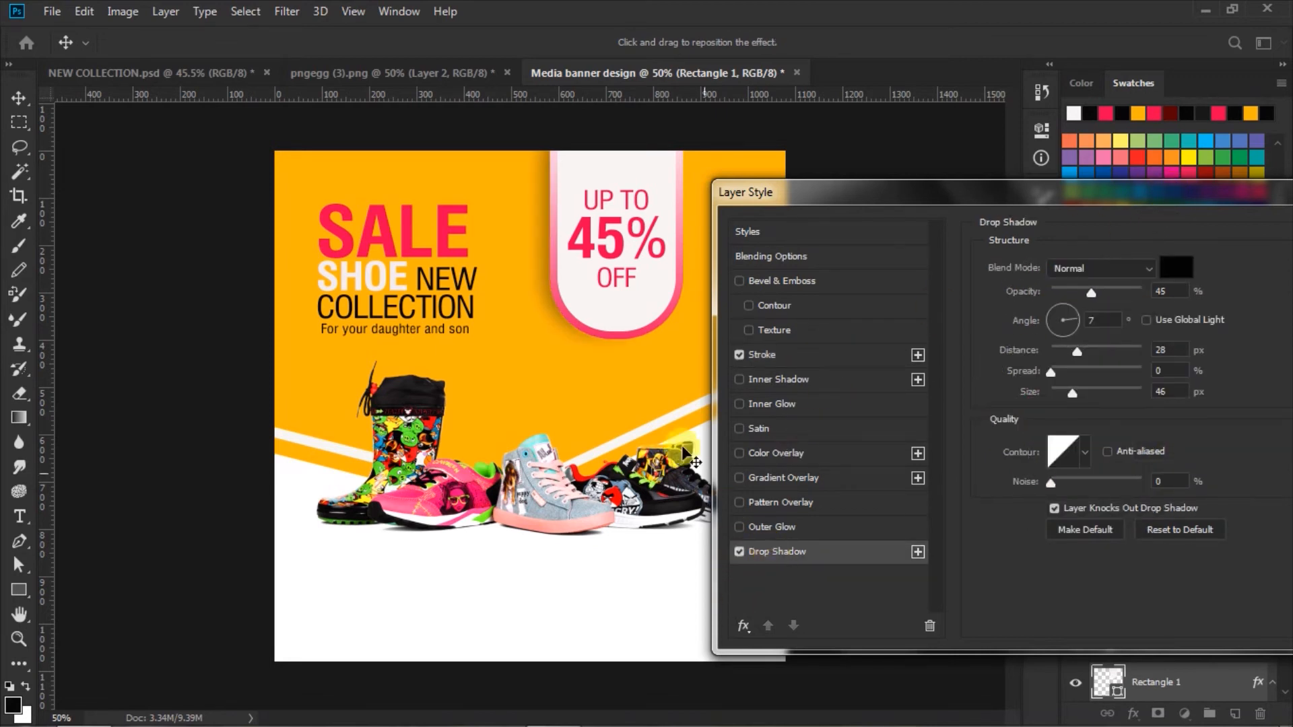
pyautogui.moveTo(598, 340); pyautogui.dragTo(594, 343)
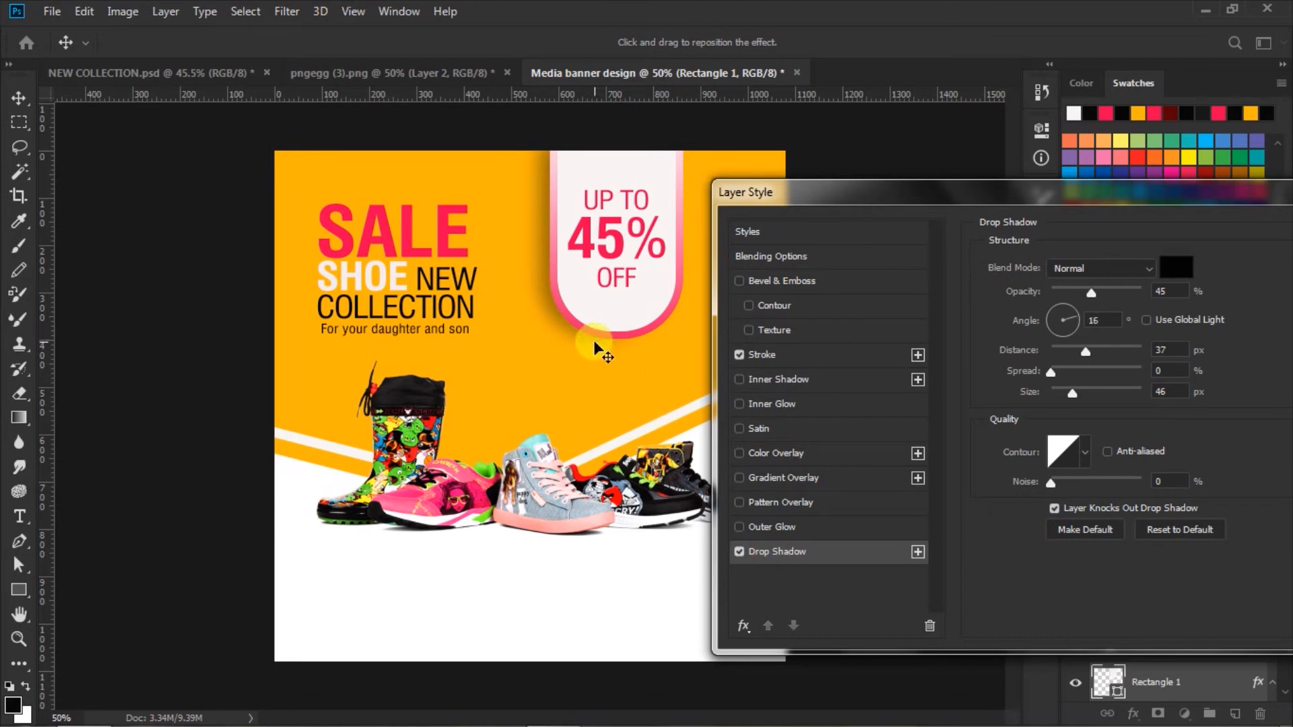
pyautogui.doubleClick(1160, 291)
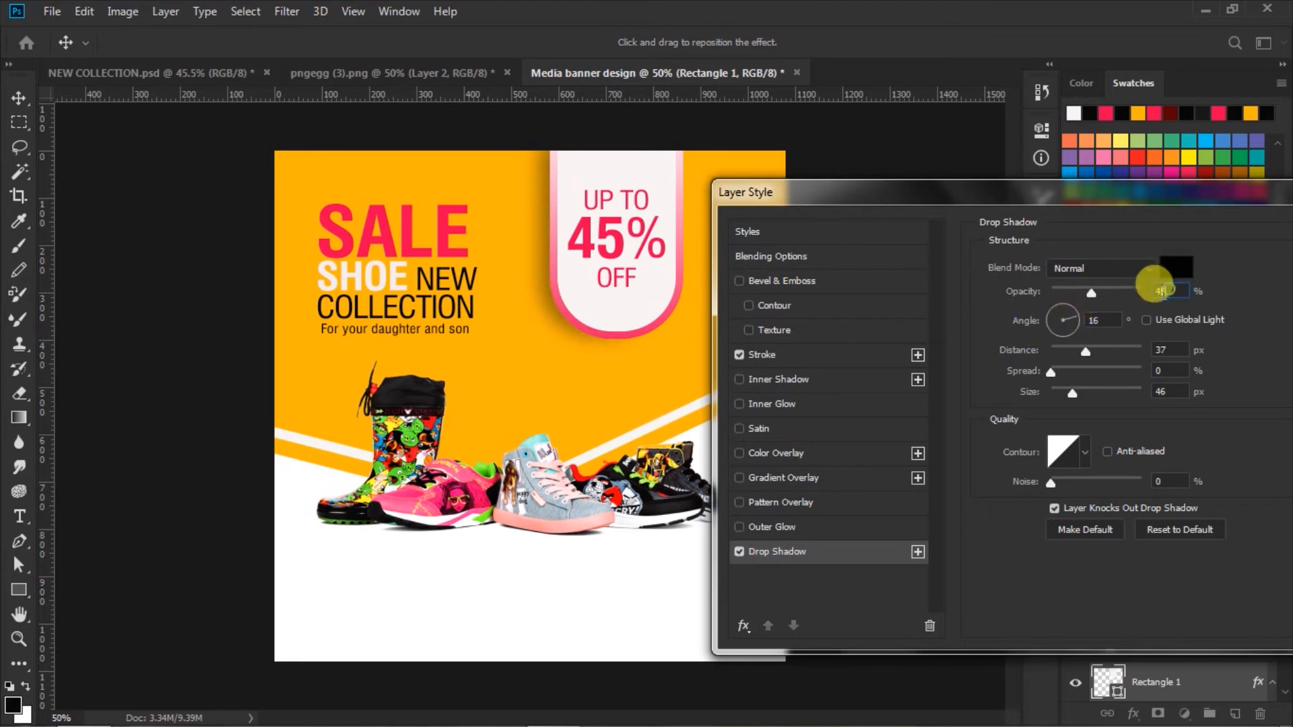
pyautogui.doubleClick(1163, 348)
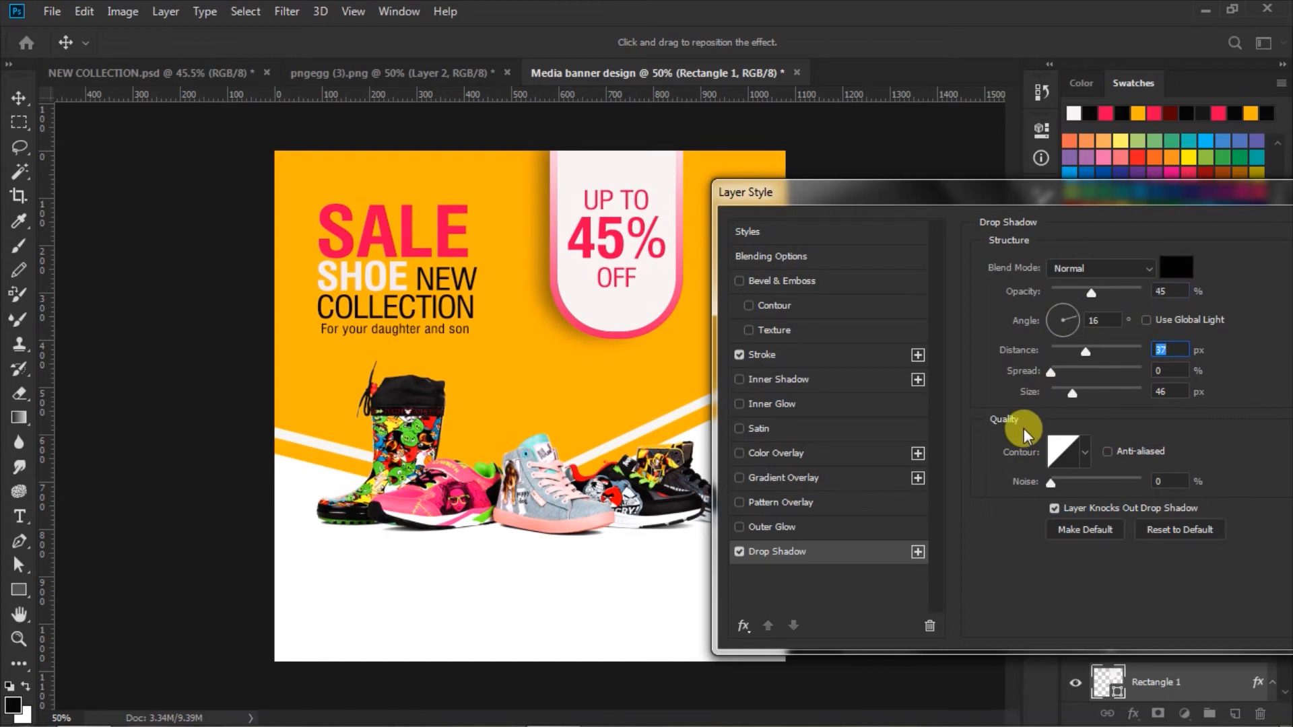
pyautogui.write('38')
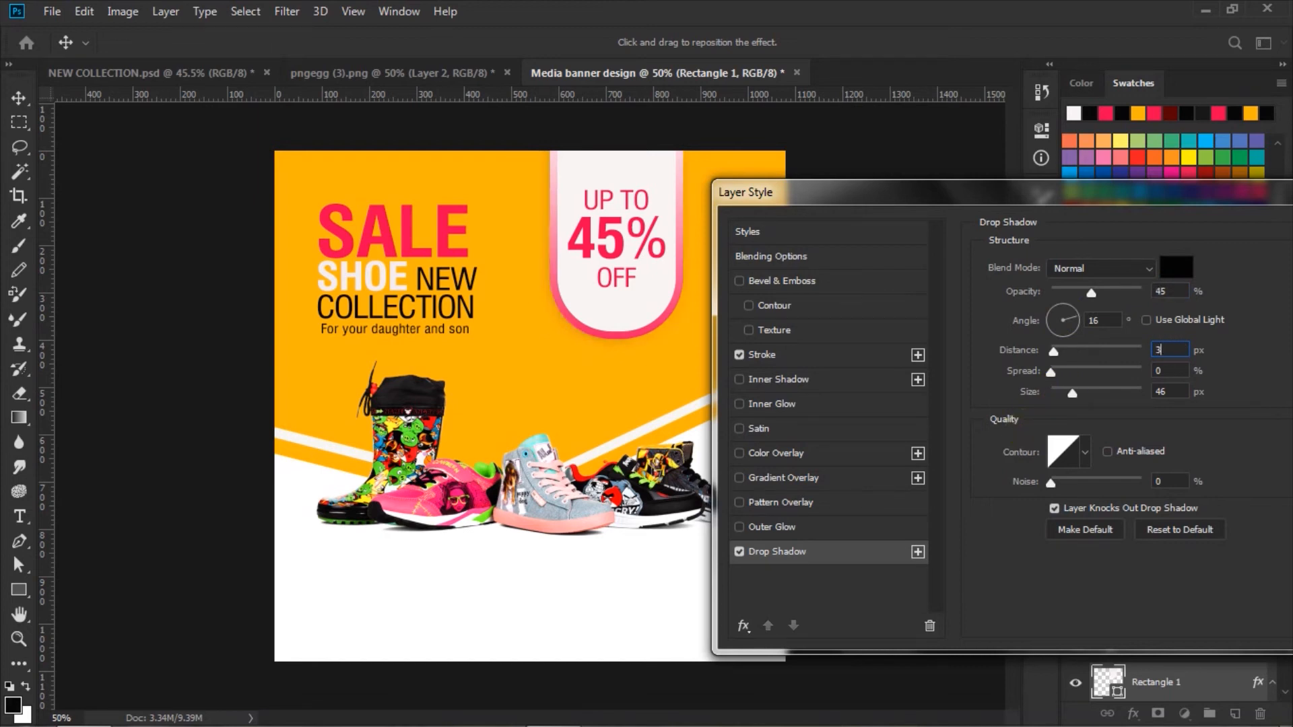
pyautogui.doubleClick(1171, 390)
pyautogui.moveTo(1111, 202); pyautogui.dragTo(883, 225)
pyautogui.click(1138, 254)
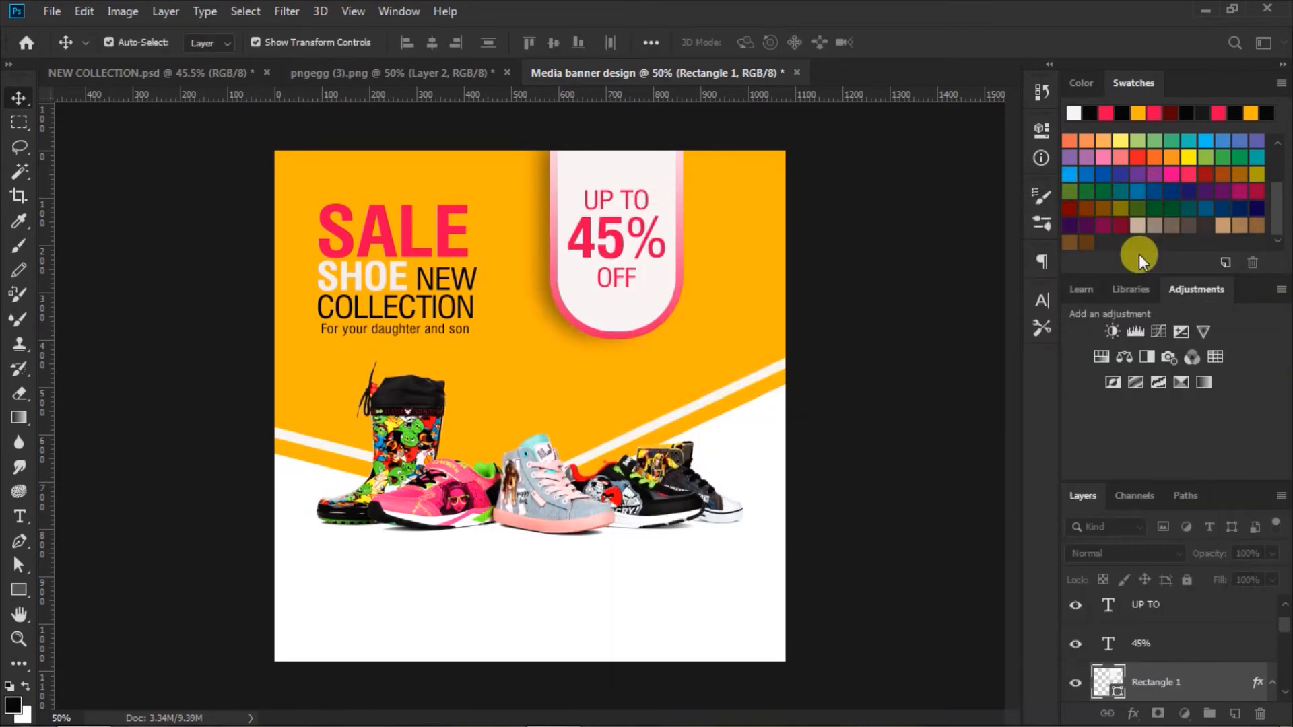
pyautogui.click(893, 360)
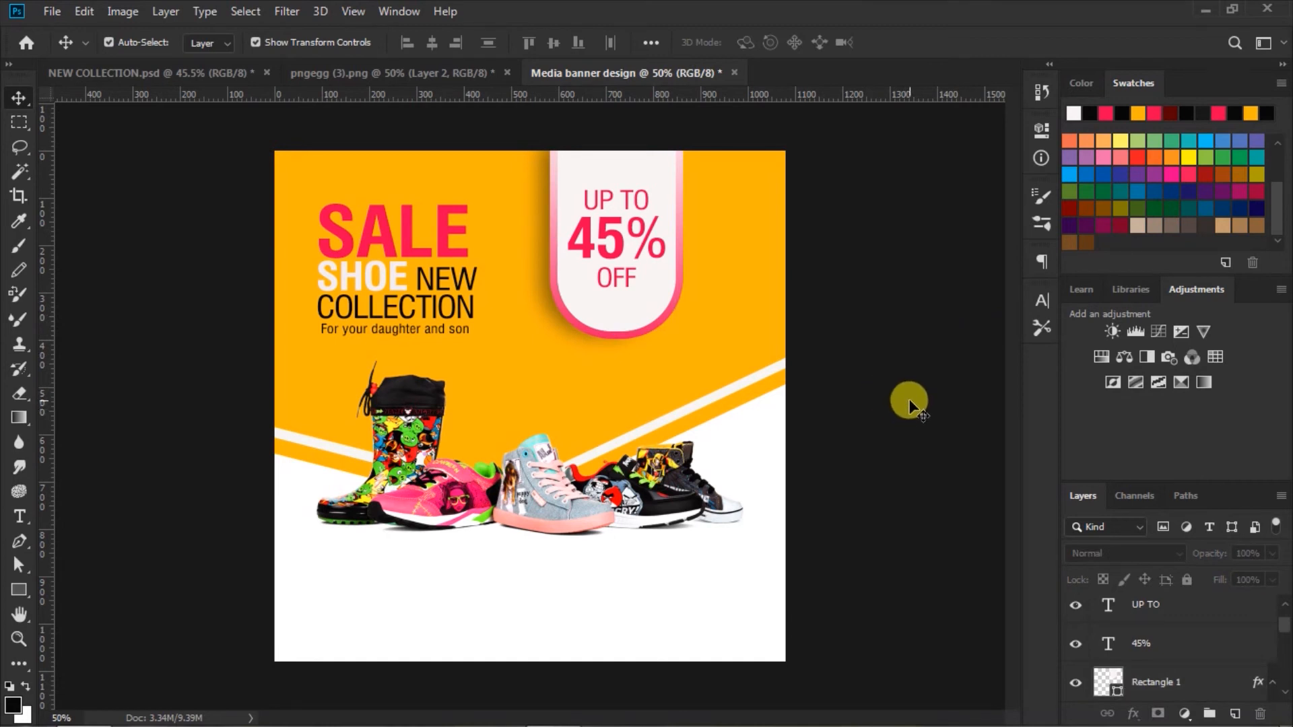
# Step: Move the SALE, SHOE NEW COLLECTION and "For your daughter and son" texts together slightly up on the banner
pyautogui.click(404, 229)
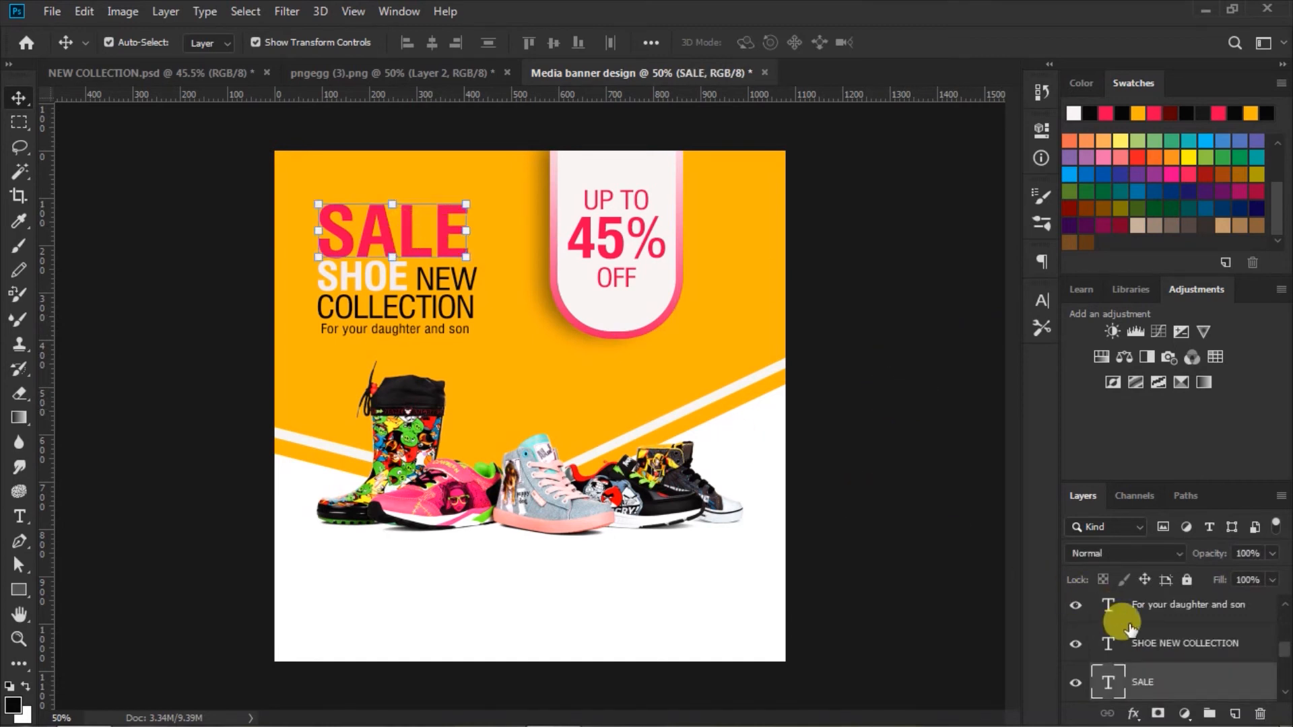
pyautogui.keyDown('shift'); pyautogui.click(1163, 608); pyautogui.keyUp('shift')
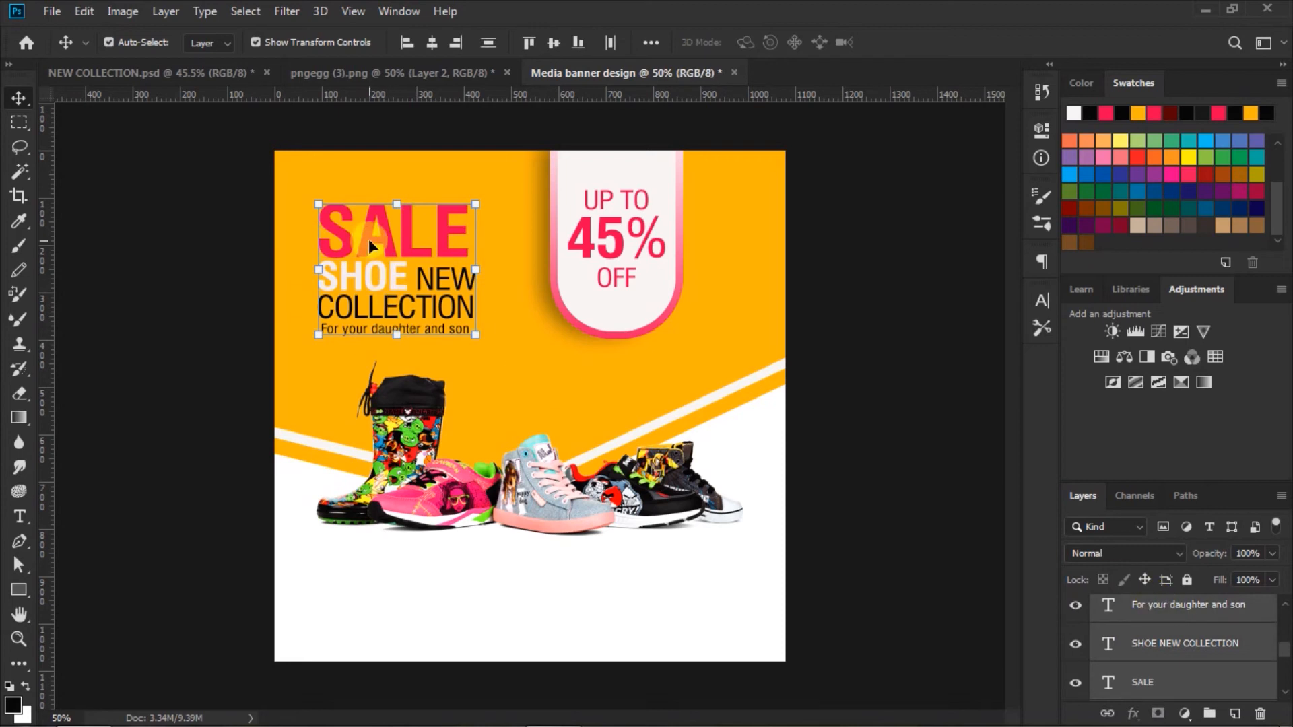
pyautogui.moveTo(405, 240); pyautogui.dragTo(405, 238)
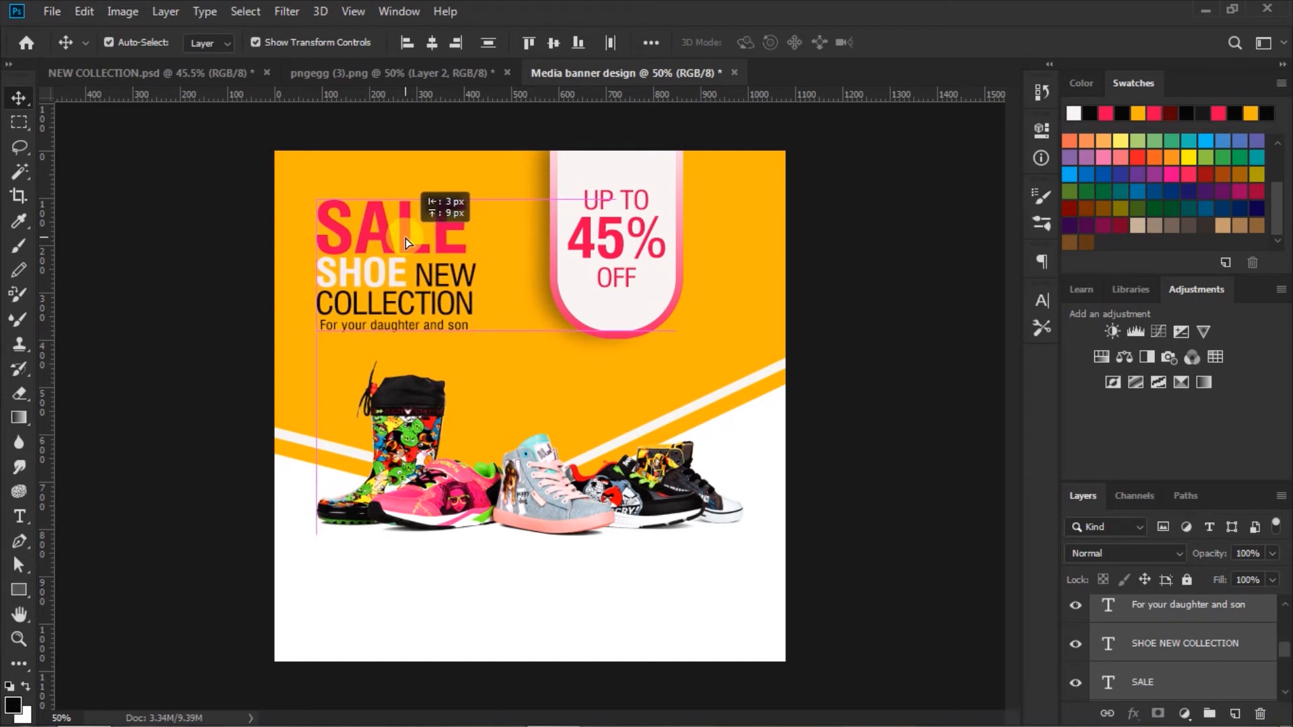
pyautogui.moveTo(405, 239); pyautogui.dragTo(404, 225)
pyautogui.click(871, 414)
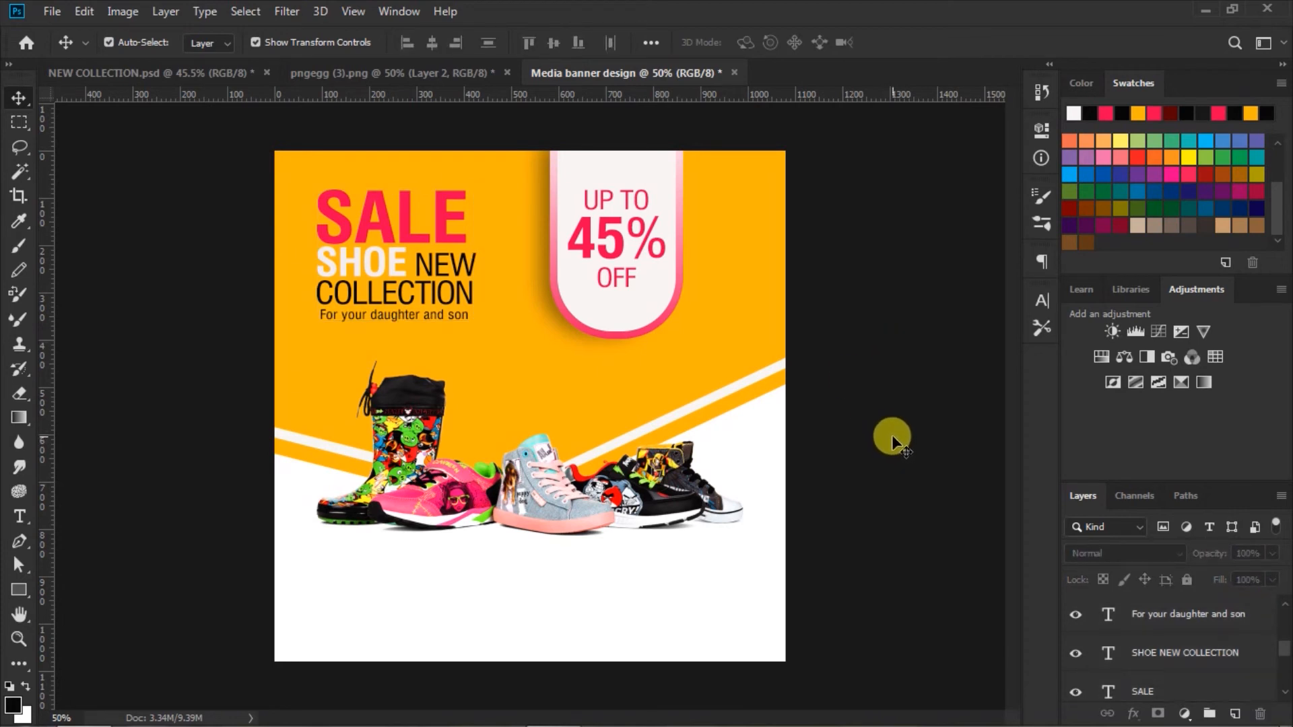
# Step: Draw a pink-filled rectangle about 210 × 52 px in the white area below the boot
pyautogui.click(20, 590)
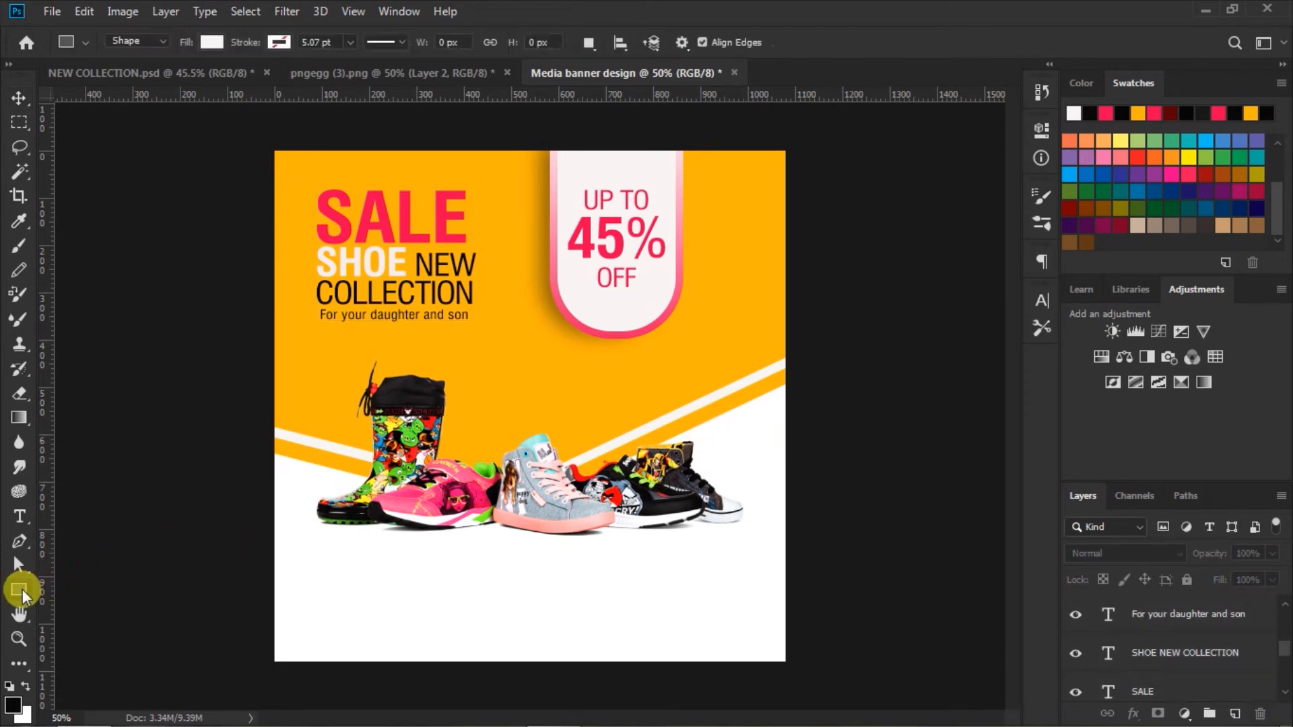
pyautogui.click(212, 42)
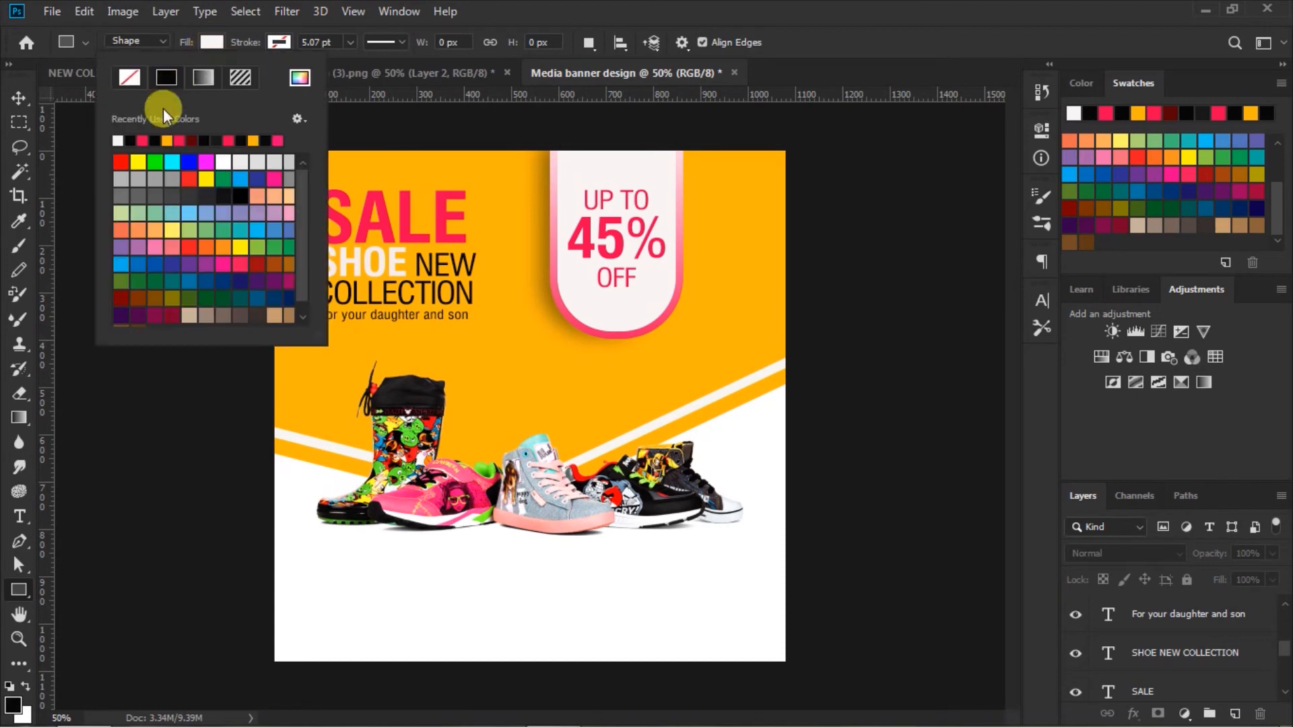
pyautogui.click(142, 139)
pyautogui.click(216, 41)
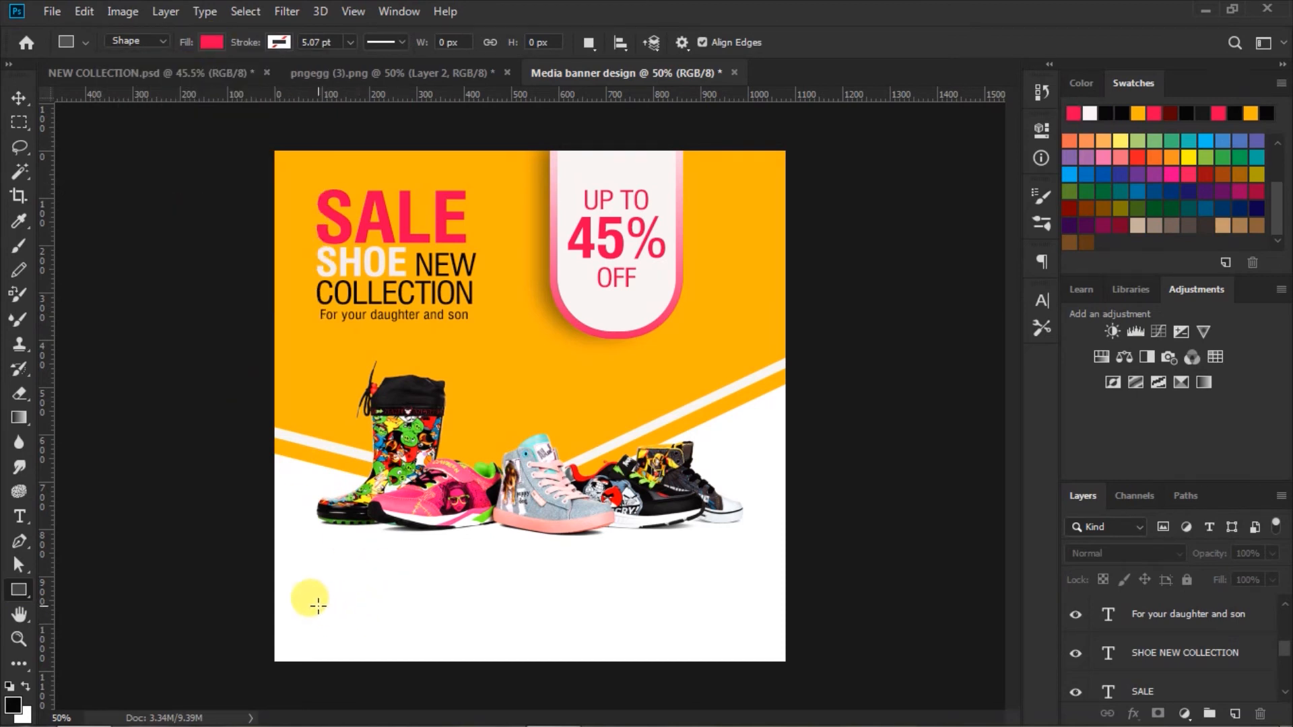
pyautogui.moveTo(318, 605); pyautogui.dragTo(417, 629)
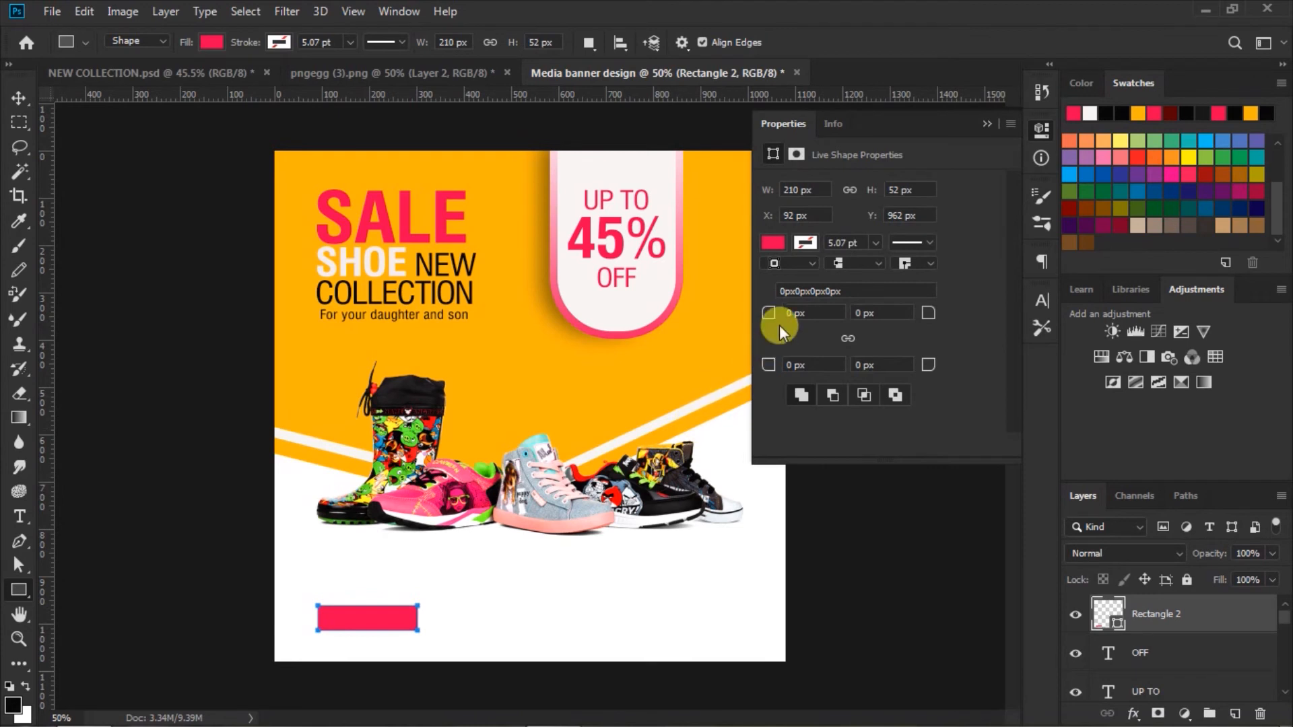
# Step: Round all four corners of the pink rectangle to 26 px with linked radii and nudge the pill slightly right
pyautogui.click(847, 338)
pyautogui.moveTo(768, 313); pyautogui.dragTo(924, 317)
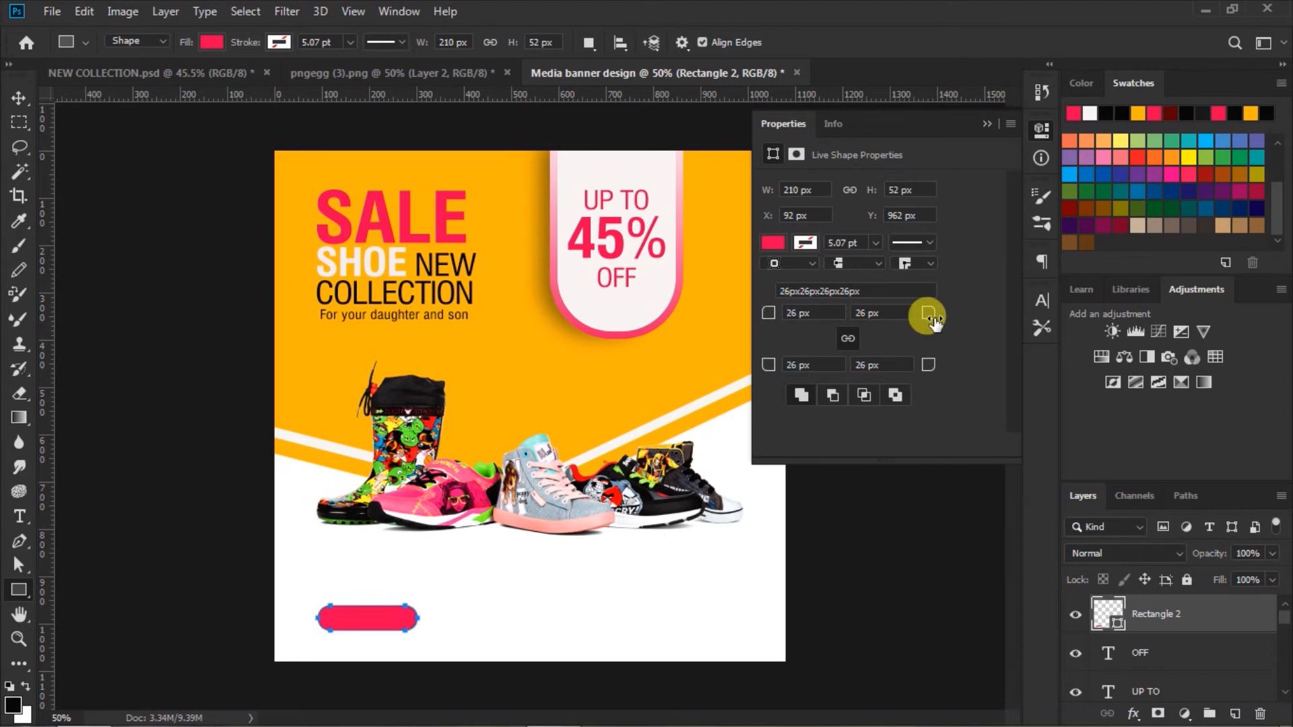
pyautogui.click(987, 124)
pyautogui.click(21, 100)
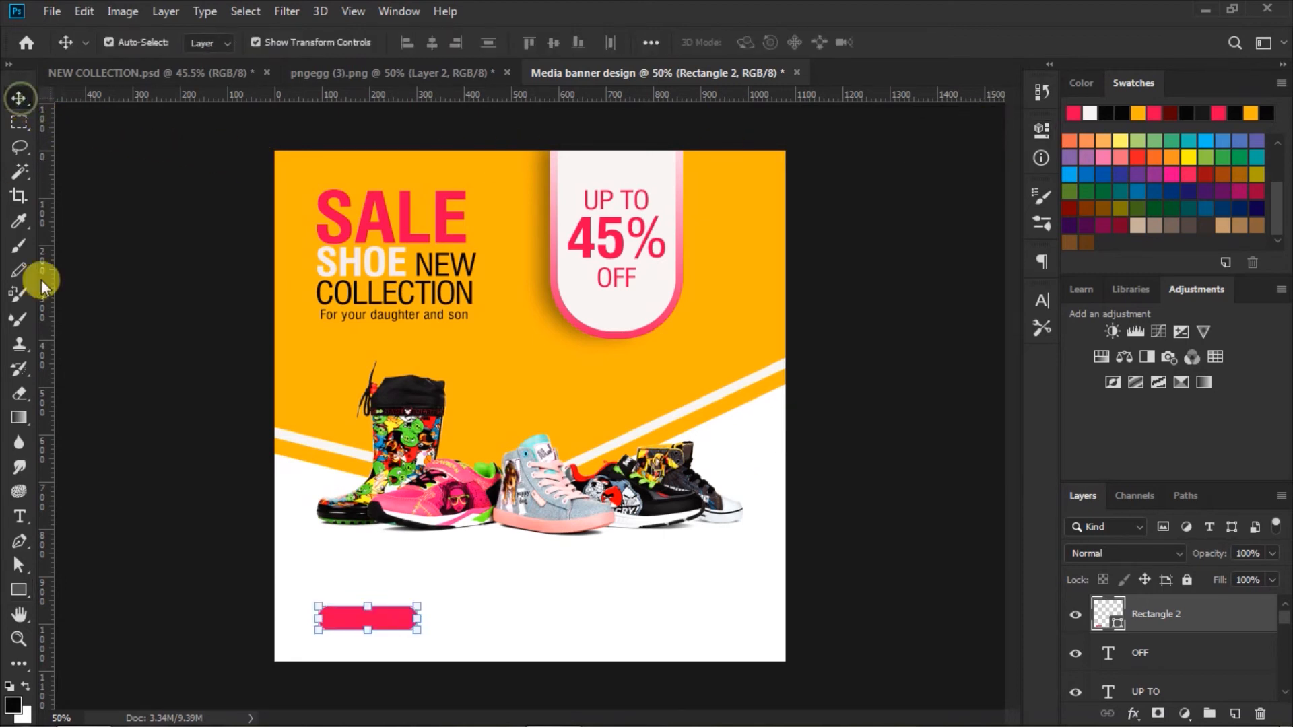
pyautogui.moveTo(385, 615); pyautogui.dragTo(396, 625)
pyautogui.click(866, 569)
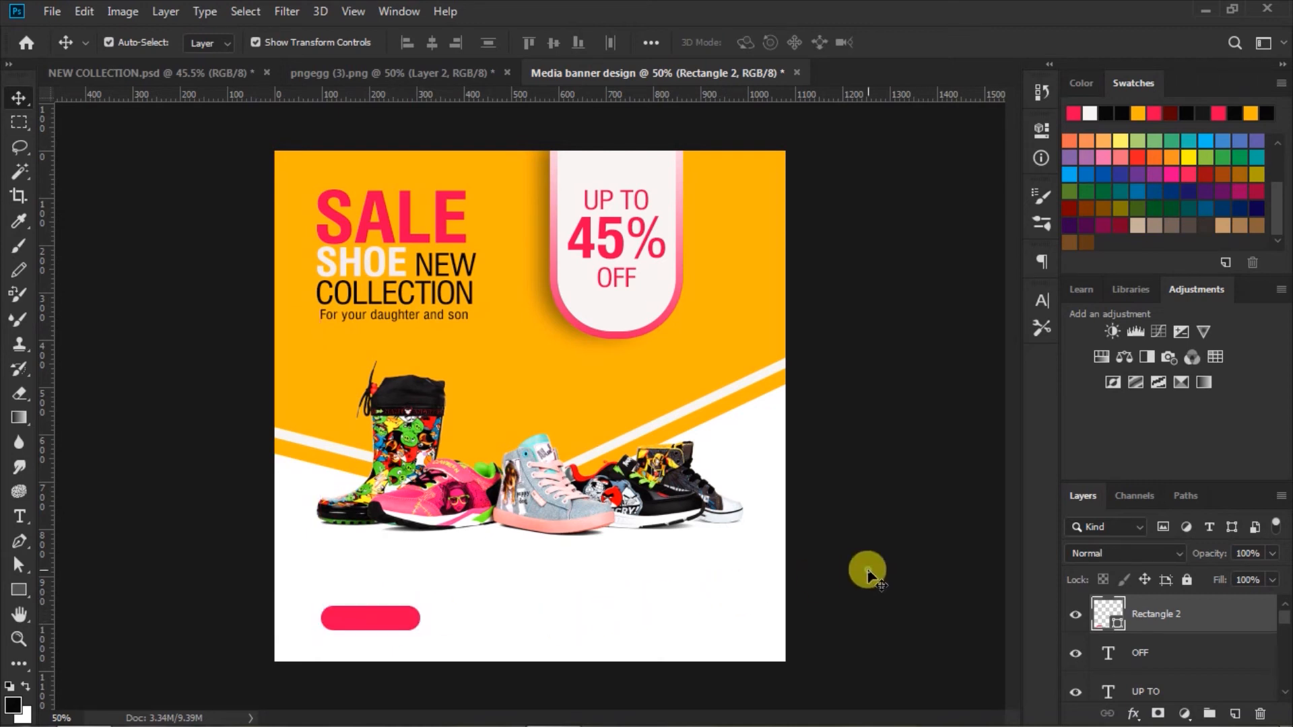
# Step: Add the text SHOP NOW on the pink pill in Swis721 Cn BT Bold at 30 pt
pyautogui.click(20, 516)
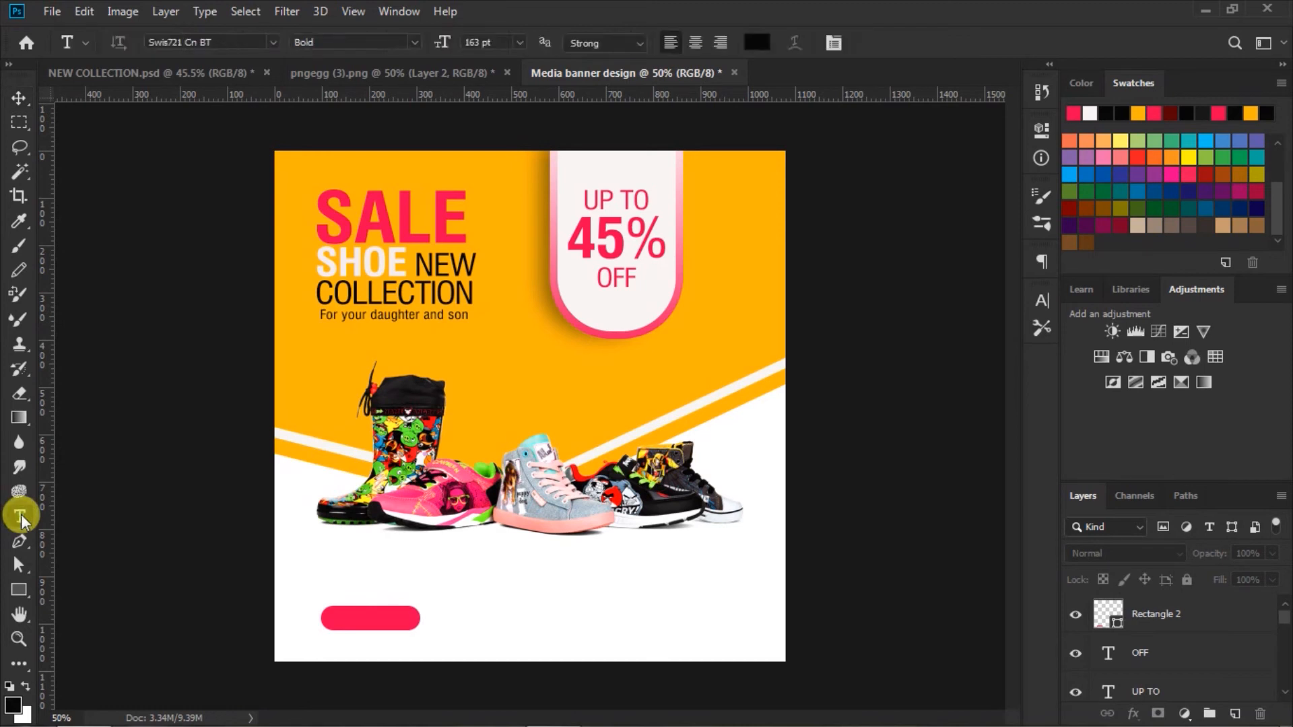
pyautogui.click(519, 41)
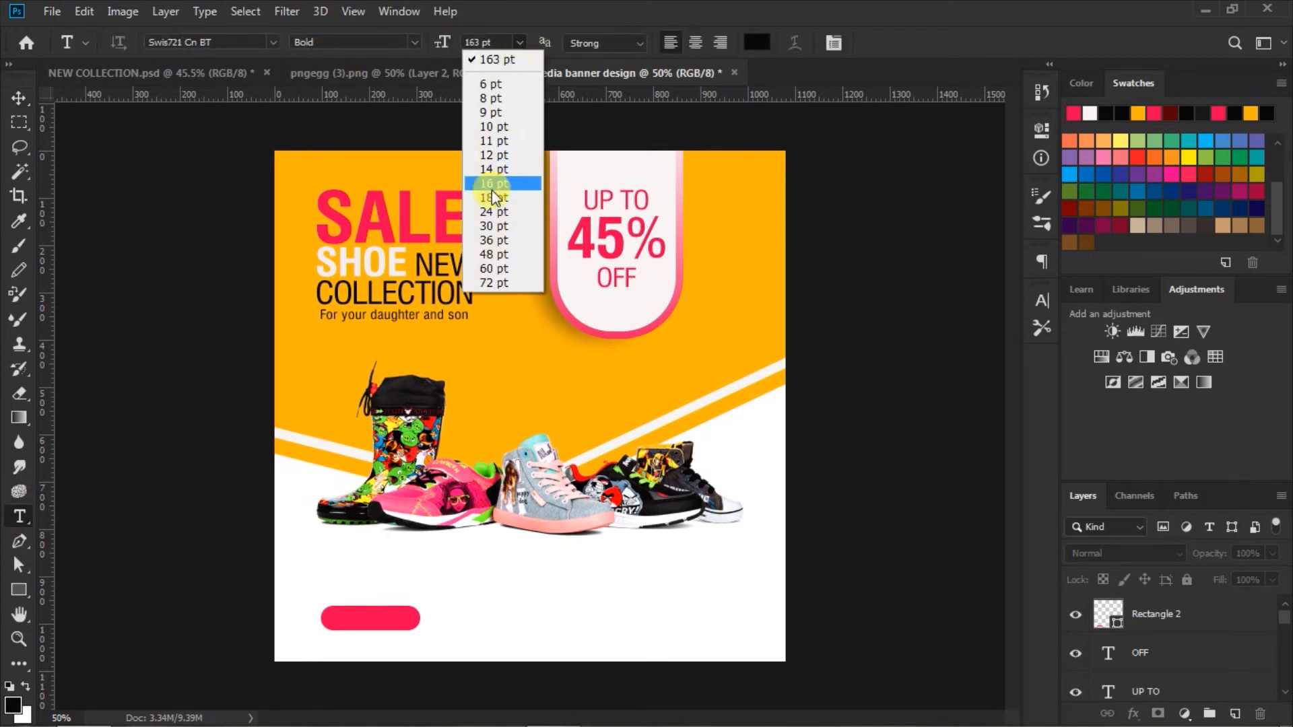
pyautogui.click(492, 225)
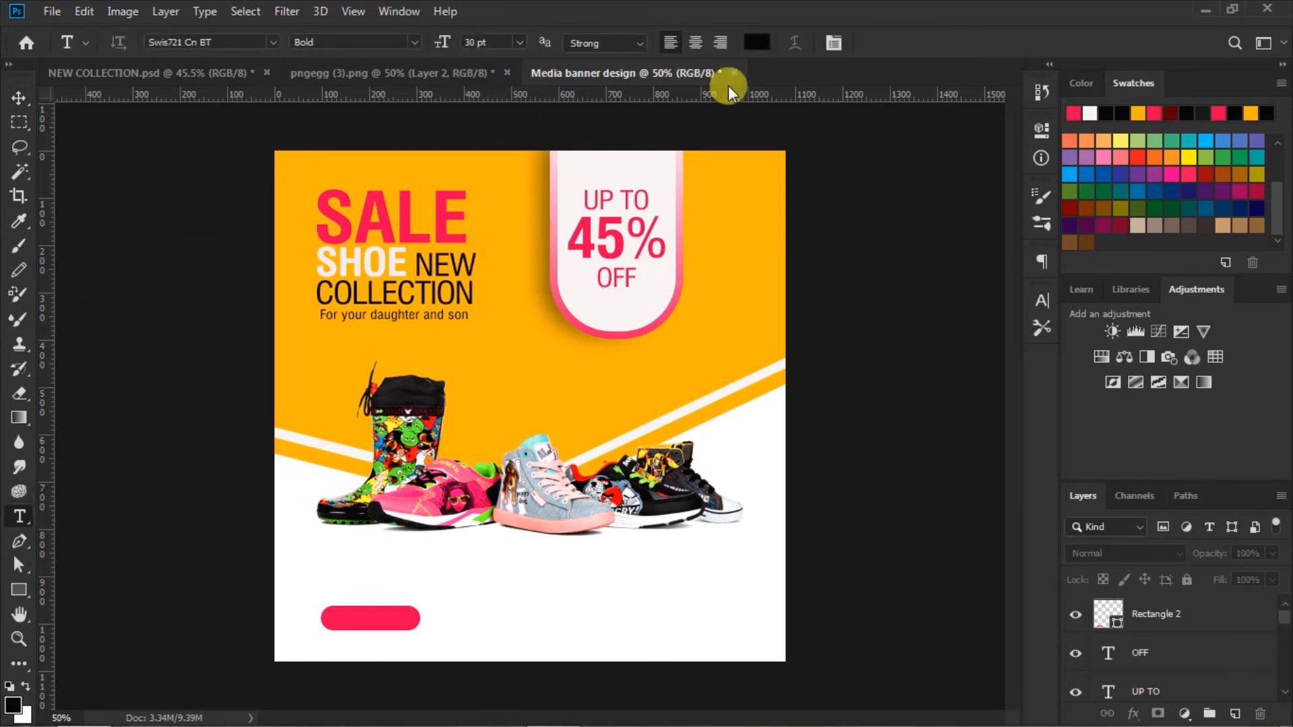
pyautogui.click(334, 620)
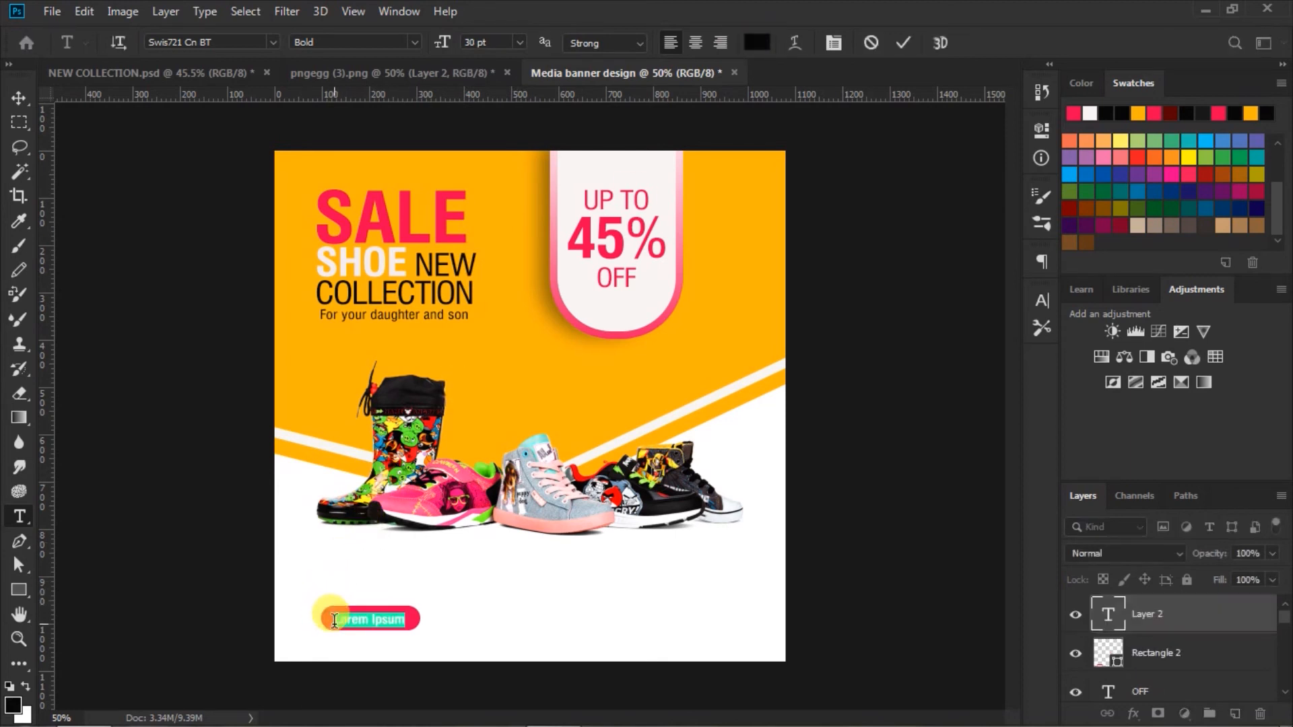
pyautogui.press('BackSpace')
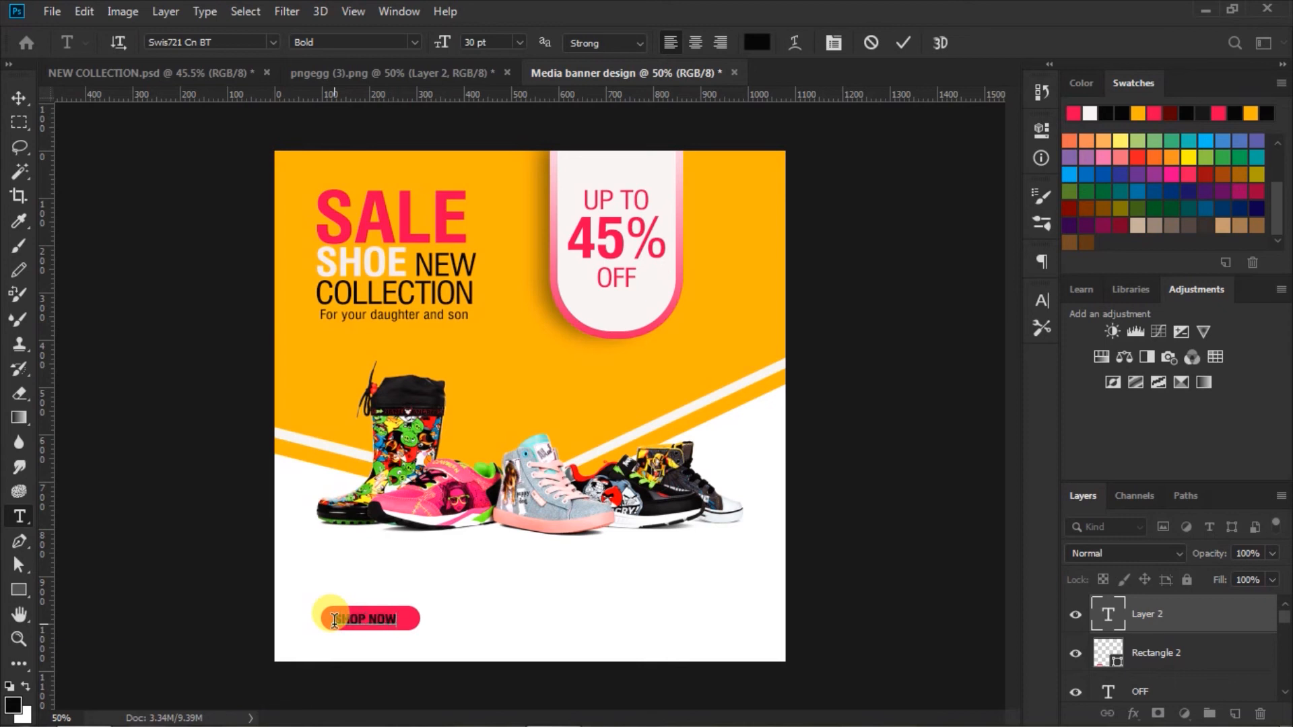
# Step: Recolor the SHOP NOW text to the discount tag's off-white, f8f4f4, and commit the text
pyautogui.hotkey('ctrl', 'a')
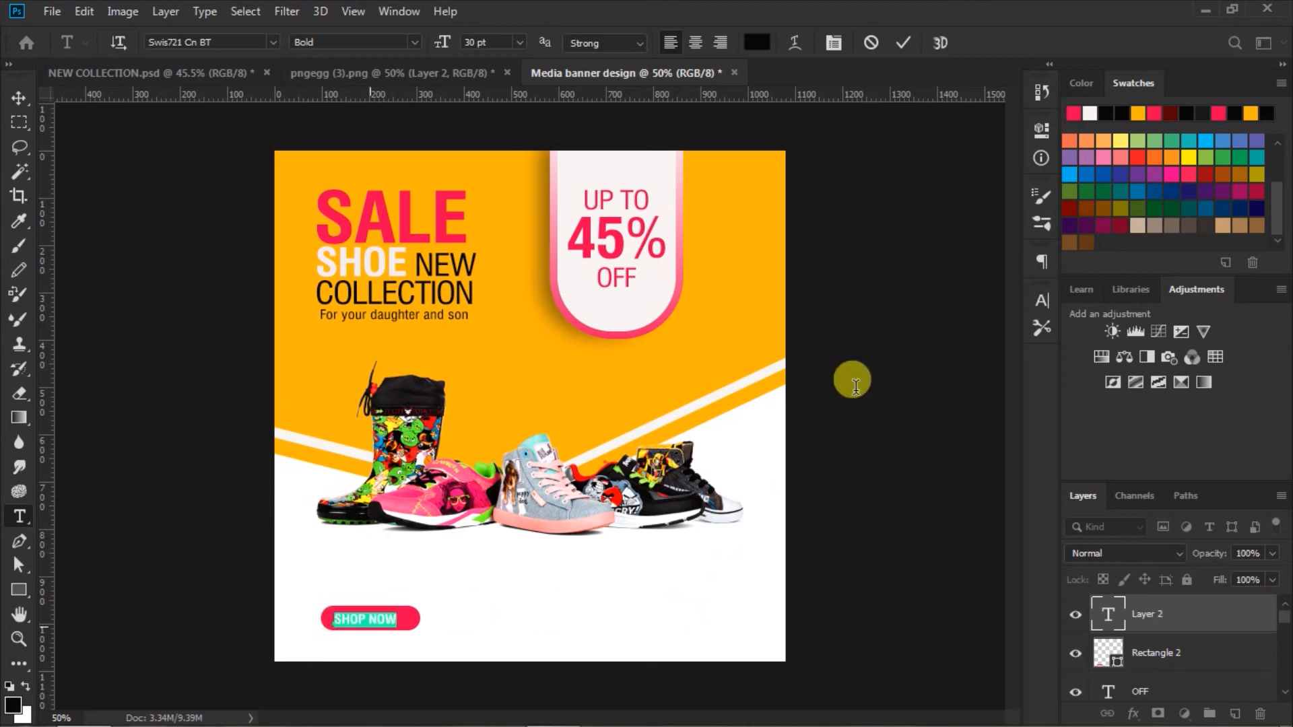
pyautogui.click(757, 42)
pyautogui.click(662, 168)
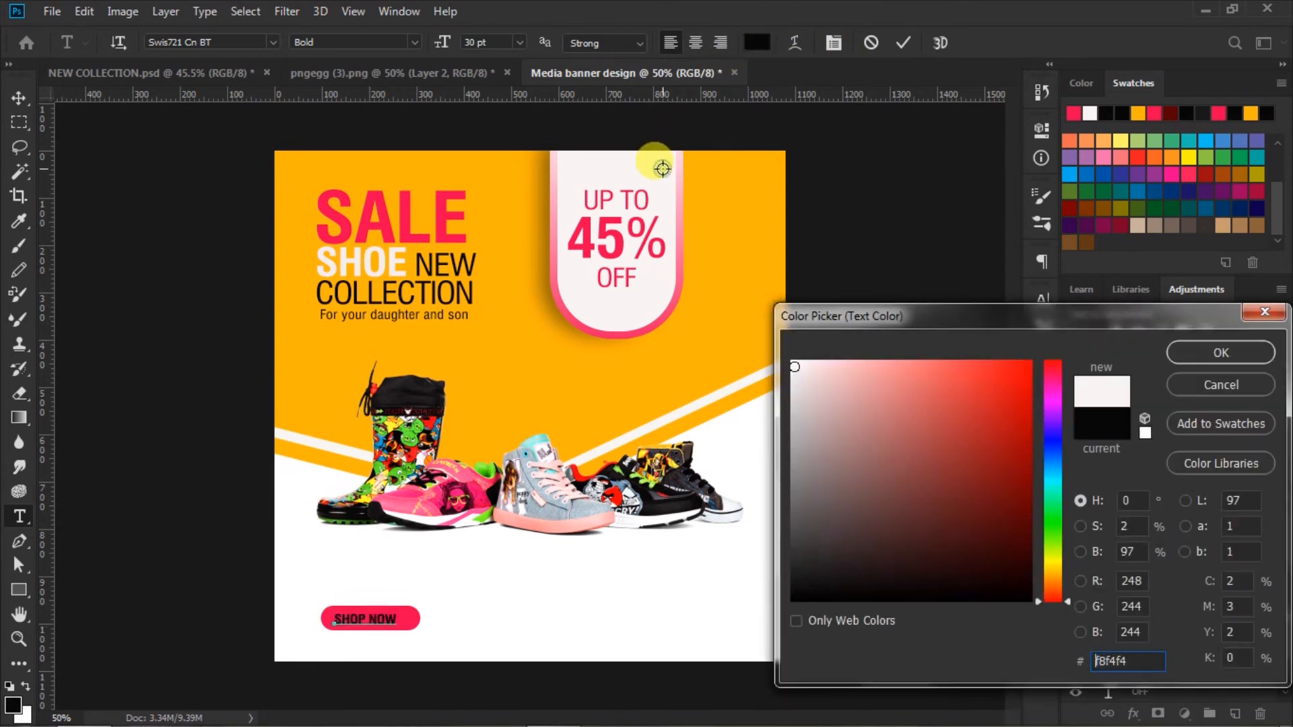
pyautogui.click(1219, 352)
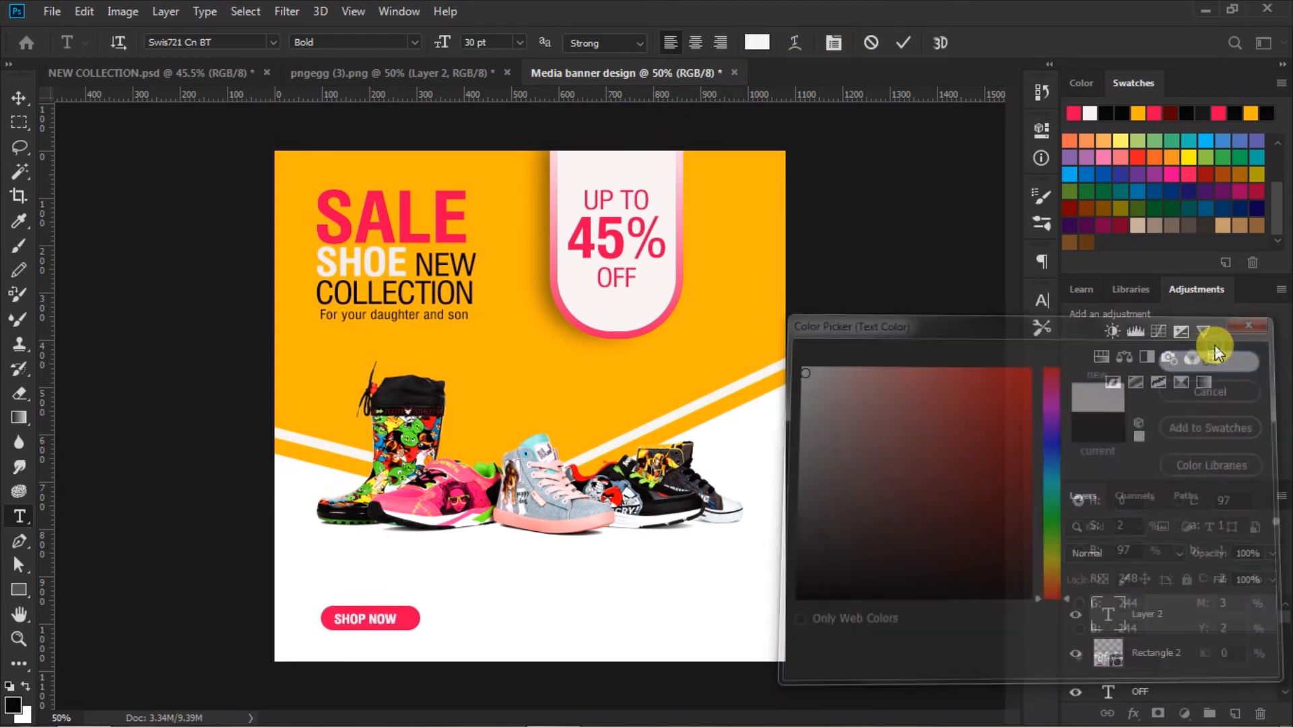
pyautogui.click(904, 42)
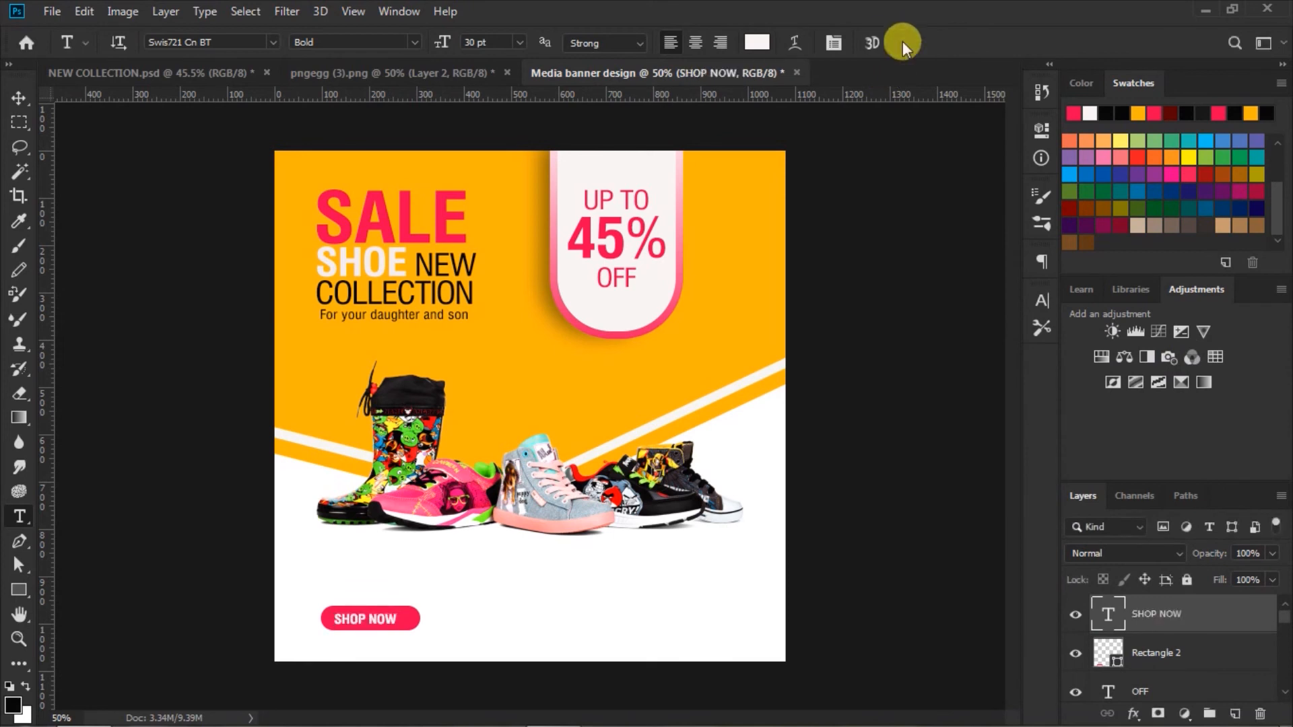
# Step: Center the SHOP NOW text horizontally and vertically on the pink pill, and deselect both layers
pyautogui.click(19, 97)
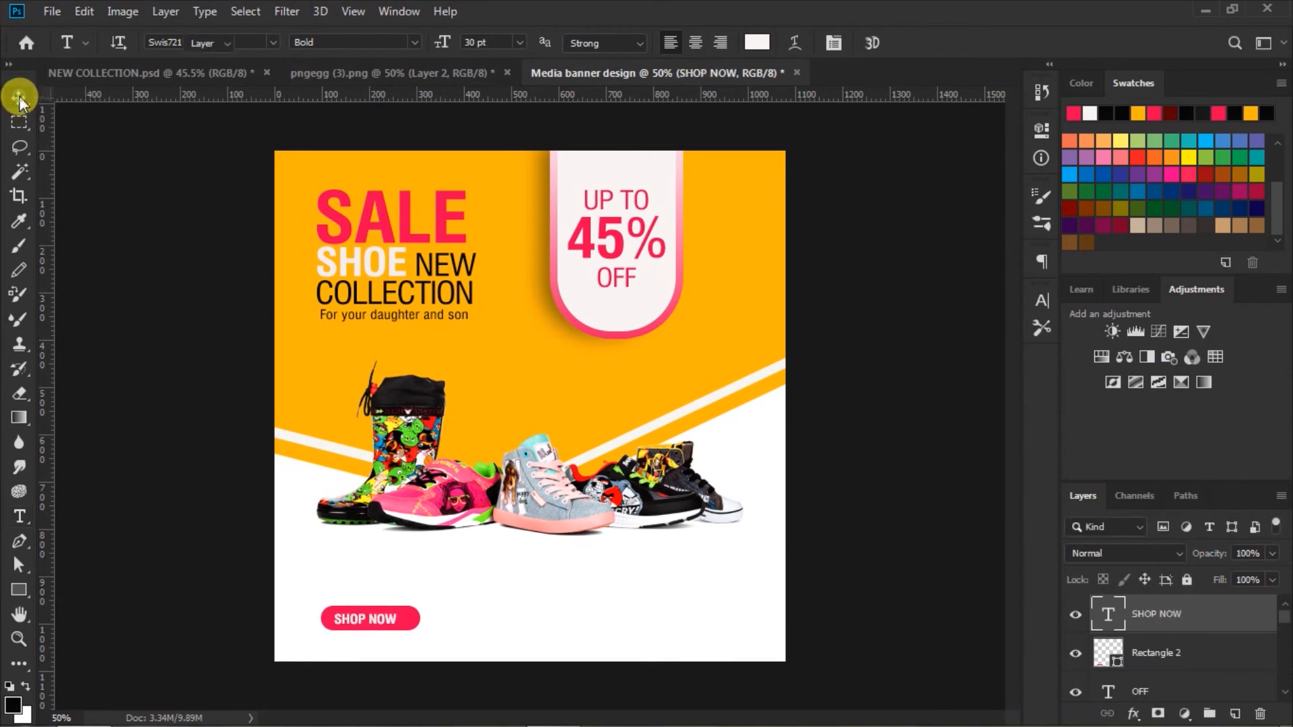
pyautogui.keyDown('shift'); pyautogui.click(1112, 664); pyautogui.keyUp('shift')
pyautogui.click(433, 41)
pyautogui.click(552, 43)
pyautogui.click(853, 465)
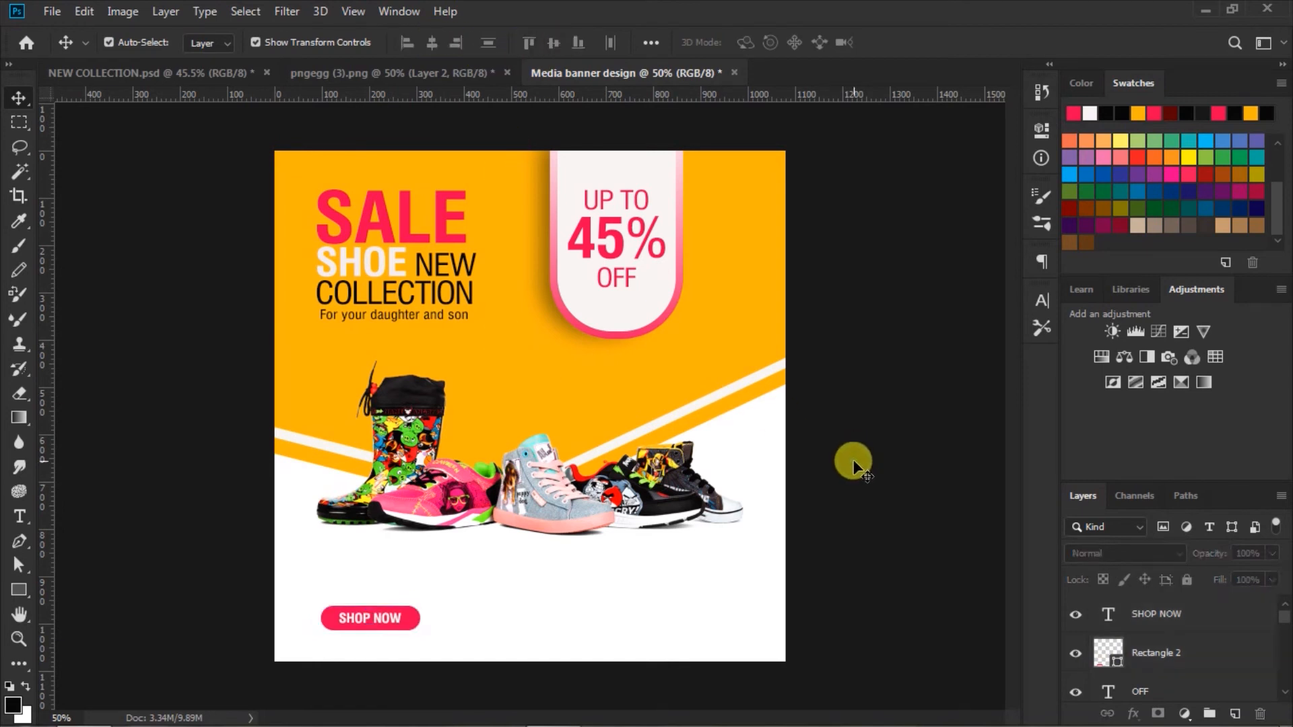
# Step: Add black 24 pt Roman text in the lower-right white area of the banner reading CALL US NOW with the phone number on a second line
pyautogui.click(19, 518)
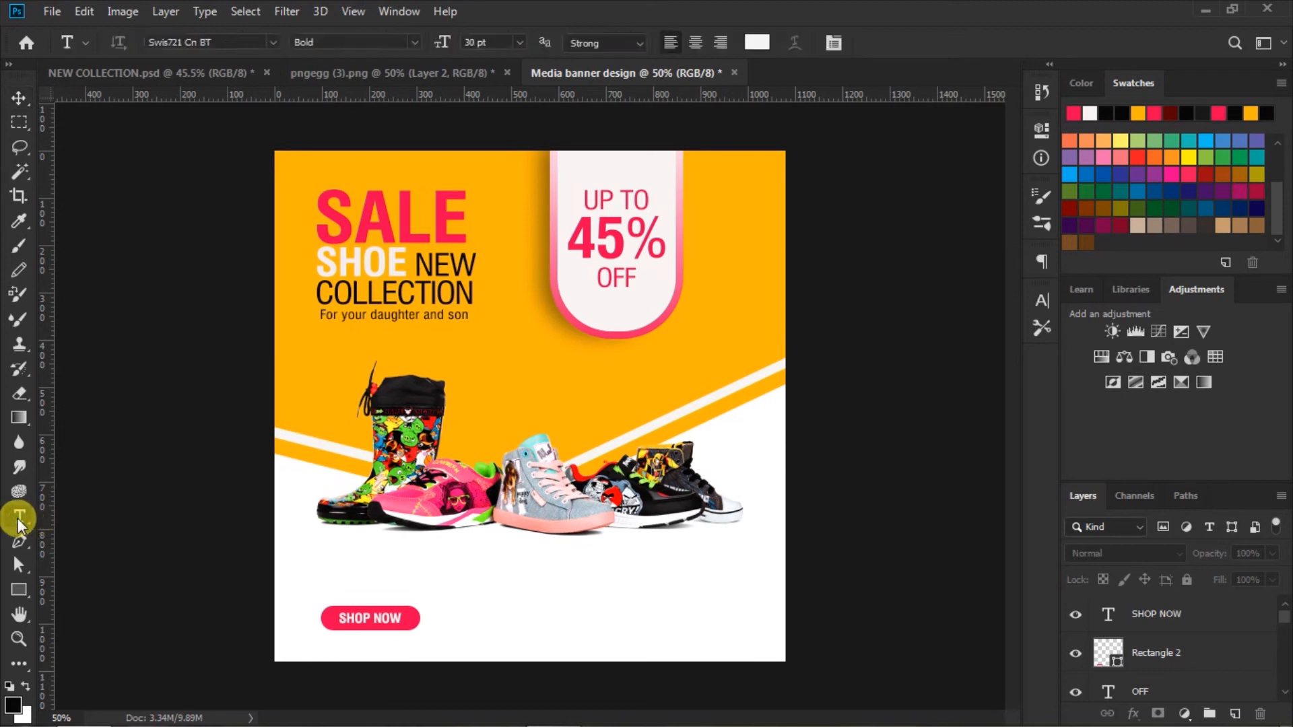
pyautogui.click(413, 41)
pyautogui.click(385, 59)
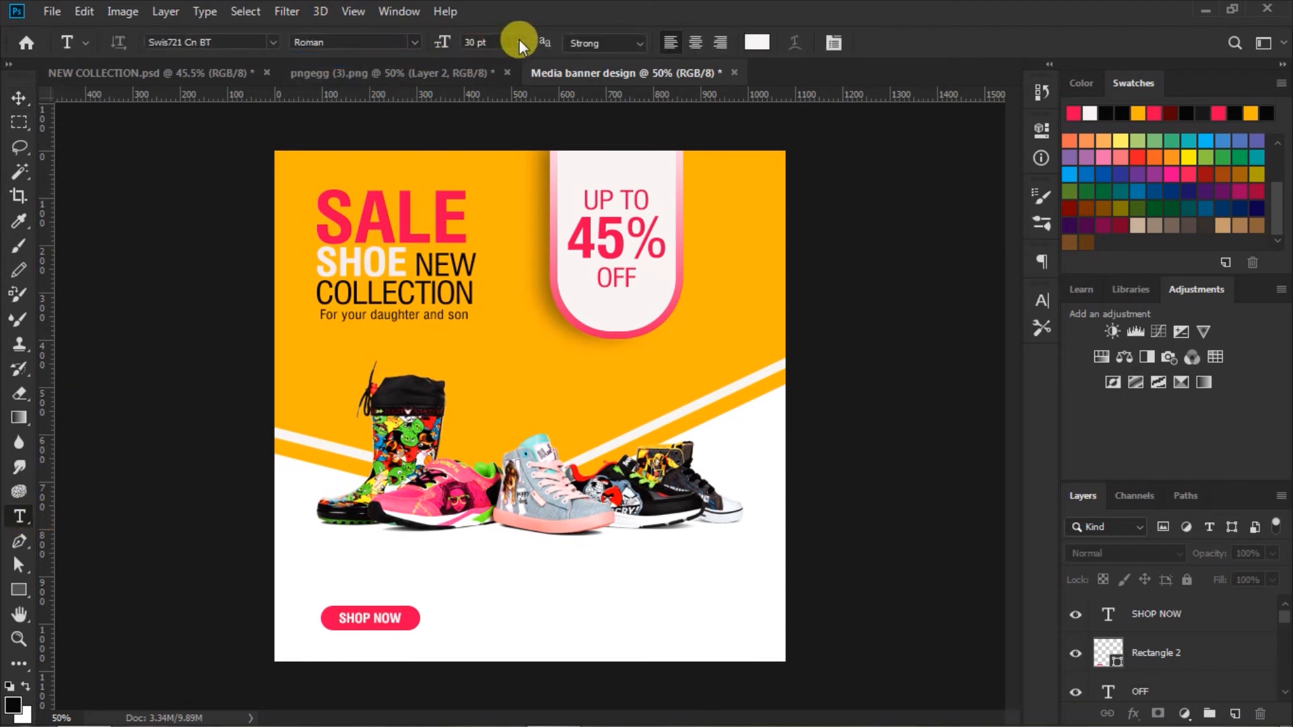
pyautogui.click(519, 42)
pyautogui.click(491, 213)
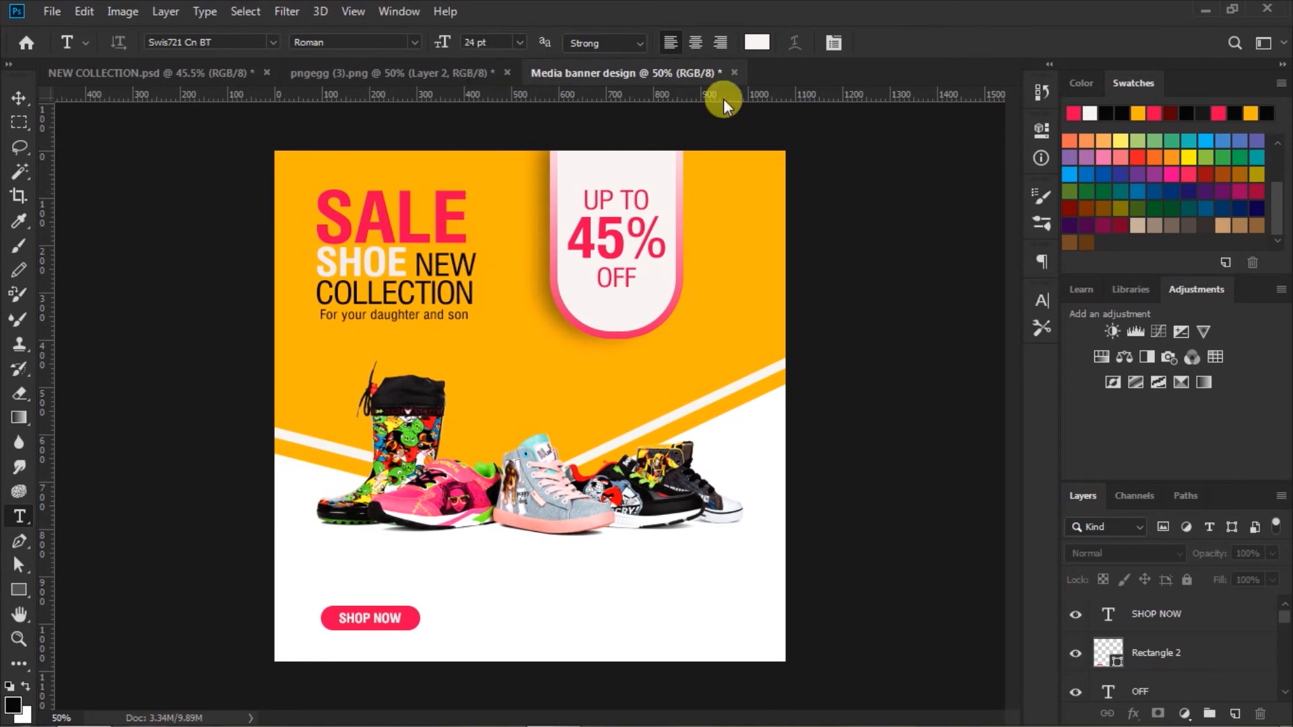
pyautogui.click(757, 41)
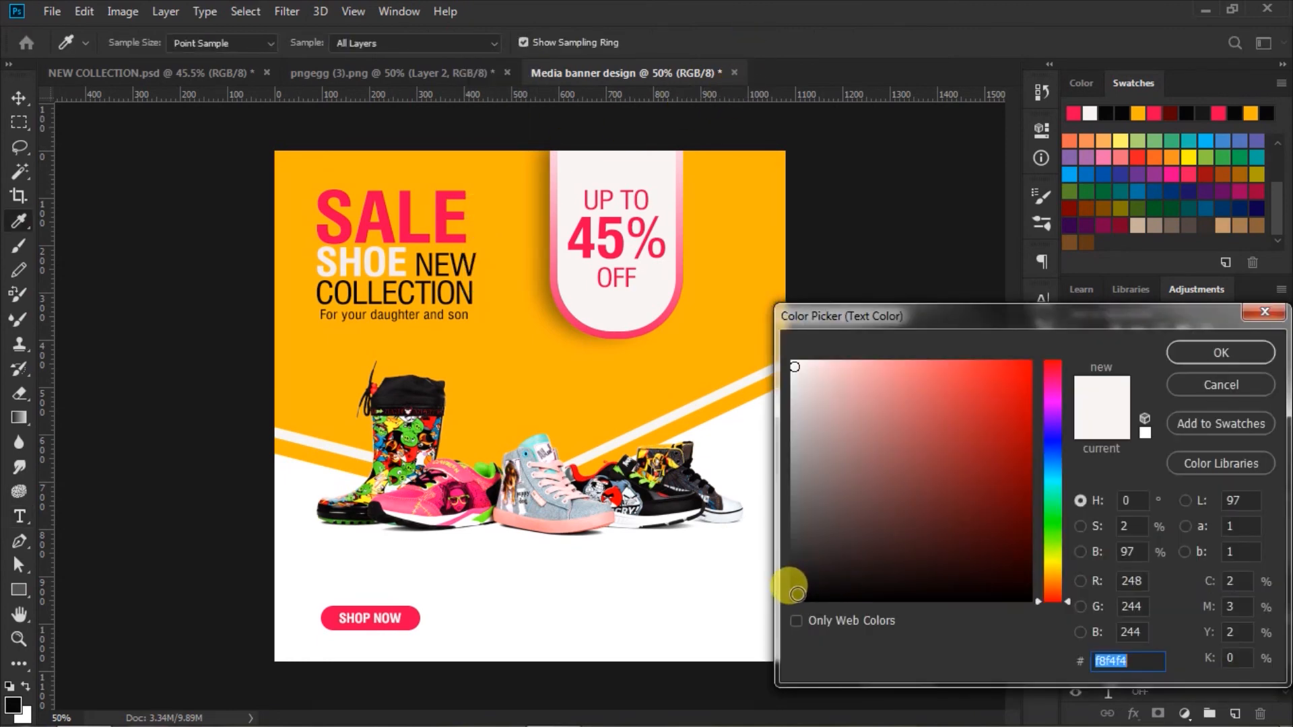
pyautogui.click(796, 596)
pyautogui.click(1181, 348)
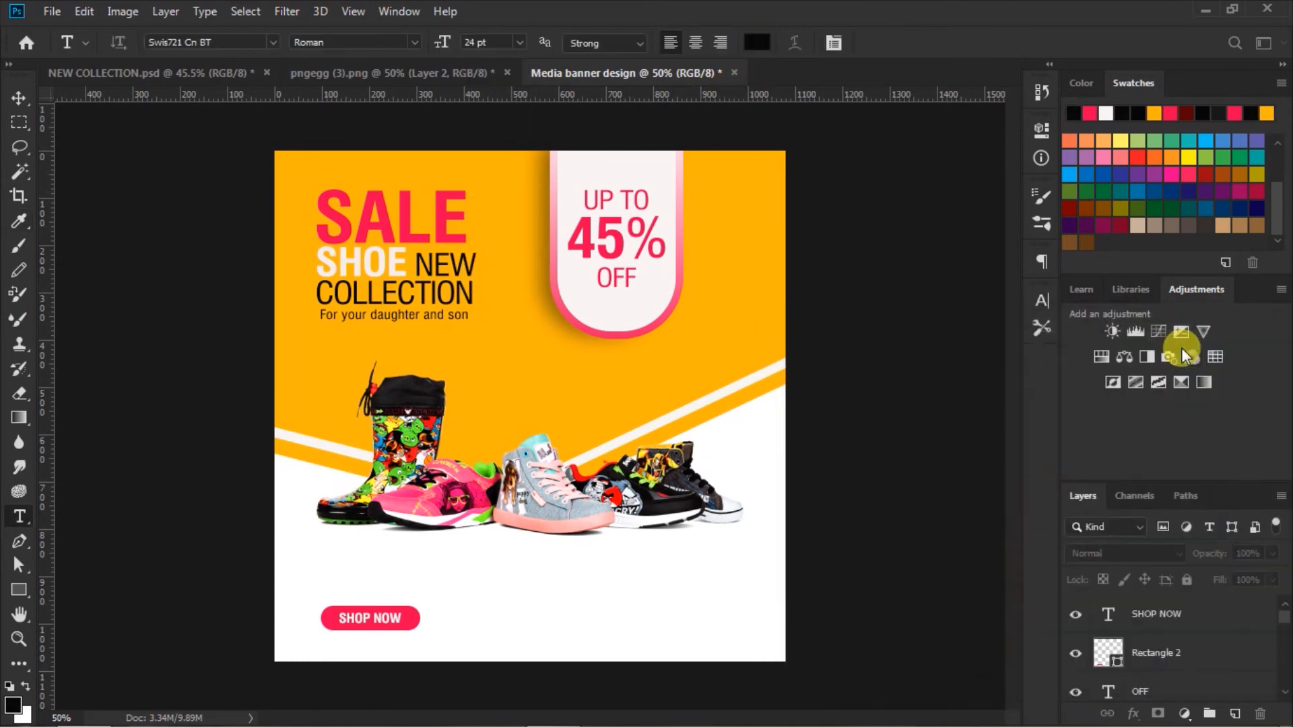
pyautogui.click(629, 616)
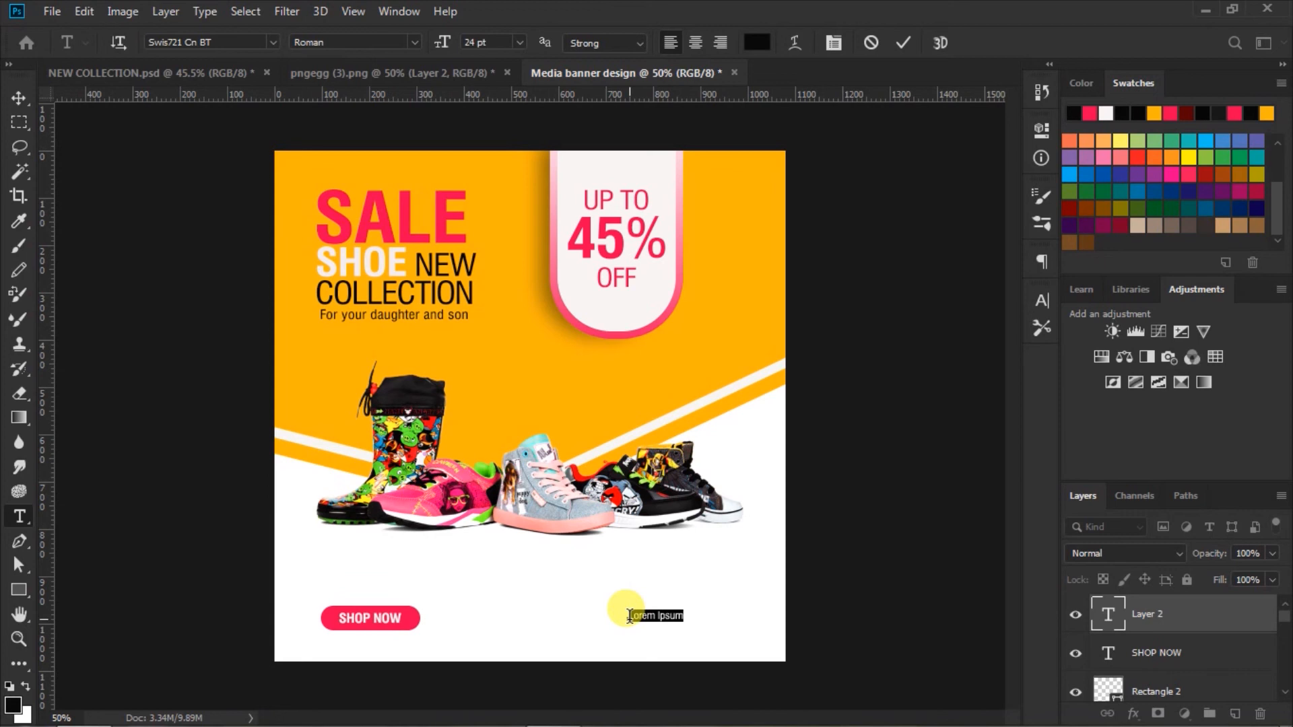
pyautogui.press('BackSpace')
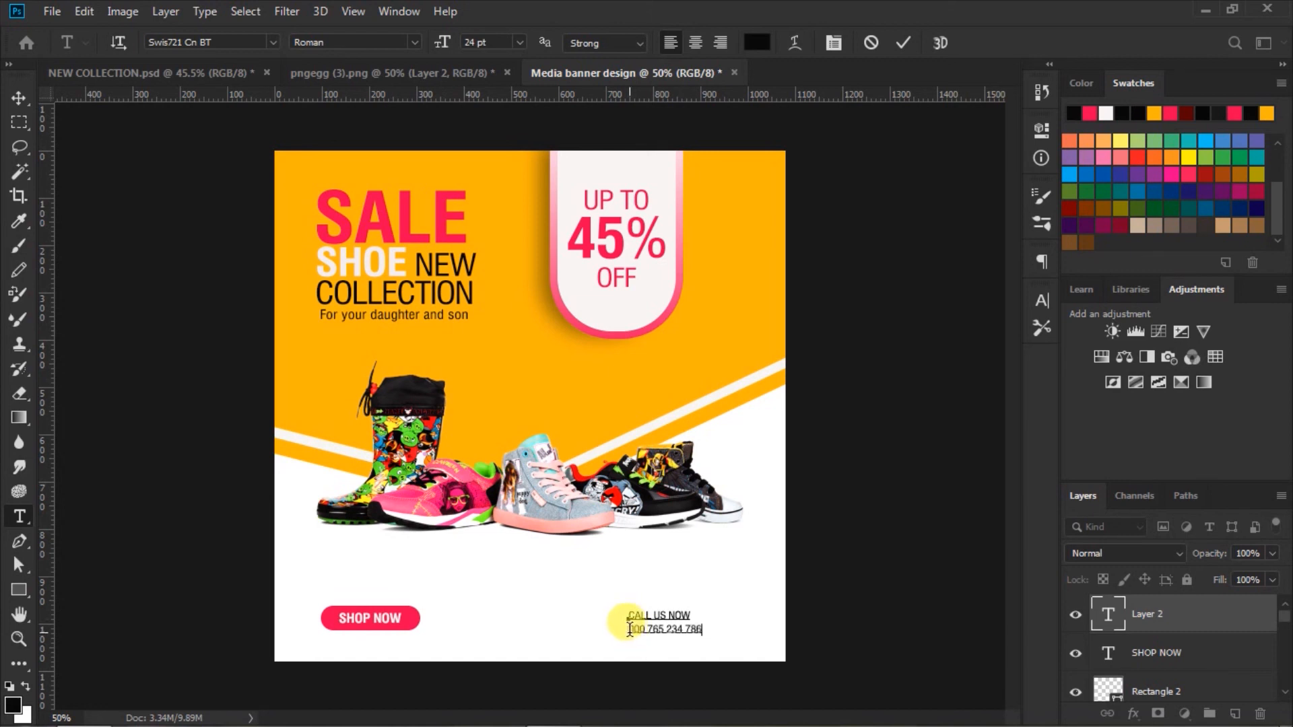
# Step: Make the phone number line bold at 30 pt
pyautogui.moveTo(629, 630); pyautogui.dragTo(818, 446)
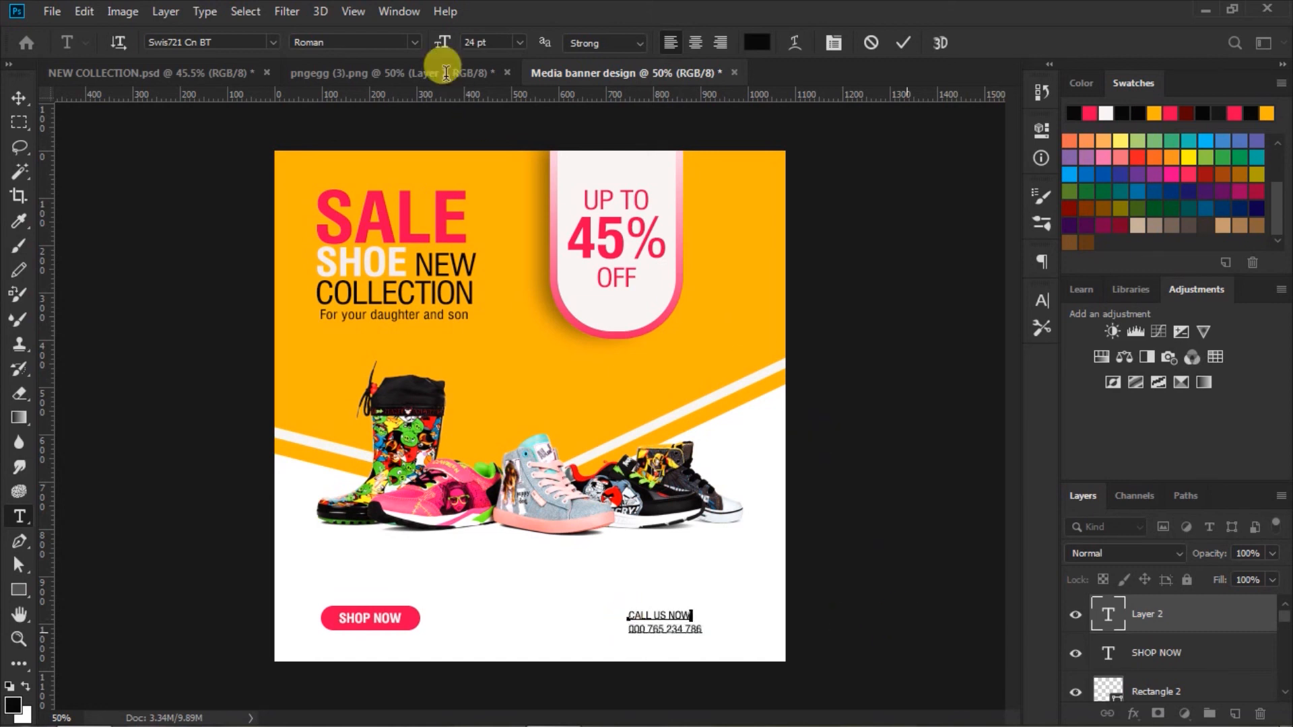
pyautogui.click(412, 48)
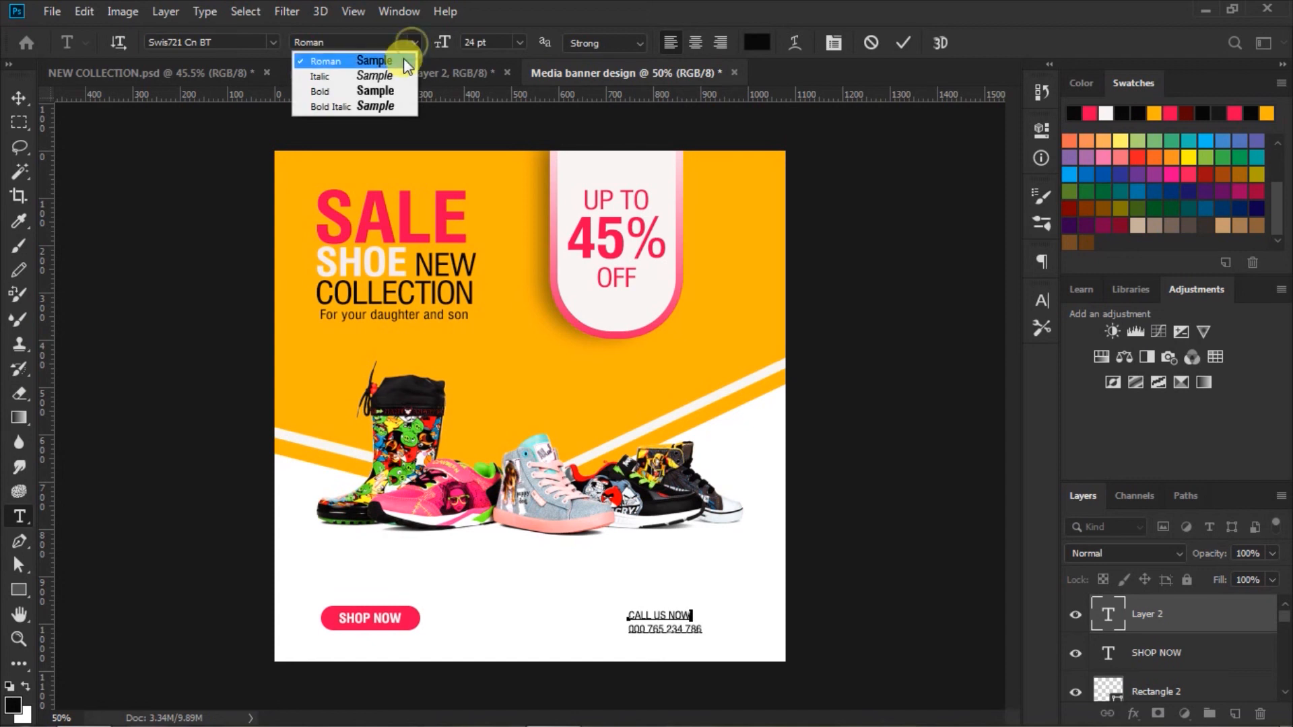
pyautogui.click(387, 91)
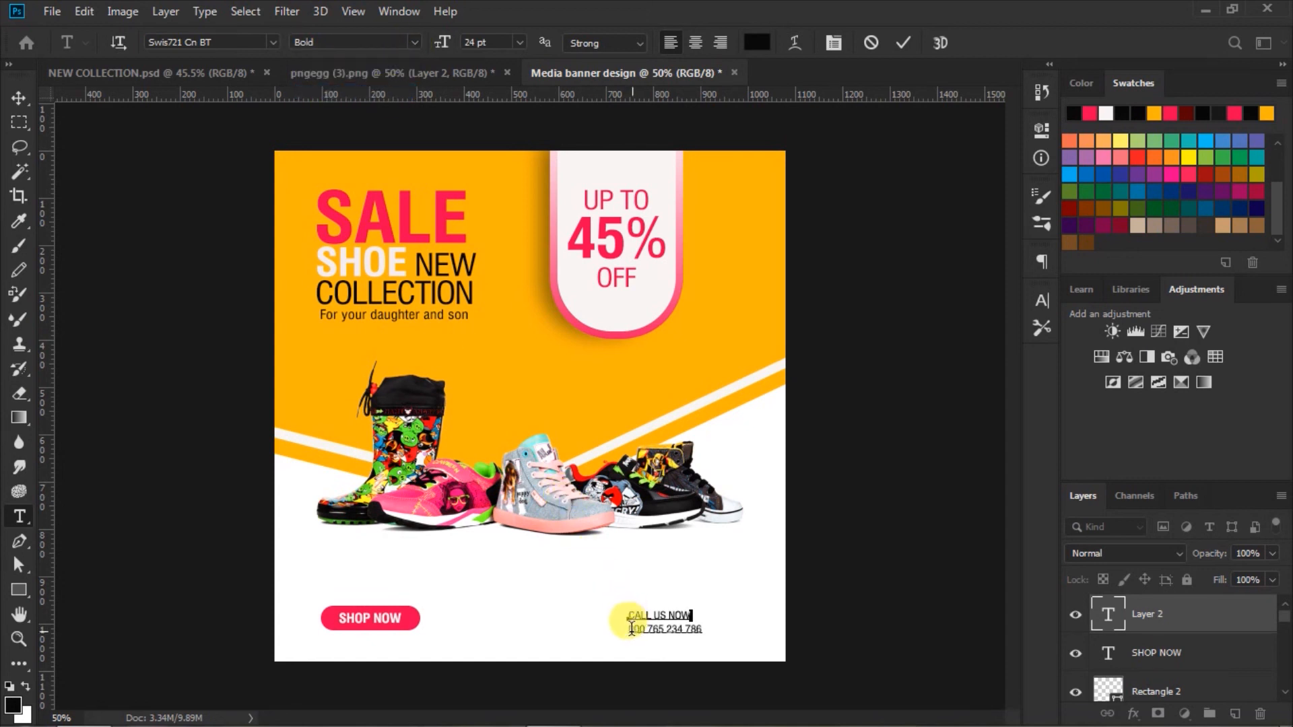
pyautogui.moveTo(630, 629); pyautogui.dragTo(843, 615)
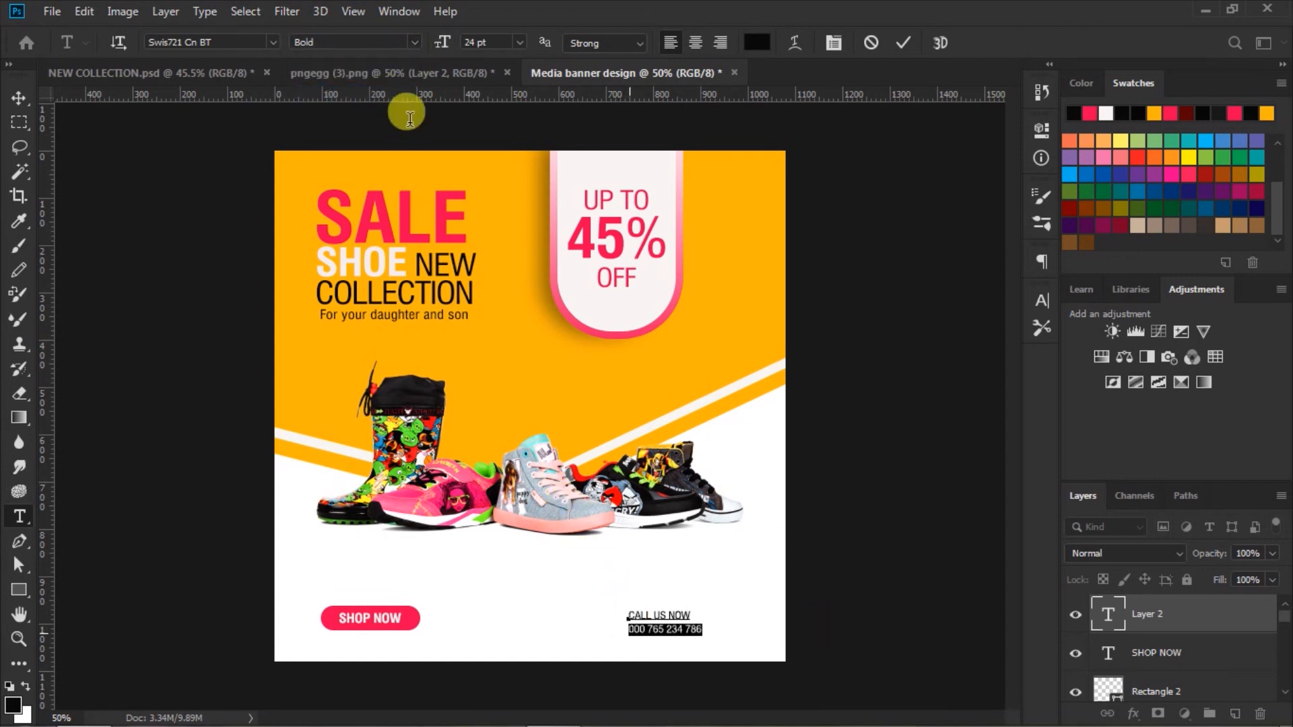
pyautogui.click(415, 42)
pyautogui.click(371, 93)
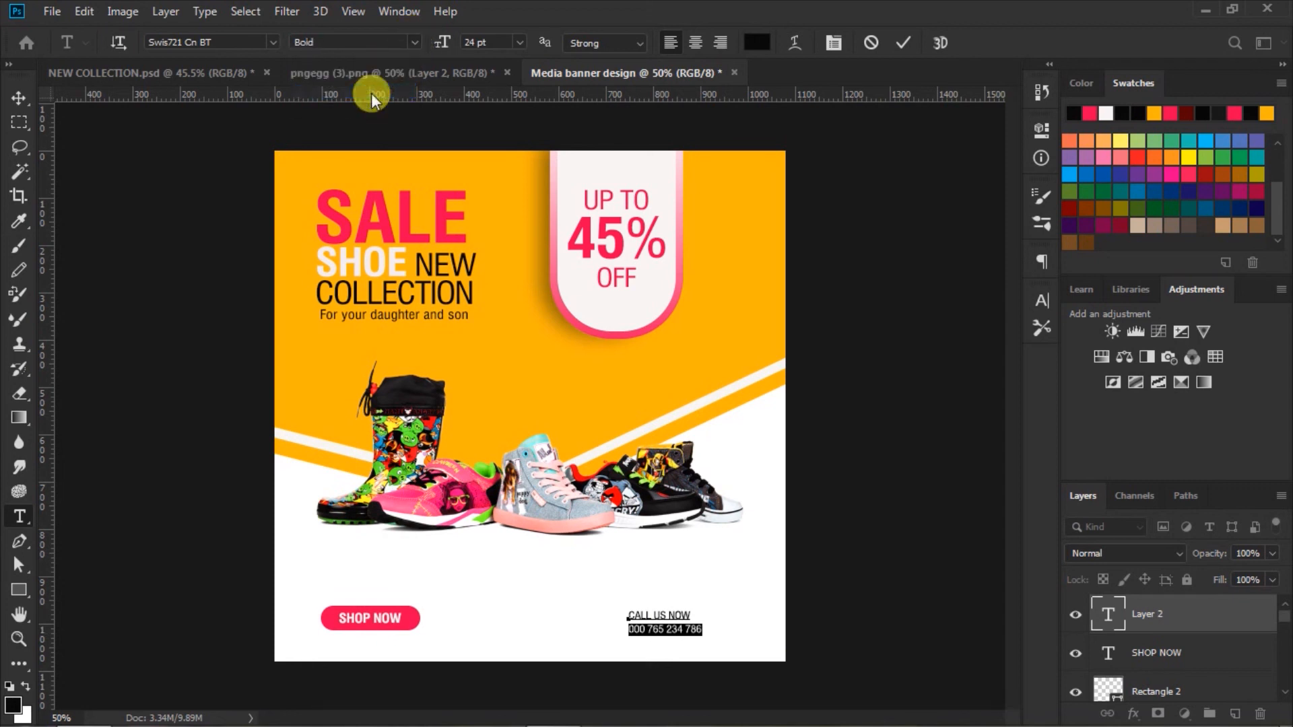
pyautogui.click(519, 42)
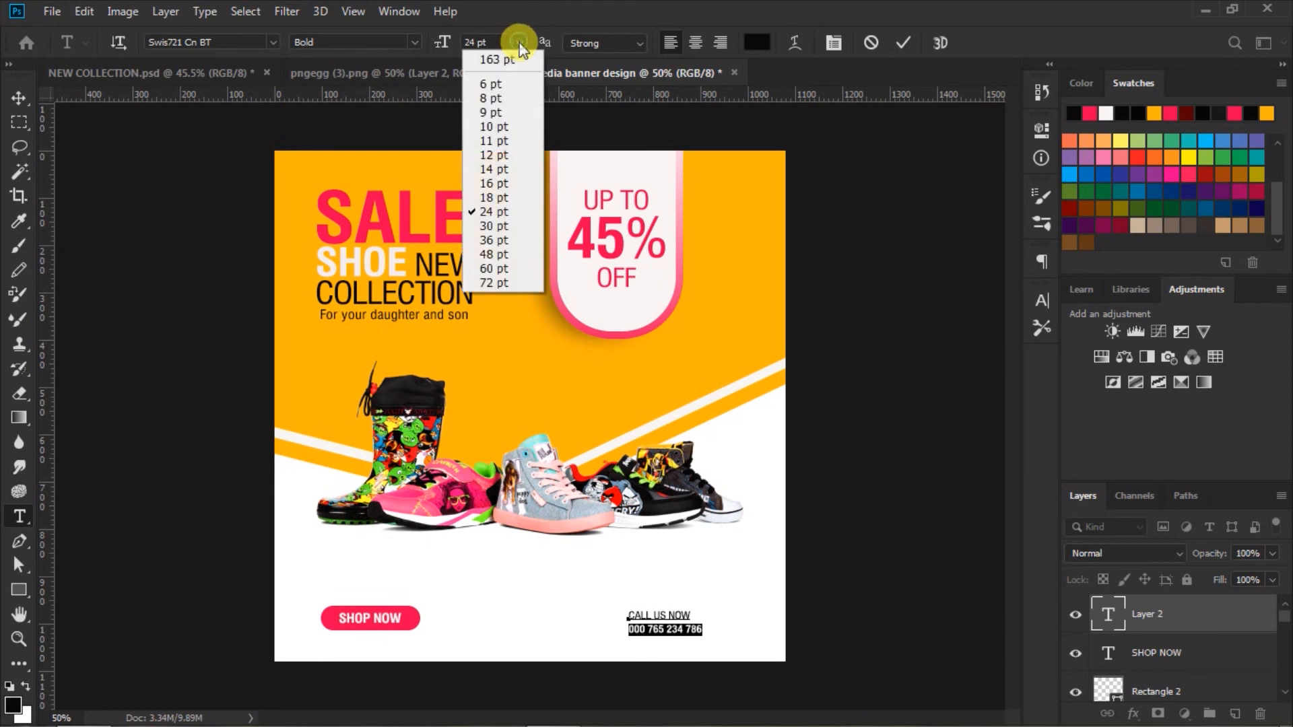
pyautogui.click(490, 227)
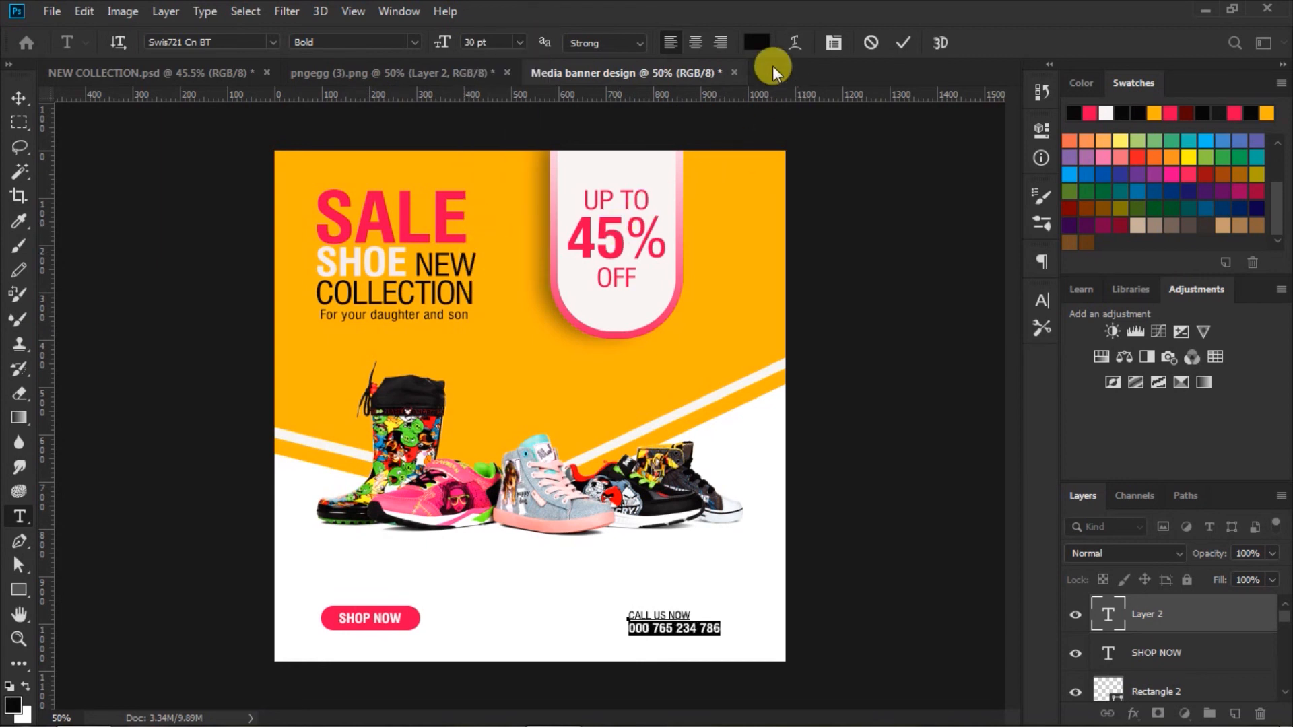
# Step: Recolor the phone number line with the pink sampled from the SALE headline
pyautogui.click(757, 42)
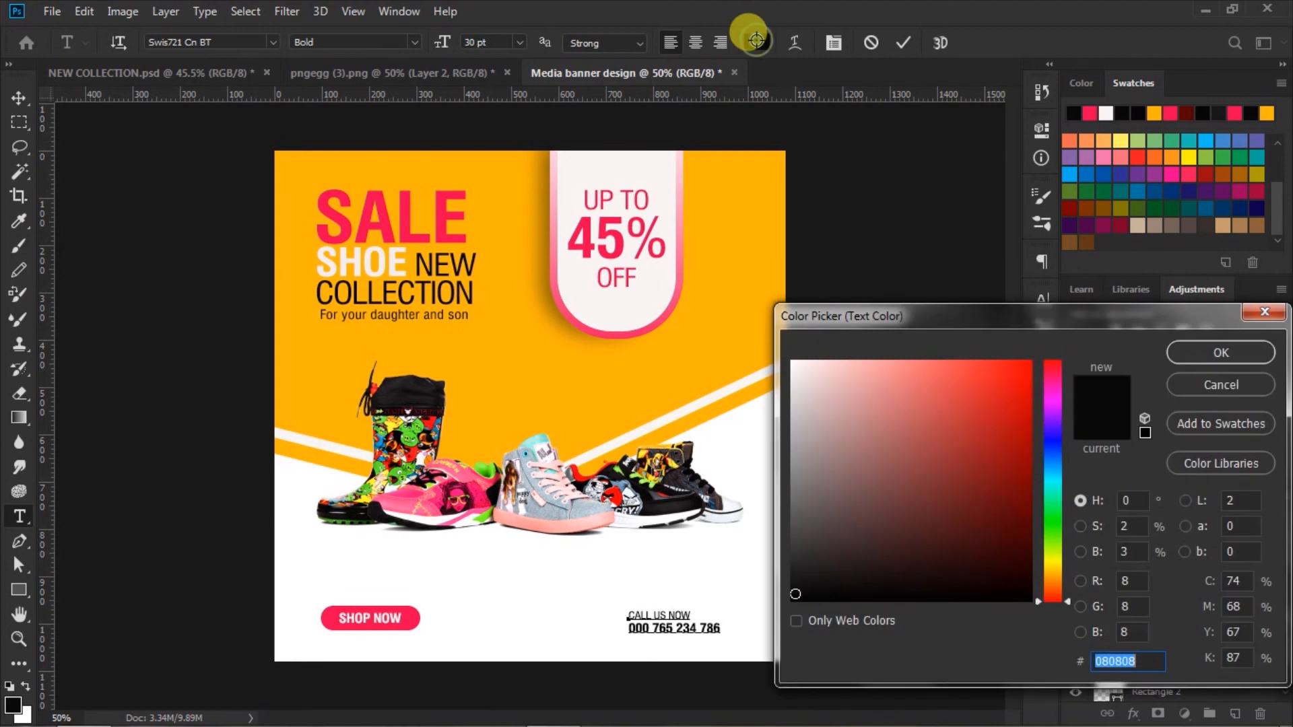
pyautogui.click(441, 214)
pyautogui.click(1185, 352)
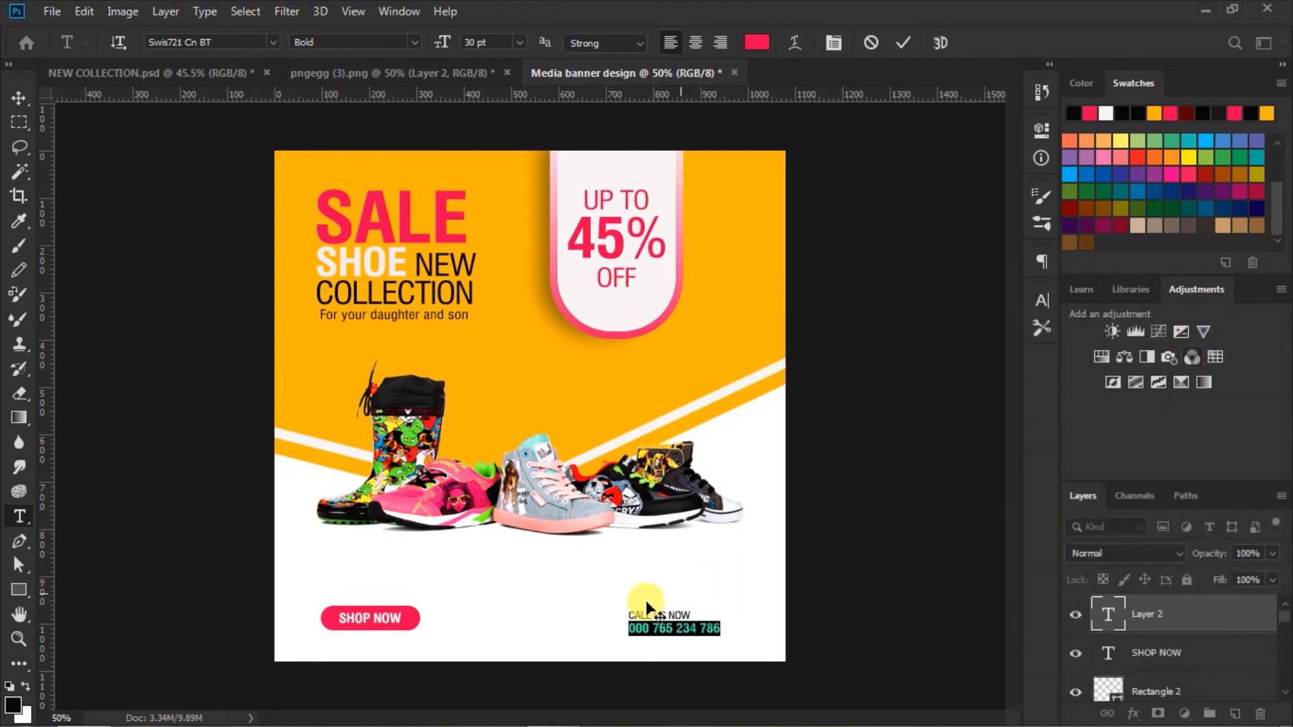
# Step: Adjust the leading of both contact text lines to 29.01 pt and commit the text
pyautogui.moveTo(620, 604); pyautogui.dragTo(815, 635)
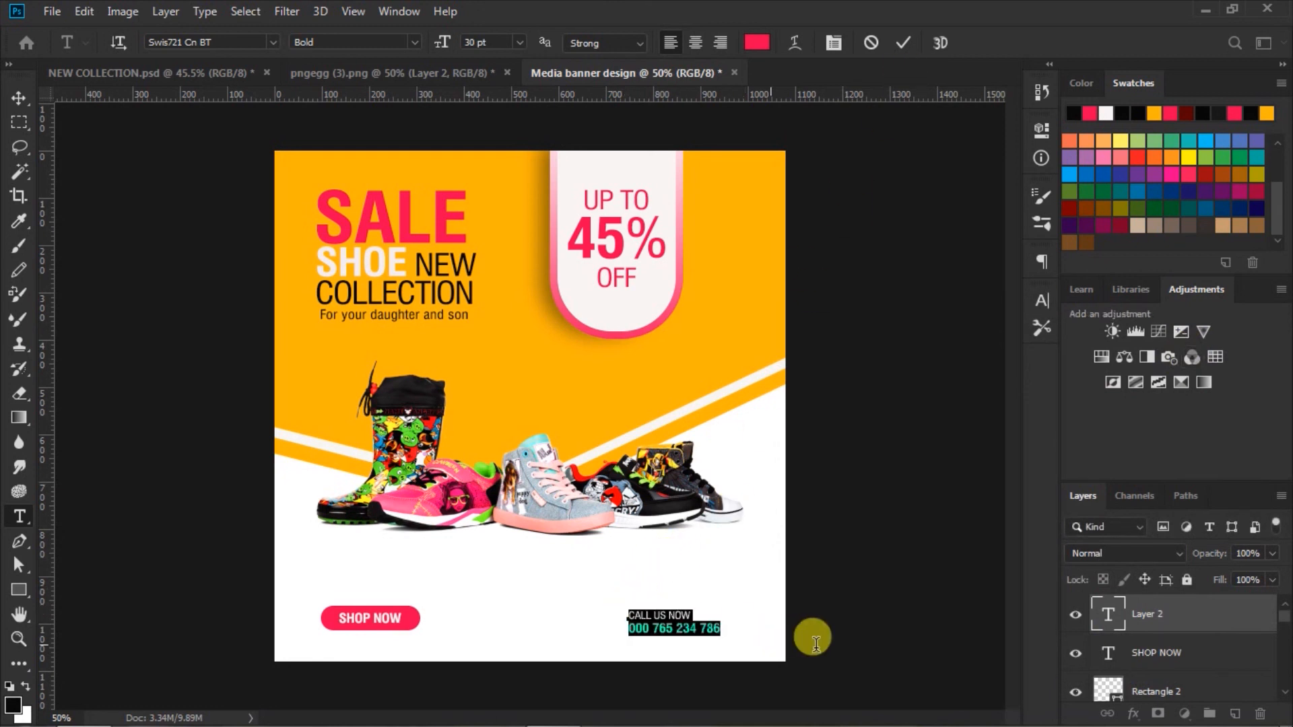
pyautogui.click(1042, 301)
pyautogui.click(936, 356)
pyautogui.moveTo(936, 355); pyautogui.dragTo(935, 355)
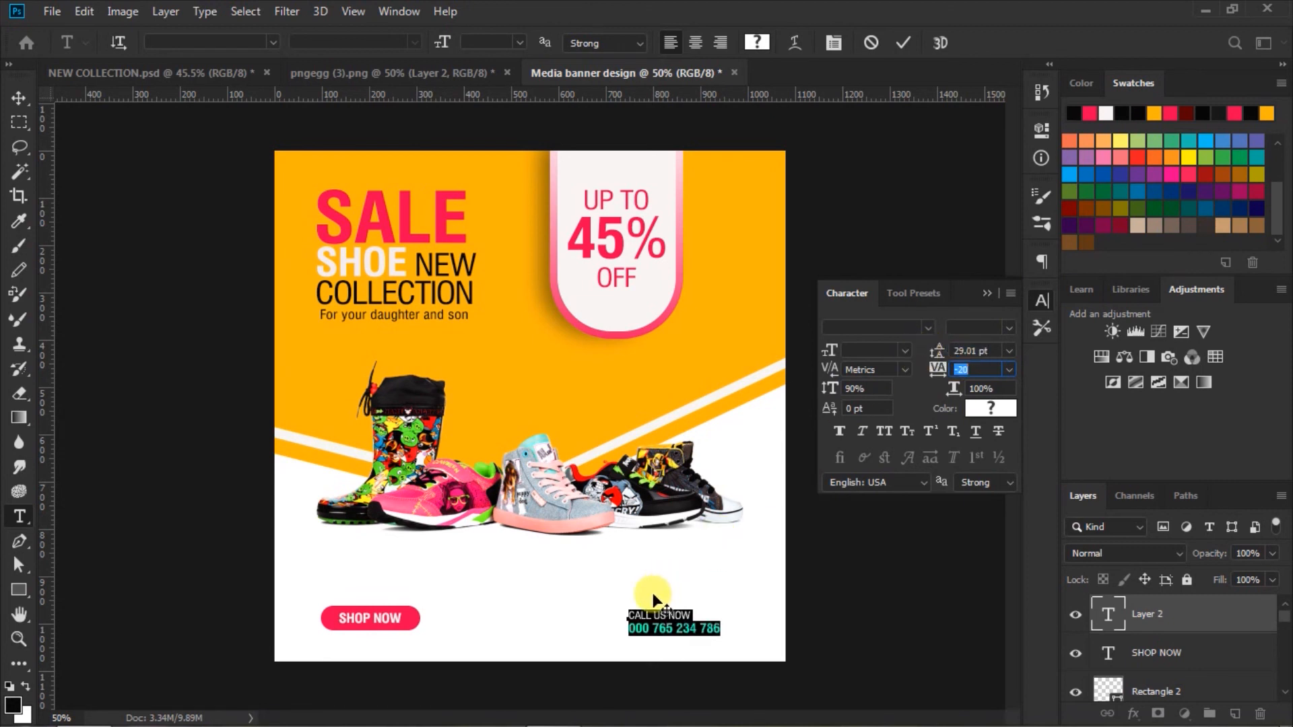
pyautogui.click(985, 292)
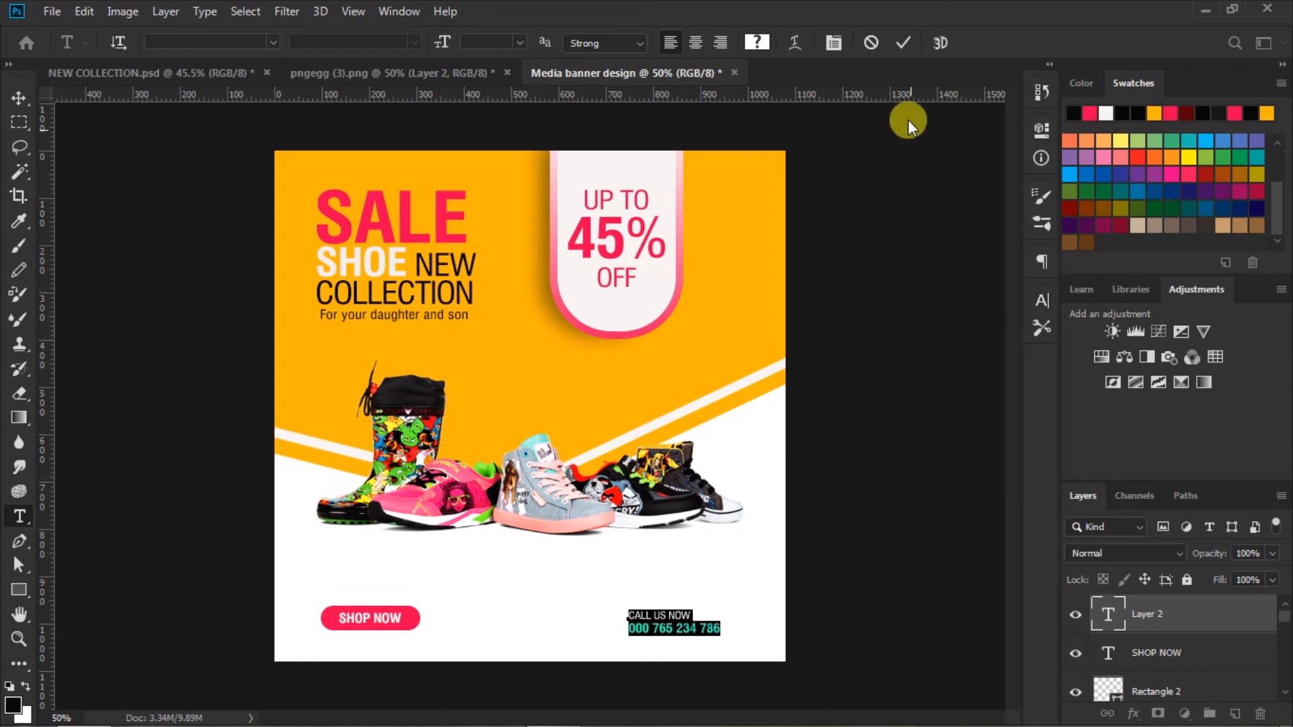
pyautogui.click(899, 43)
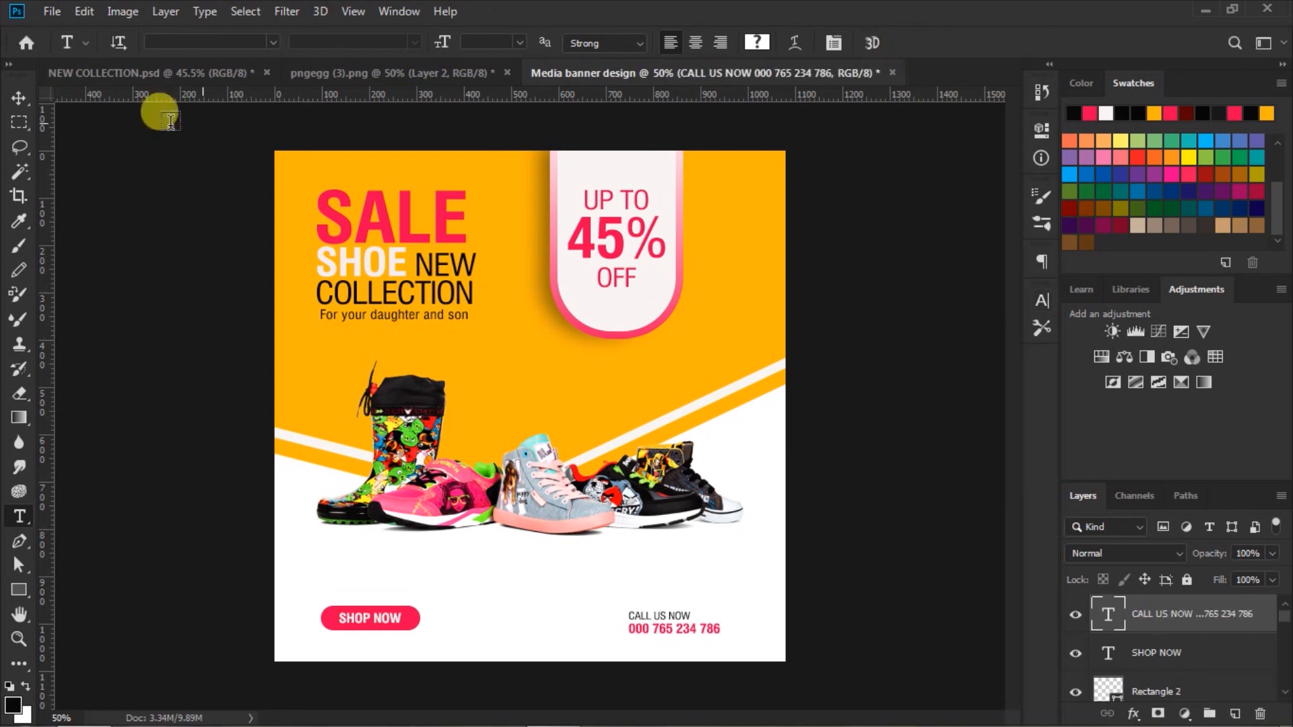
# Step: Move the contact text about 51 px right and 5 px up, level with the SHOP NOW pill
pyautogui.click(12, 100)
pyautogui.moveTo(701, 635); pyautogui.dragTo(717, 632)
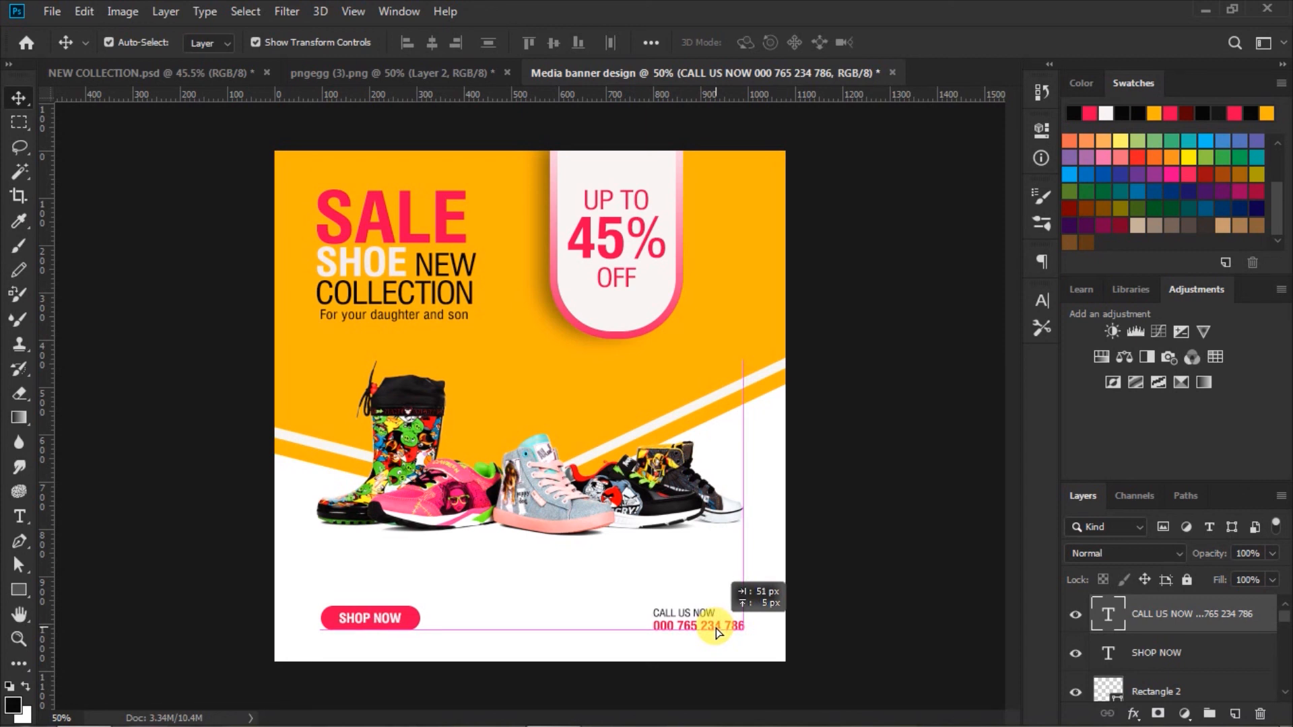
pyautogui.moveTo(717, 632); pyautogui.dragTo(717, 632)
pyautogui.click(812, 610)
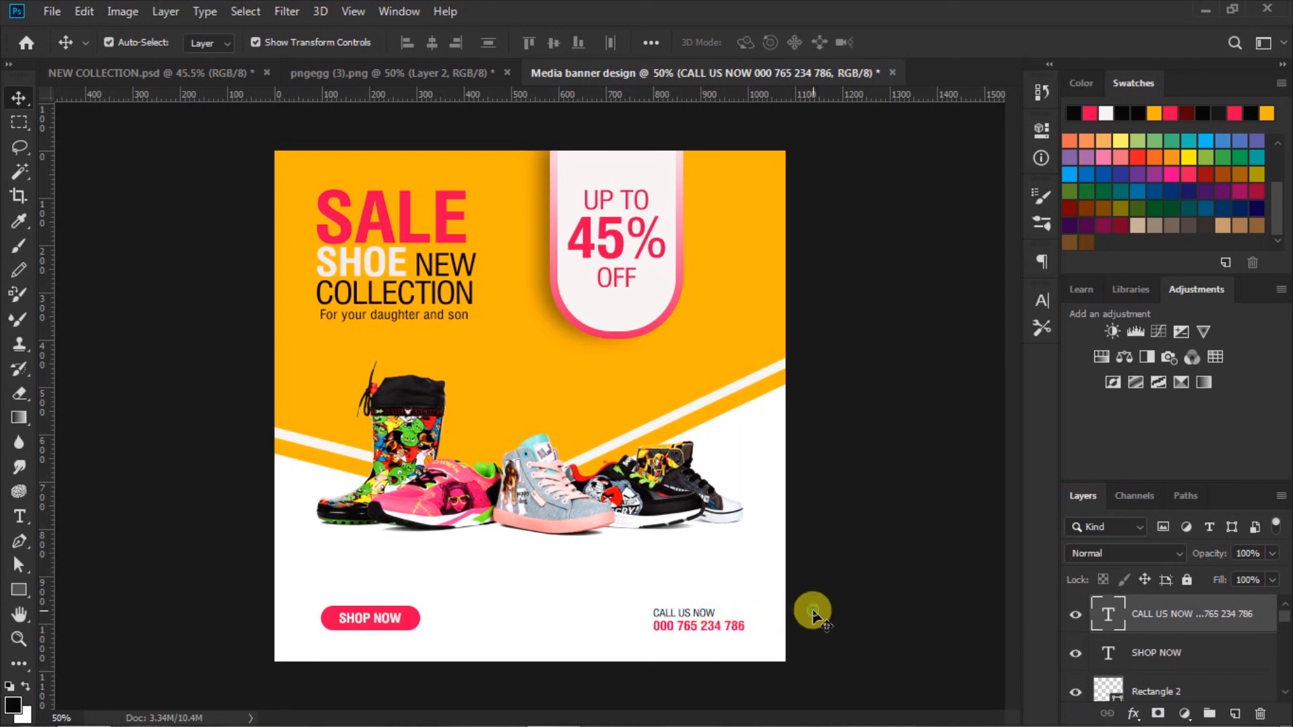
# Step: Set up the Pen tool in Shape mode with no fill and a pink stroke 5.07 pt wide
pyautogui.click(19, 541)
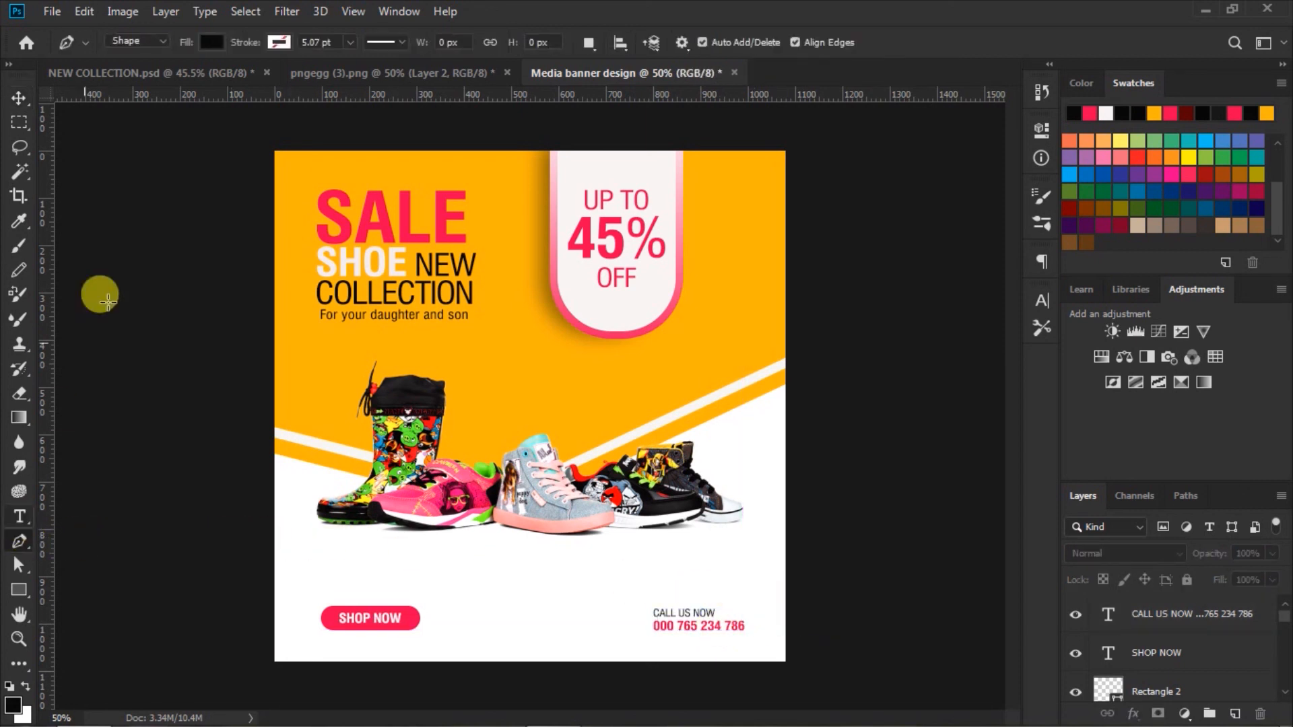
pyautogui.click(208, 41)
pyautogui.click(131, 77)
pyautogui.click(273, 44)
pyautogui.click(199, 141)
pyautogui.click(311, 42)
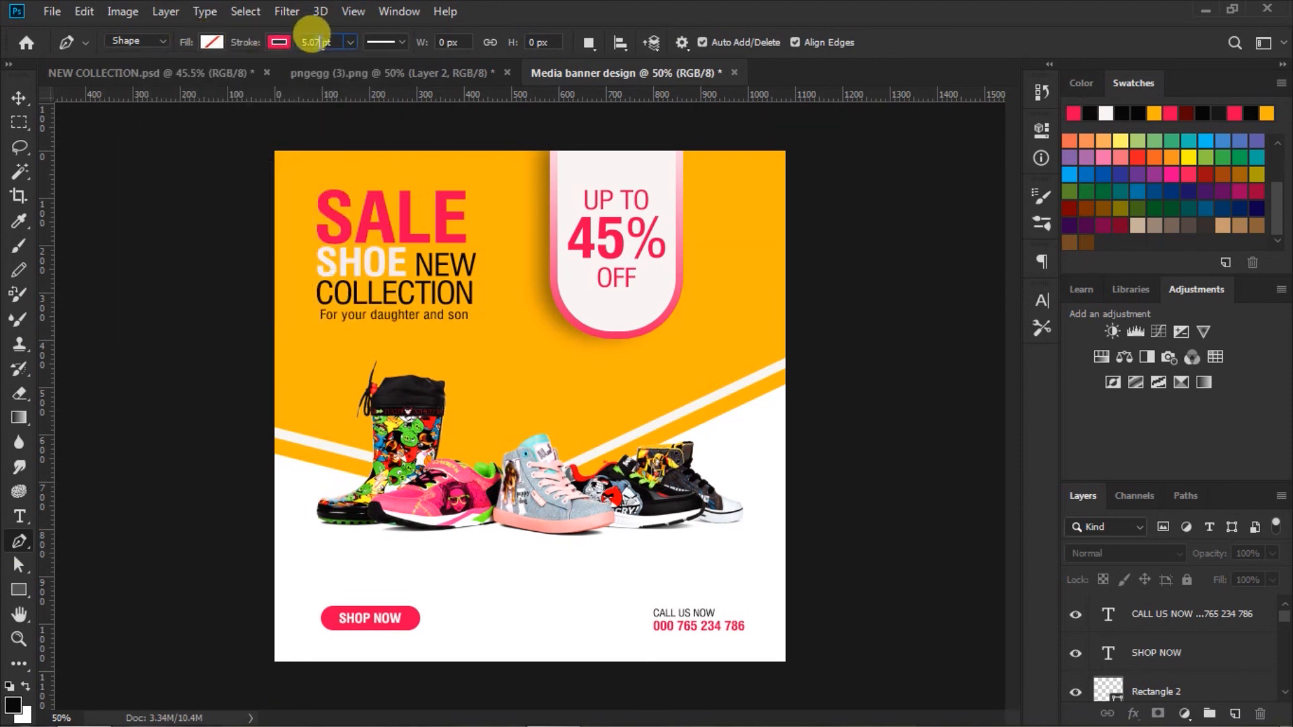
# Step: Draw a short vertical line just left of the two-line contact text, nudge it slightly right toward the text and deselect it
pyautogui.click(641, 608)
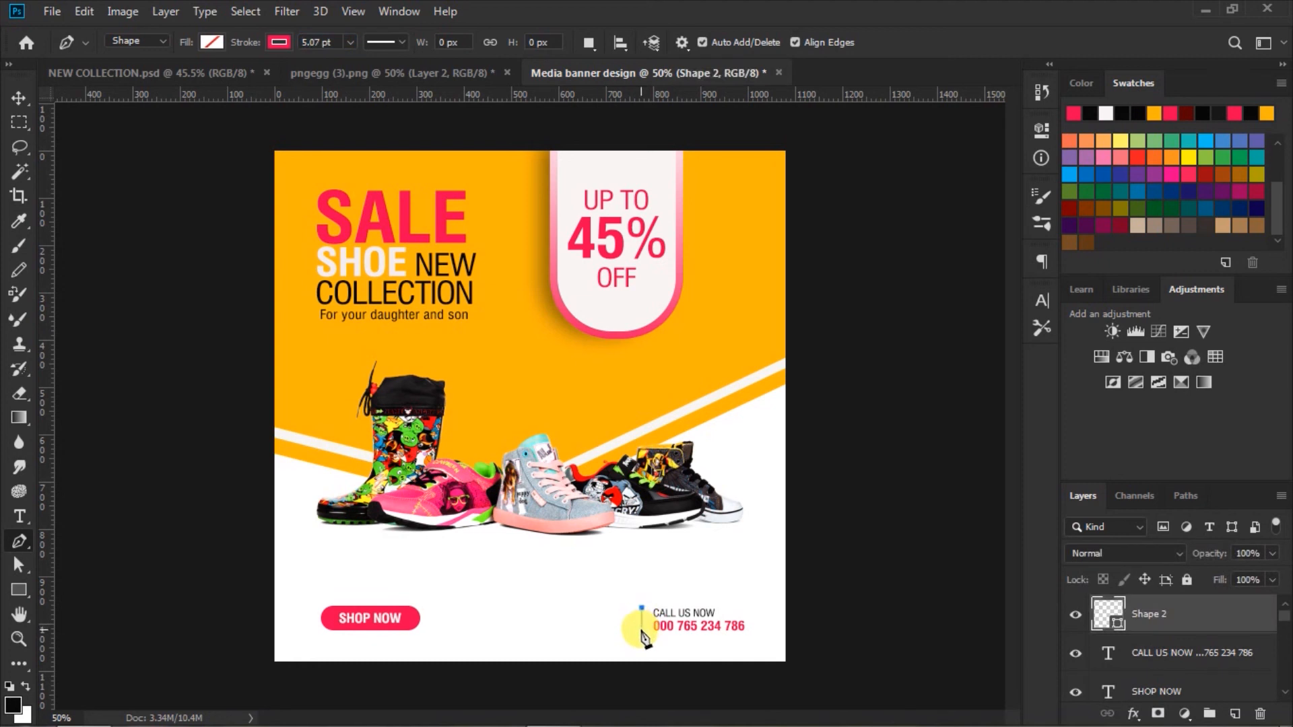
pyautogui.click(641, 630)
pyautogui.click(18, 98)
pyautogui.press('Right')
pyautogui.press('Right')
pyautogui.press('Right')
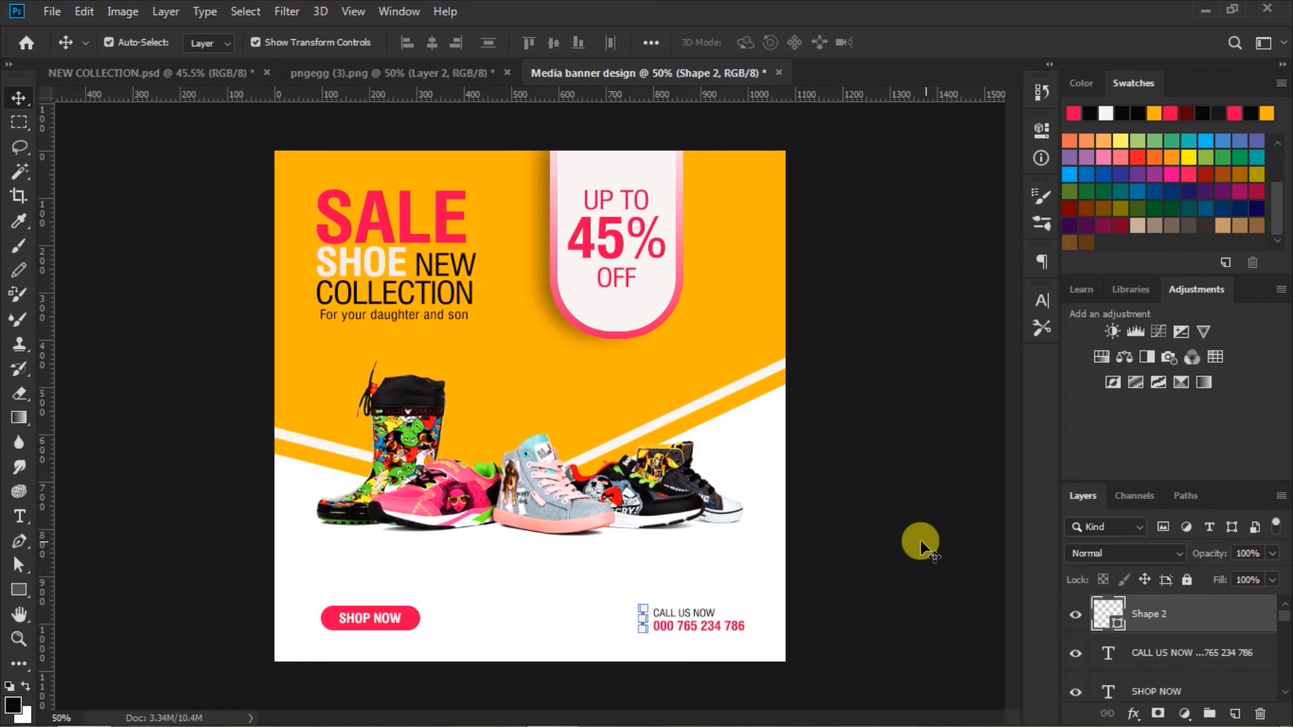
pyautogui.press('Right')
pyautogui.click(901, 543)
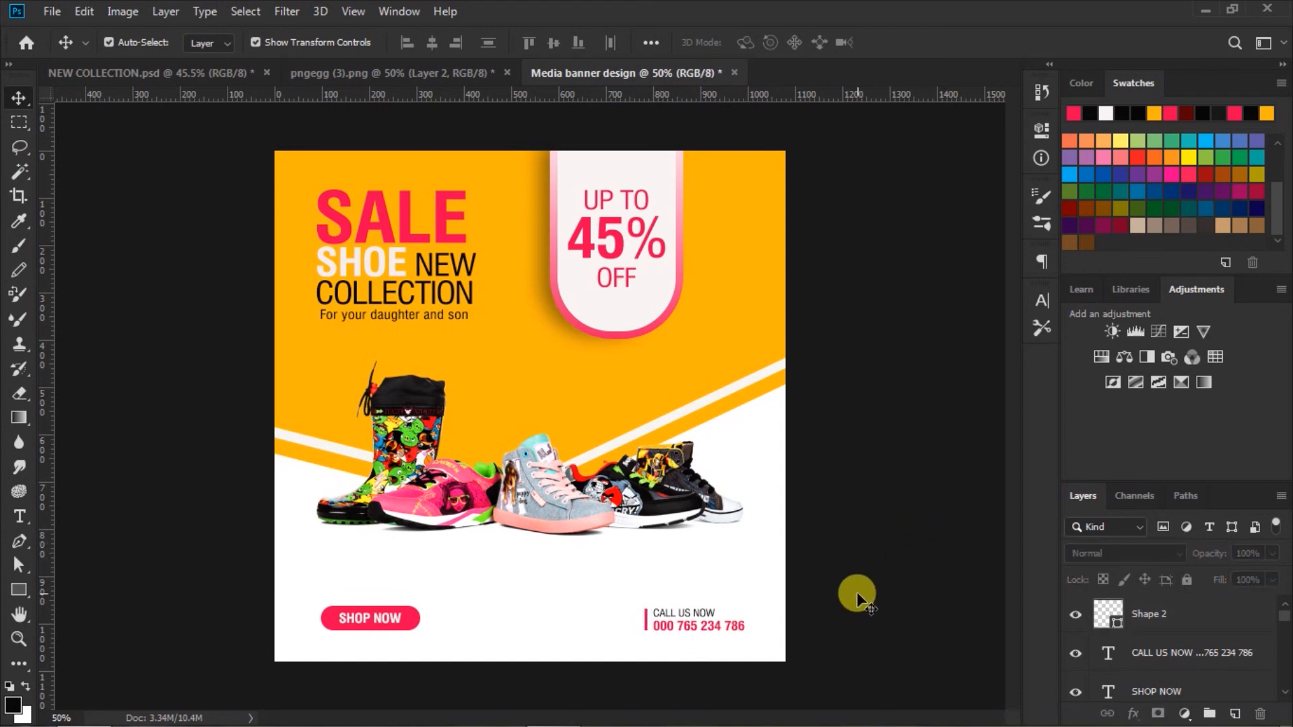
# Step: Set the Type tool to the Bold style at 30 pt for a new text
pyautogui.click(22, 519)
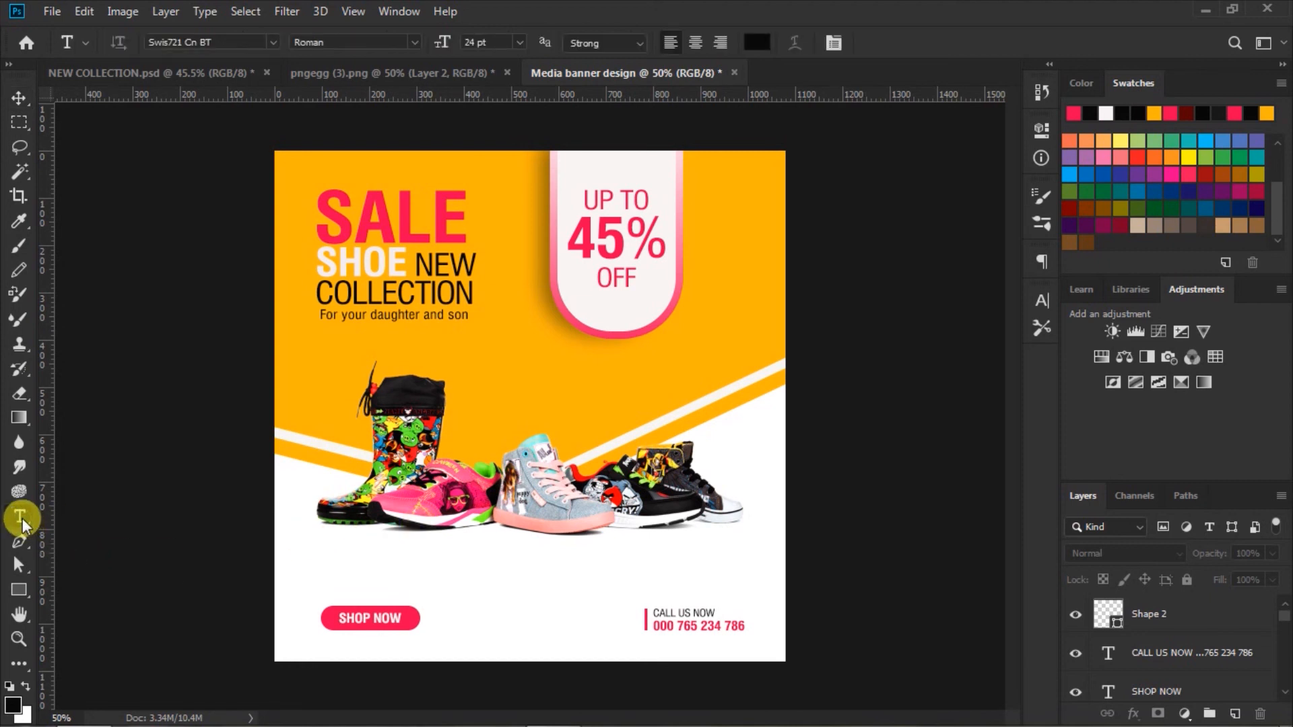
pyautogui.click(415, 42)
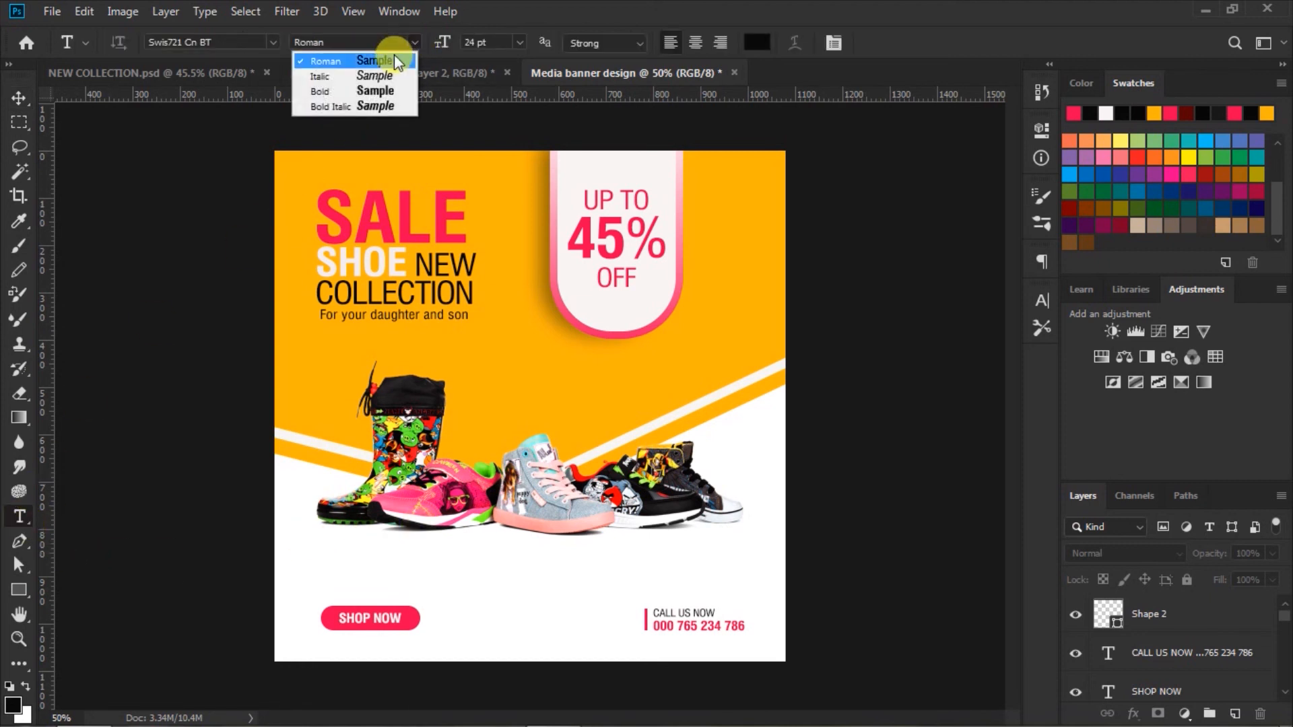
pyautogui.click(374, 90)
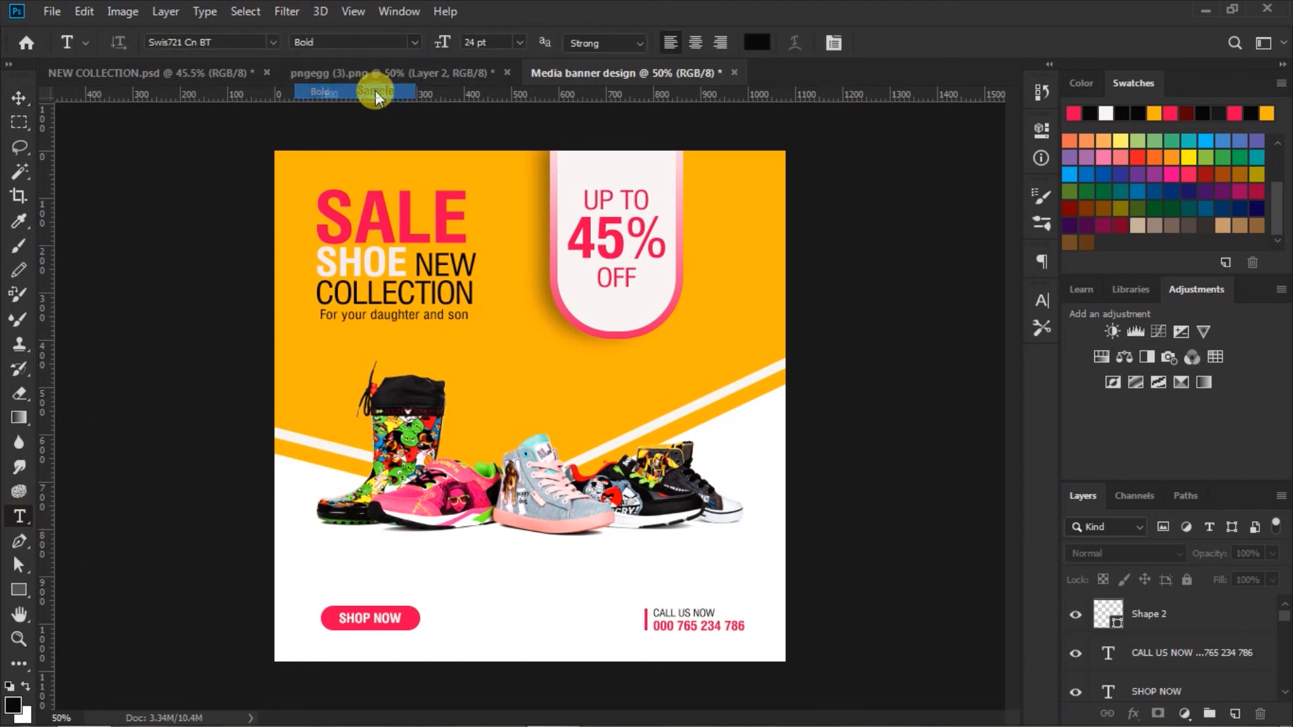
pyautogui.click(520, 41)
pyautogui.click(490, 222)
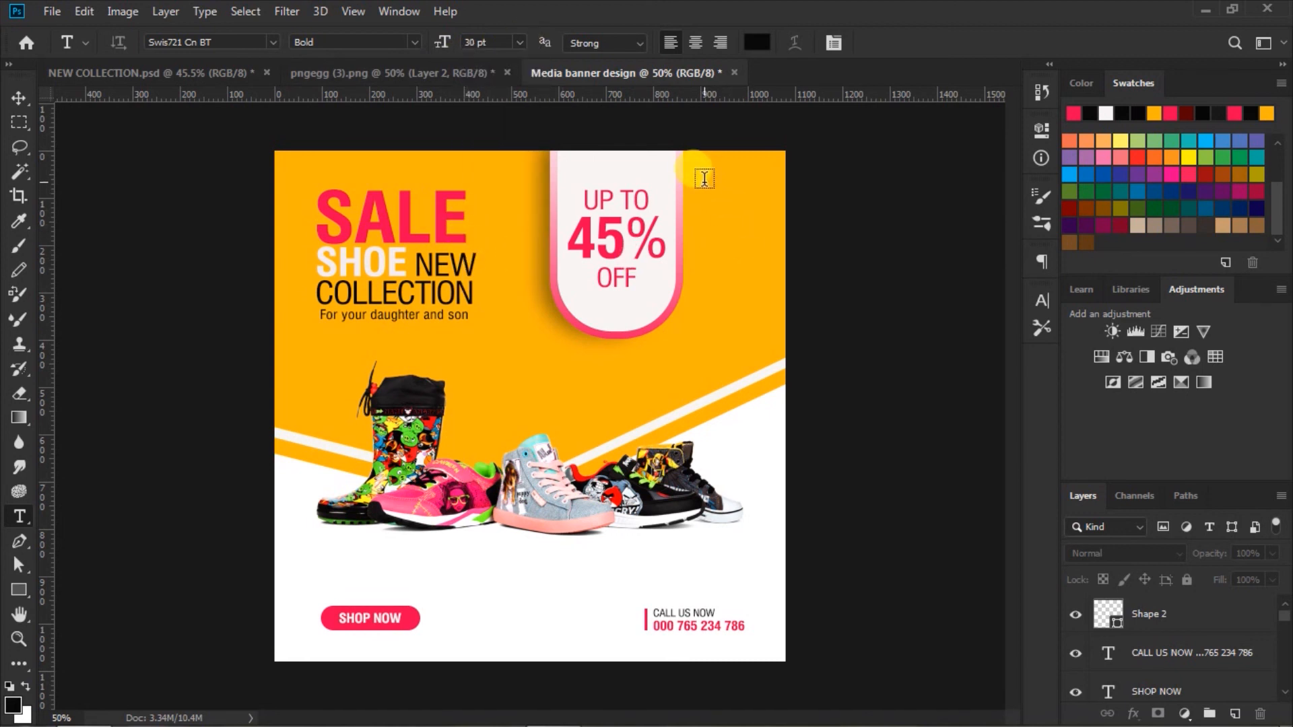
# Step: Set the new text's color to the pink sampled from the SALE headline
pyautogui.click(756, 42)
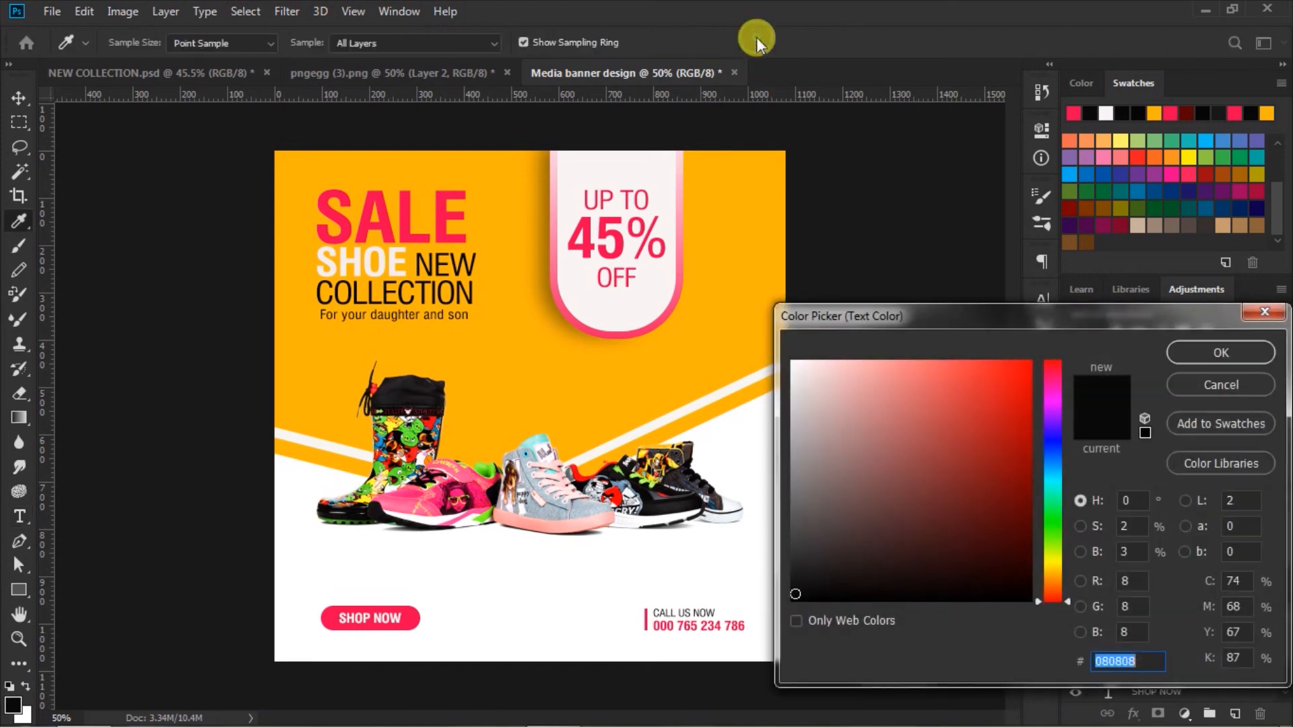
pyautogui.click(443, 209)
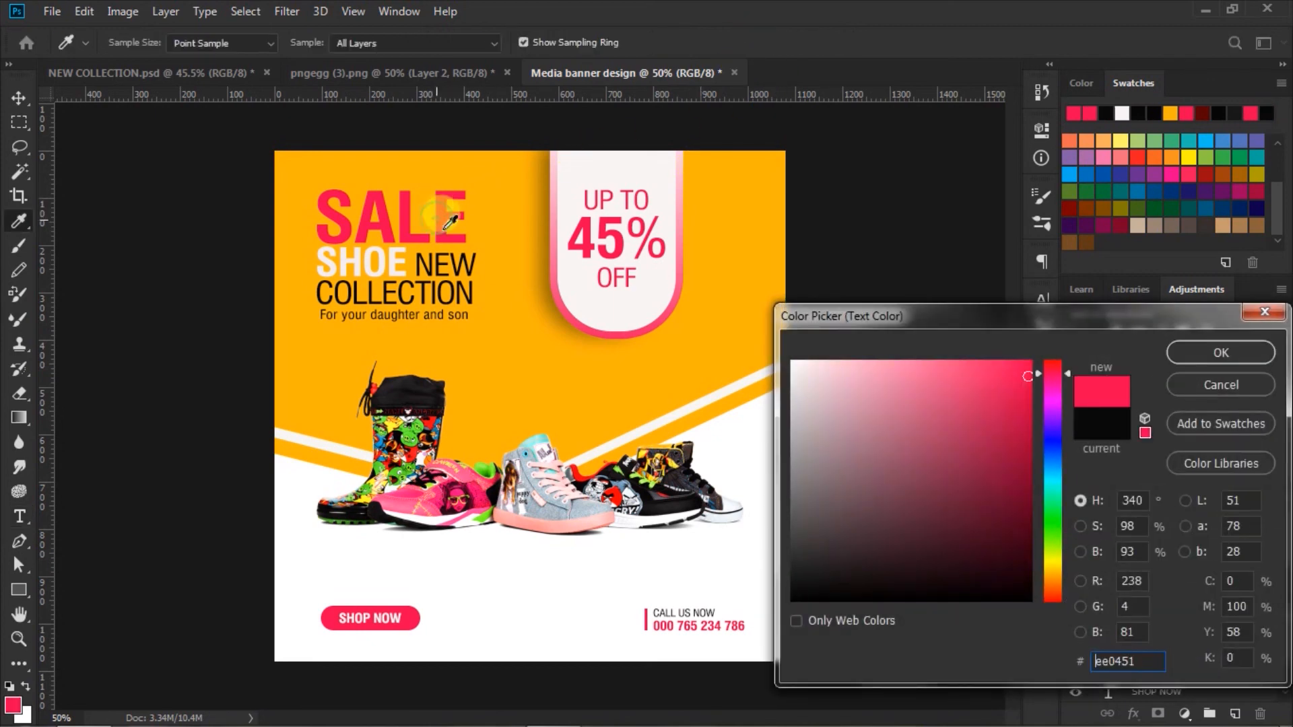
pyautogui.click(1189, 353)
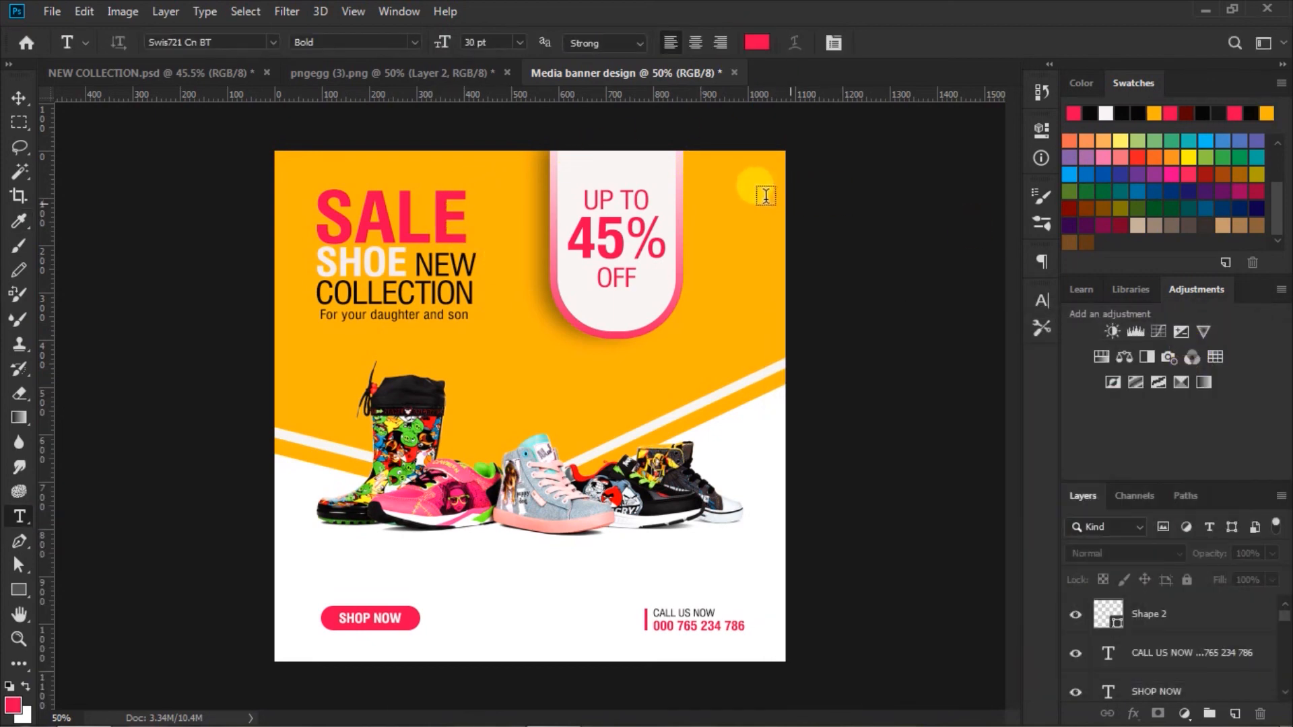
# Step: Start a text line on the orange area right of the discount tag and clear its placeholder text
pyautogui.click(707, 176)
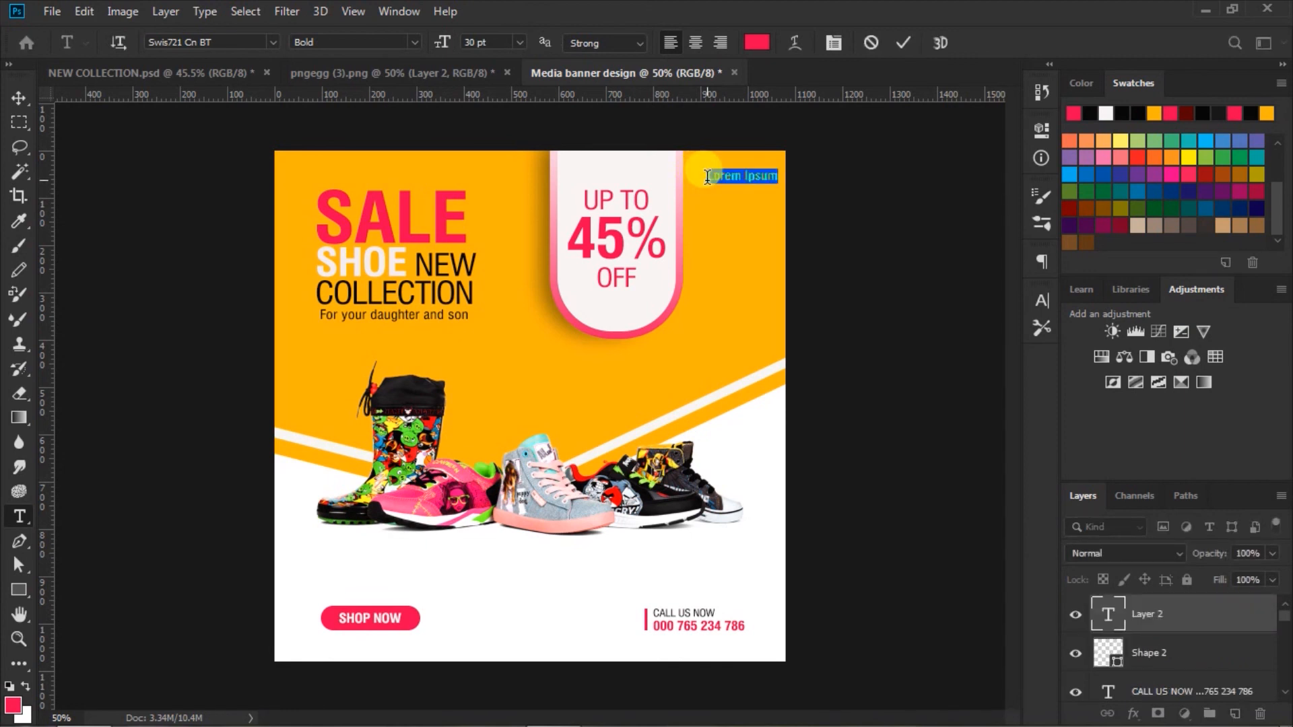
pyautogui.press('BackSpace')
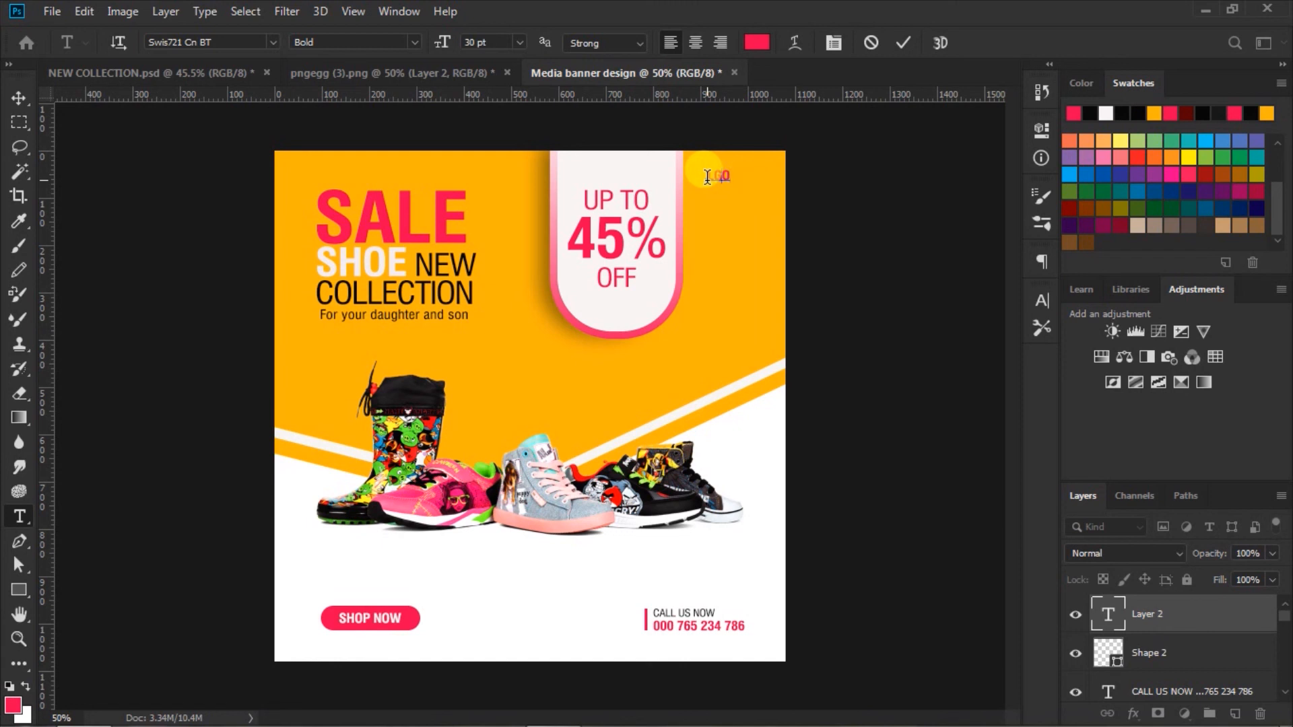